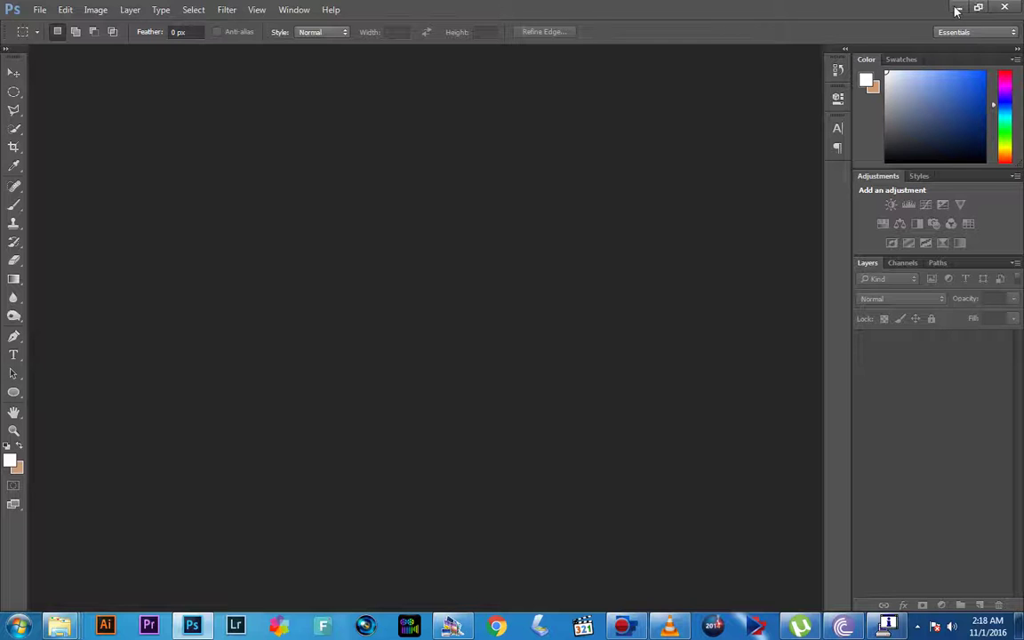
Step: Bring up Photoshop's Open dialog and browse to the Desktop
left_click(957, 10)
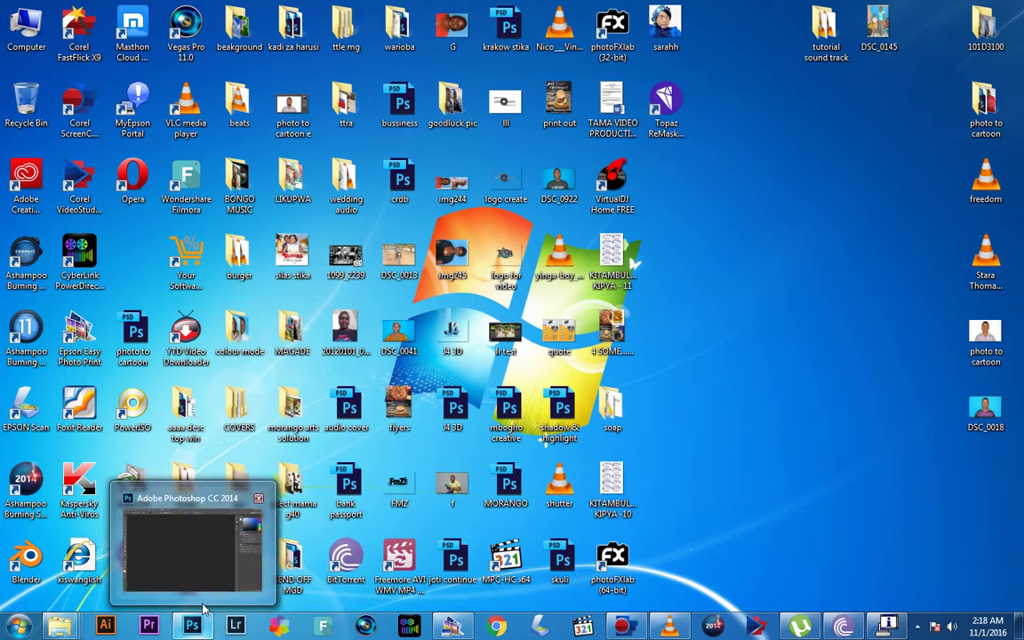
left_click(183, 569)
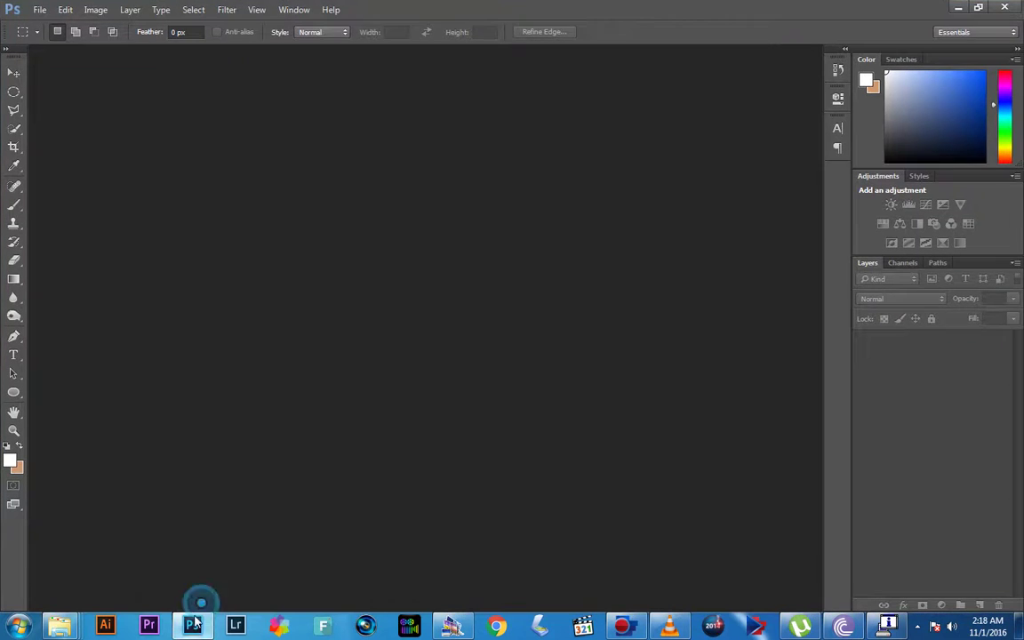
left_click(42, 15)
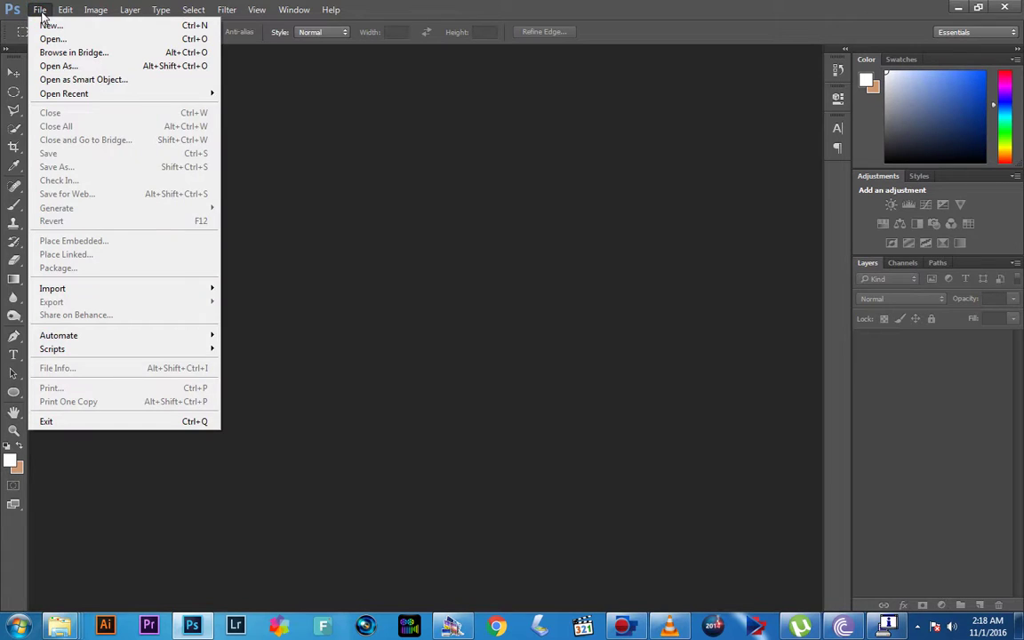
left_click(49, 40)
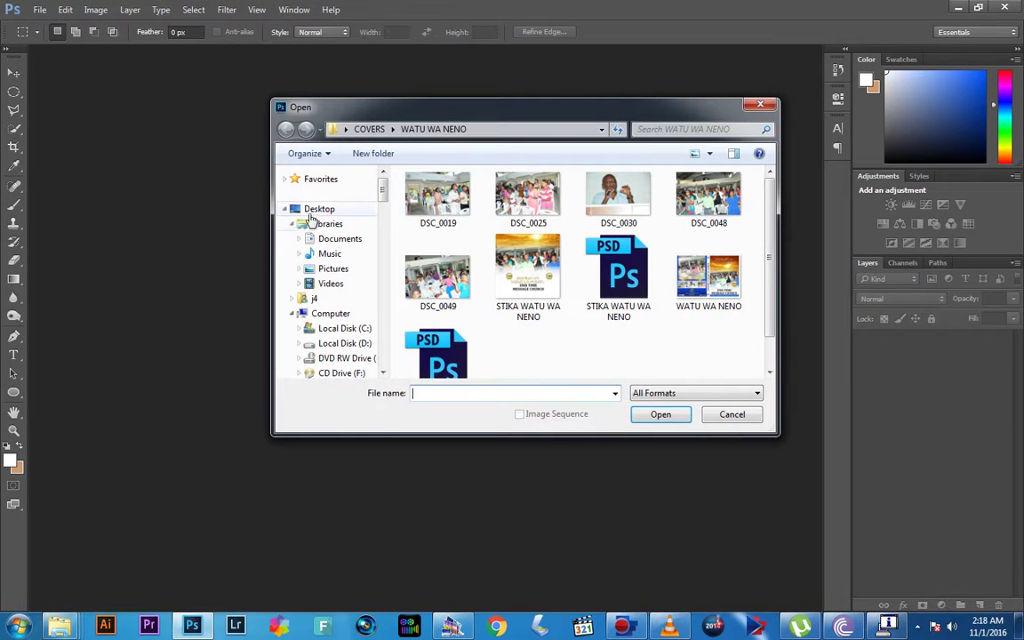
left_click(320, 208)
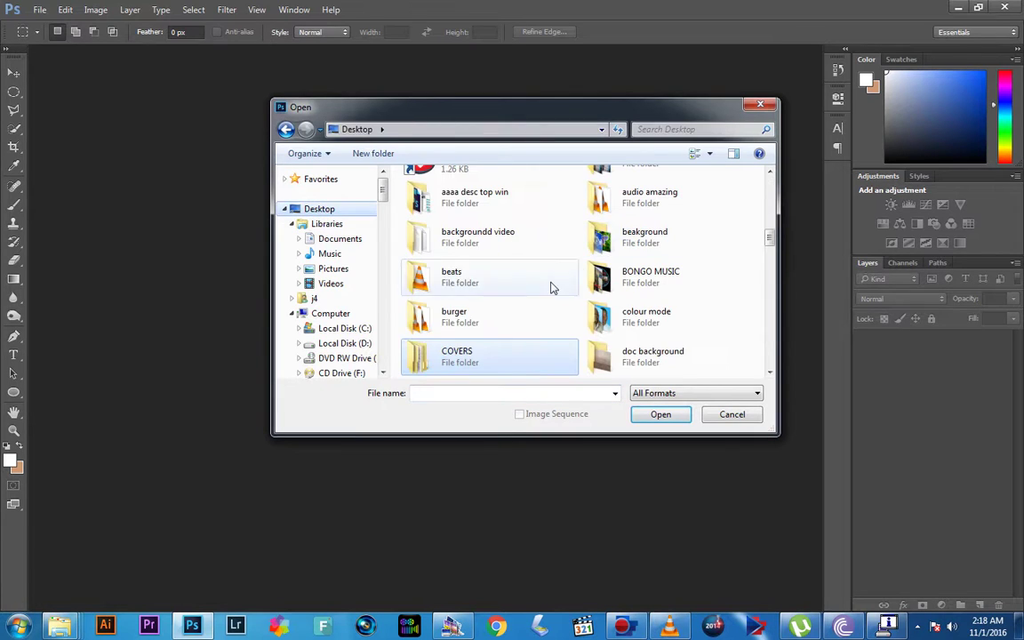
Step: Open DSC_0066 from the photo to cartoon folder
scroll(628, 306, "down", 3)
scroll(622, 307, "down", 2)
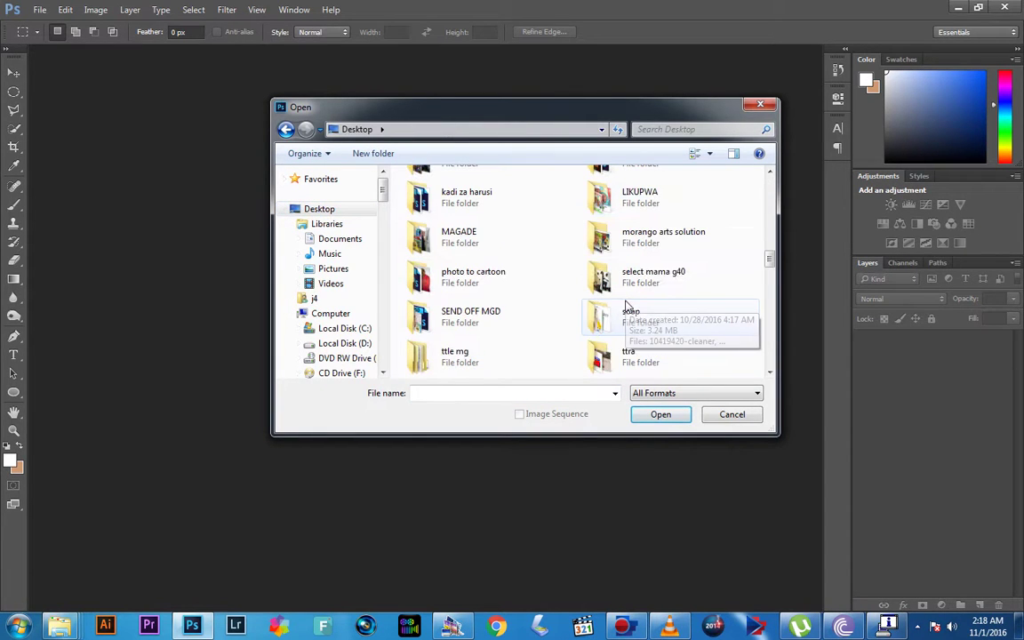
scroll(569, 338, "down", 3)
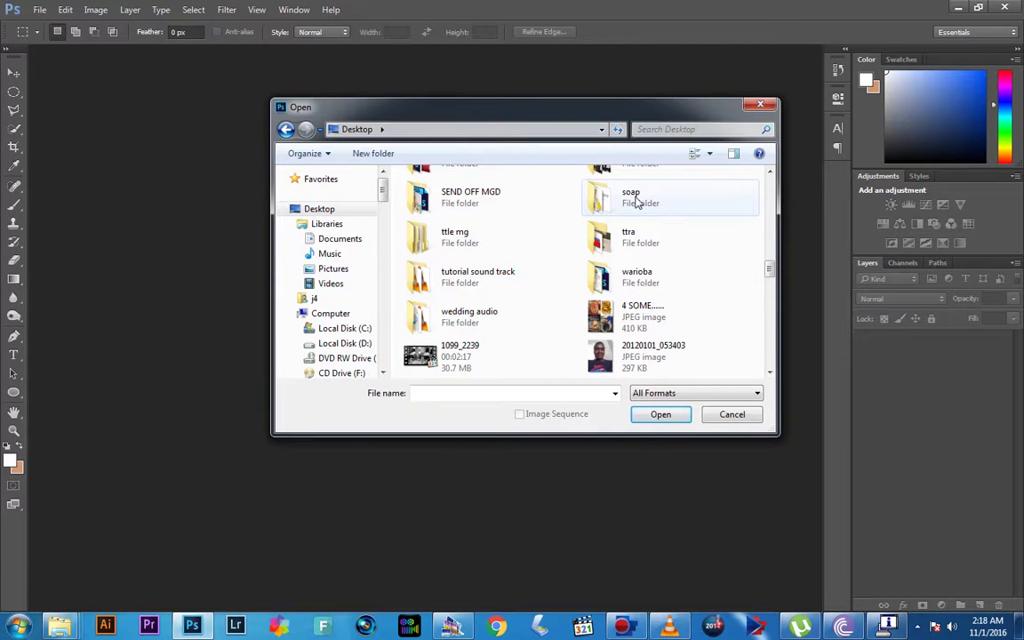
scroll(636, 202, "up", 3)
left_click(469, 253)
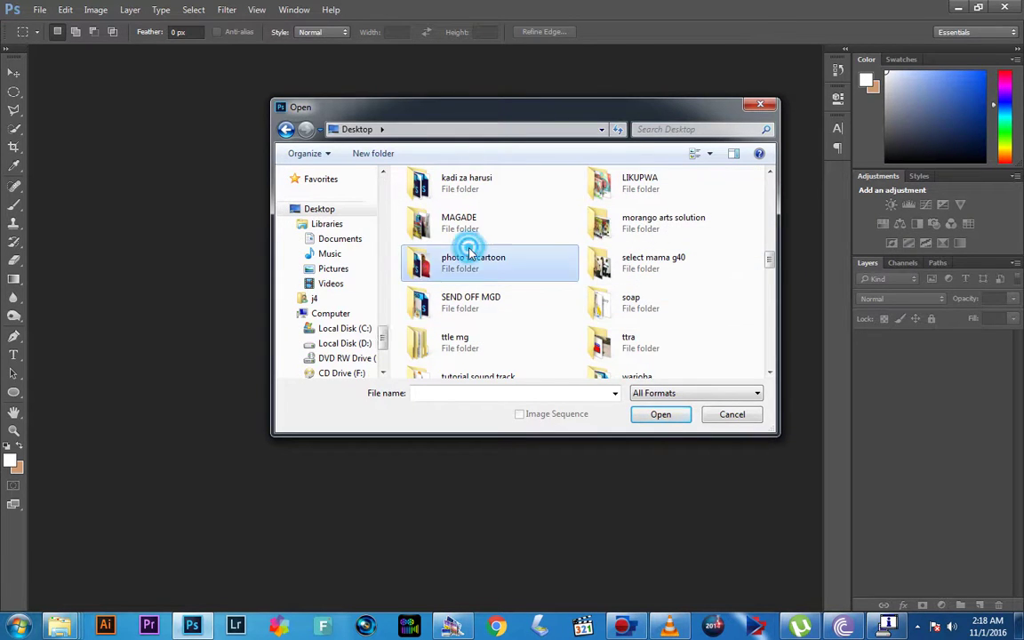
scroll(640, 254, "down", 1)
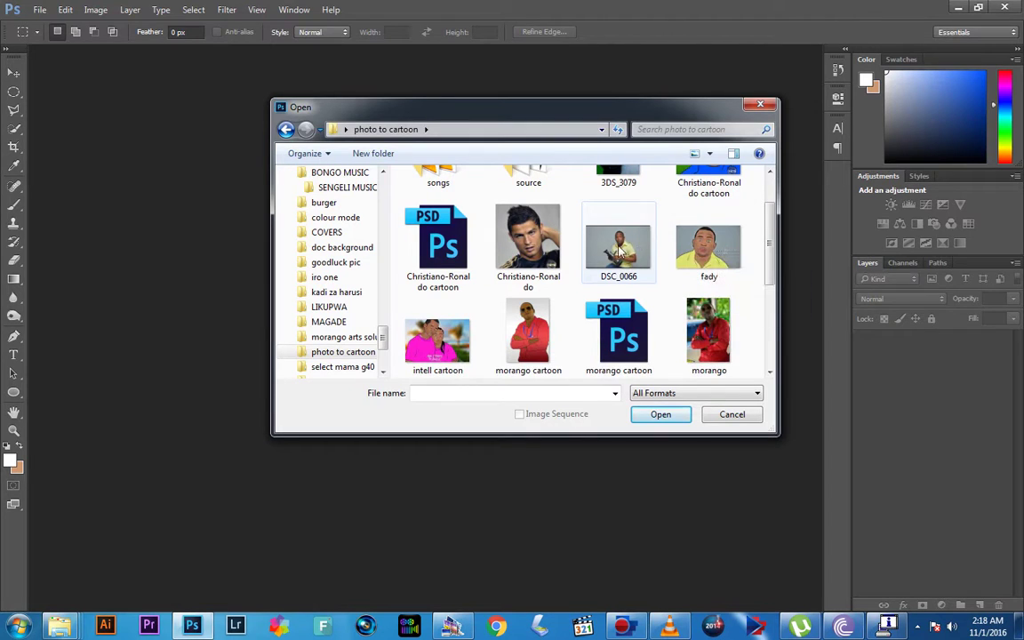
left_click(619, 252)
left_click(660, 414)
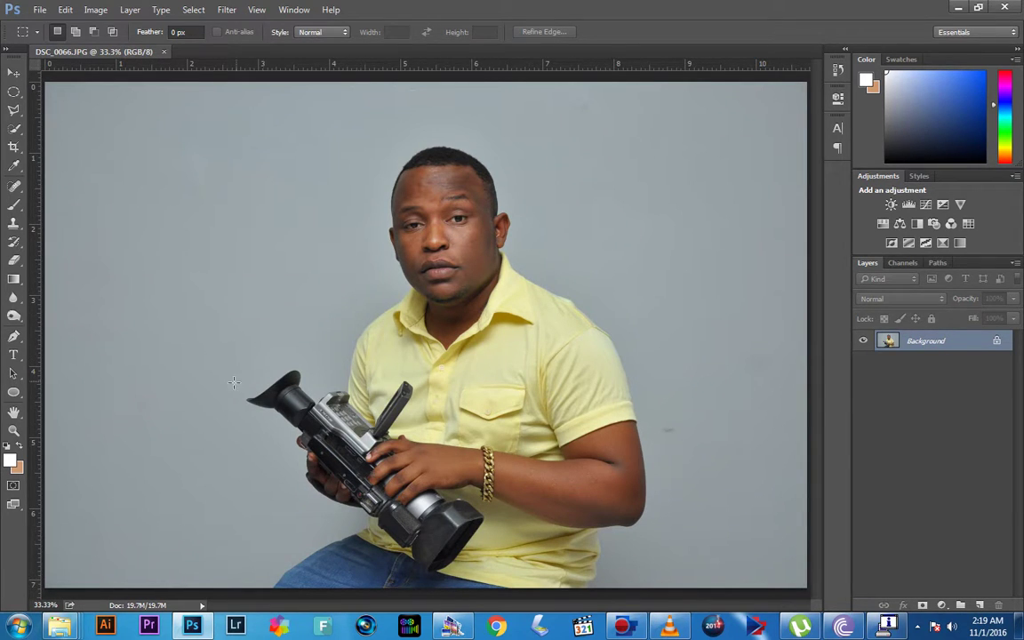
Step: Crop in on all four sides to the head and shoulders, excluding the camera and hands
left_click(13, 147)
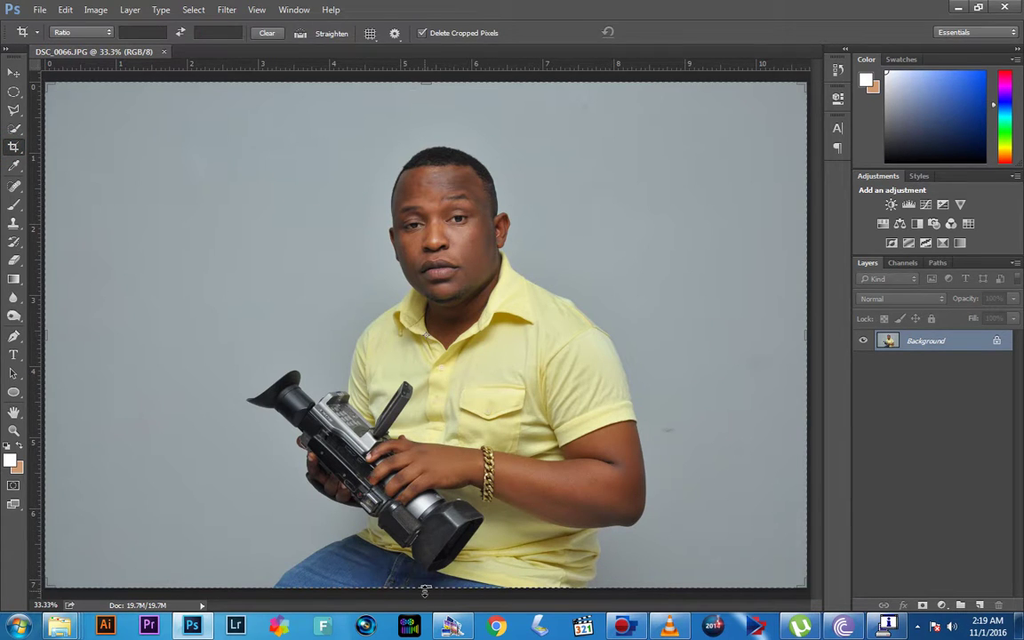
left_click_drag(425, 591, 426, 492)
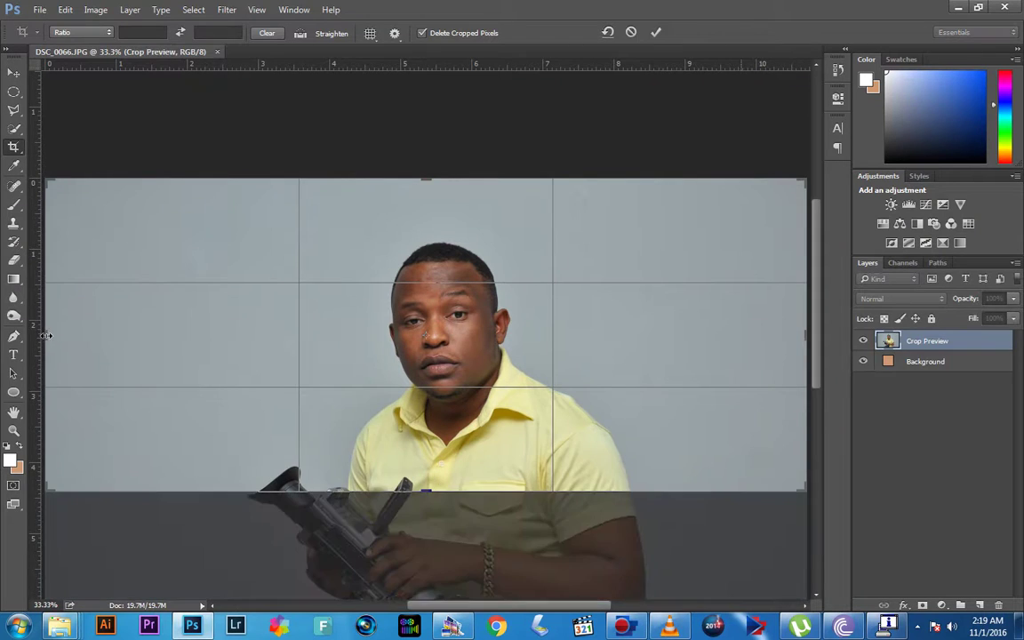
left_click_drag(44, 335, 529, 341)
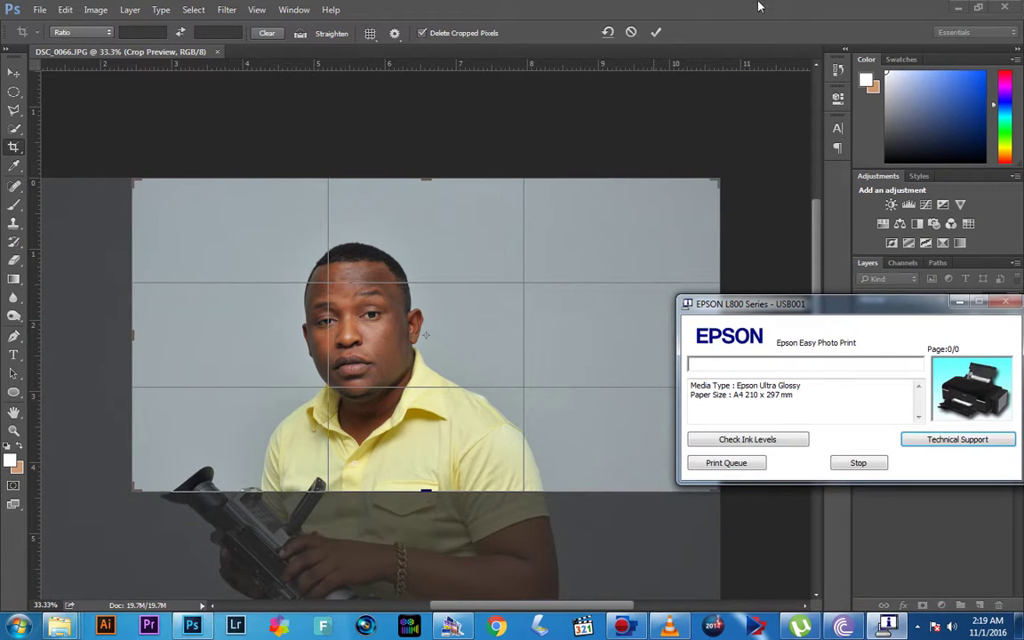
left_click_drag(718, 334, 667, 364)
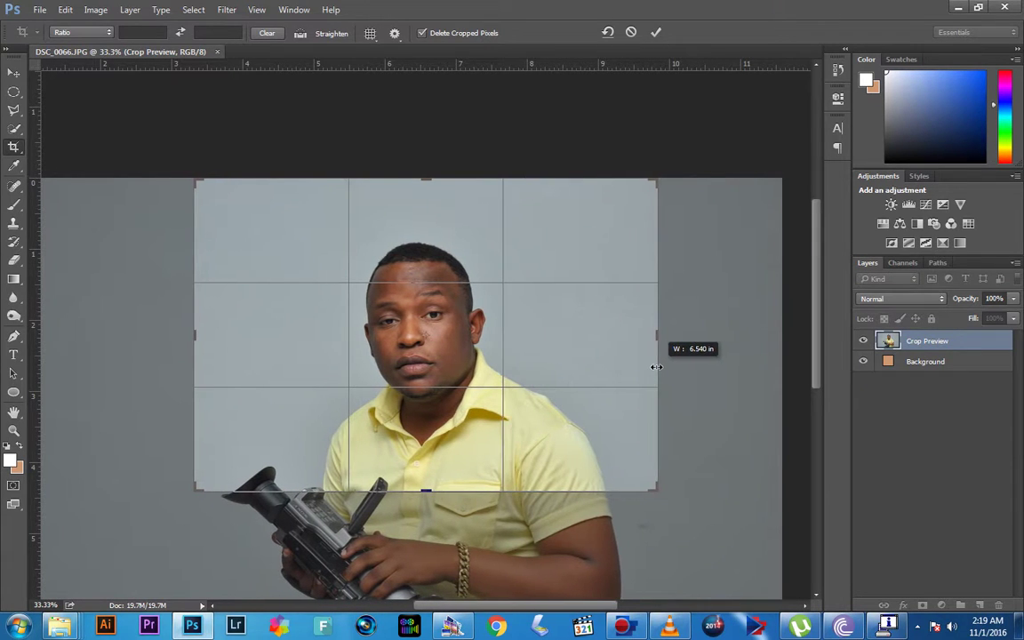
left_click_drag(190, 331, 240, 337)
left_click_drag(422, 491, 425, 476)
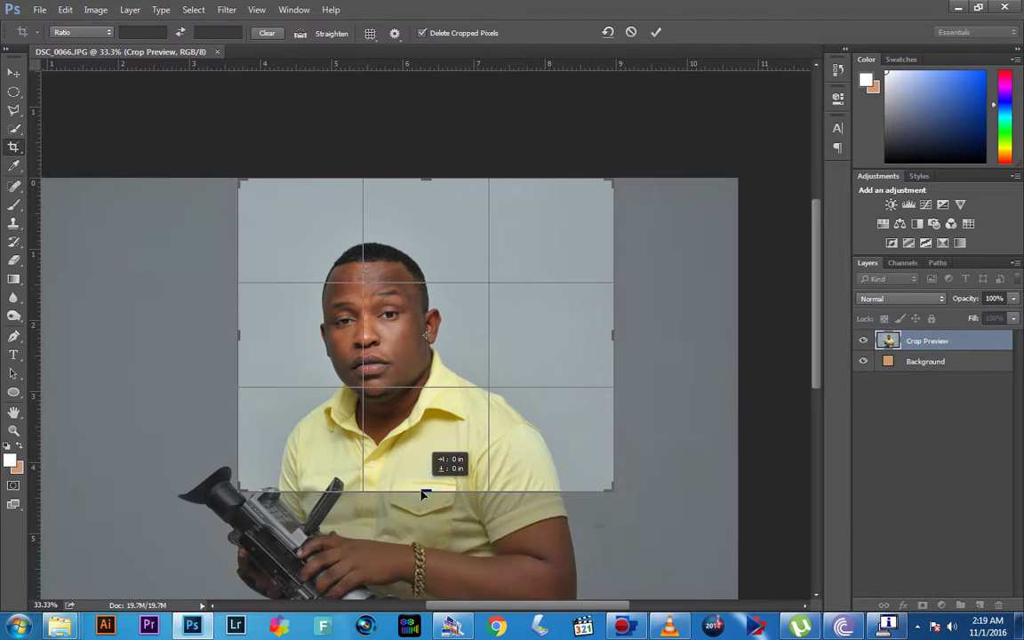
left_click_drag(612, 340, 583, 338)
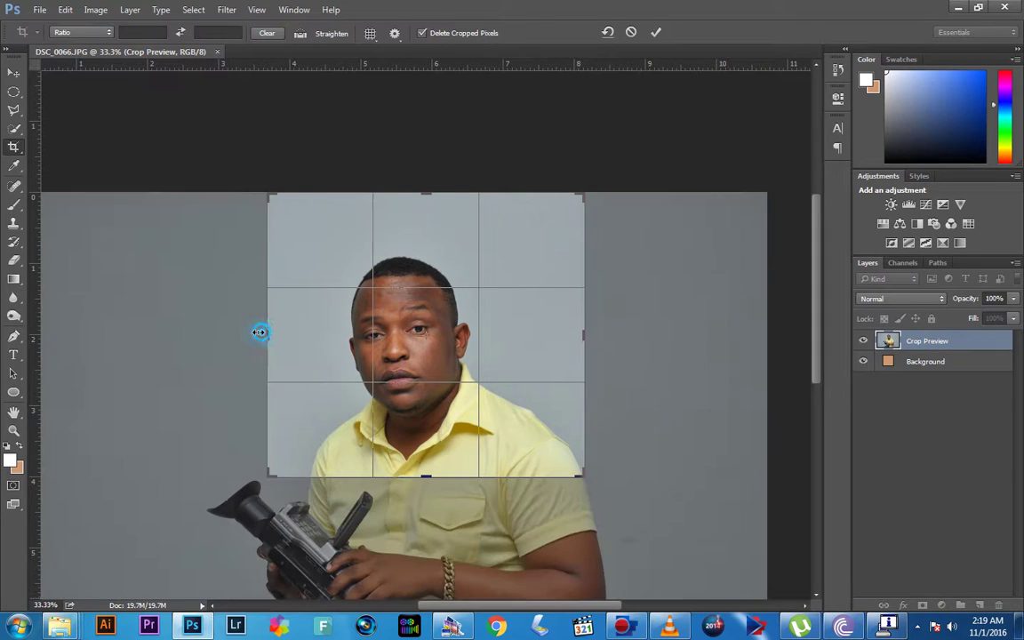
left_click_drag(263, 332, 245, 336)
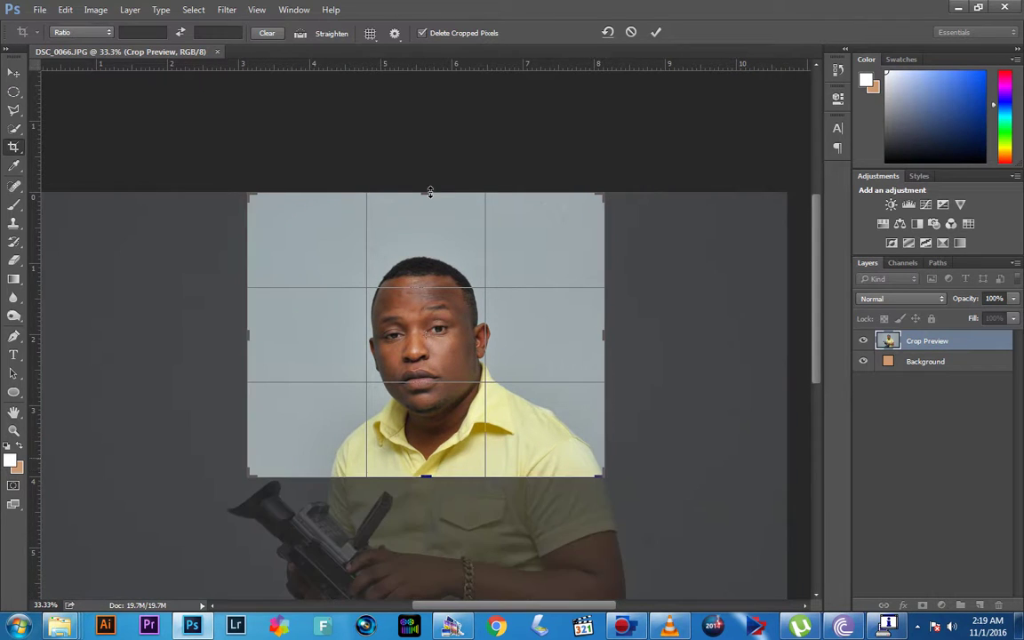
left_click_drag(430, 192, 424, 210)
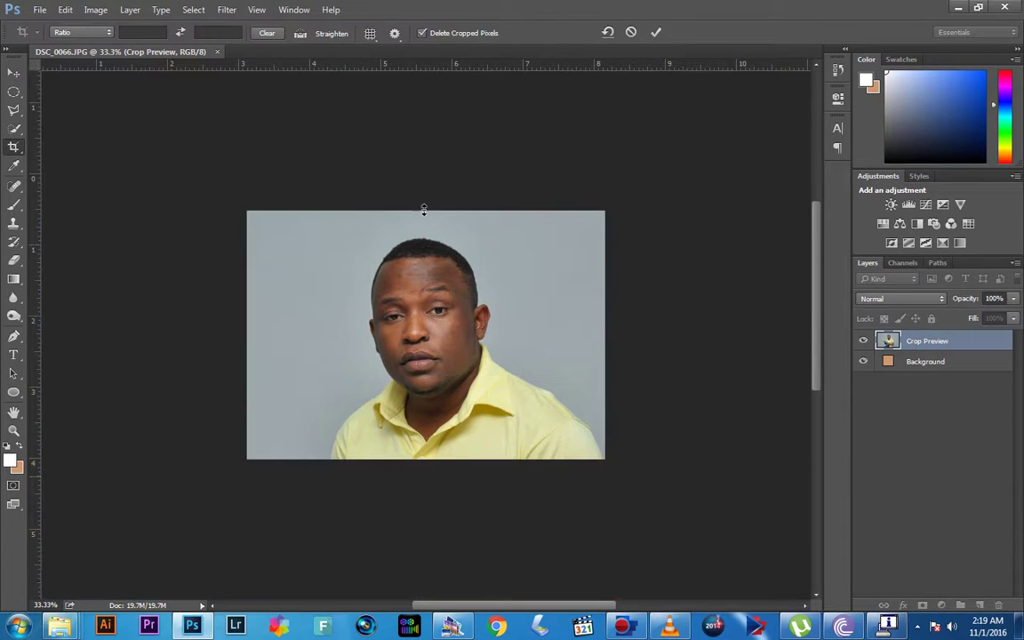
key("Return")
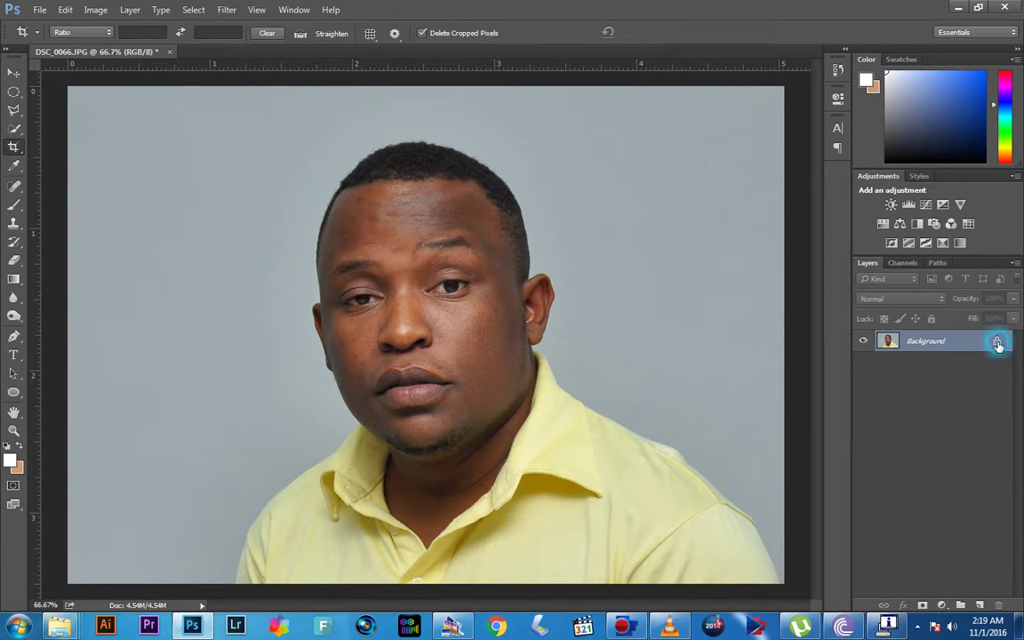
Step: Unlock the photo as Layer 0, add Layers 1 and 2, and move Layer 1 beneath Layer 0
left_click(998, 344)
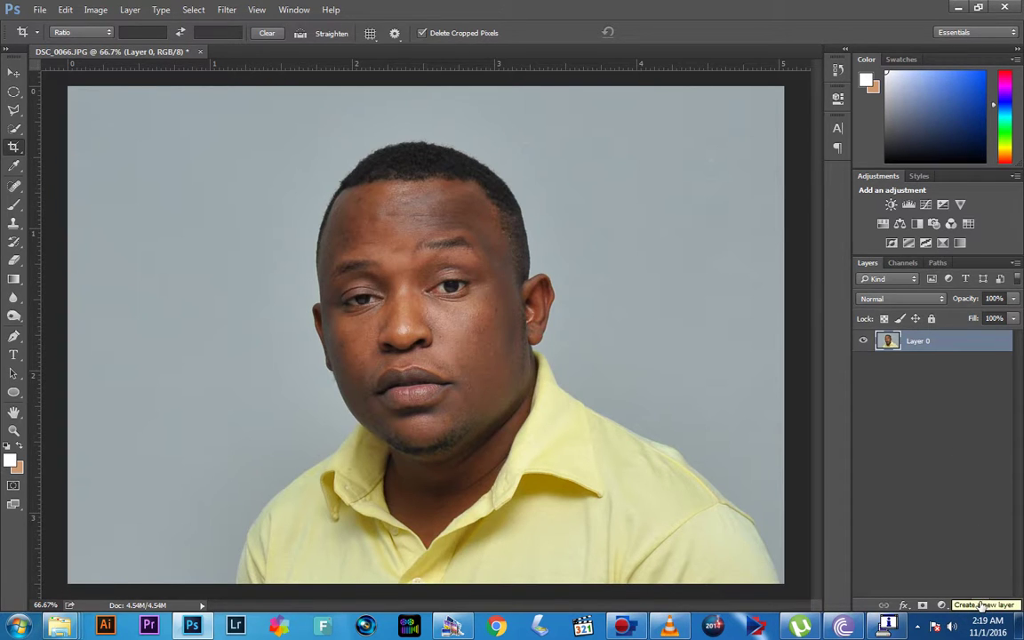
left_click(979, 604)
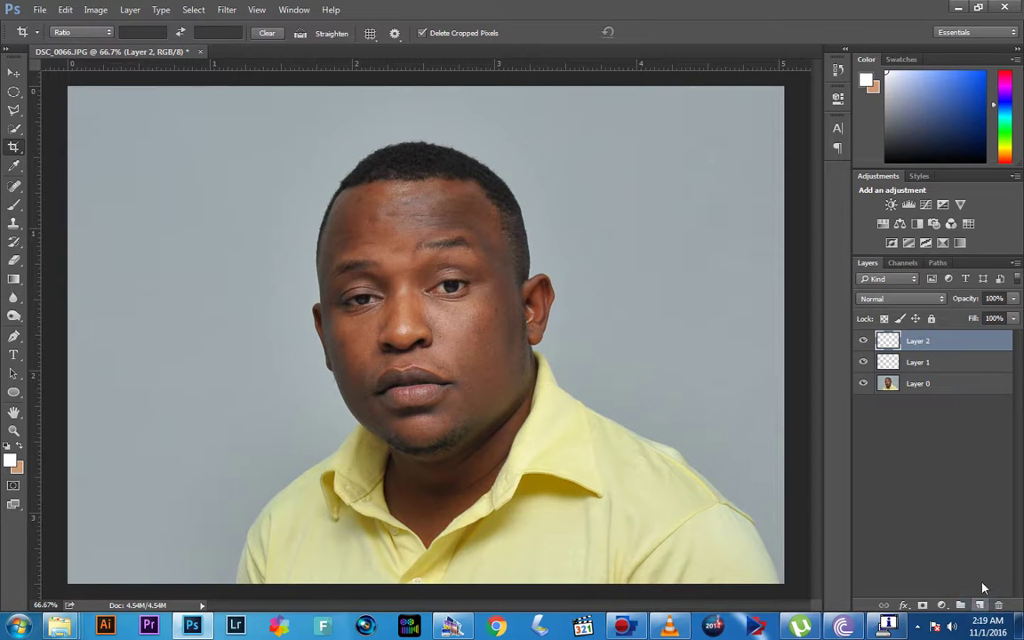
left_click_drag(958, 362, 944, 432)
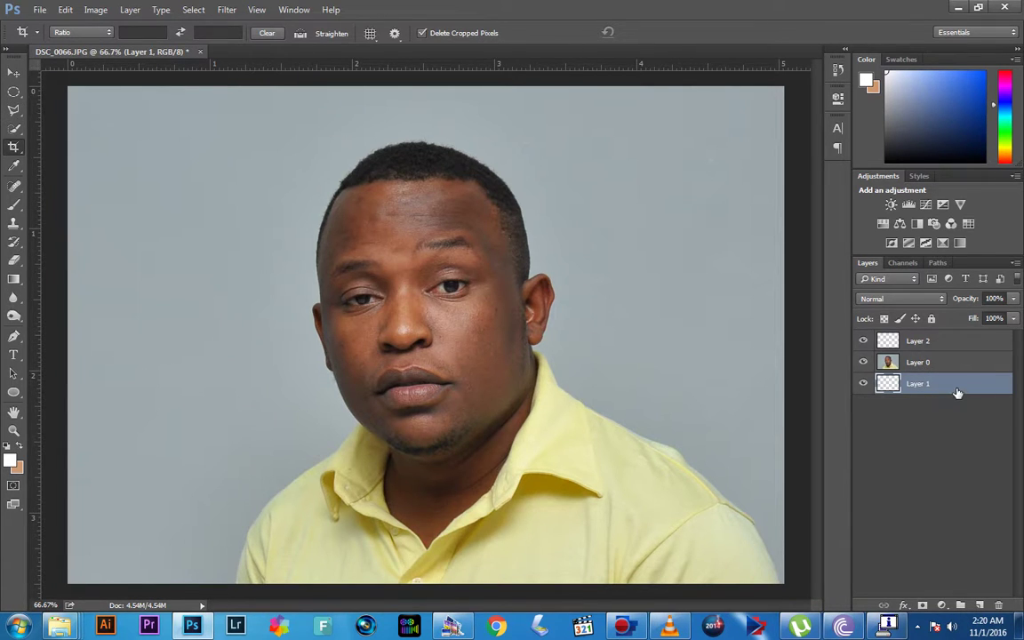
Step: Fill Layer 1 white with the Paint Bucket, then make Layer 2 active
left_click(14, 278)
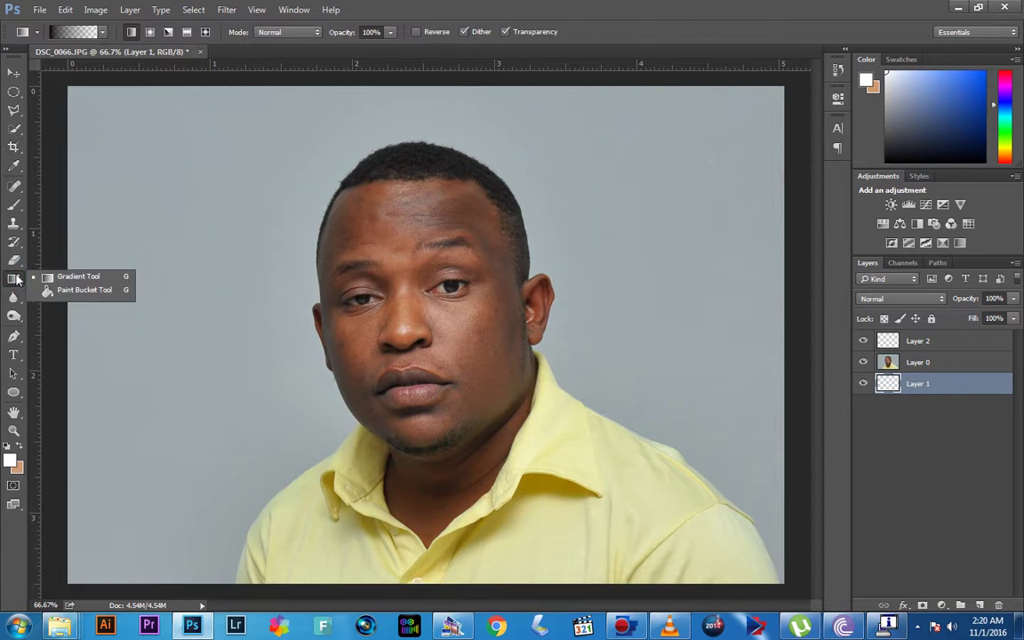
left_click(14, 277)
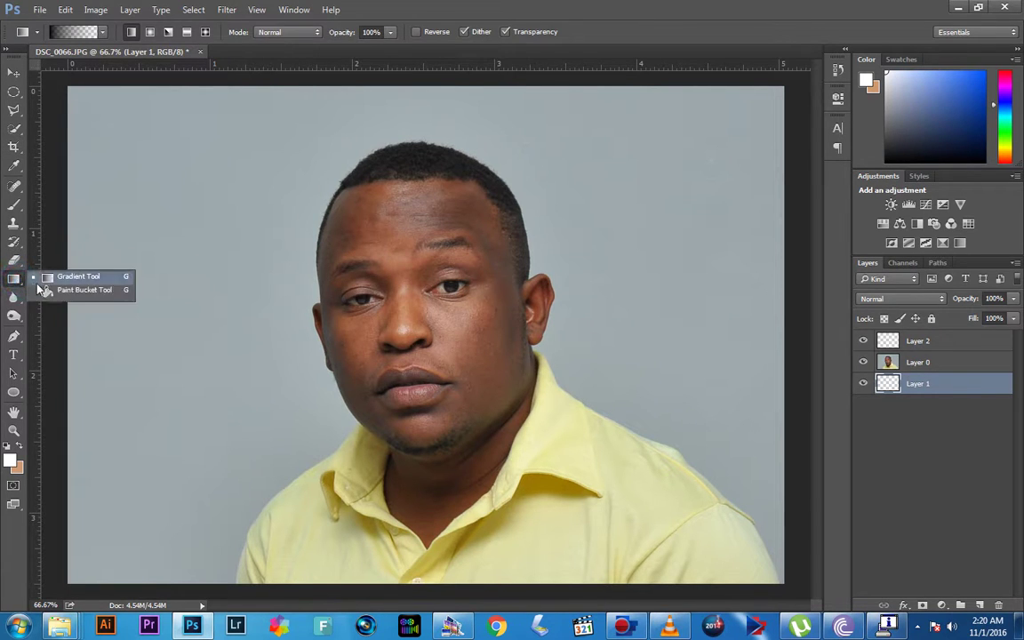
left_click(43, 289)
left_click(248, 199)
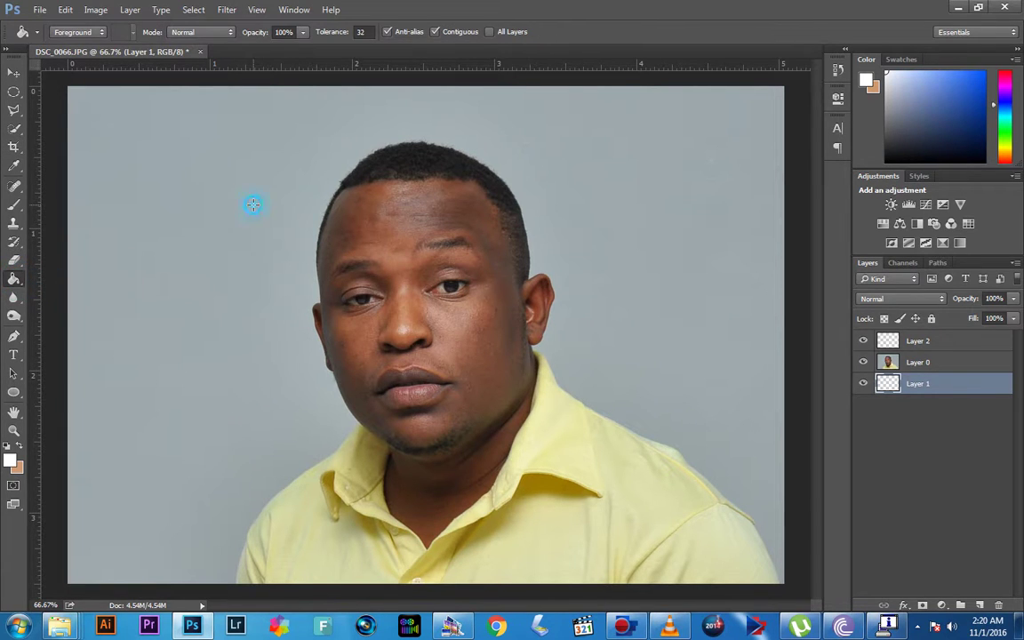
left_click(863, 362)
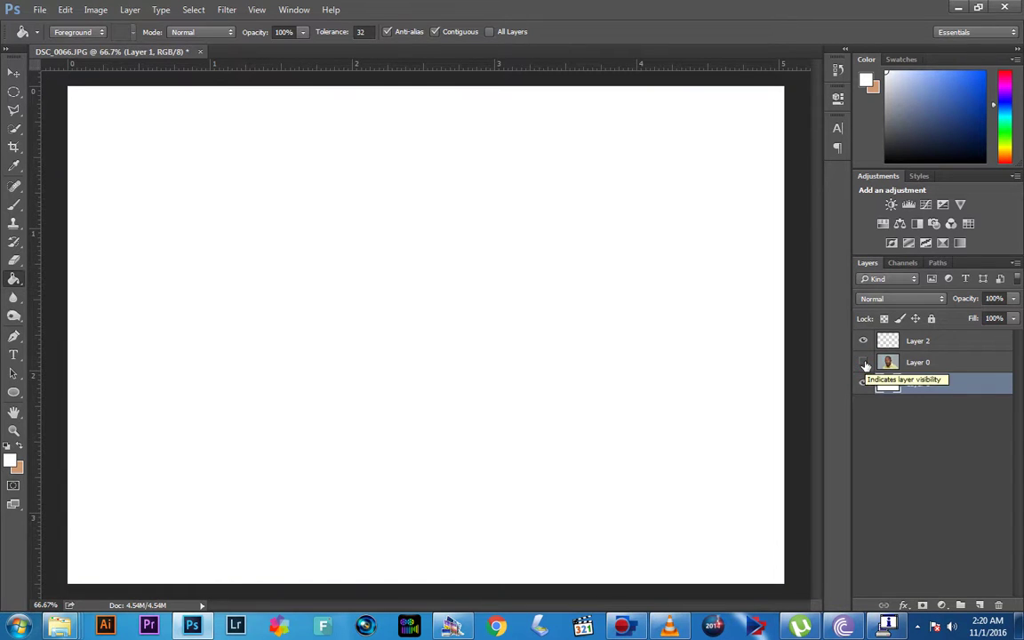
left_click(863, 362)
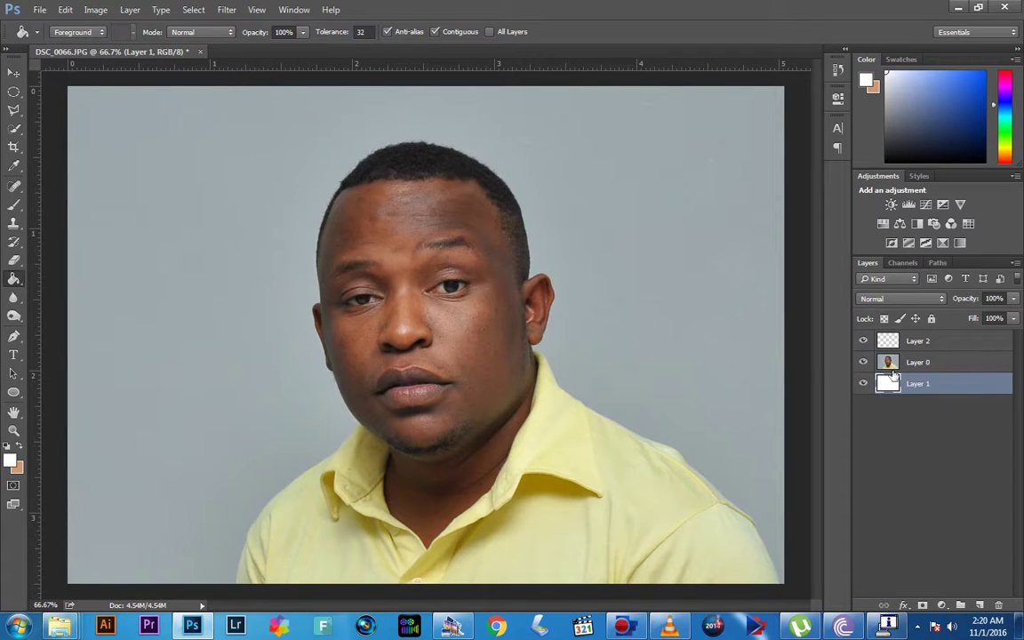
left_click(950, 345)
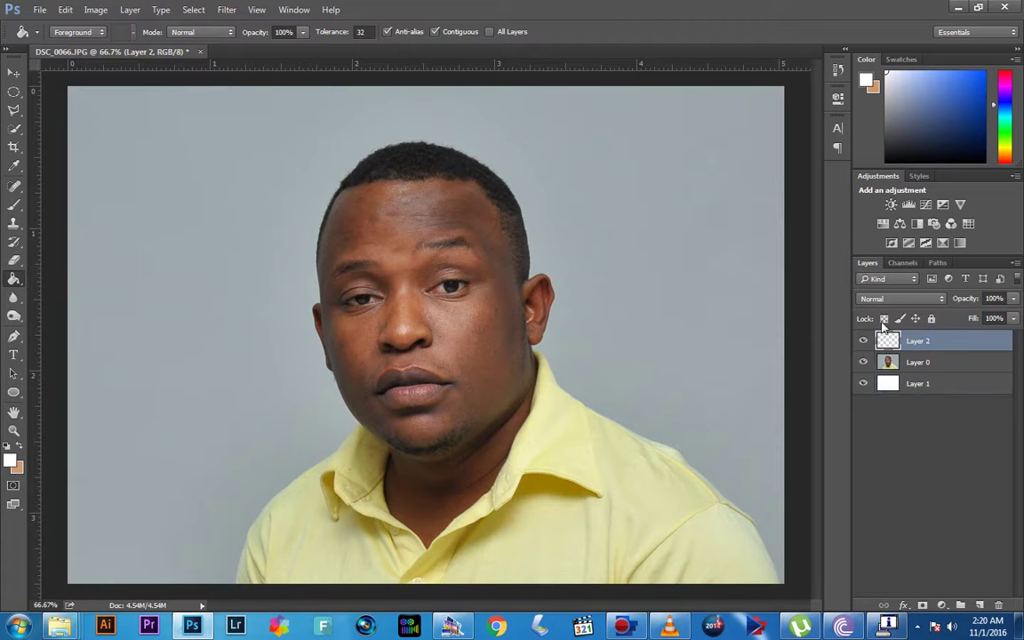
Step: Zoom to 200% and set the Pen tool to Path mode
key("ctrl+plus")
key("ctrl+plus")
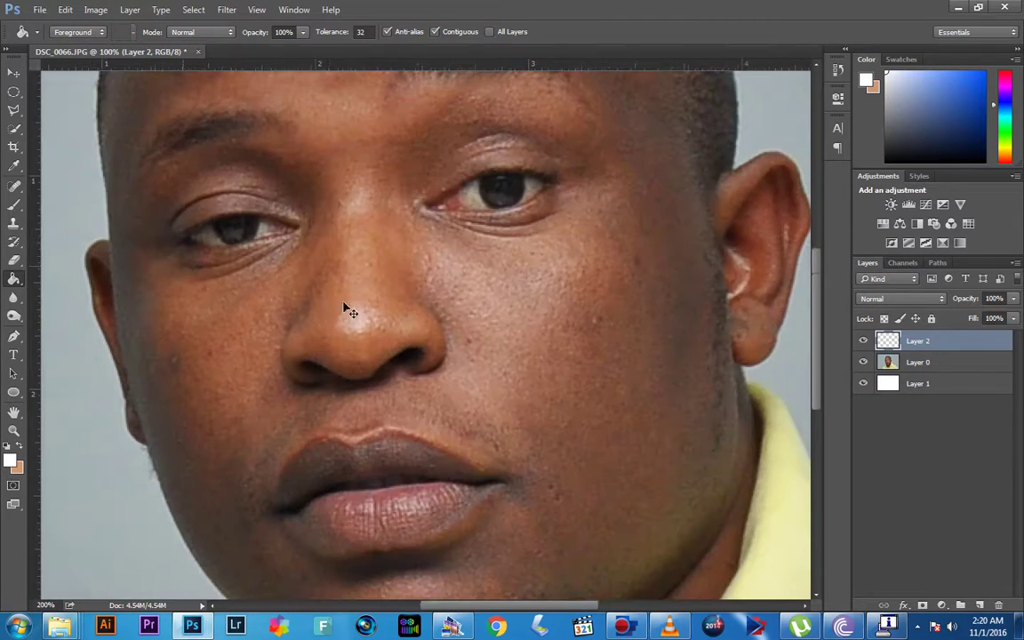
scroll(328, 391, "down", 3)
scroll(327, 373, "down", 6)
scroll(311, 331, "down", 7)
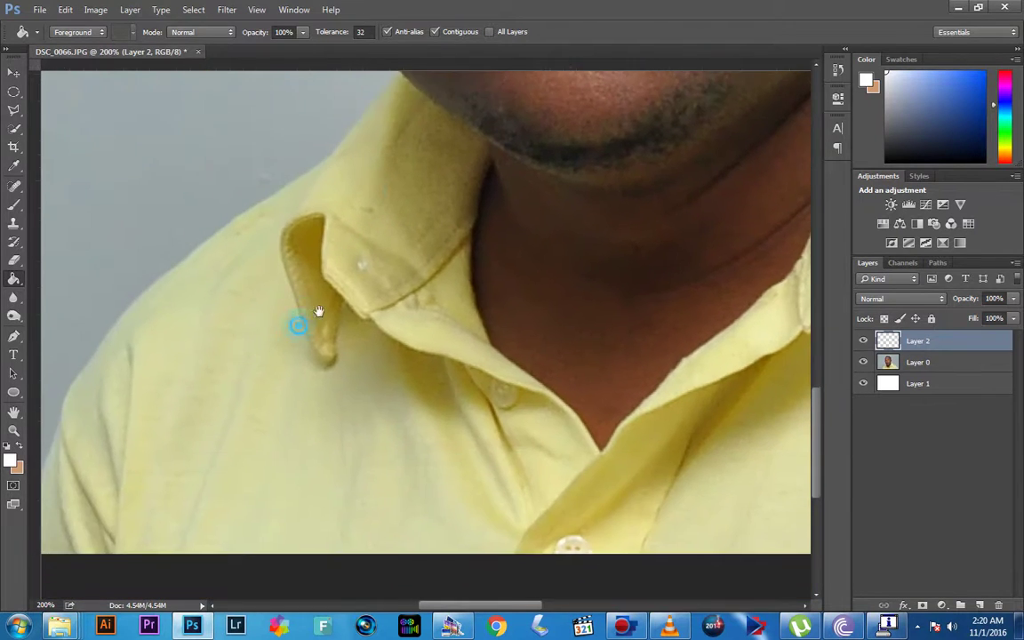
left_click_drag(297, 324, 384, 273)
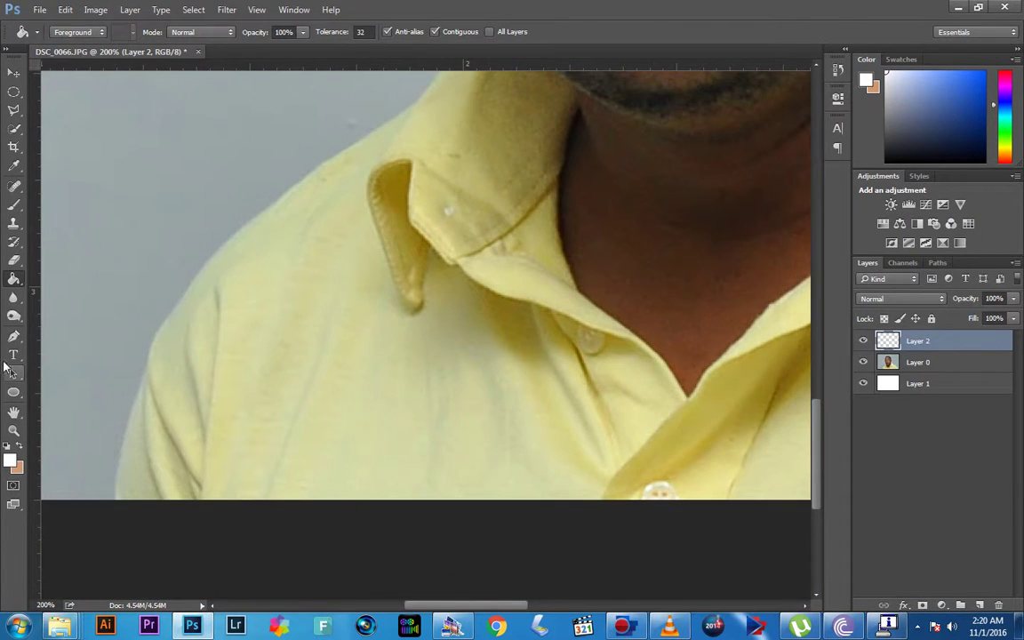
left_click(14, 336)
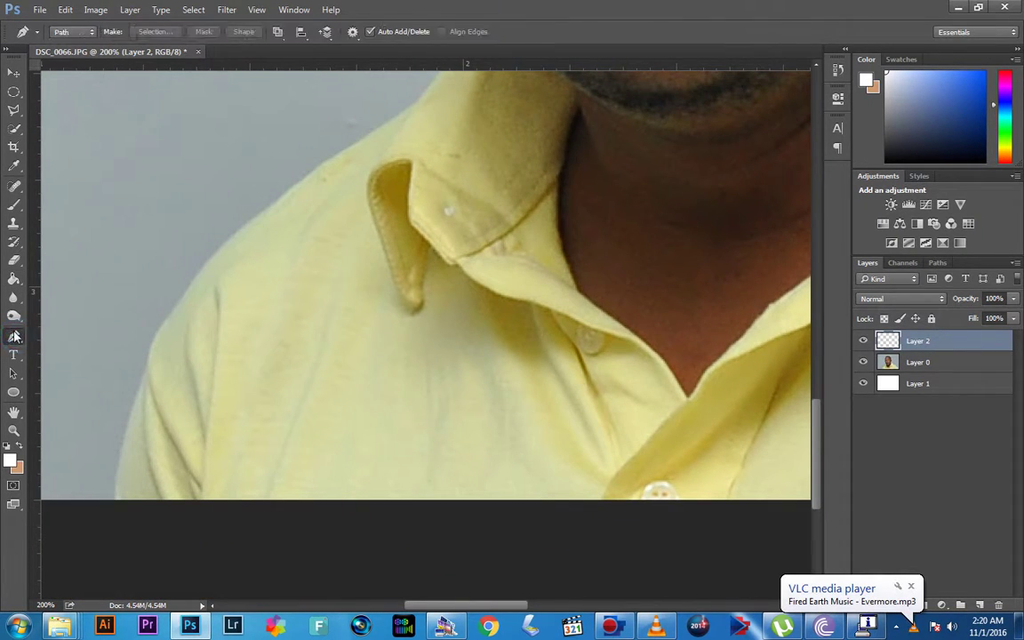
left_click(89, 33)
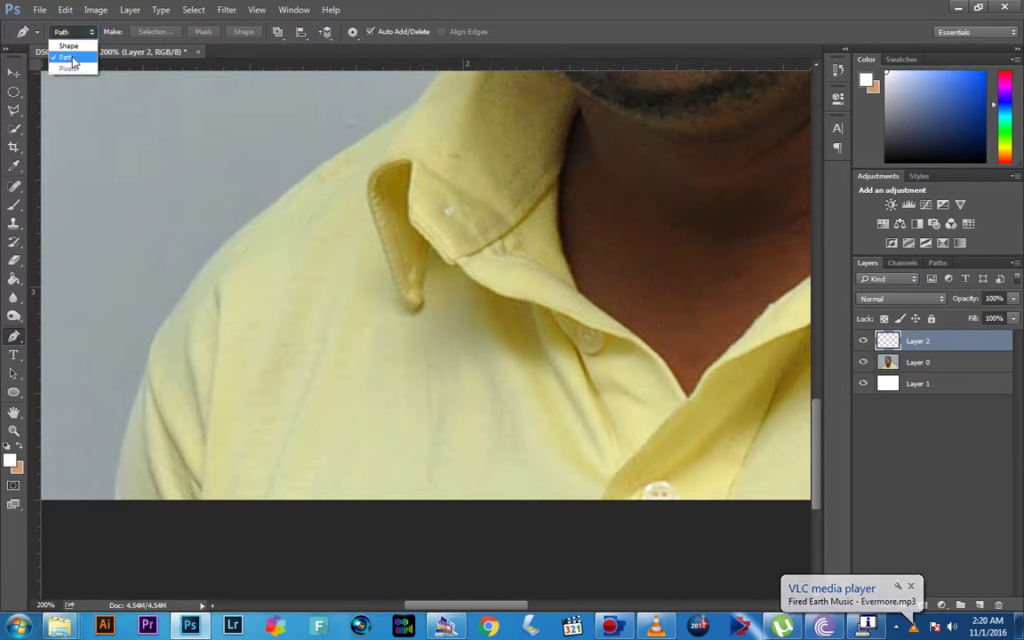
left_click(68, 57)
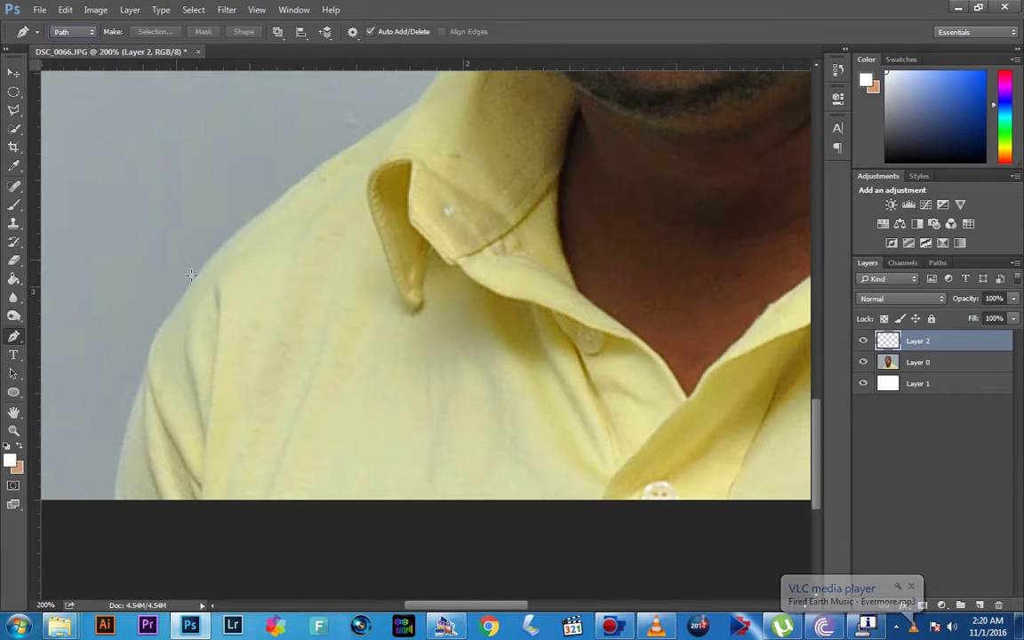
Step: Trace the path from the bottom-left shirt edge up the shoulder to the jawline
left_click(113, 511)
left_click(124, 437)
left_click(150, 347)
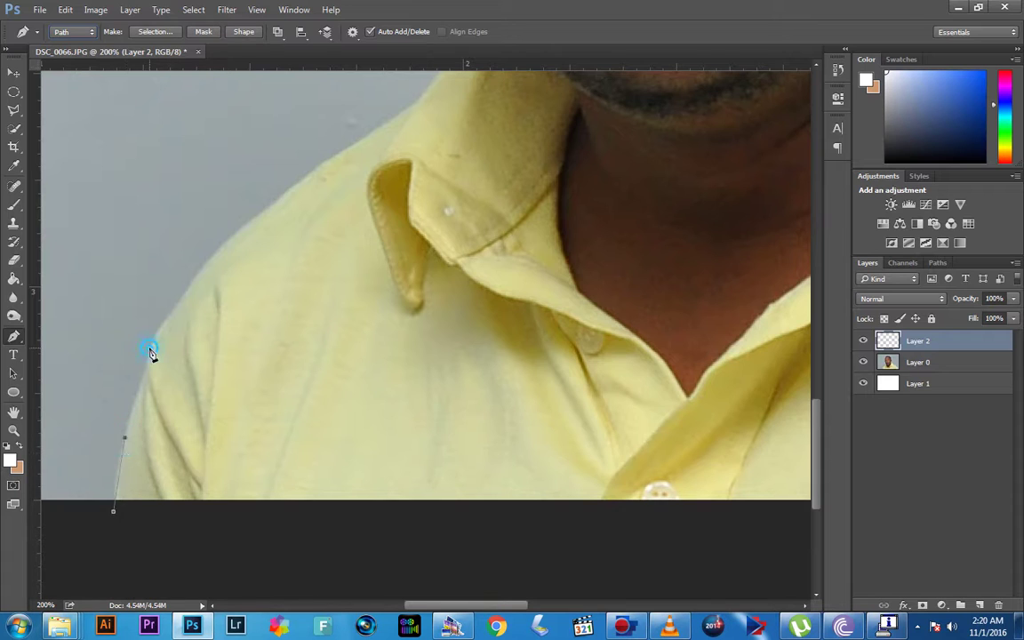
left_click(175, 297)
left_click_drag(244, 227, 250, 225)
left_click_drag(380, 127, 385, 123)
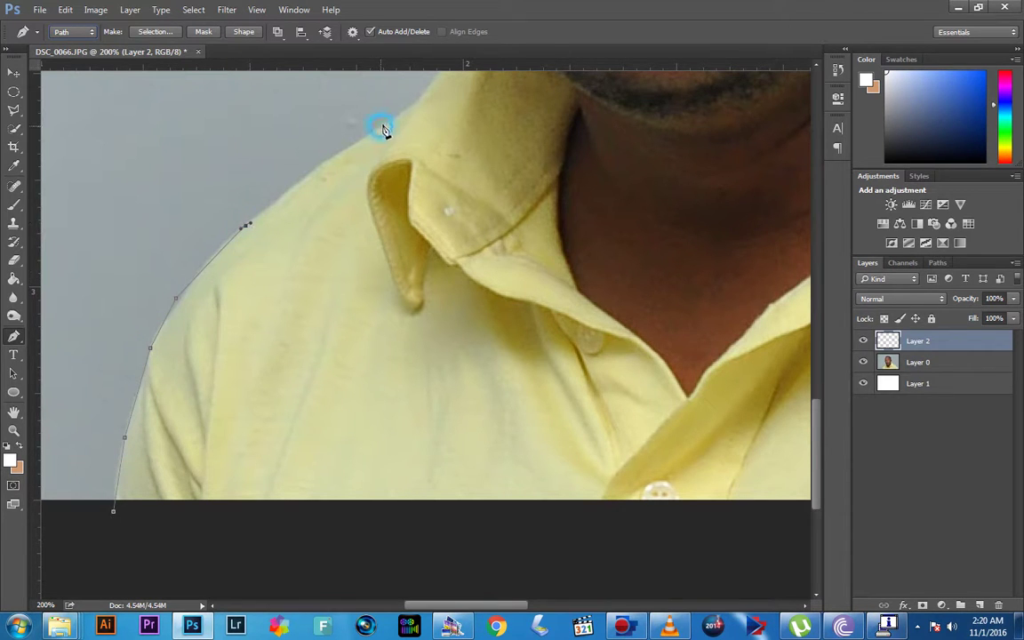
left_click(417, 103)
scroll(417, 106, "up", 5)
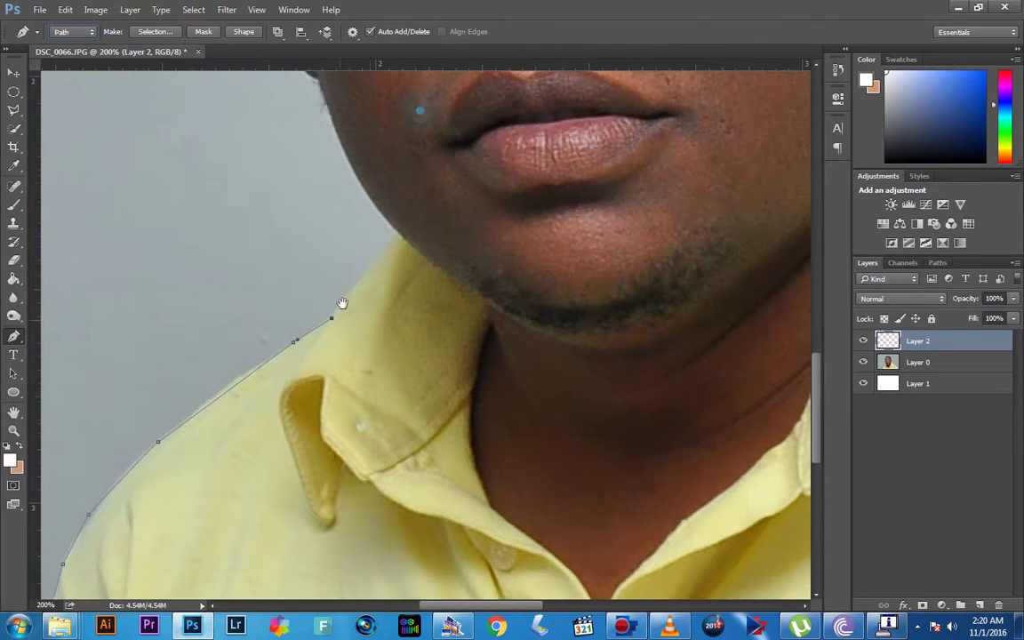
left_click(396, 234)
mouse_move(336, 127)
left_mouse_down()
mouse_move(318, 76)
mouse_move(352, 310)
left_mouse_up()
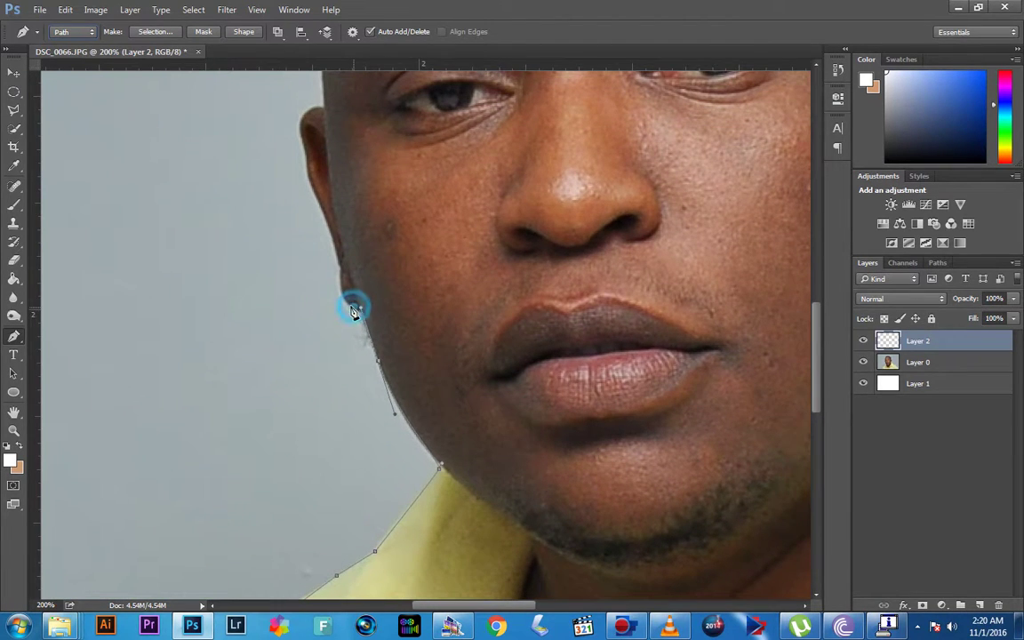
Step: Continue the path up and around the top of the left ear
left_click(355, 307)
left_click(344, 296)
left_click(340, 269)
left_click(329, 233)
left_click(310, 189)
left_click(307, 164)
left_click(299, 130)
left_click(316, 109)
left_click_drag(316, 112, 325, 114)
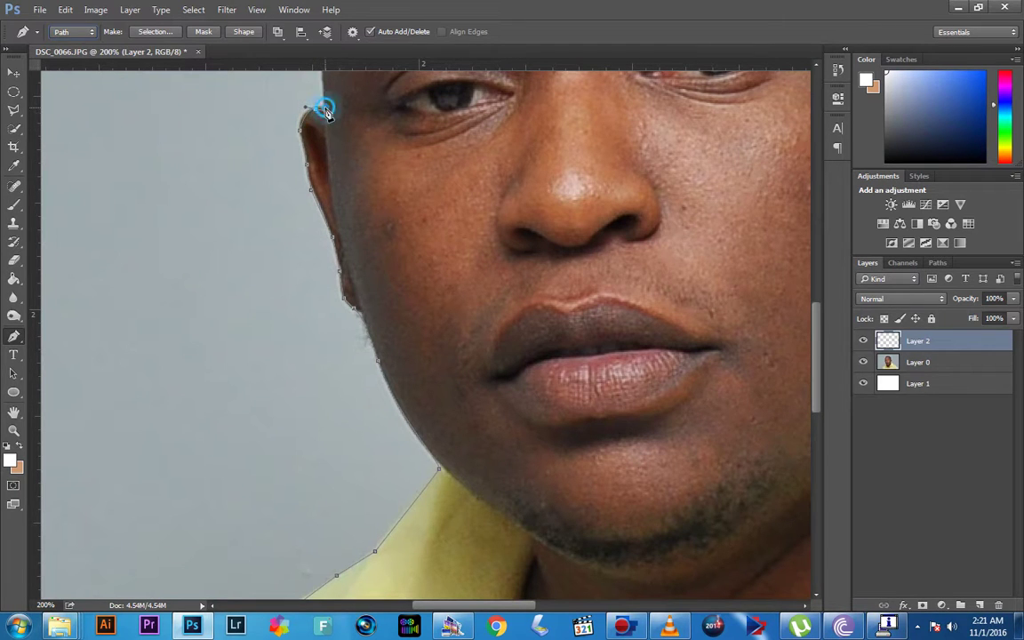
mouse_move(338, 49)
left_mouse_down()
mouse_move(387, 292)
mouse_move(355, 42)
left_mouse_up()
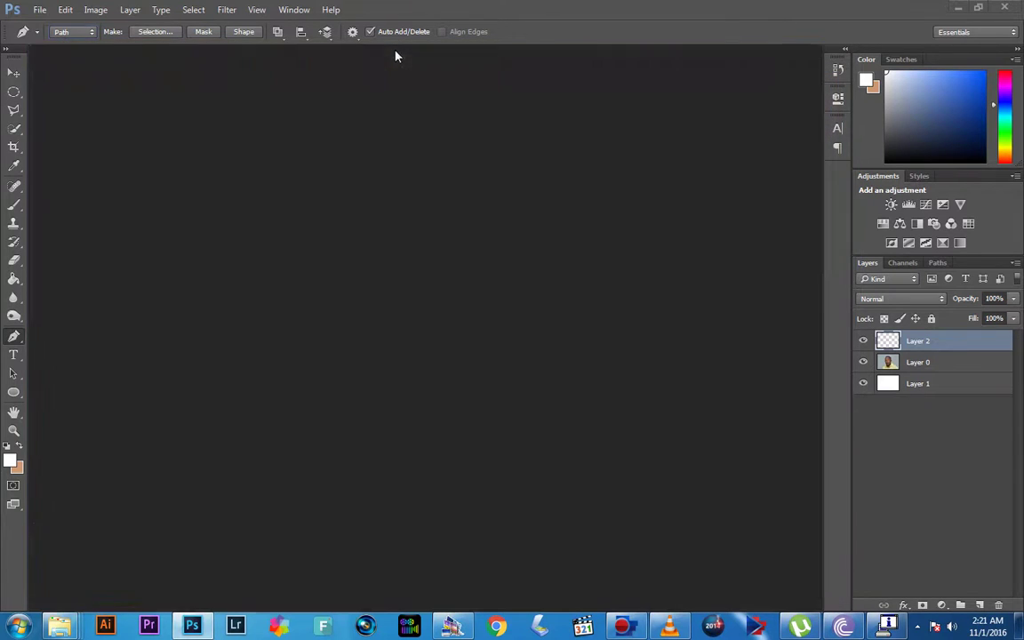
scroll(368, 249, "up", 5)
scroll(337, 391, "up", 3)
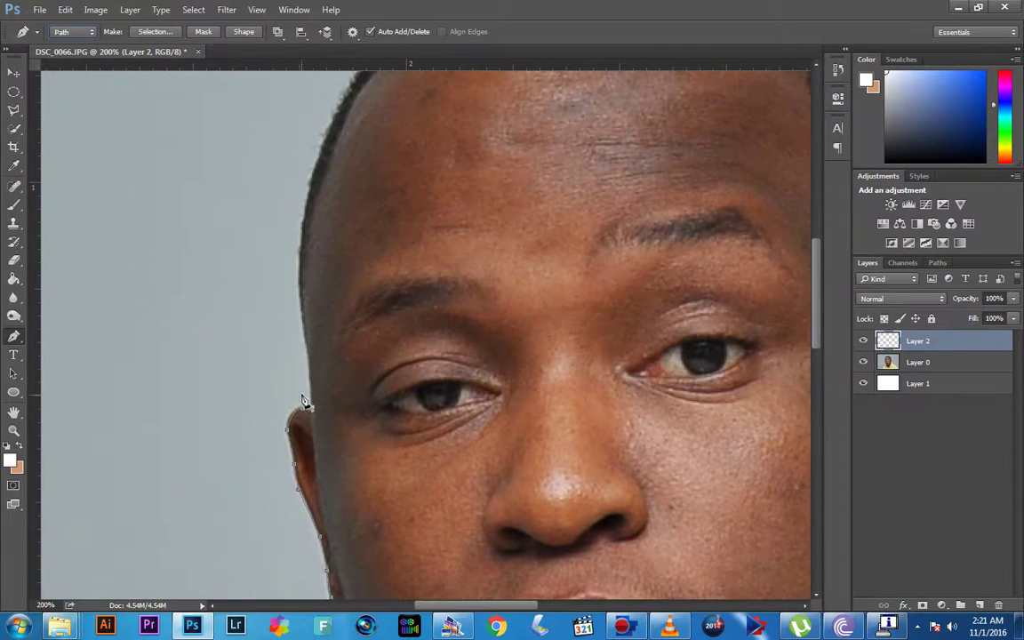
Step: Trace up the side of the head and across the top of the hair
left_click(308, 361)
left_click_drag(297, 252, 315, 169)
left_click_drag(349, 93, 249, 264)
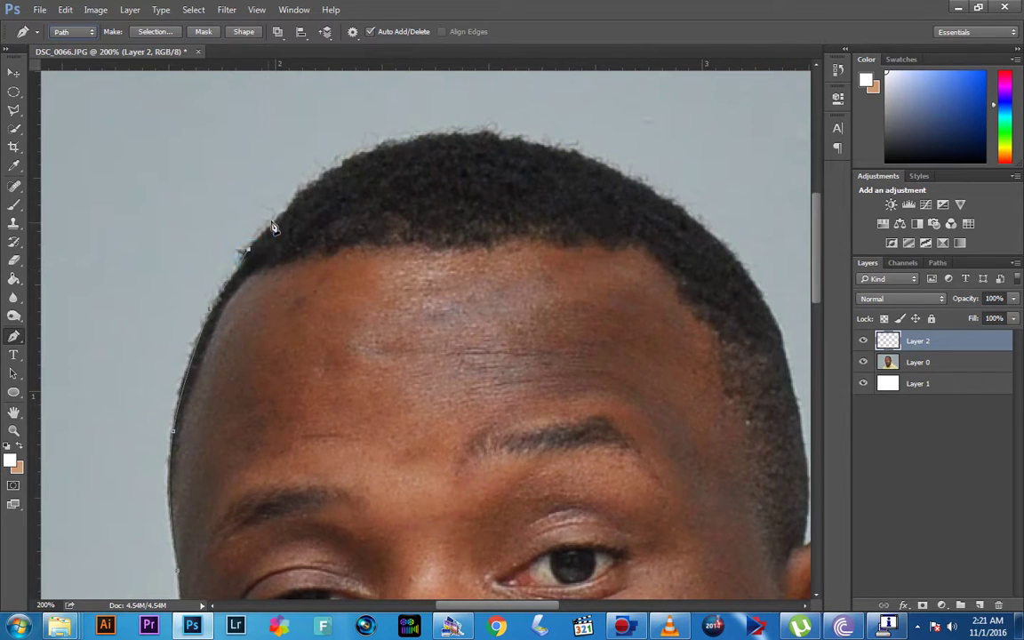
left_click_drag(288, 208, 315, 184)
left_click(337, 172)
left_click(393, 145)
left_click(459, 136)
left_click(507, 140)
left_click(573, 156)
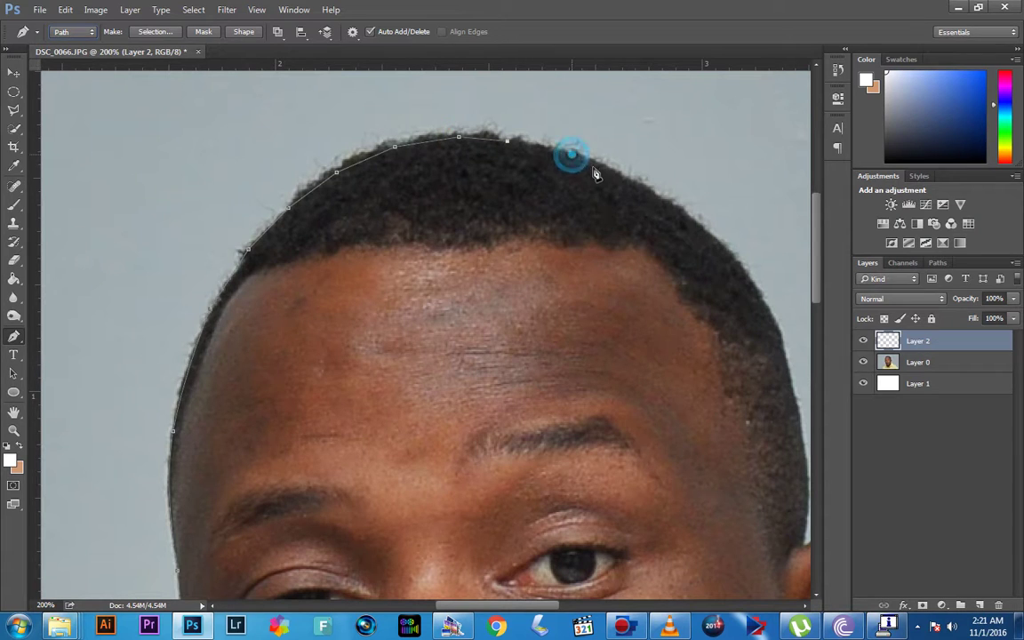
left_click(687, 216)
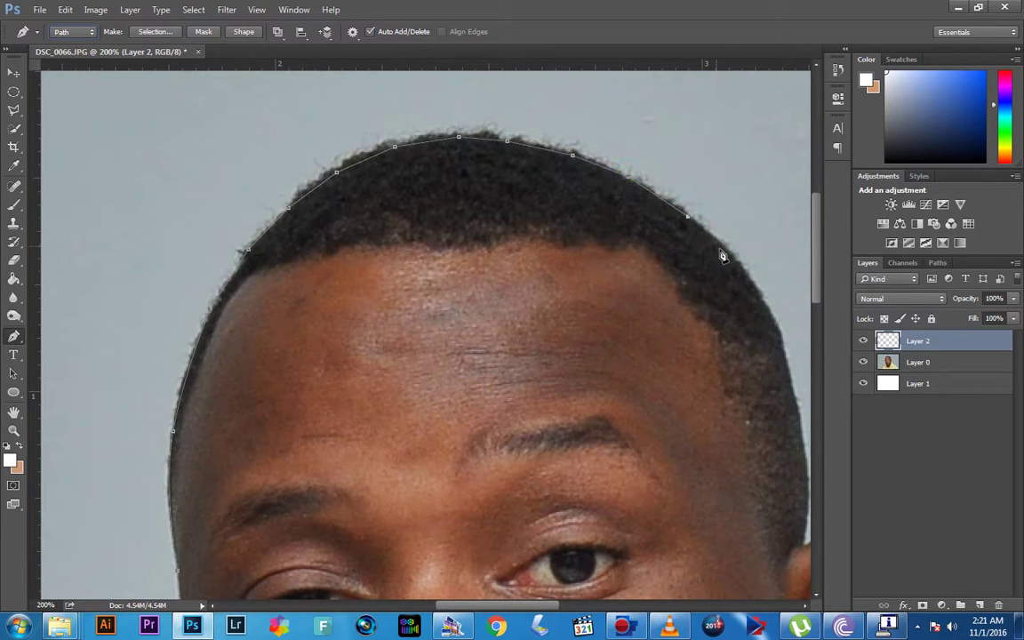
Step: Trace down the right side of the hair, undoing one misplaced point
left_click_drag(753, 337, 675, 308)
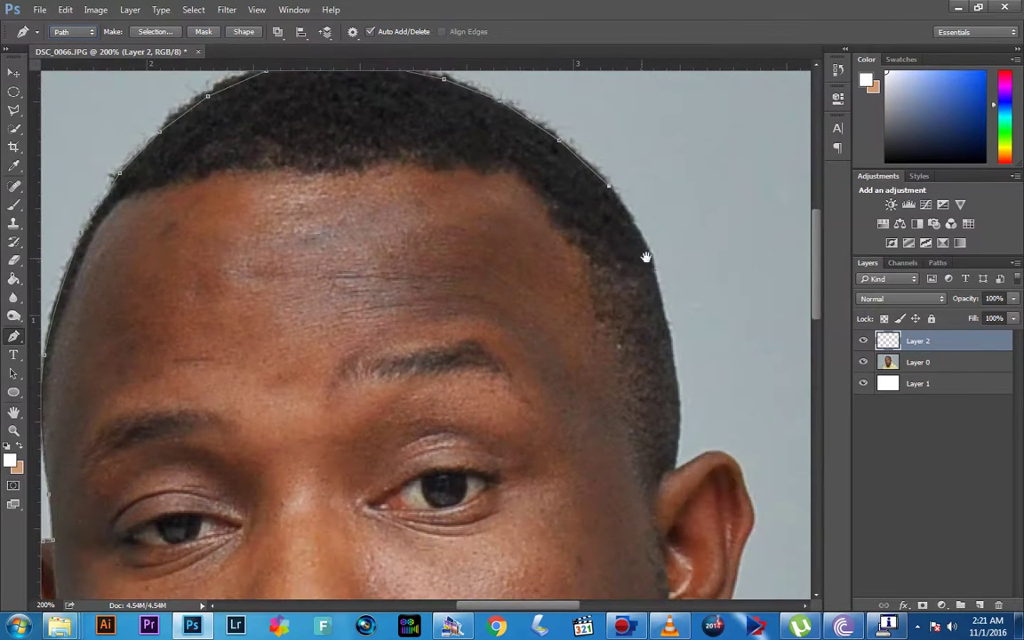
left_click(650, 258)
left_click(662, 310)
key("ctrl+z")
left_click(624, 207)
left_click(643, 239)
left_click(653, 272)
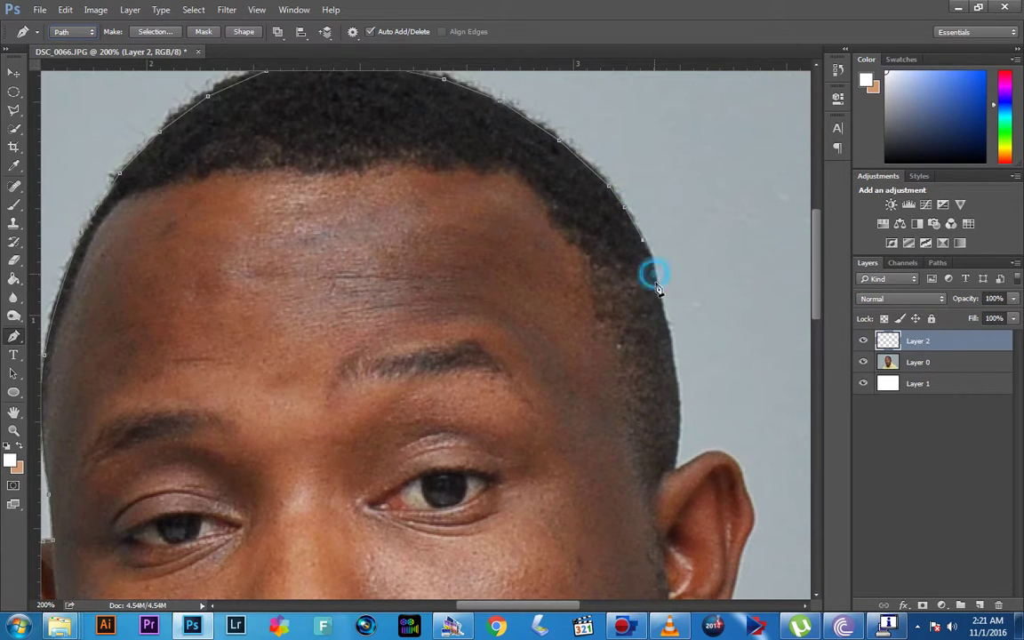
Step: Continue down to the right ear and around its top and back
left_click(679, 404)
left_click(673, 450)
left_click(674, 472)
left_click(689, 463)
left_click(724, 459)
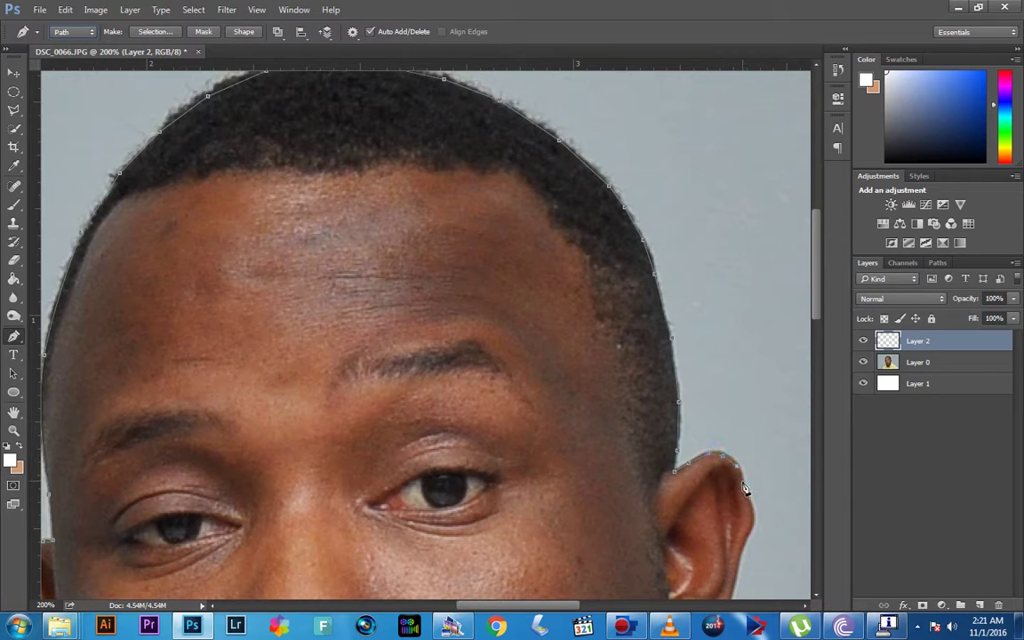
left_click(743, 485)
left_click(748, 508)
left_click(749, 522)
Step: Trace past the earlobe, down the neck and along the right collar
left_click_drag(743, 561, 684, 359)
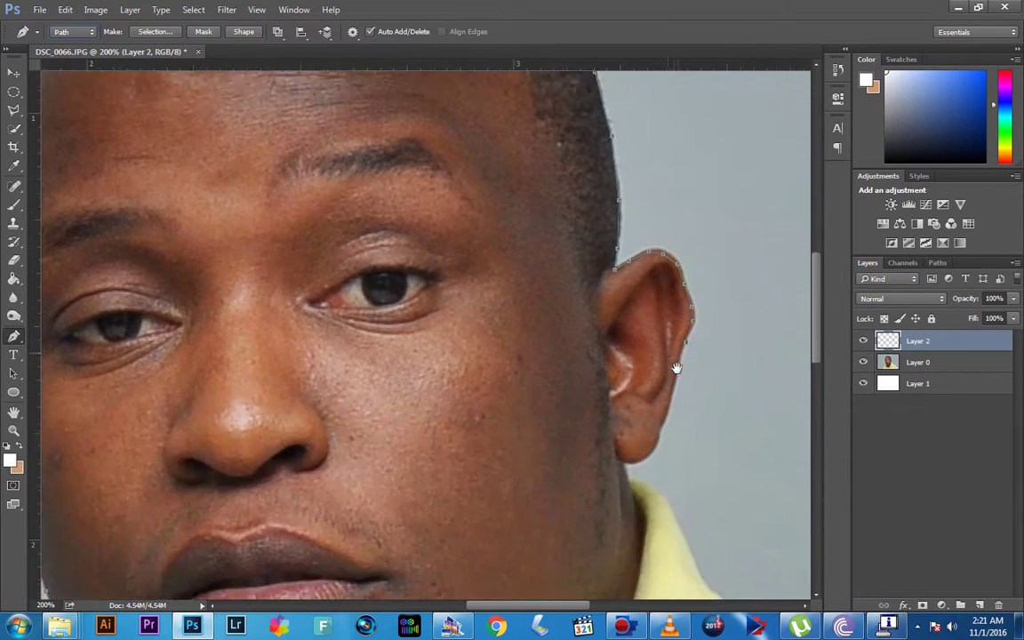
left_click(670, 400)
left_click(664, 424)
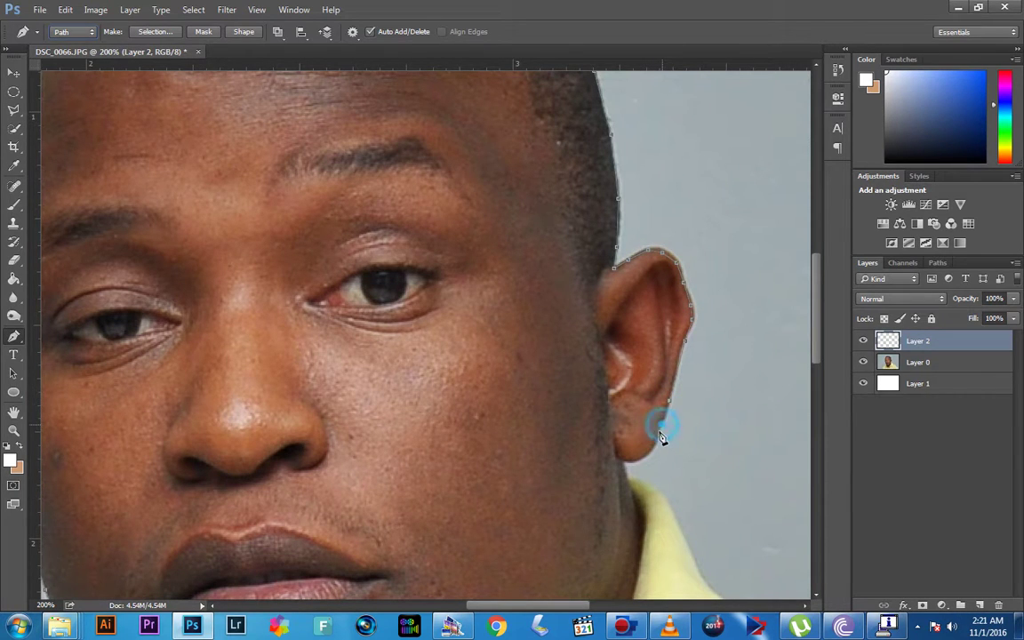
left_click(644, 458)
left_click(639, 477)
left_click(668, 500)
left_click(687, 542)
left_click_drag(685, 544, 521, 384)
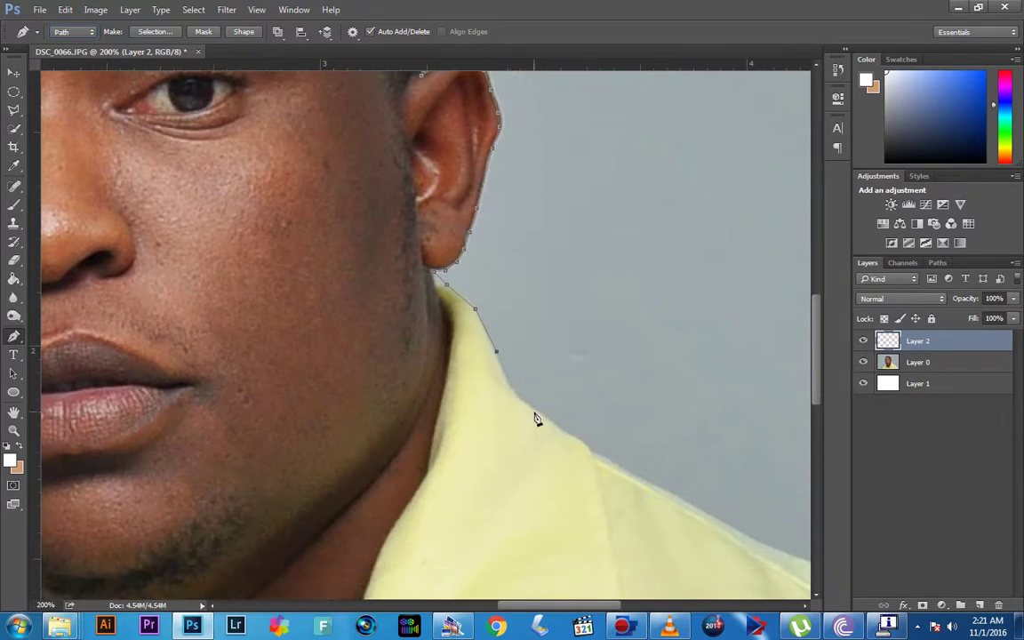
left_click(517, 396)
left_click(543, 415)
left_click(576, 441)
left_click(621, 470)
Step: Trace along the curve of the right shoulder
left_click_drag(639, 477, 431, 295)
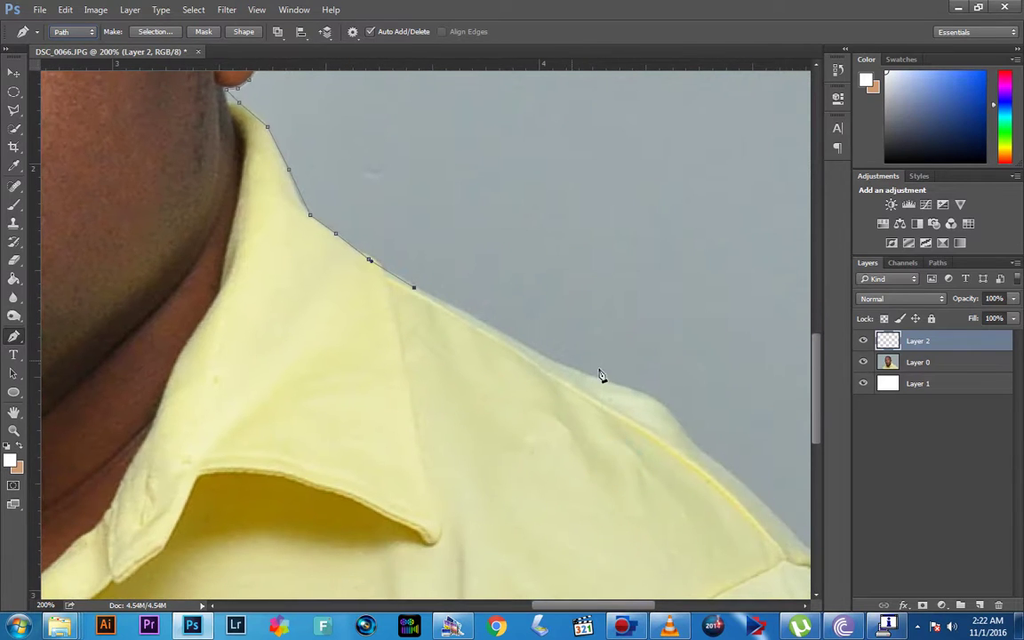
left_click_drag(548, 361, 557, 363)
left_click(625, 389)
left_click_drag(653, 401, 672, 415)
left_click(691, 442)
left_click(723, 467)
left_click_drag(711, 453, 607, 342)
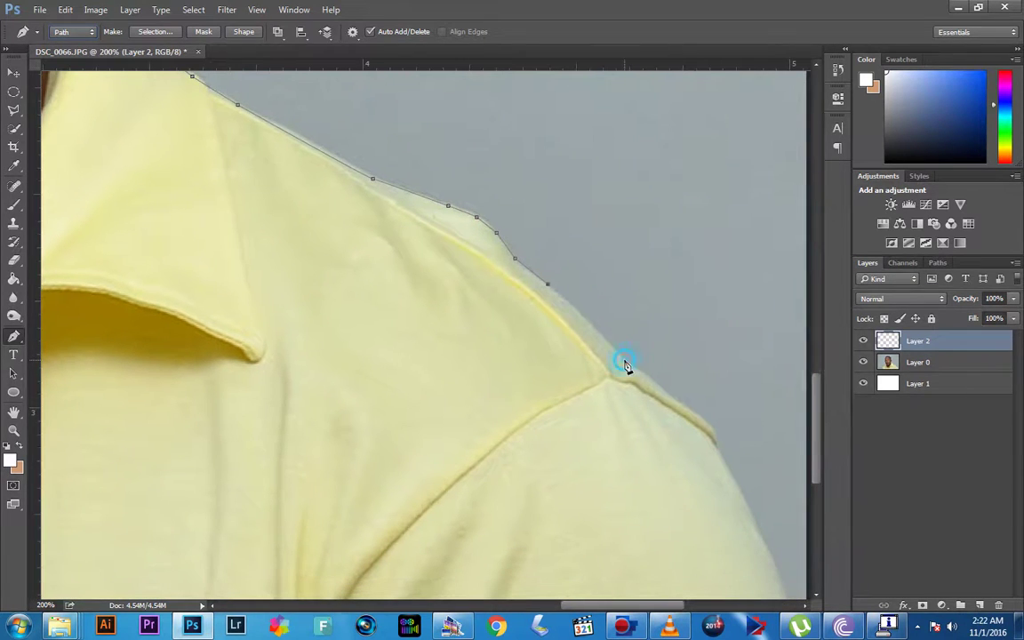
Step: Finish the path down the right arm to the bottom-right edge and zoom out to 50%
left_click(625, 362)
left_click(681, 400)
left_click(709, 430)
left_click(733, 480)
left_click(761, 524)
left_click_drag(760, 546, 669, 345)
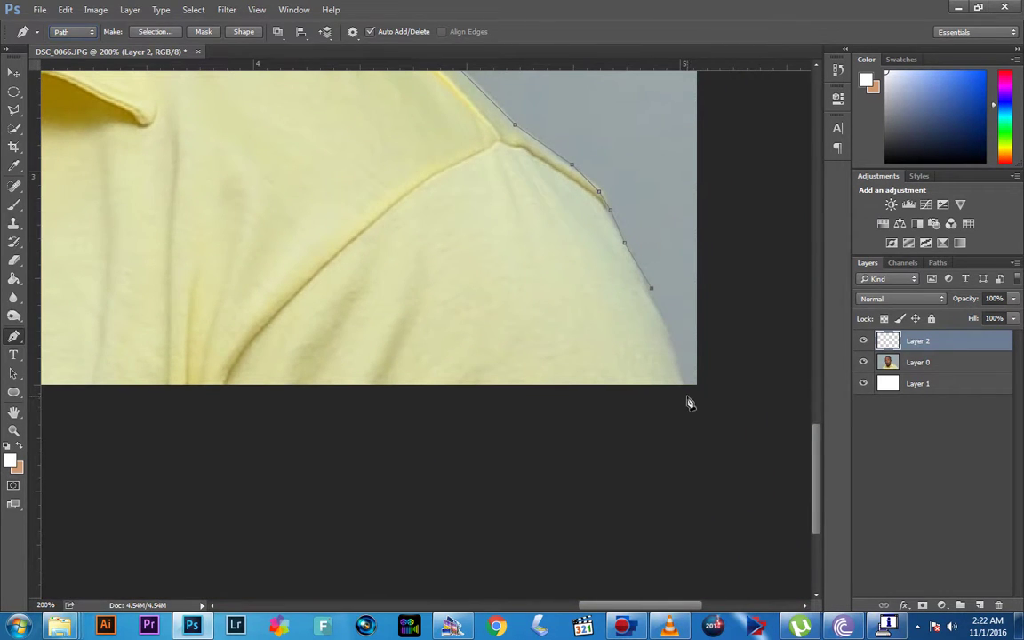
left_click(687, 398)
key("ctrl+minus")
key("ctrl+minus")
key("ctrl+minus")
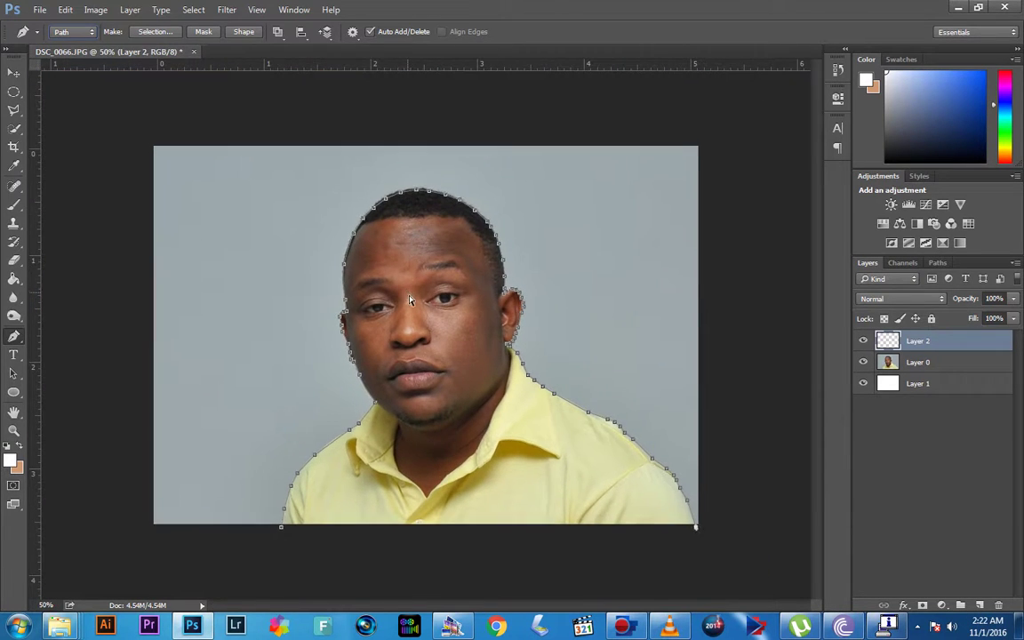
Step: Choose the Brush tool with a 7 px tip and set the foreground colour to black (000000)
key("ctrl+plus")
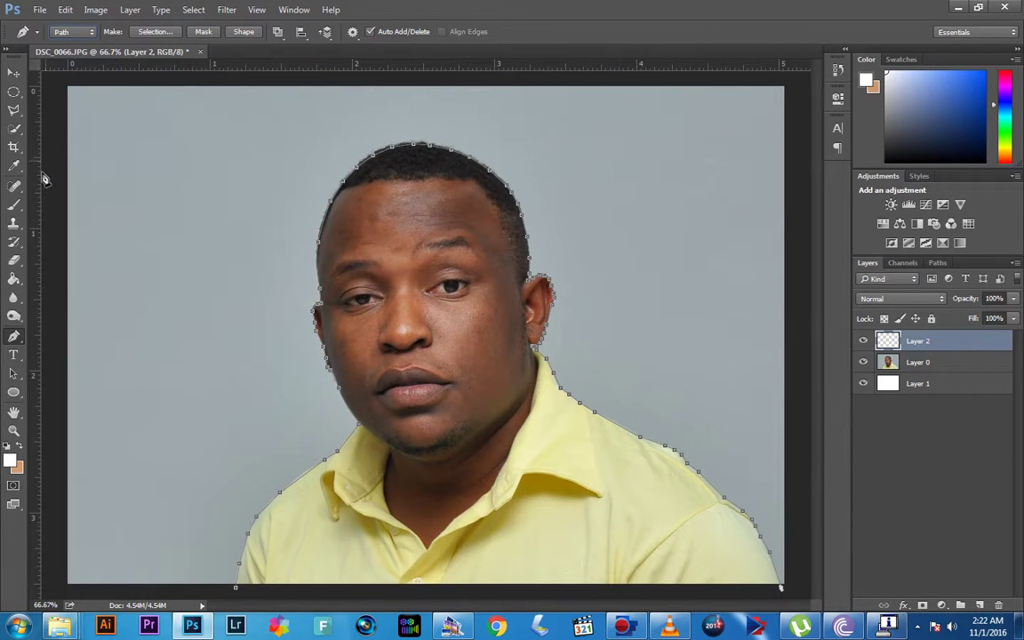
left_click(15, 206)
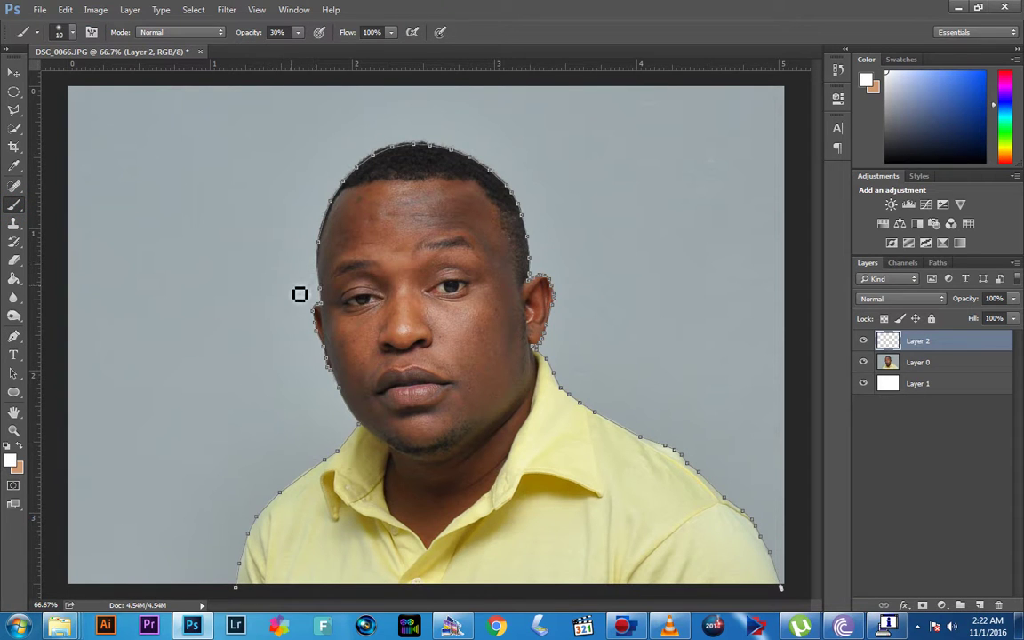
left_click(72, 33)
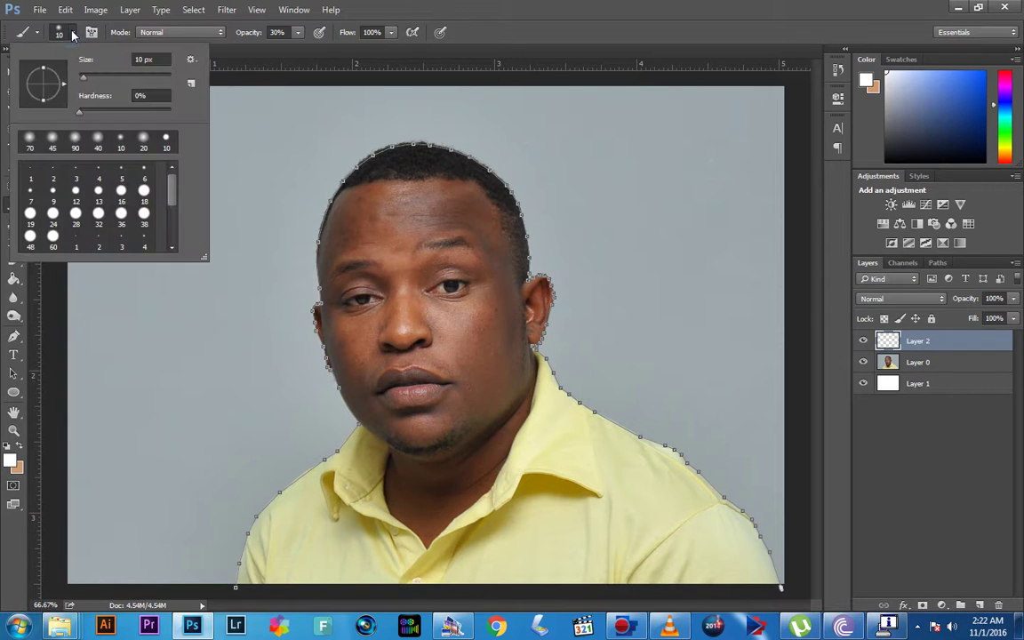
left_click(612, 12)
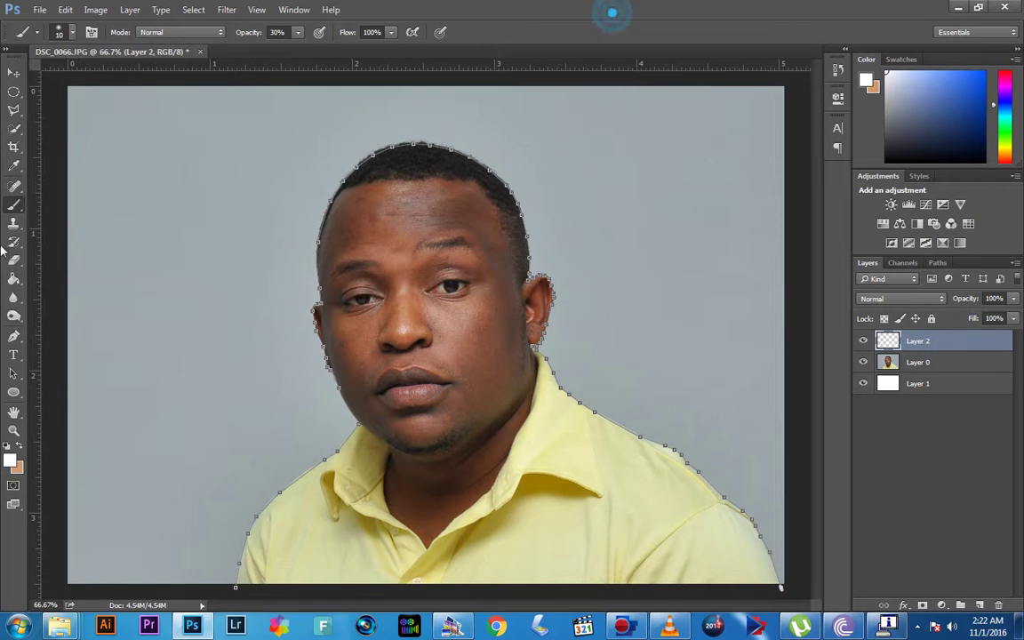
left_click(10, 463)
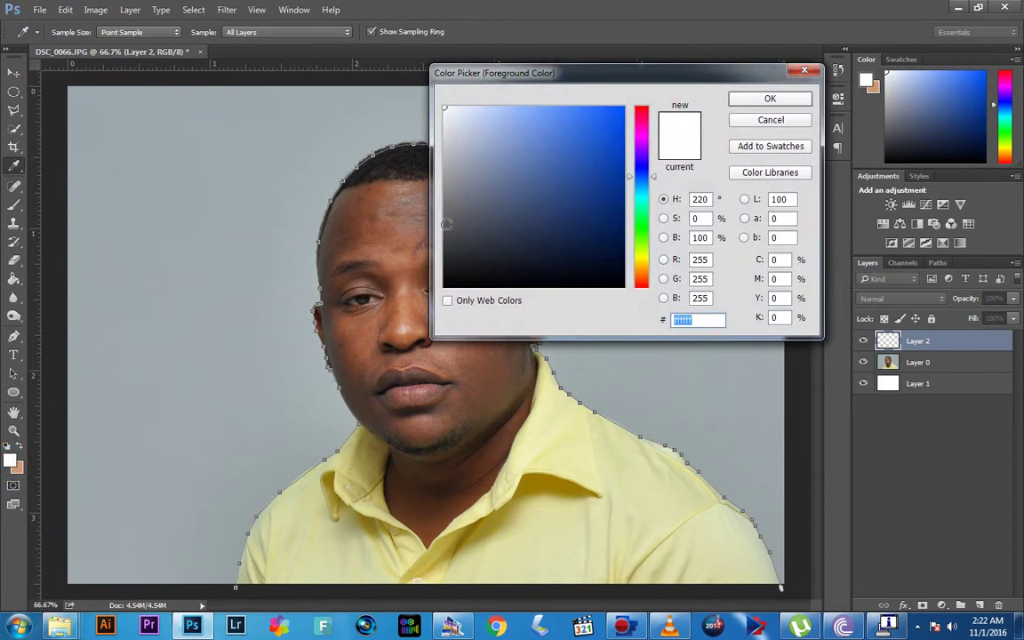
left_click(444, 286)
left_click(768, 100)
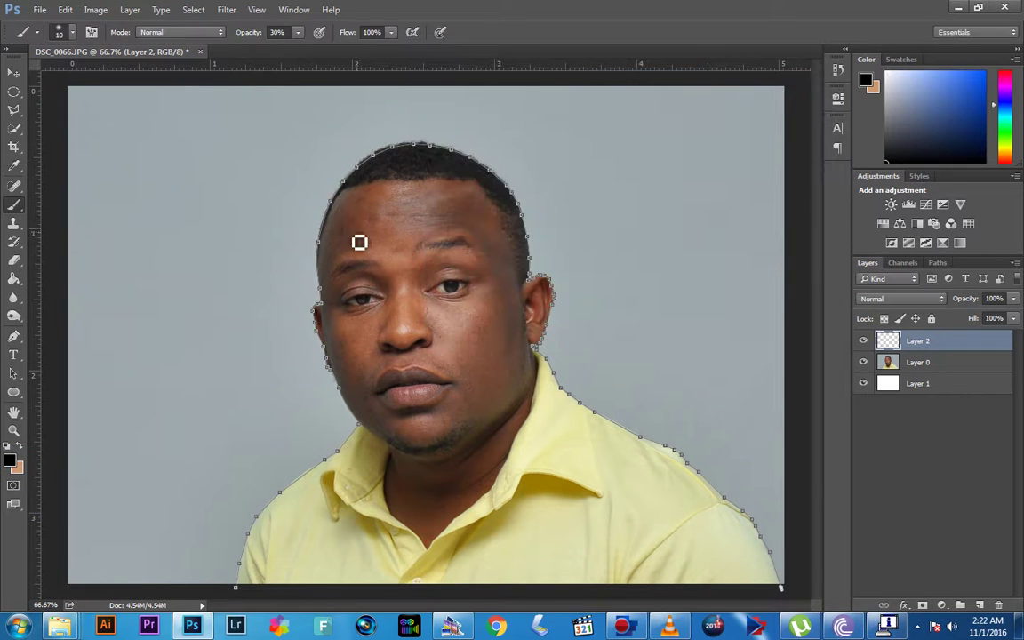
Step: Raise the brush opacity to 100%
key("ctrl+plus")
key("ctrl+plus")
key("ctrl+plus")
left_click_drag(211, 347, 480, 376)
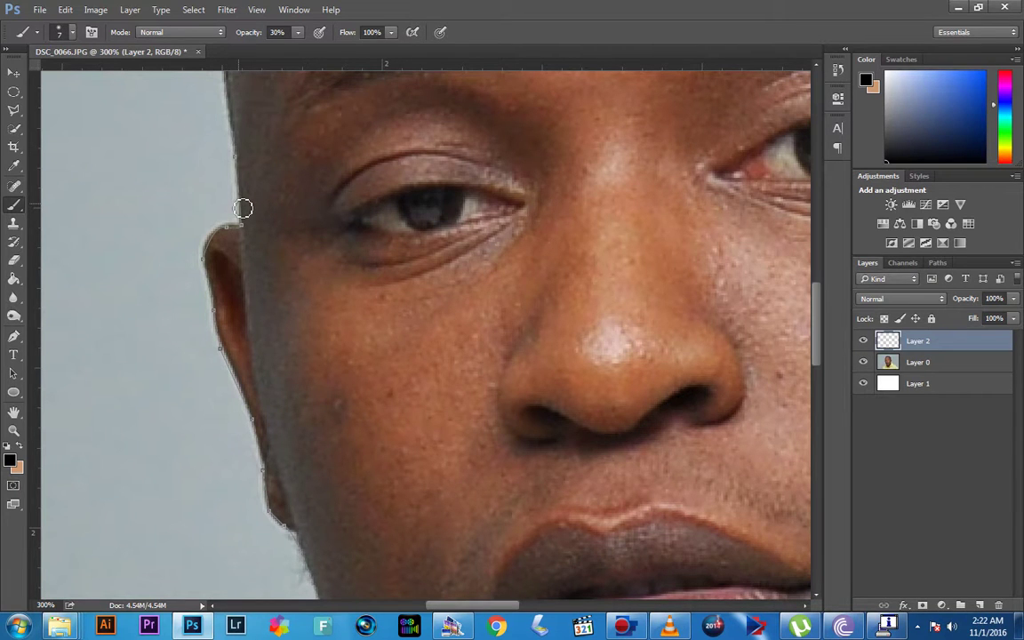
key("ctrl+minus")
key("ctrl+minus")
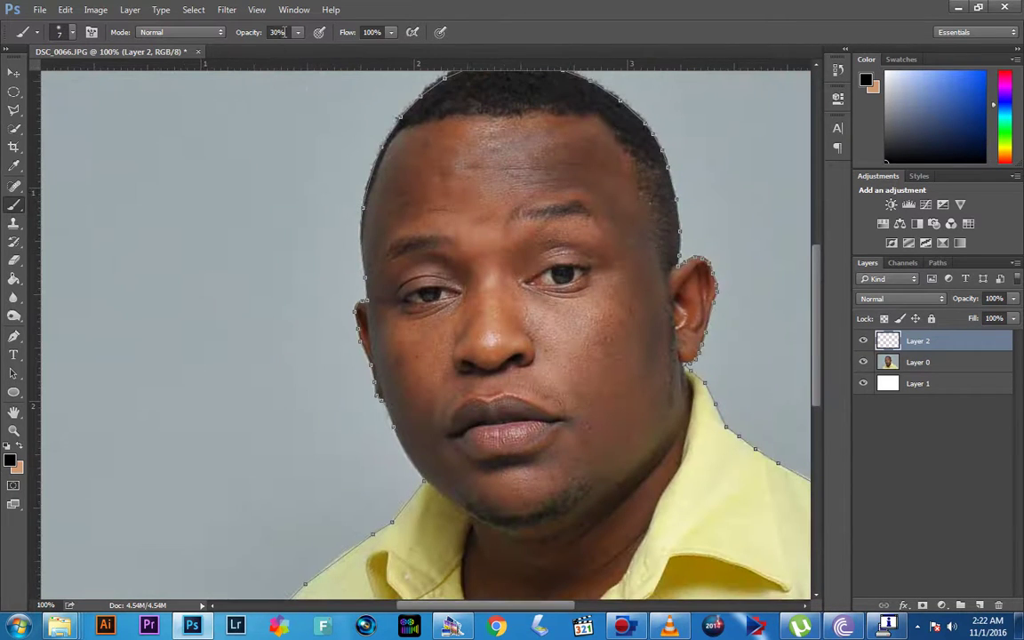
left_click_drag(300, 33, 380, 50)
key("p")
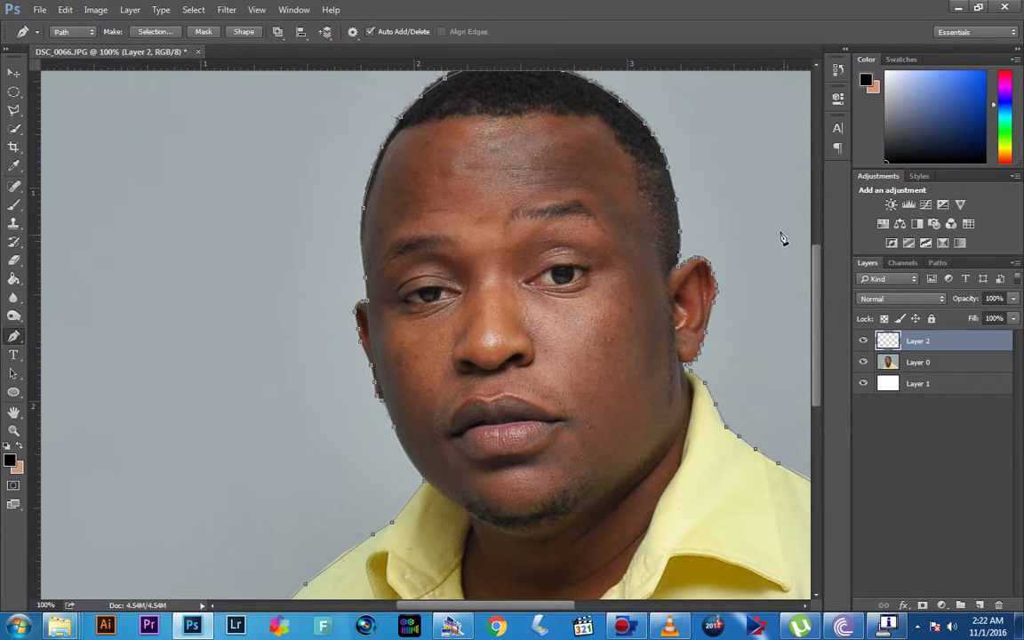
Step: Stroke the pen path on Layer 2 with the Brush tool, Simulate Pressure unticked
right_click(382, 198)
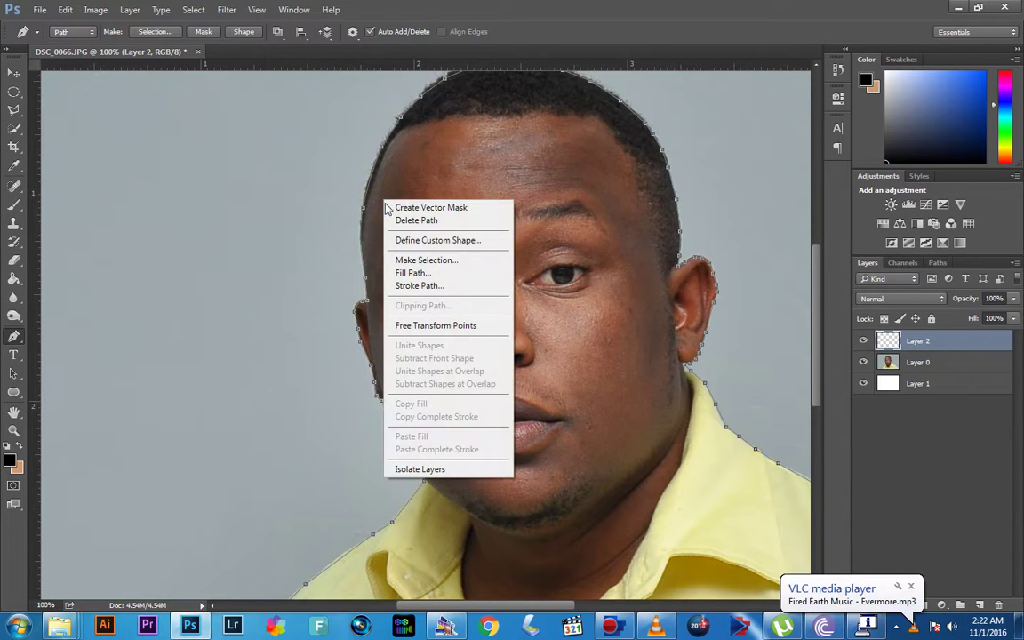
left_click(418, 286)
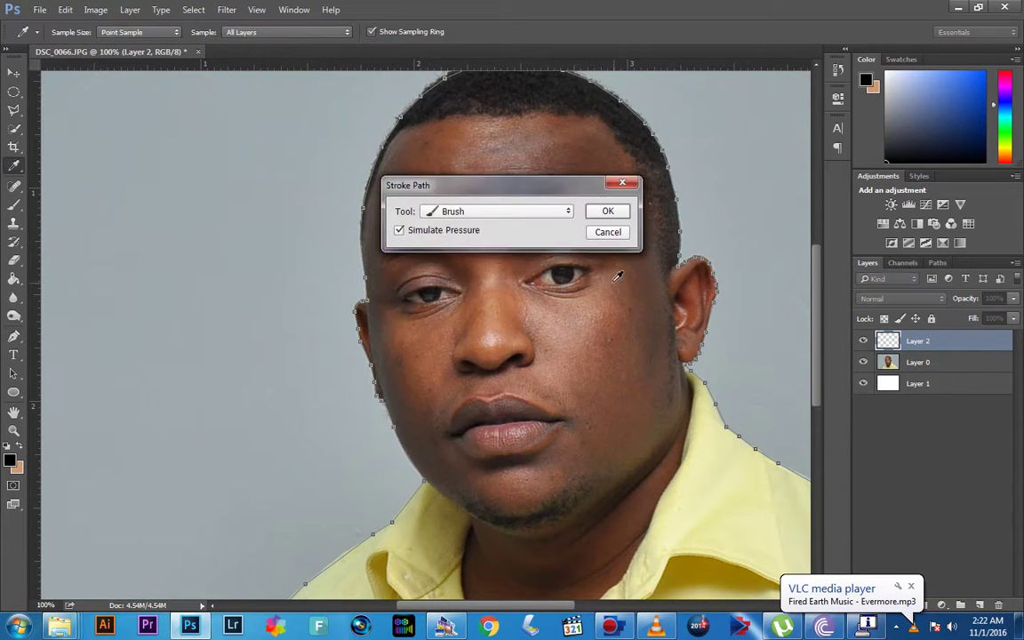
left_click(402, 231)
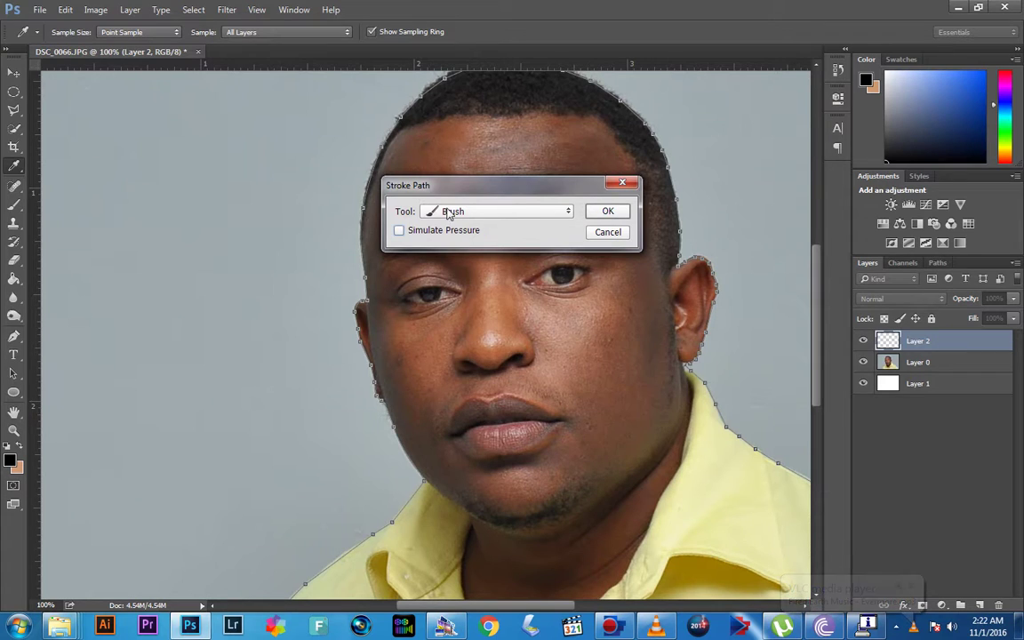
left_click(522, 217)
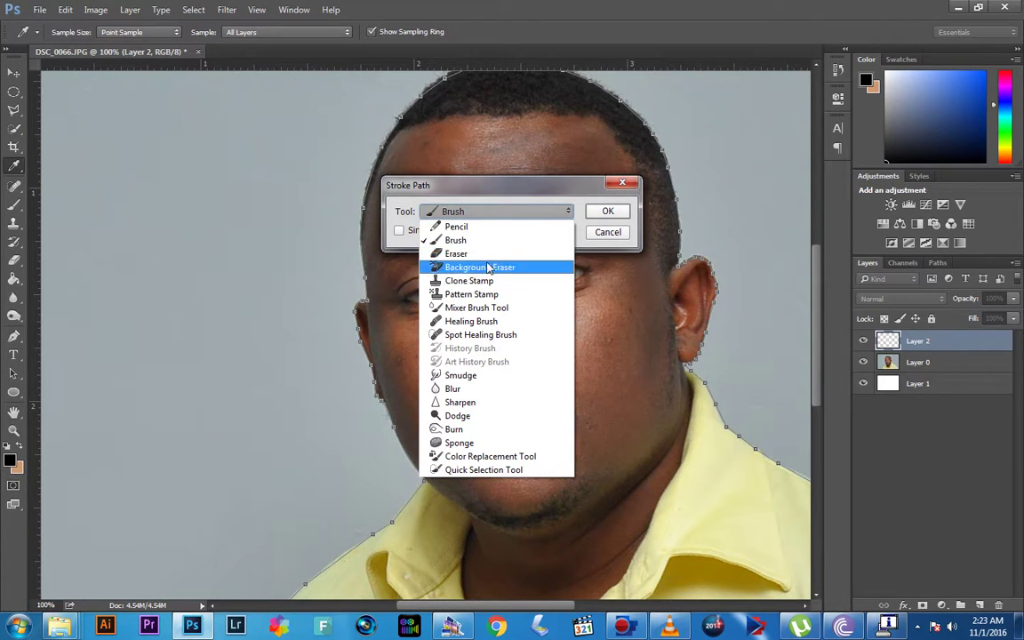
left_click(484, 242)
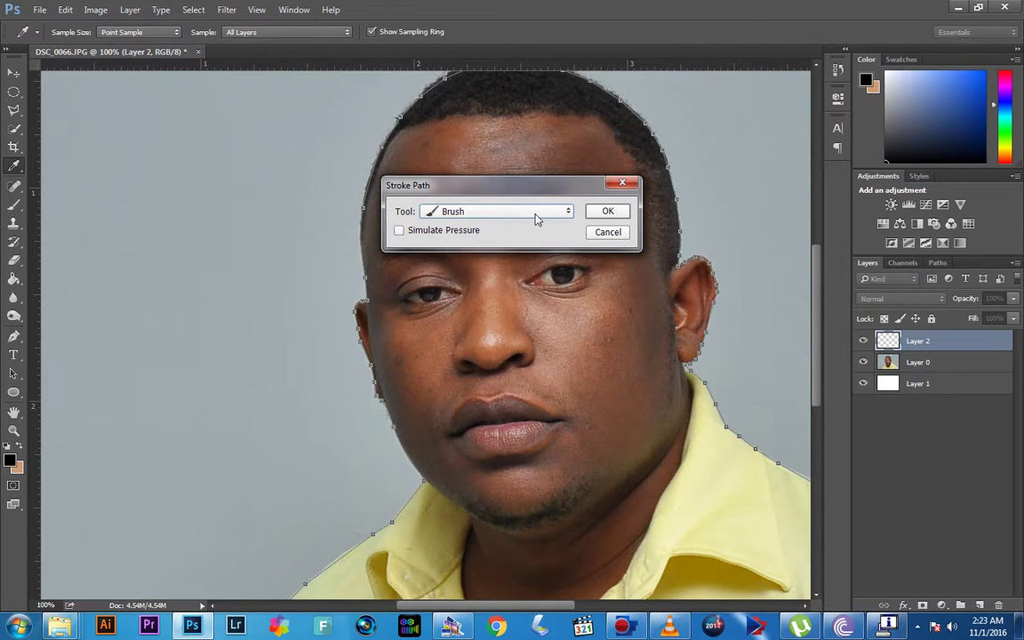
left_click(597, 216)
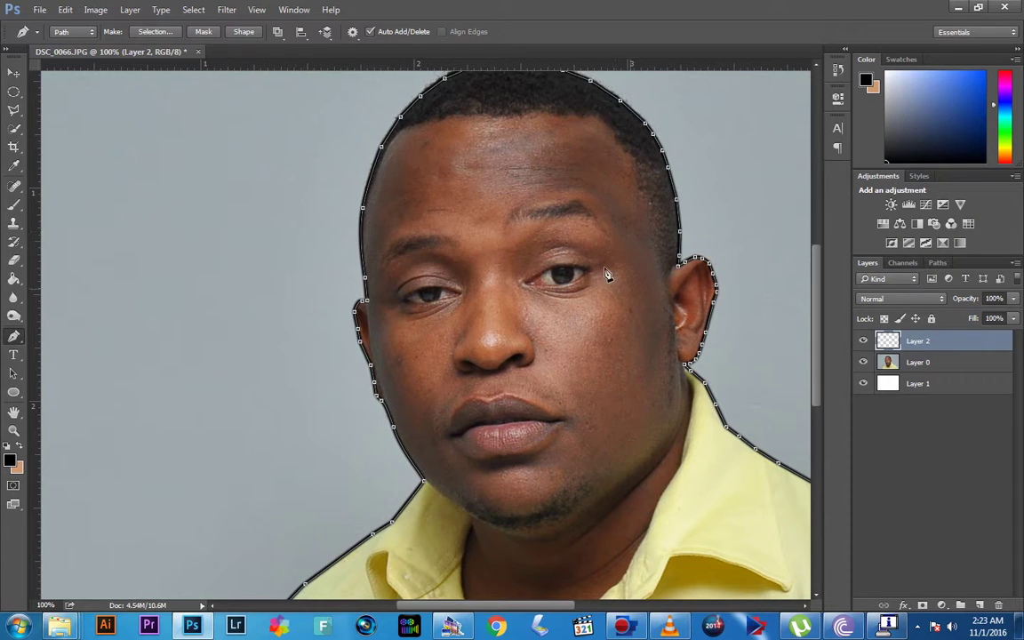
scroll(487, 224, "down", 5)
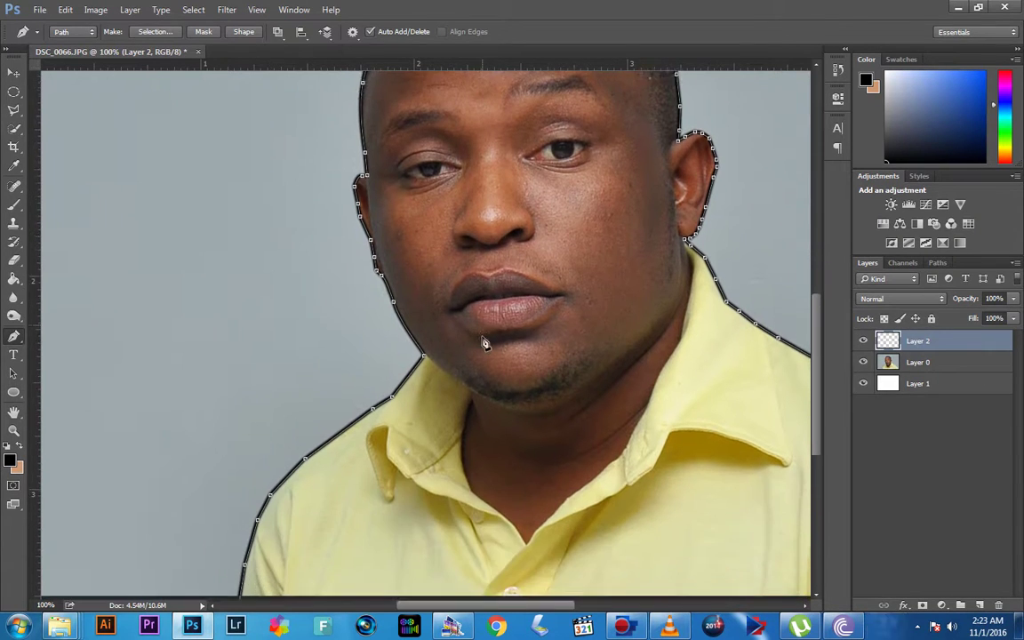
key("ctrl+minus")
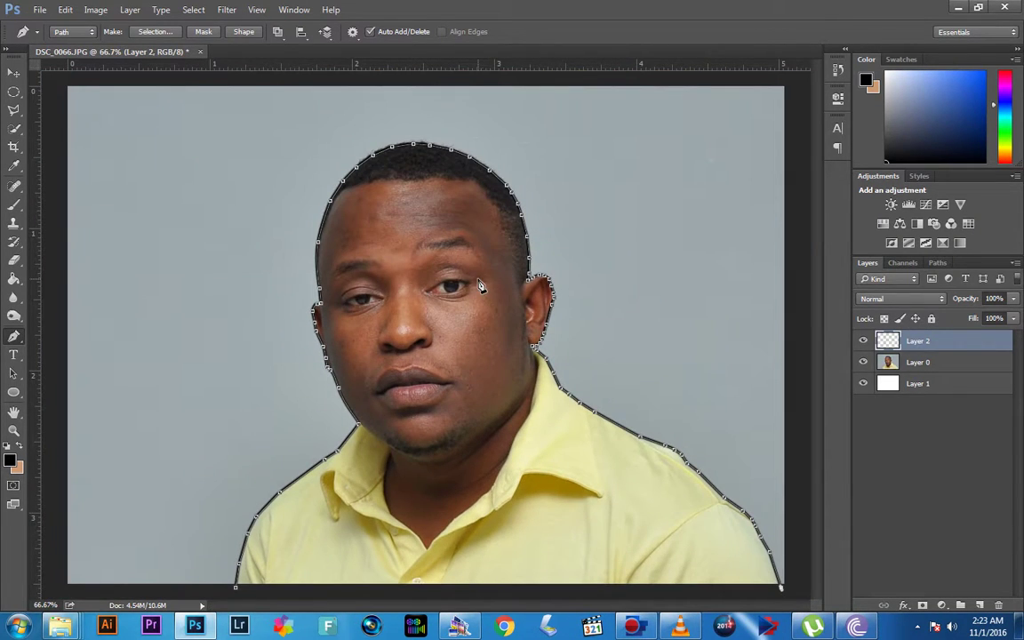
Step: Delete the working path, keeping the stroke, and toggle Layer 0 off and on to check the outline
right_click(459, 238)
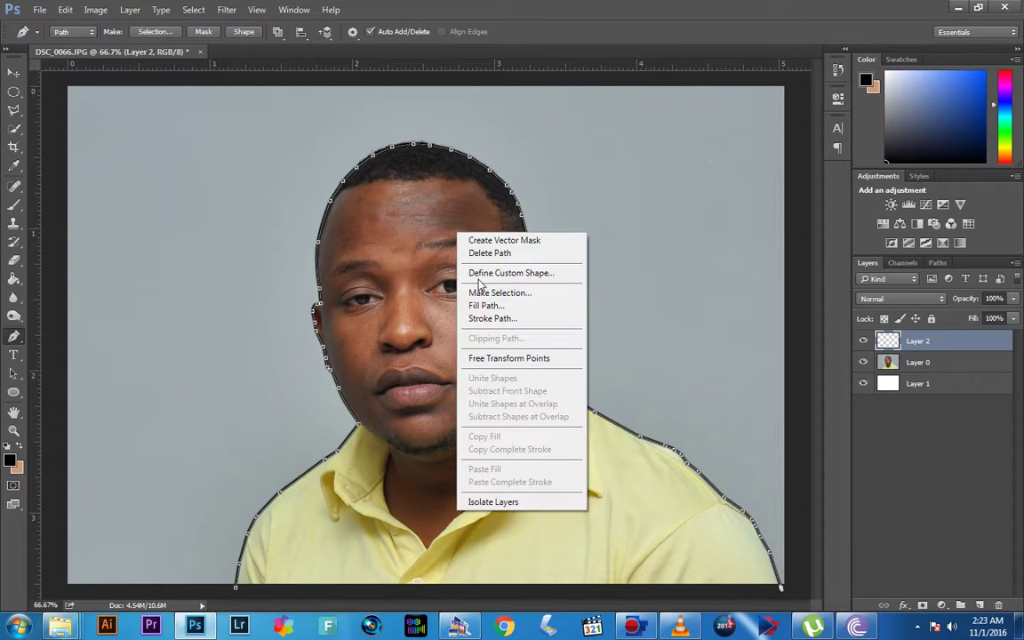
left_click(491, 252)
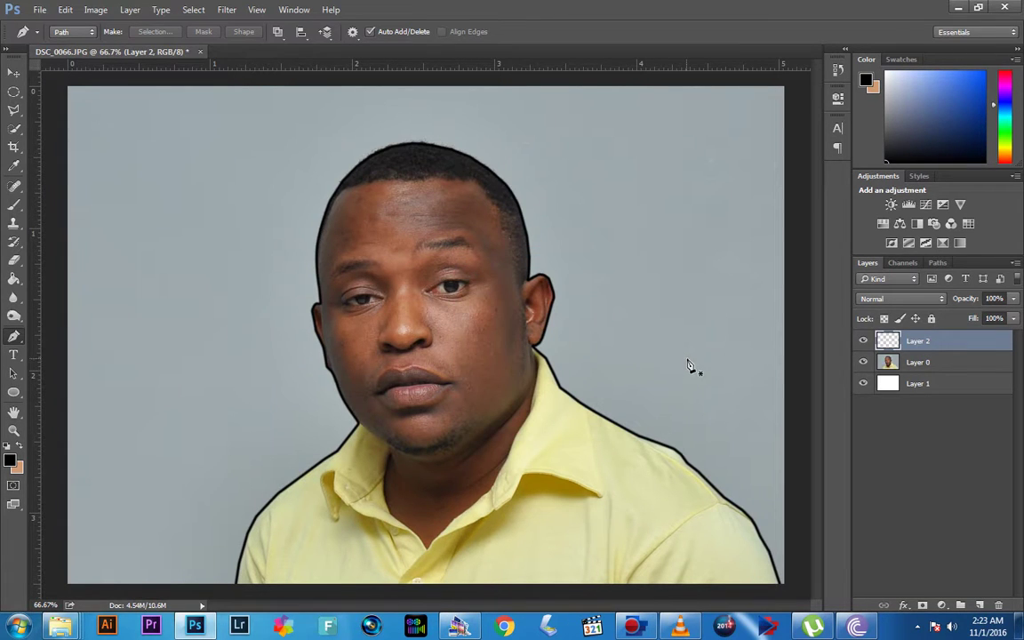
left_click(862, 362)
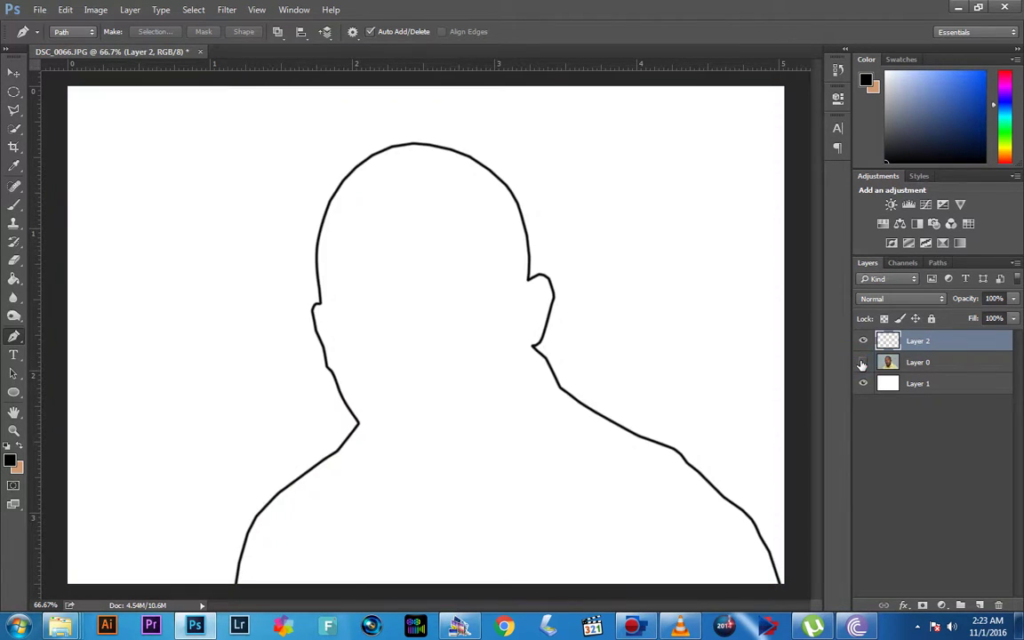
left_click(863, 363)
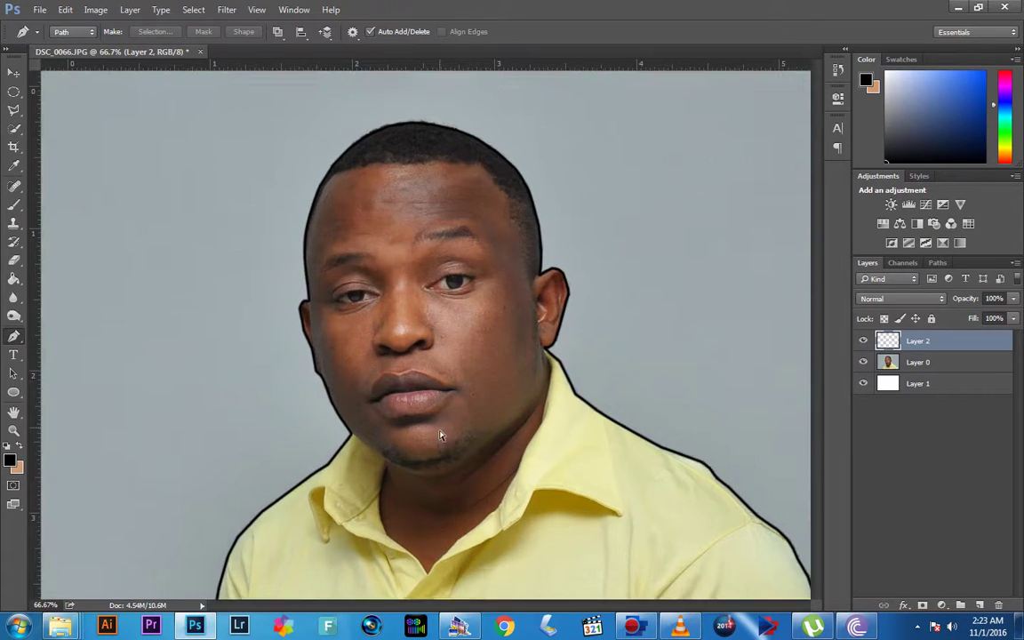
Step: Zoom to 200% and pan across the face to inspect the forehead, nose and ear outline
key("ctrl+plus")
key("ctrl+plus")
left_click_drag(455, 293, 471, 396)
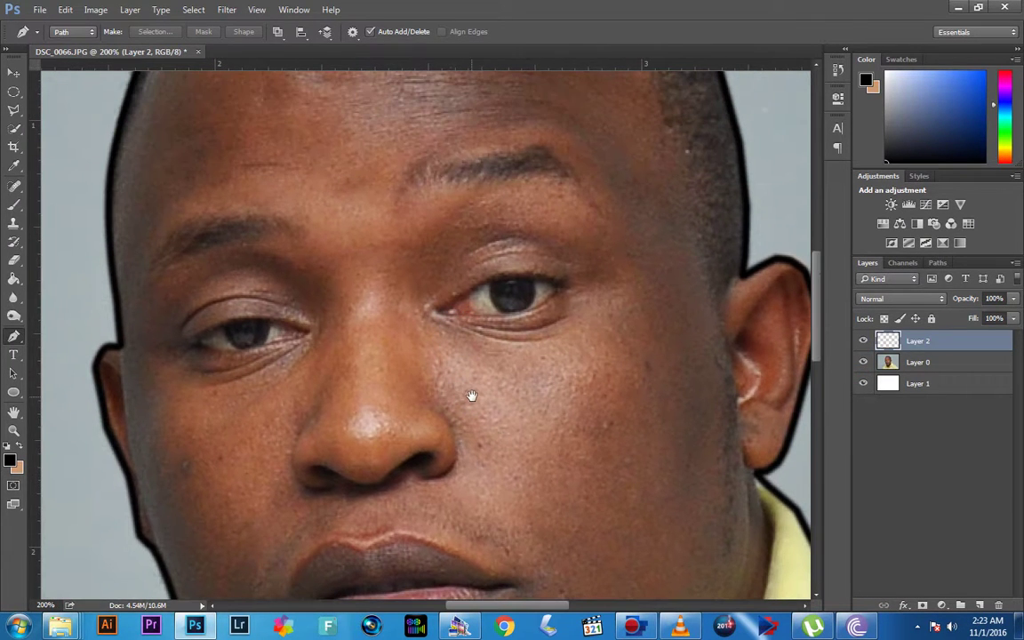
mouse_move(536, 204)
left_mouse_down()
mouse_move(560, 464)
mouse_move(572, 343)
left_mouse_up()
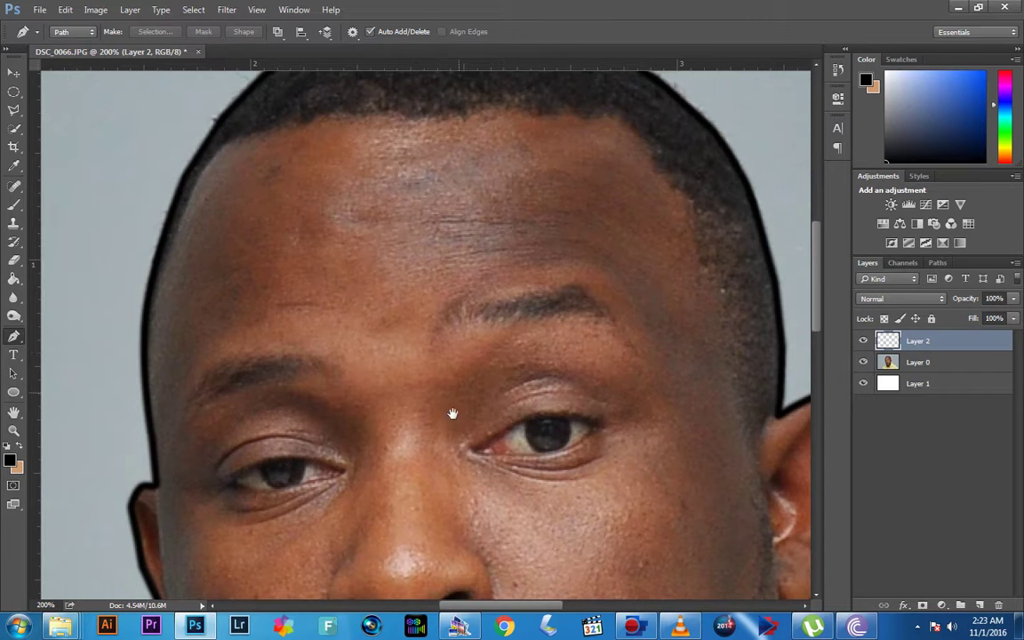
left_click_drag(569, 411, 558, 307)
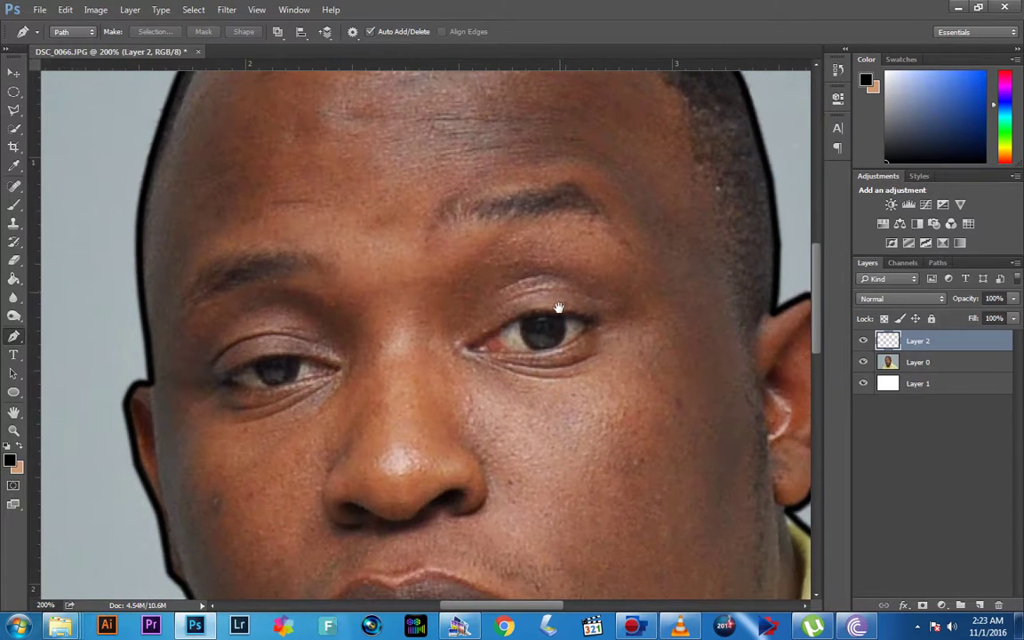
left_click(13, 75)
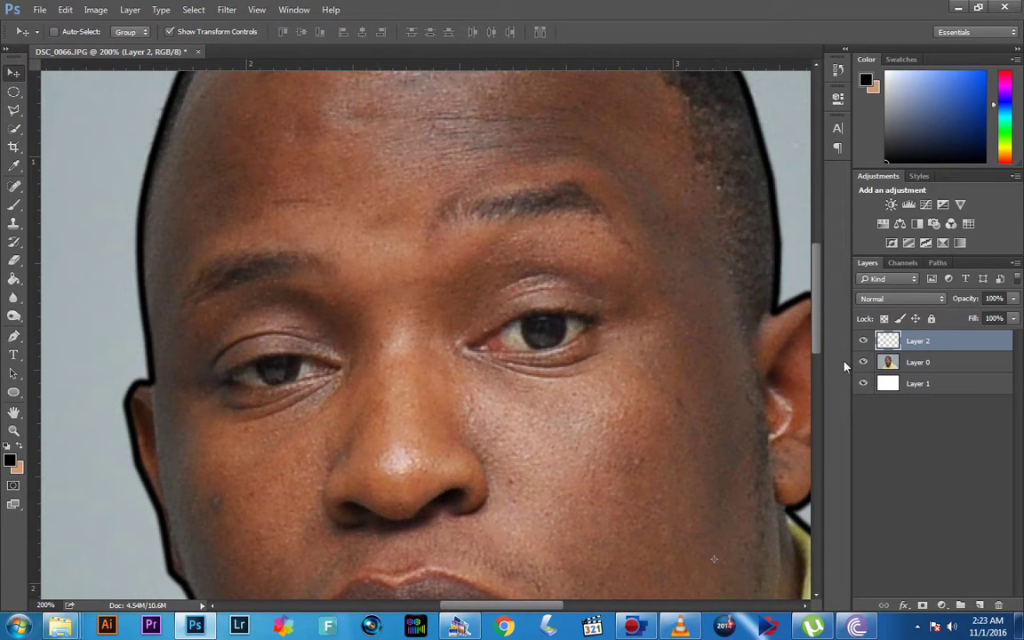
key("ctrl+0")
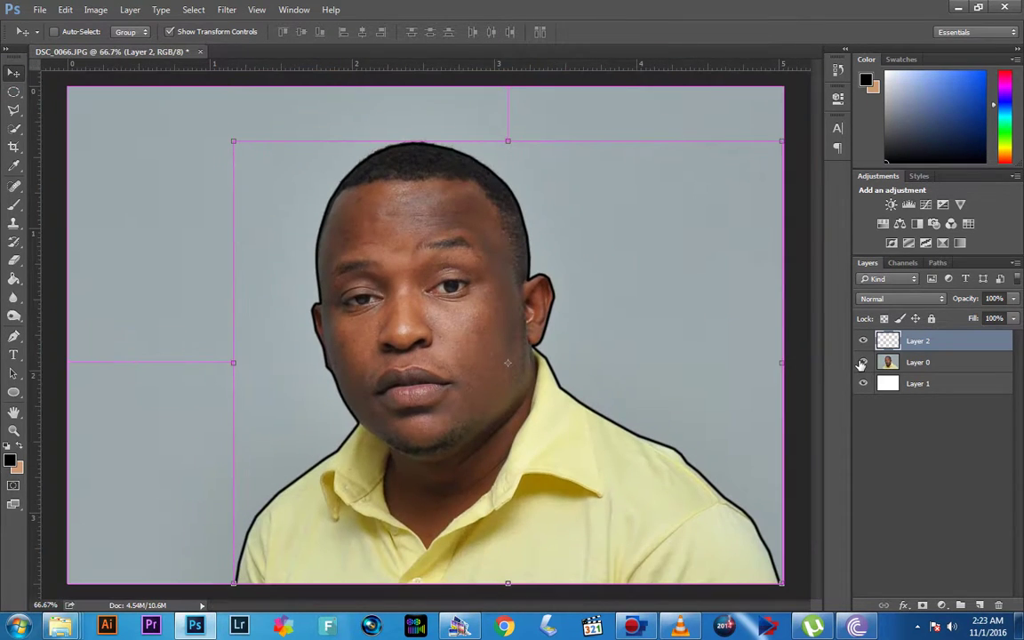
key("ctrl+1")
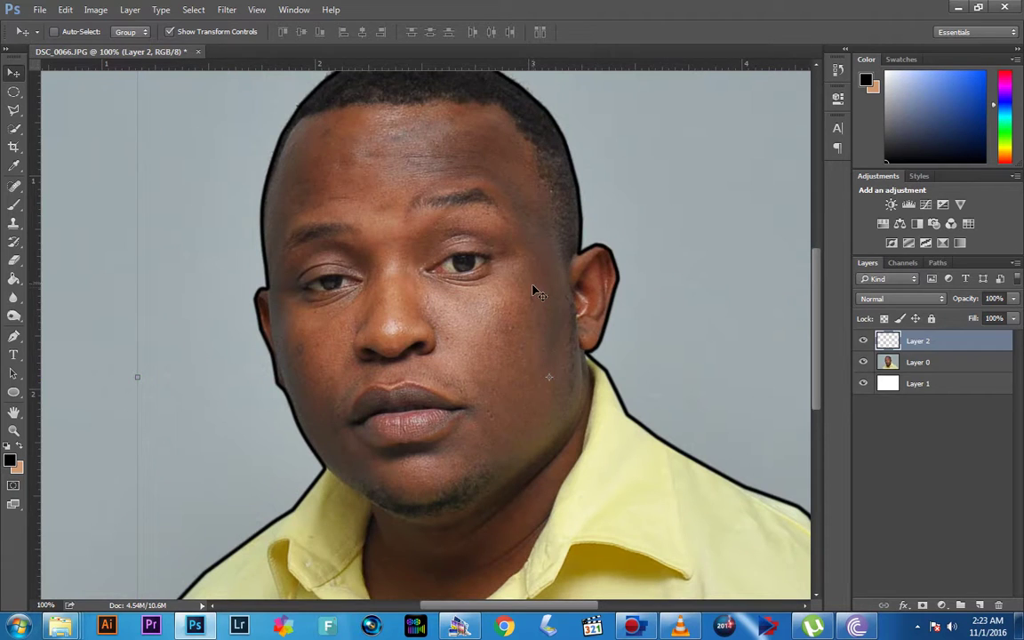
scroll(533, 292, "down", 2)
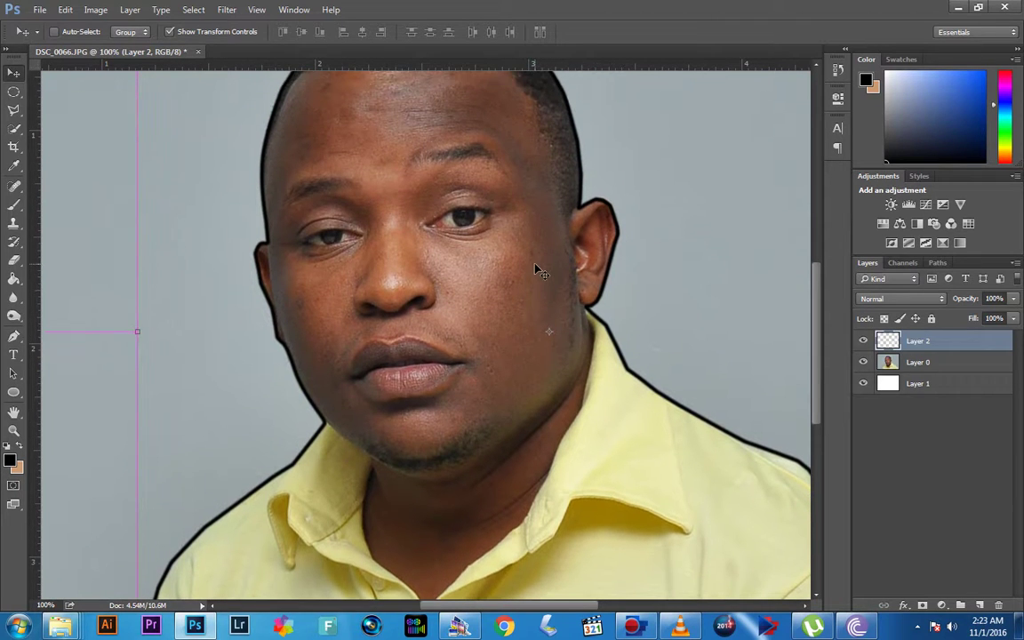
key("ctrl+plus")
scroll(379, 210, "up", 2)
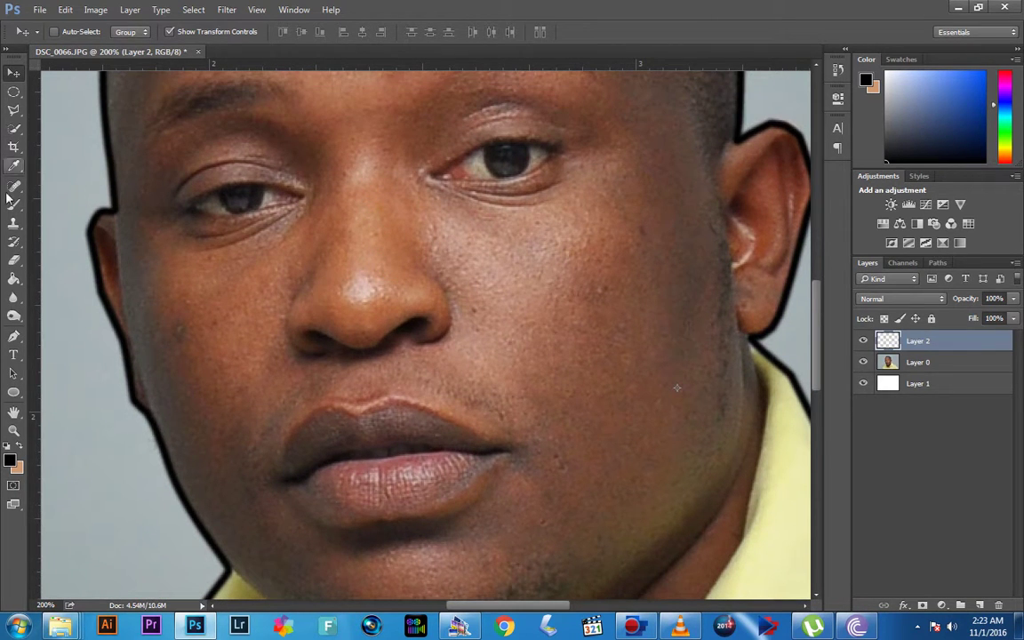
Step: Draw a closed Pen path around the right-hand eye, refining its upper-lid curve
left_click(15, 339)
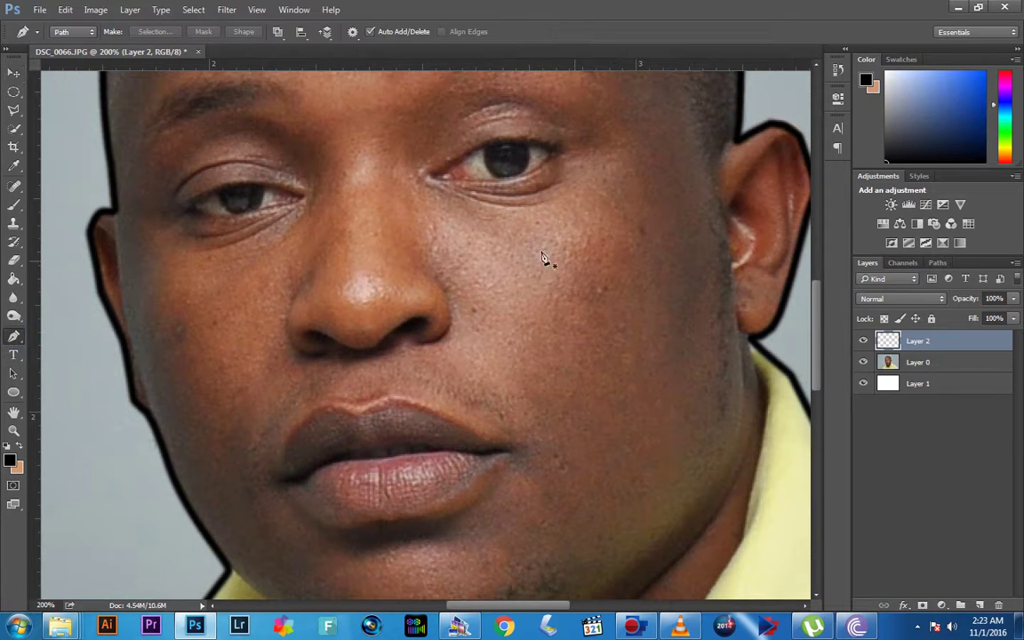
left_click_drag(494, 234, 455, 389)
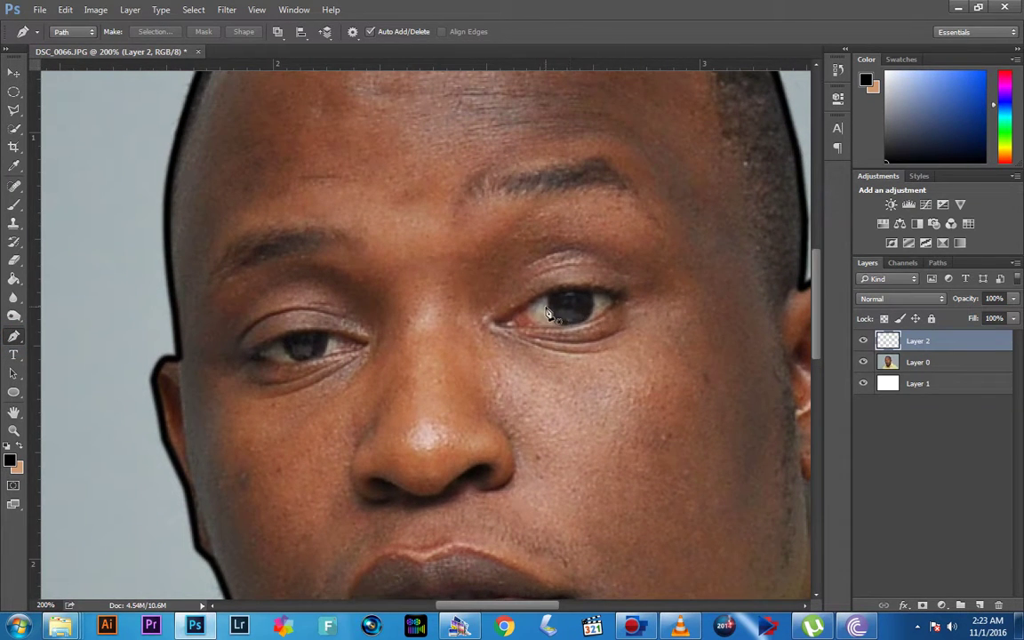
left_click(626, 300)
left_click(519, 330)
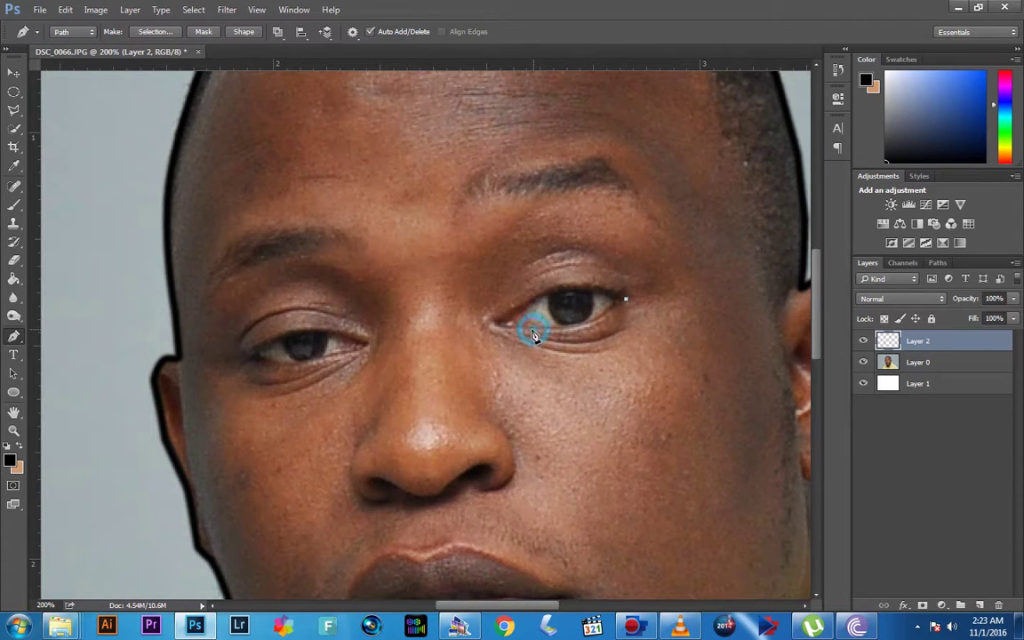
left_click(471, 329)
right_click(12, 342)
left_click(88, 388)
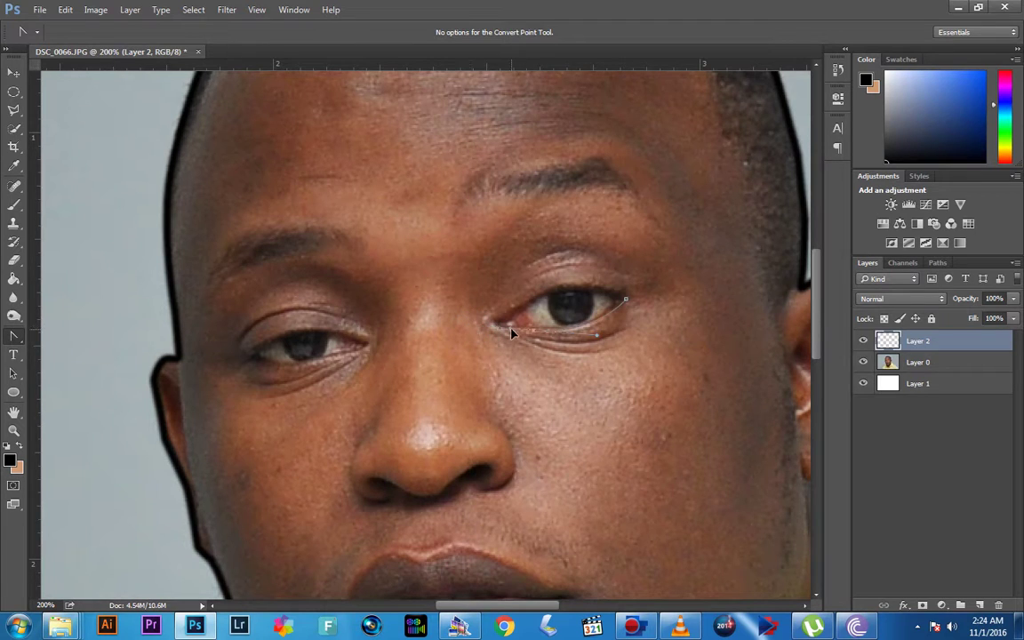
right_click(14, 336)
left_click(71, 334)
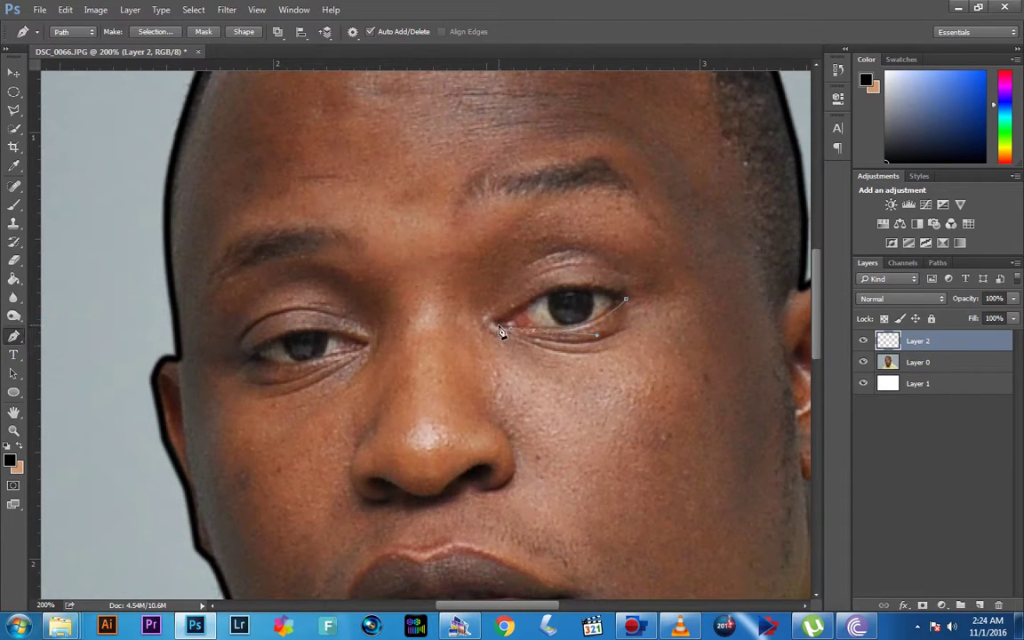
left_click(501, 331)
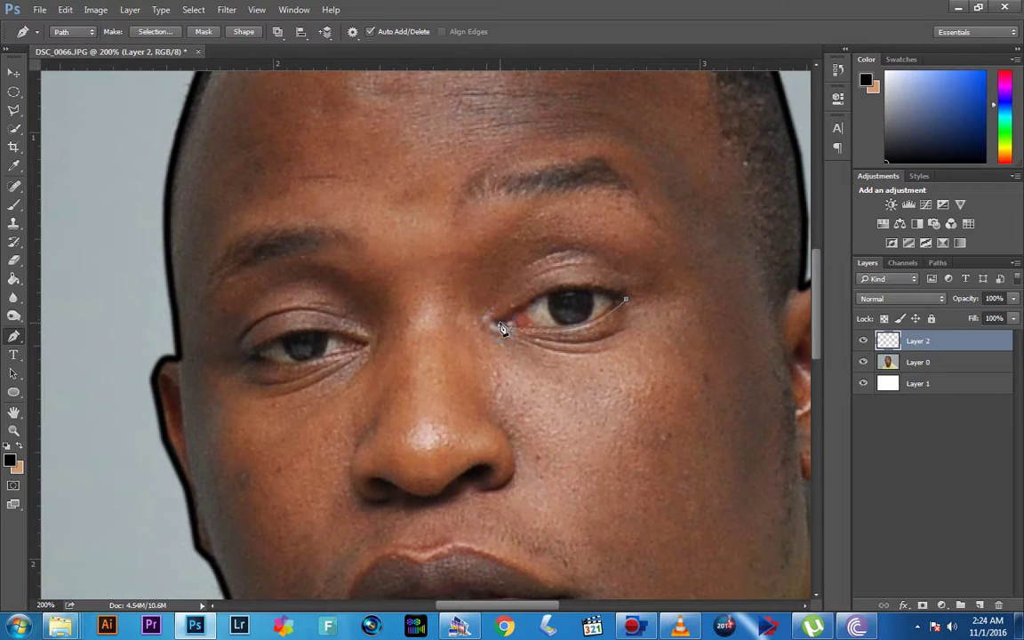
left_click(580, 291)
left_click(629, 300)
Step: Stroke the eye path with a pressure-tapered black brush, then delete the path
right_click(534, 318)
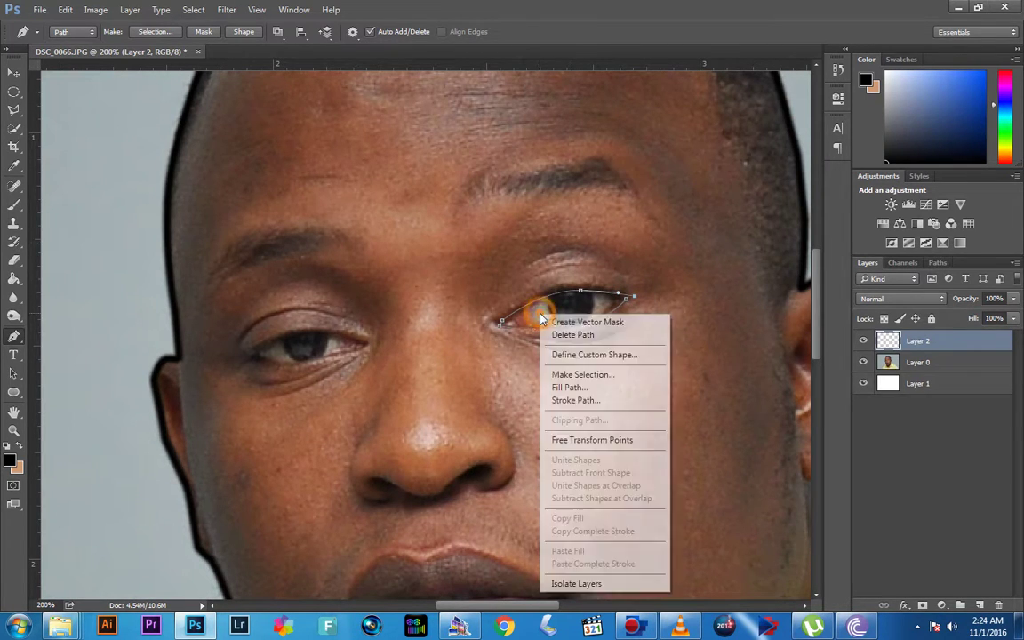
left_click(575, 400)
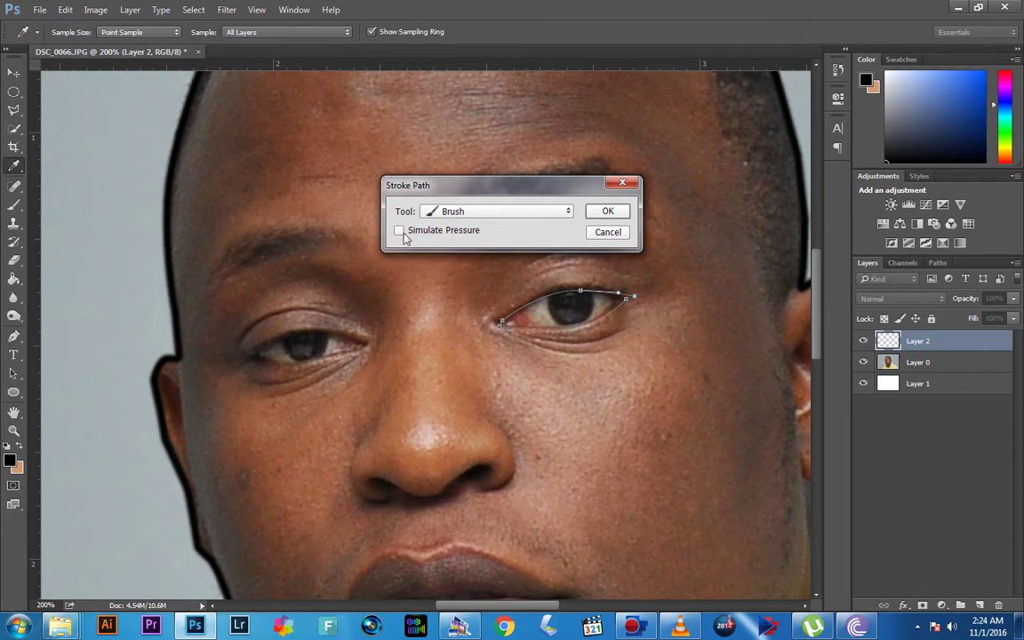
left_click(399, 231)
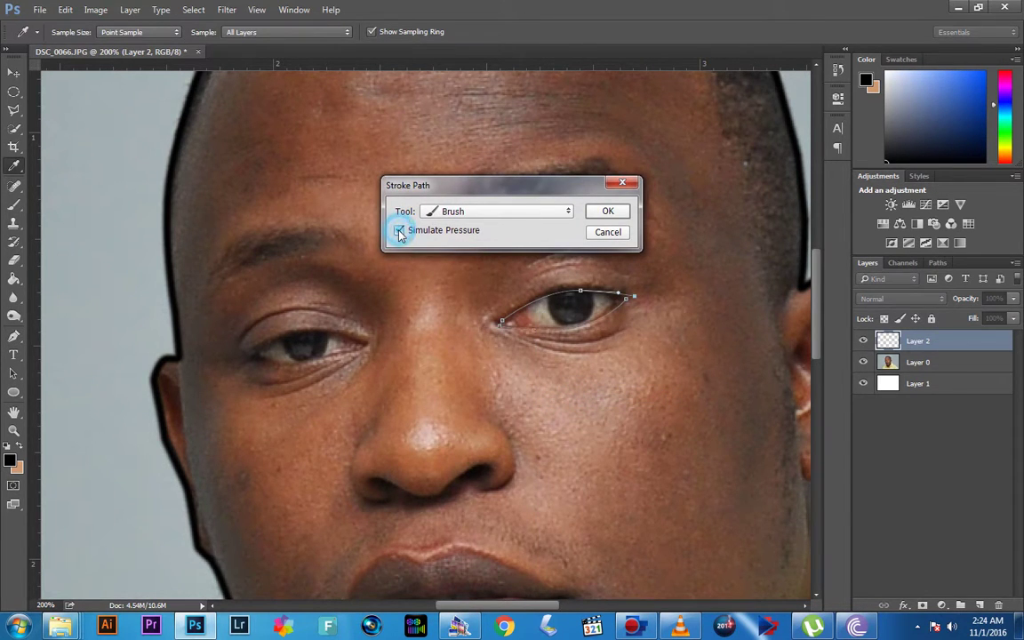
left_click(608, 211)
right_click(572, 308)
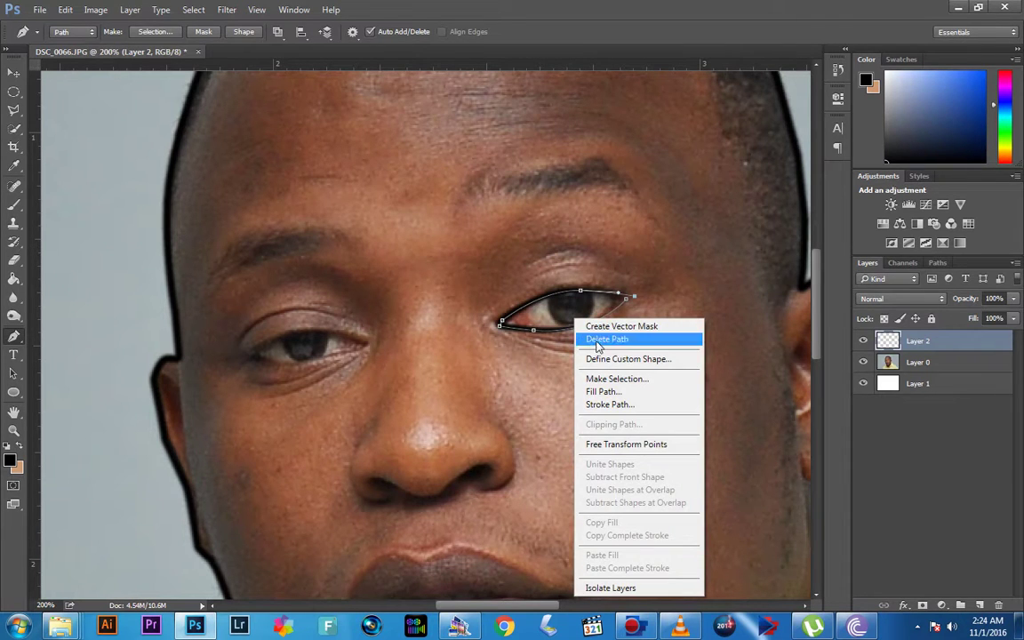
left_click(597, 339)
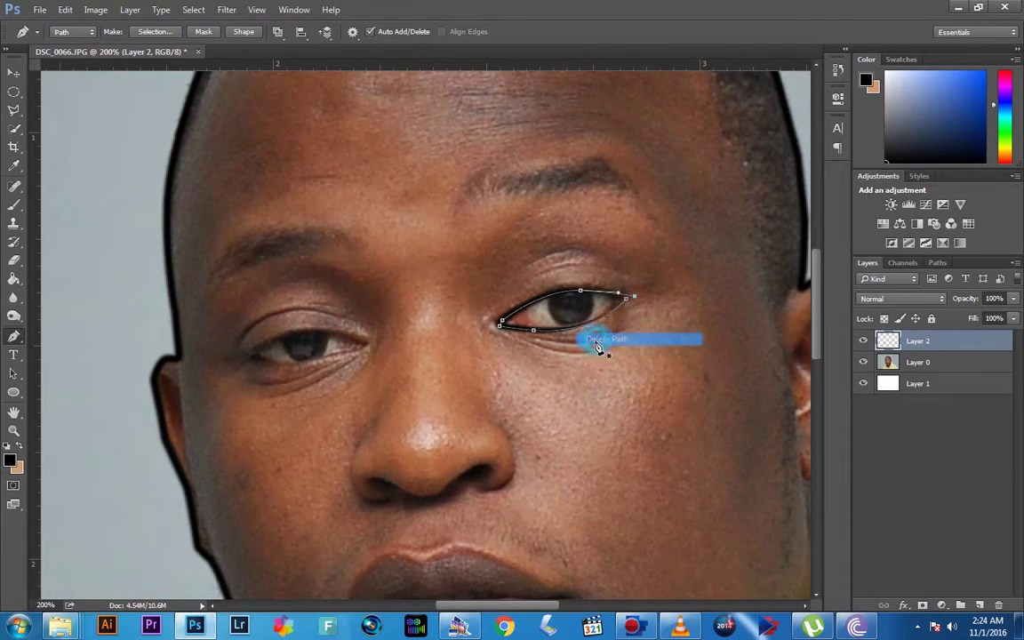
Step: Check the outlines alone, then draw a closed curved Pen path around the left-hand eye
left_click(864, 363)
left_click(862, 363)
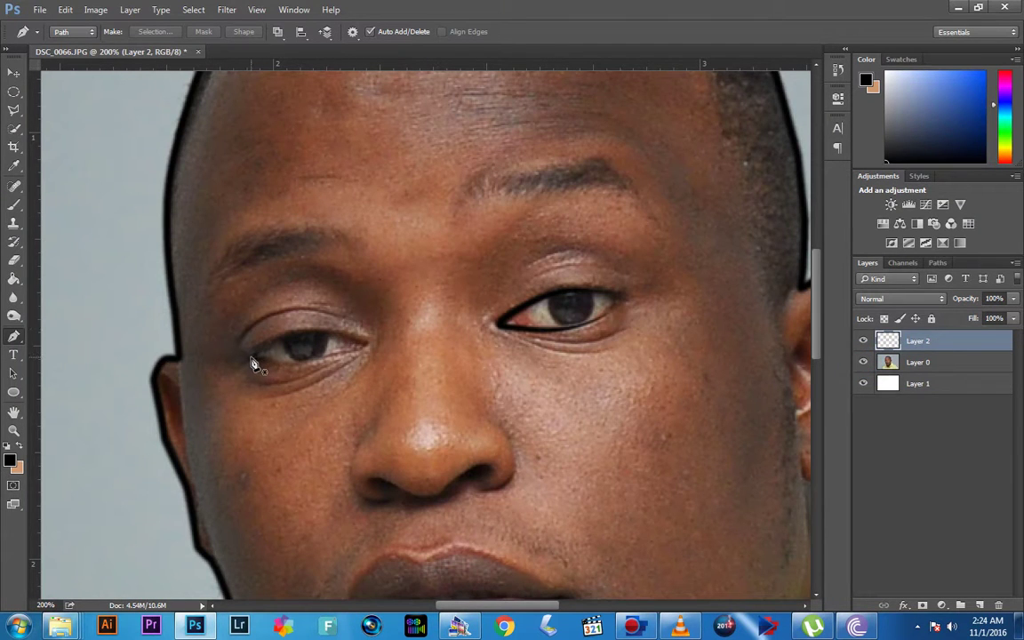
left_click(251, 356)
left_click(265, 344)
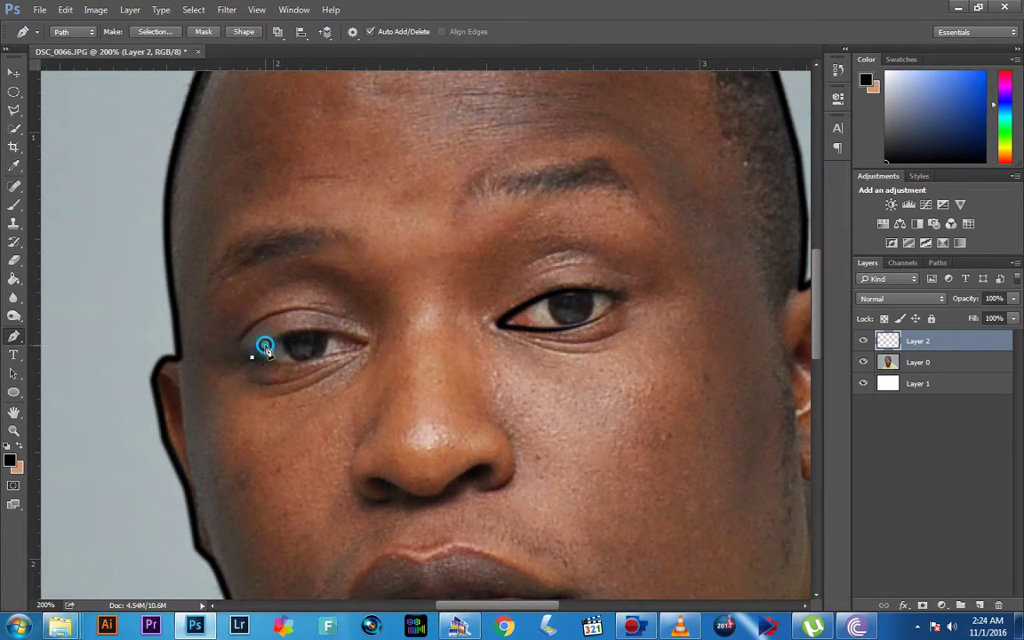
left_click_drag(346, 336, 378, 347)
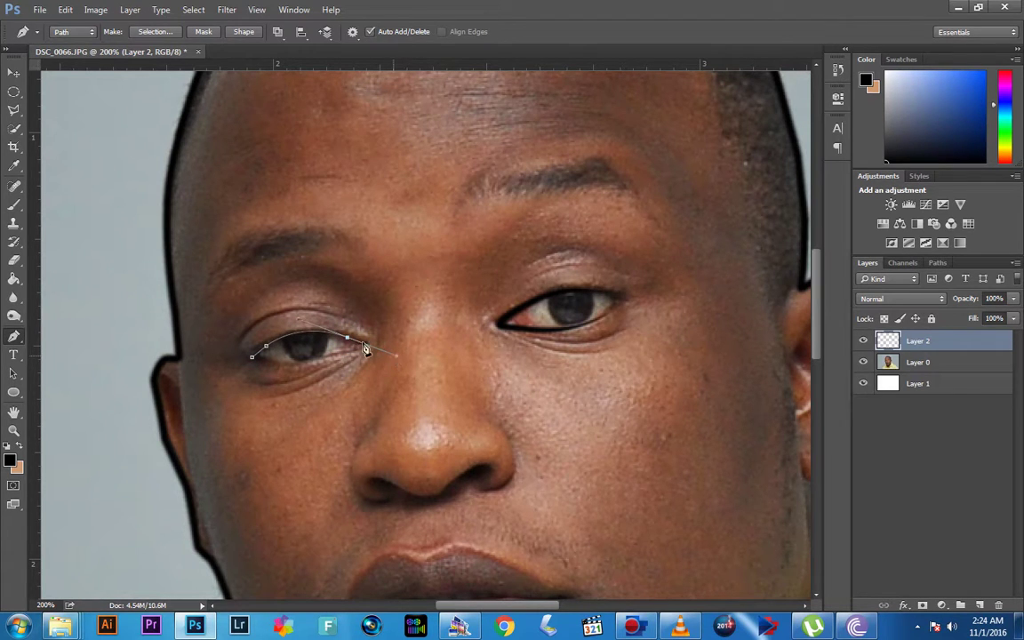
left_click_drag(16, 342, 66, 390)
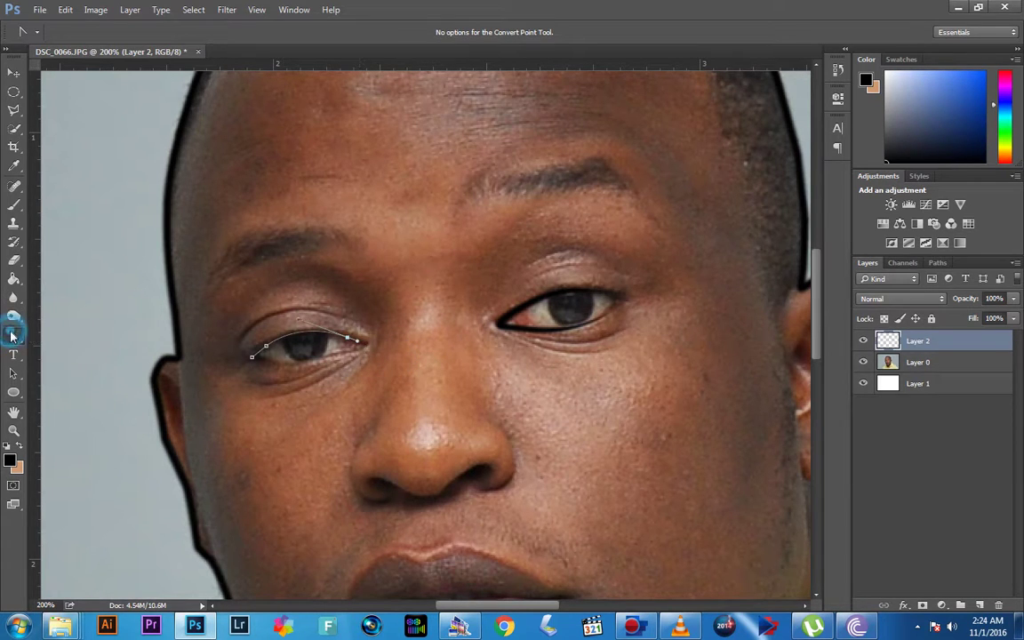
left_click_drag(13, 336, 51, 331)
left_click(362, 347)
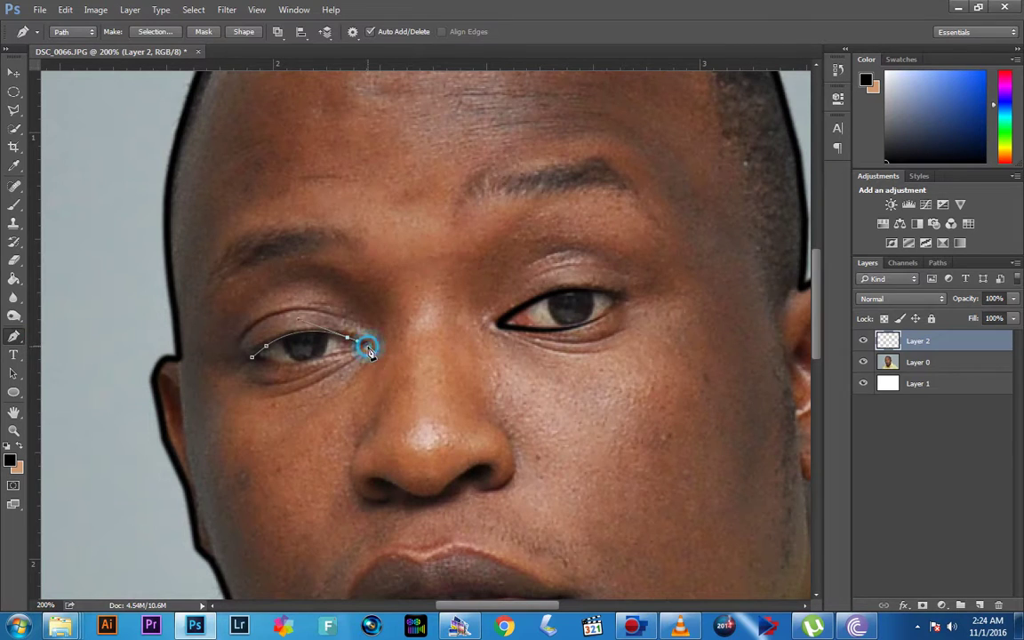
left_click(357, 342)
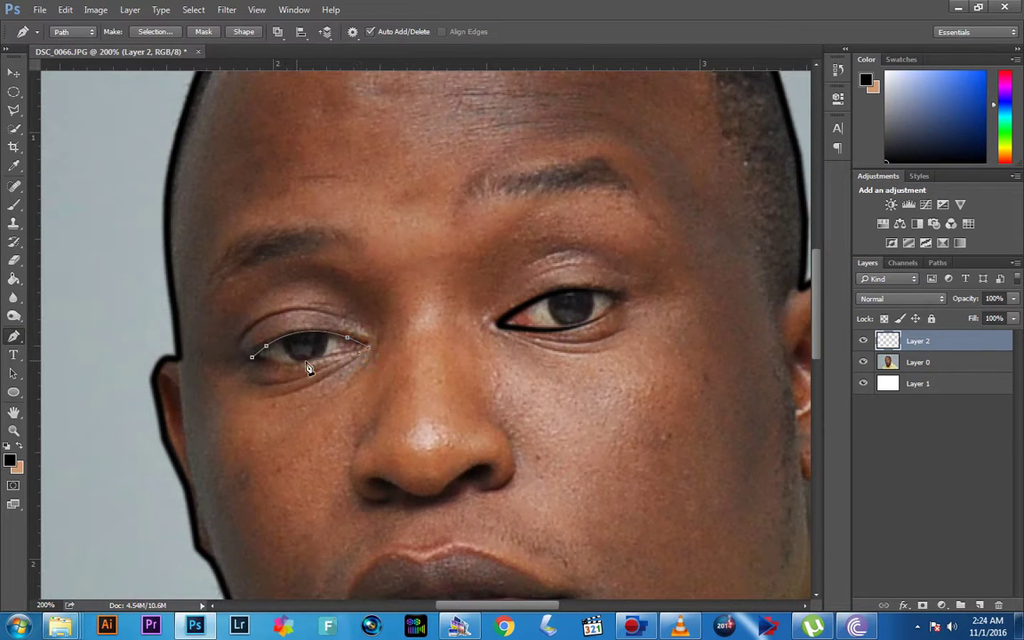
left_click(345, 361)
left_click_drag(272, 364, 252, 359)
left_click(251, 361)
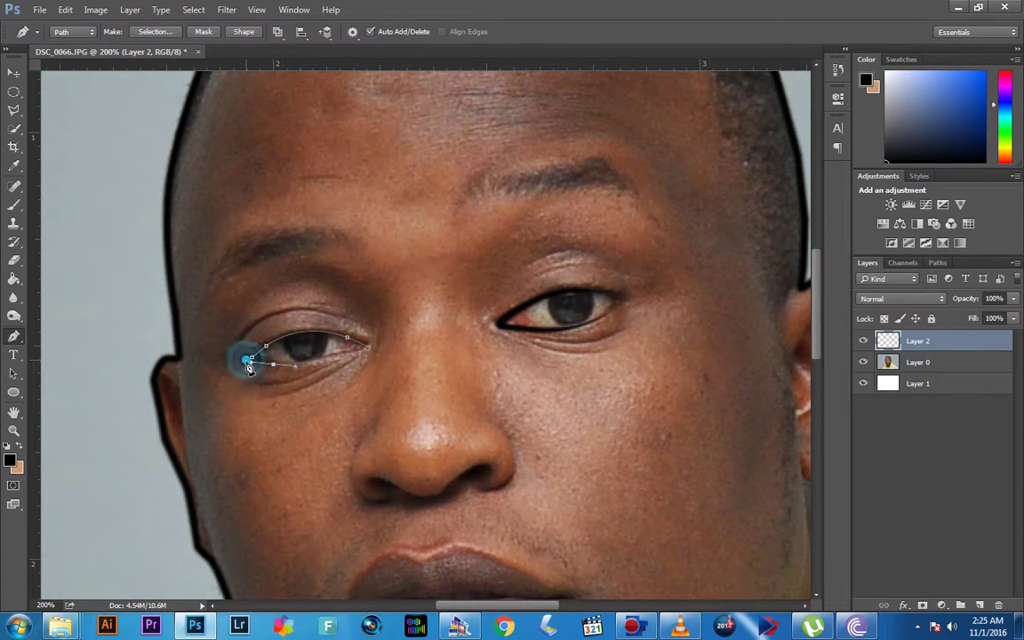
Step: Stroke the left eye path with a tapered black line, delete the path, and check without the photo
right_click(273, 356)
left_click(329, 160)
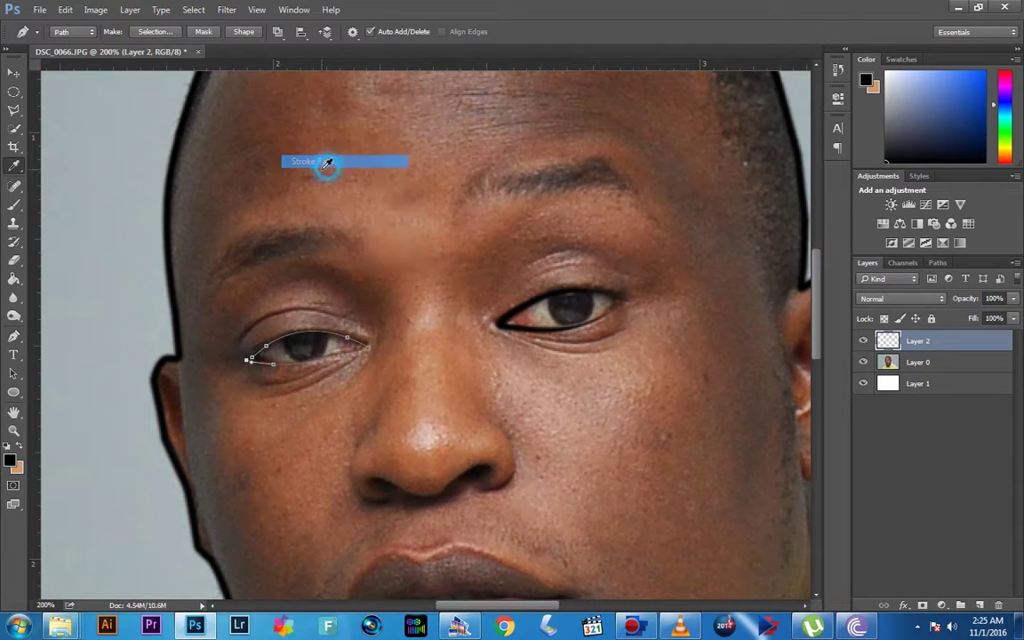
left_click(596, 218)
right_click(359, 301)
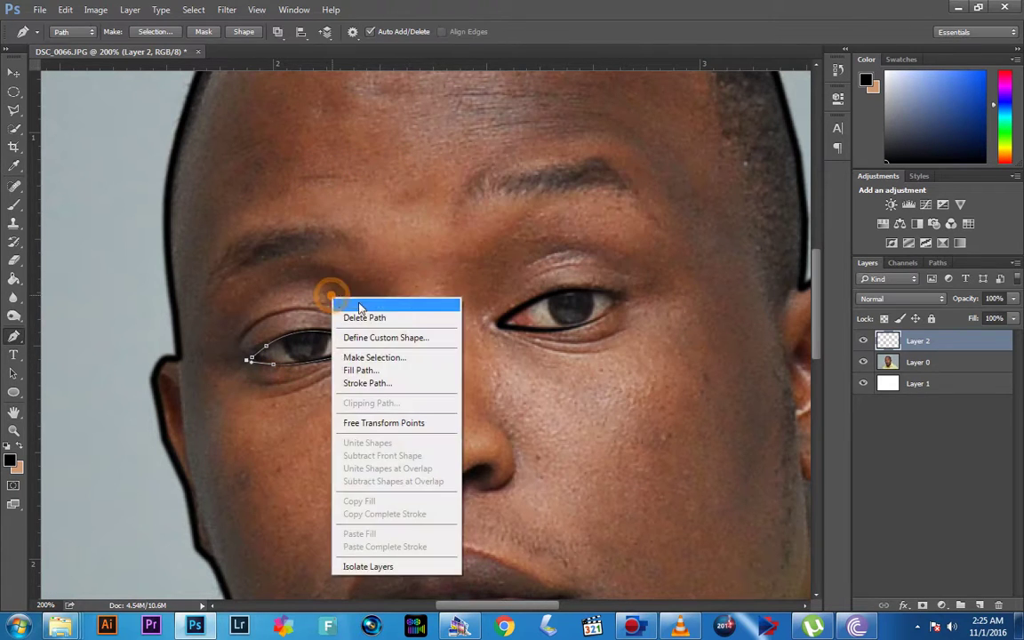
left_click(368, 313)
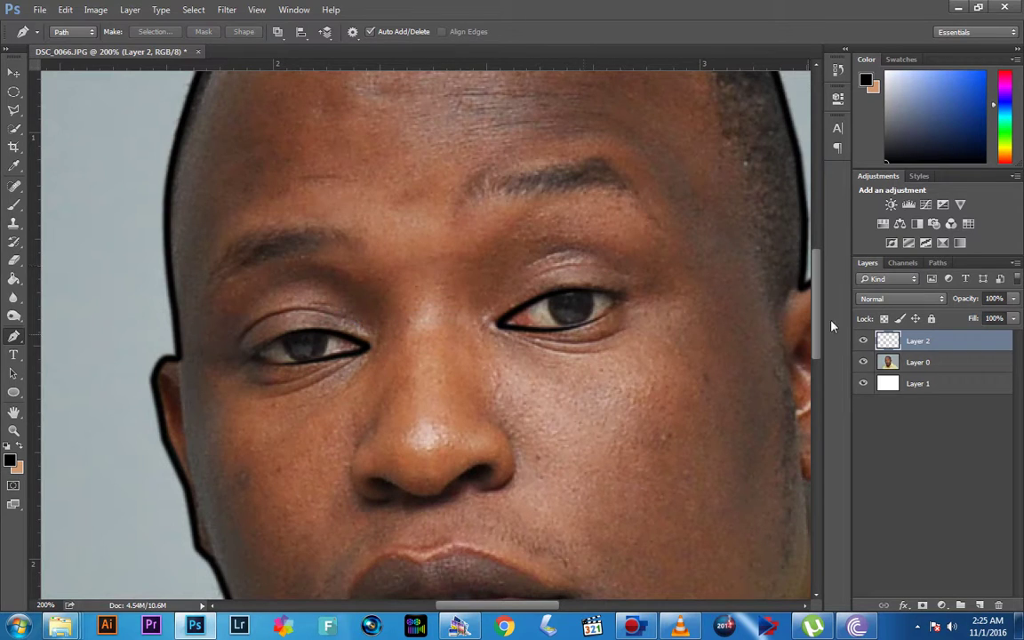
left_click(862, 363)
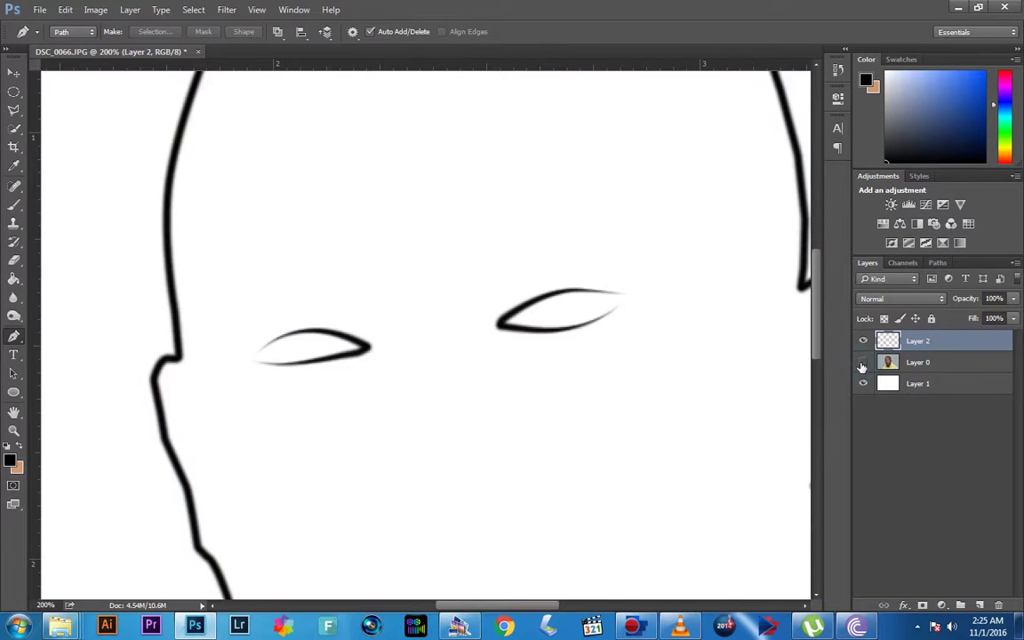
left_click(862, 362)
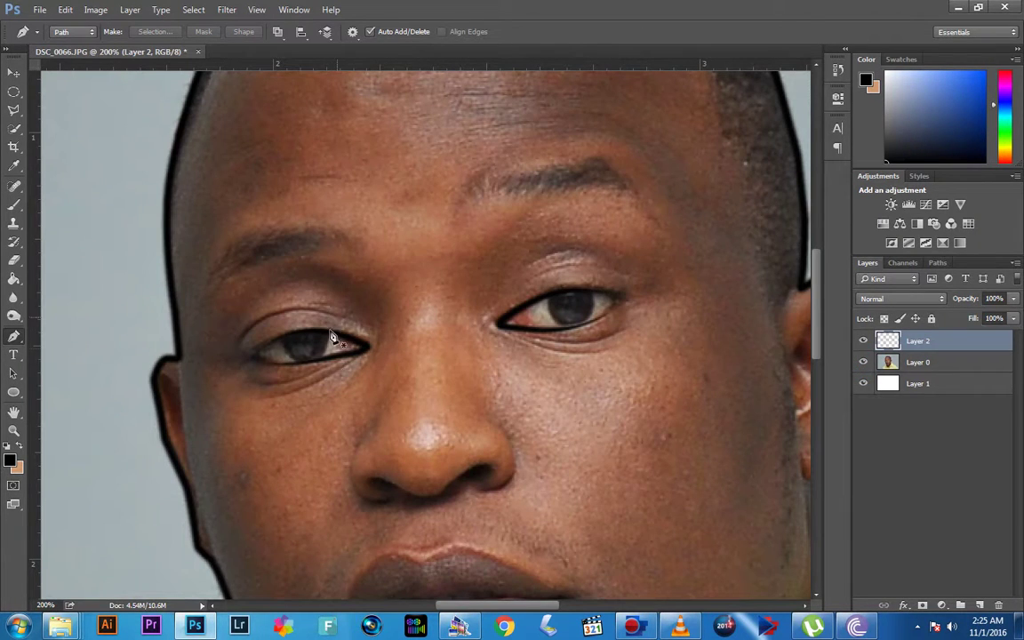
Step: Stroke a tapered black crease line over the left eye and delete its path
left_click(233, 349)
left_click_drag(356, 324, 442, 373)
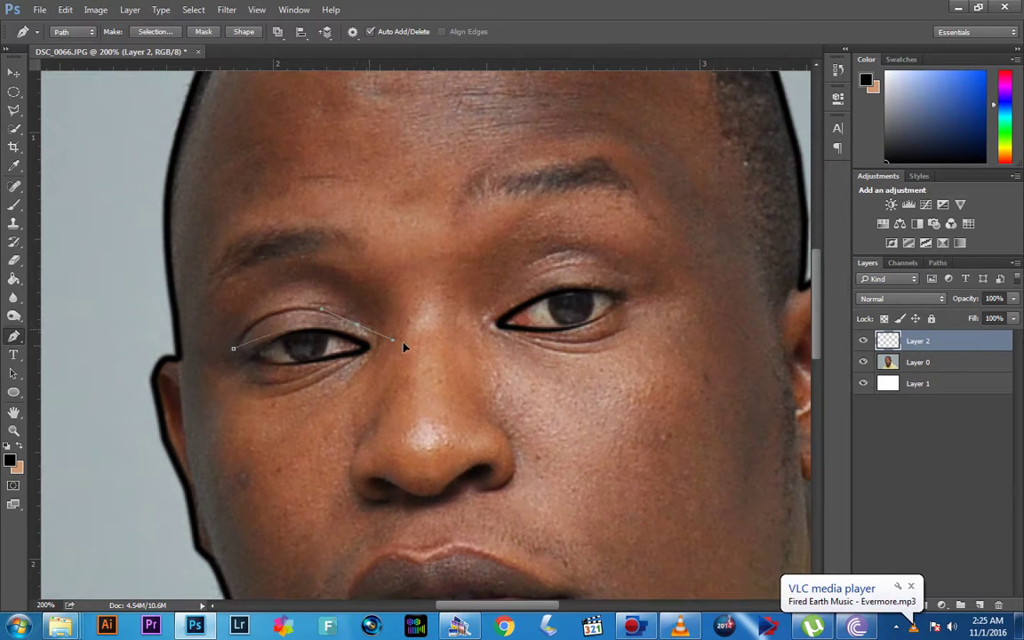
right_click(348, 298)
left_click(388, 385)
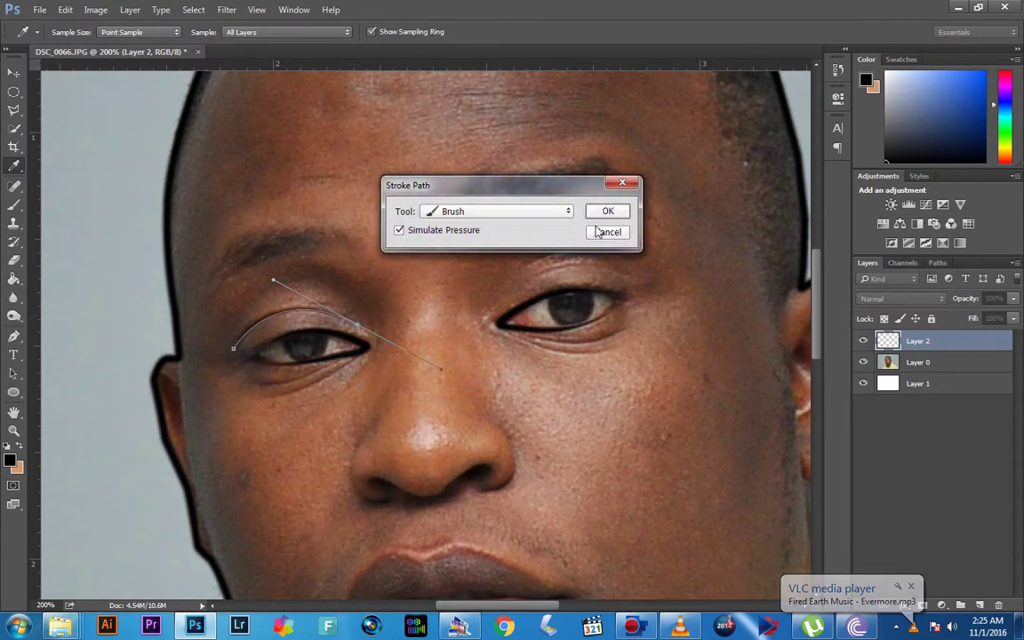
left_click(602, 210)
right_click(371, 296)
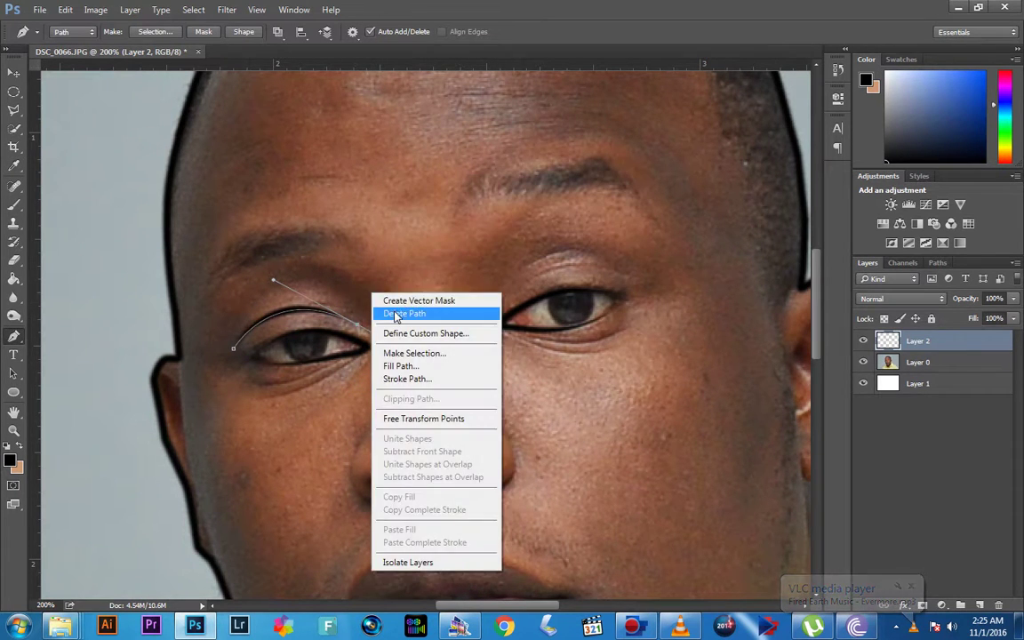
left_click(395, 310)
Step: Add a tapered black crease line above the right eye, removing its path
left_click(493, 302)
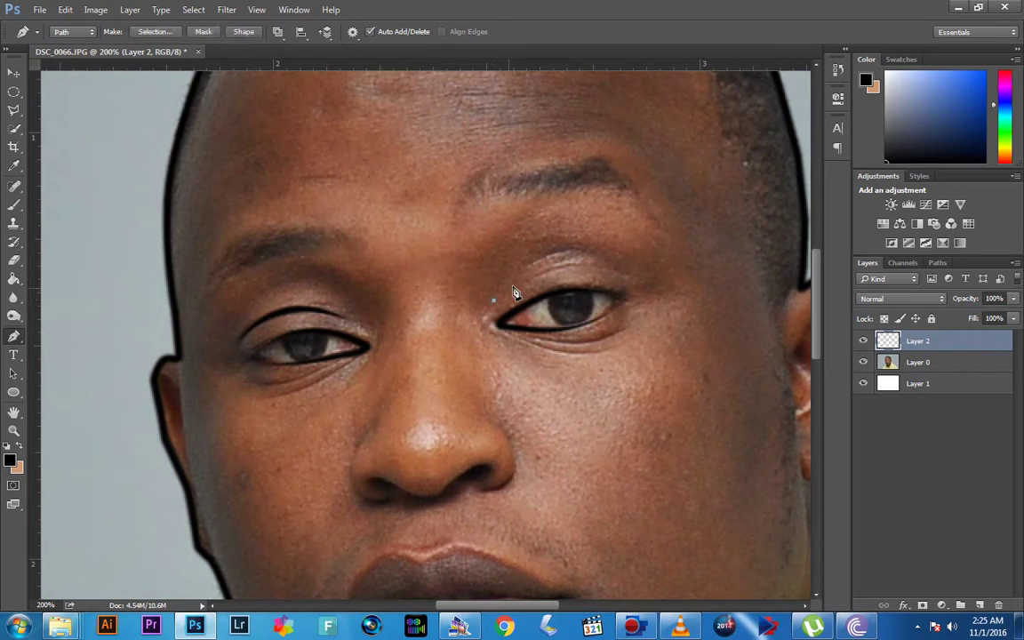
left_click_drag(623, 277, 680, 304)
right_click(557, 273)
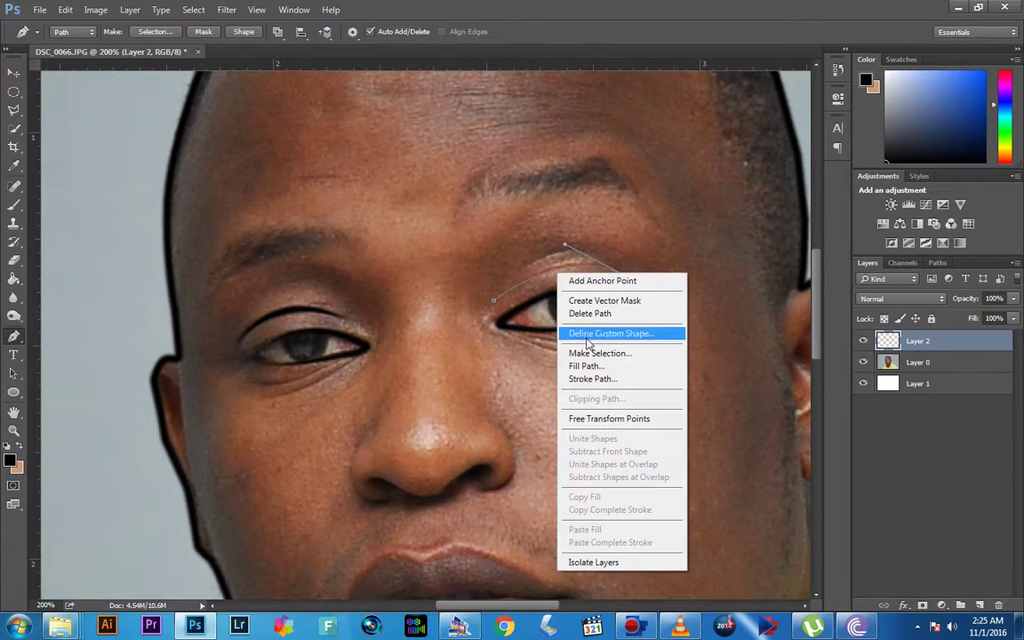
left_click(593, 379)
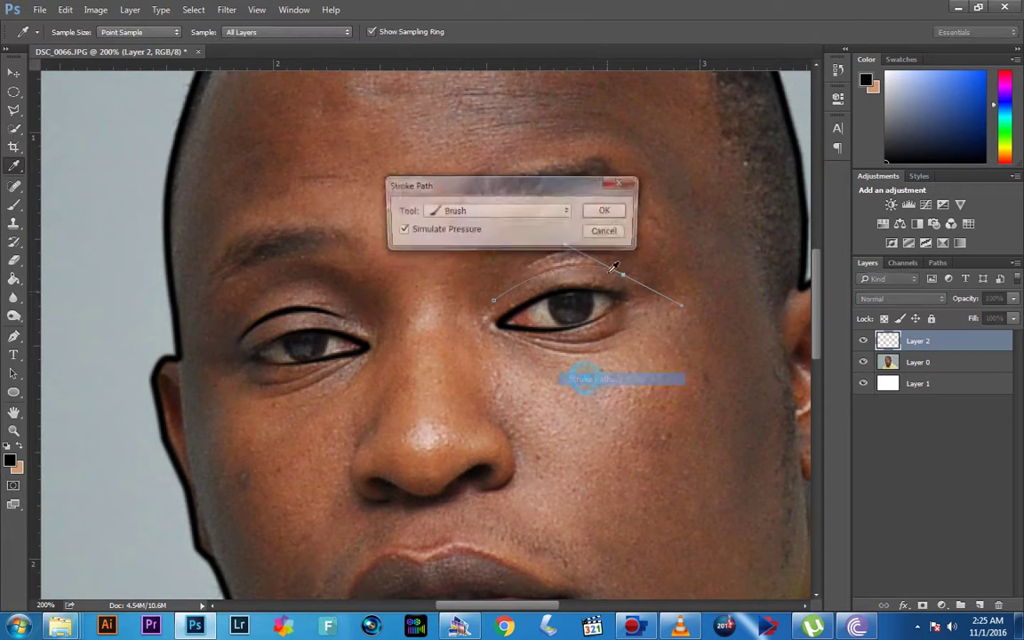
left_click(604, 211)
right_click(605, 211)
left_click(612, 231)
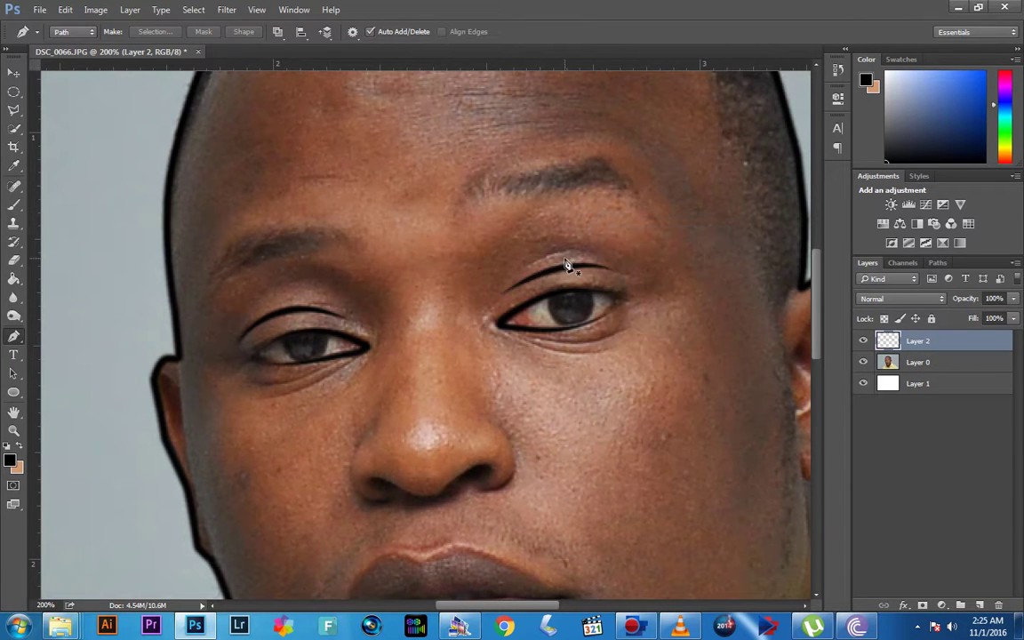
Step: Add a second, higher crease line above the right eye, removing its path
left_click(521, 266)
left_click_drag(605, 256, 625, 275)
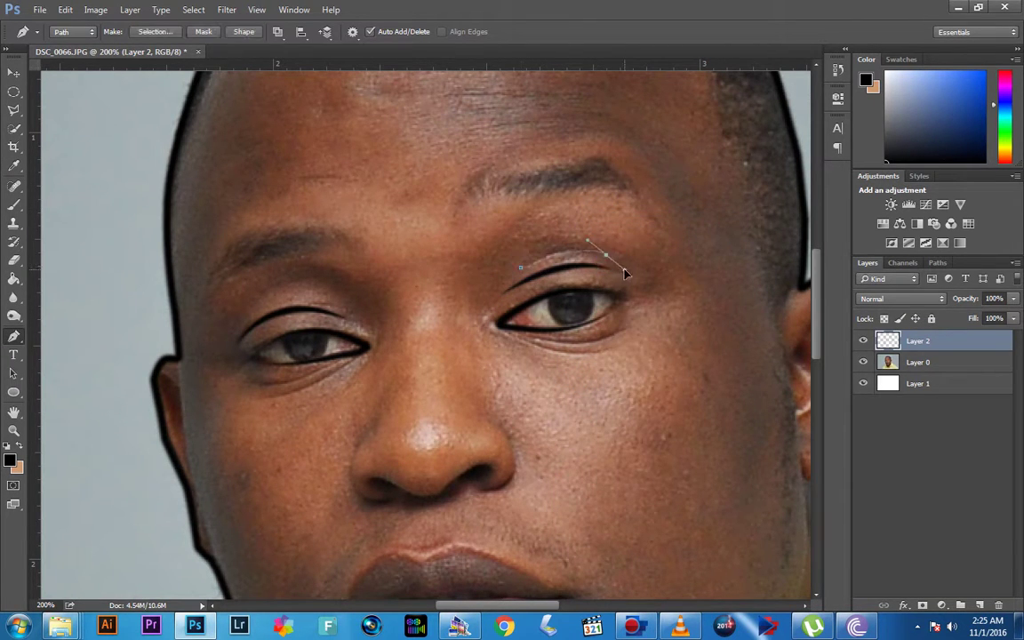
right_click(551, 257)
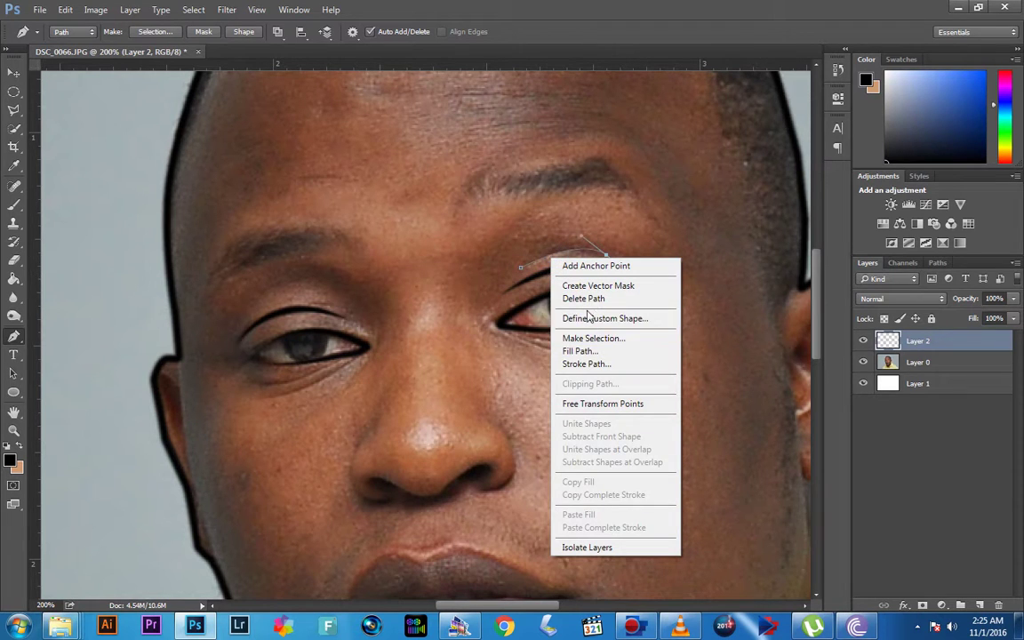
left_click(587, 364)
left_click(605, 210)
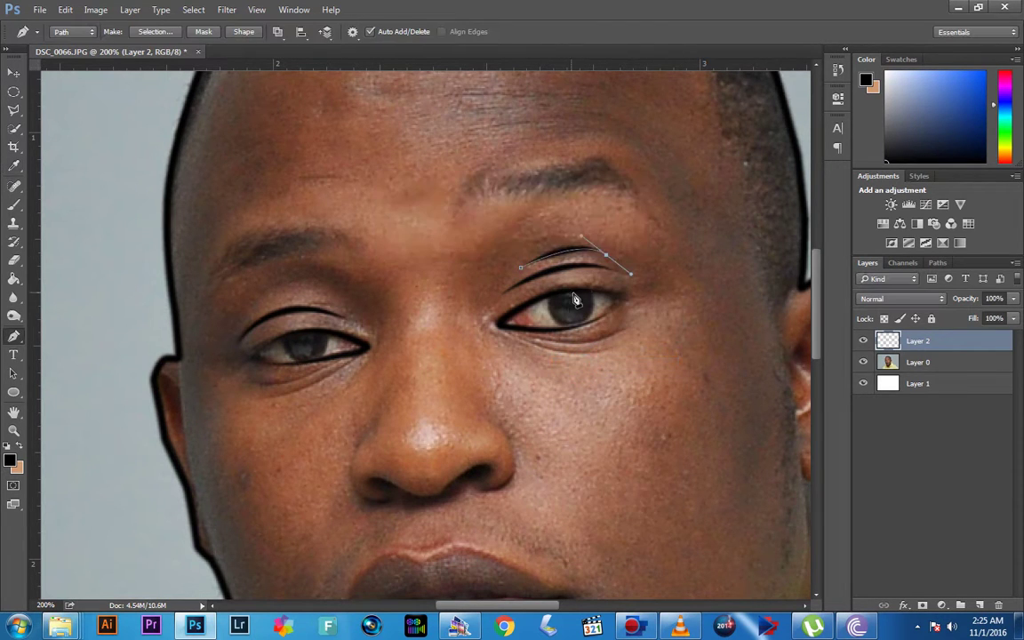
right_click(573, 276)
left_click(588, 294)
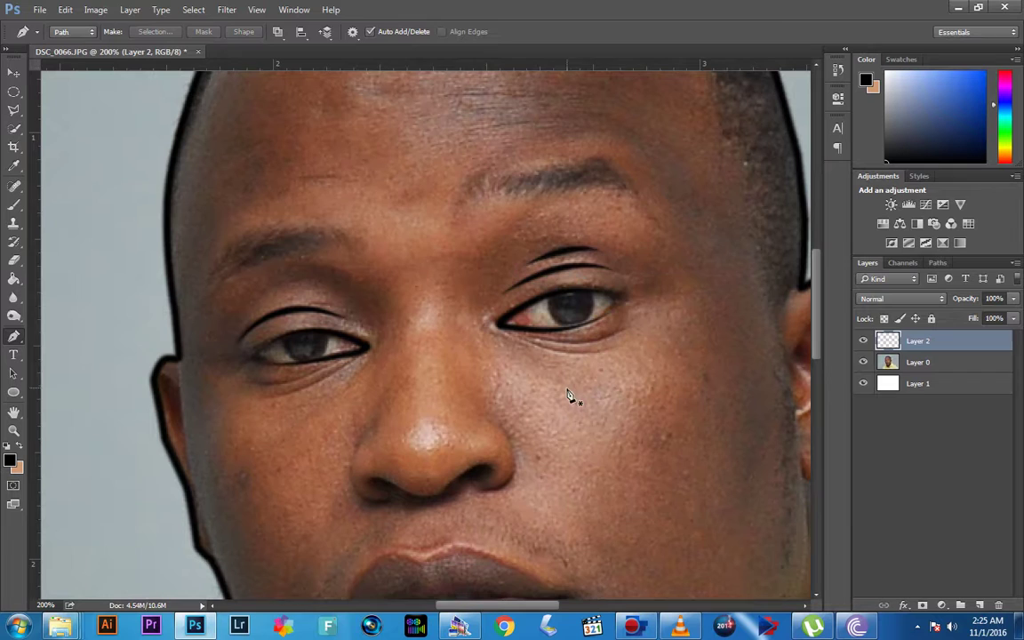
Step: Stroke a tapered black line along the right eye's lower lid and delete its path
left_click(521, 335)
left_click(629, 327)
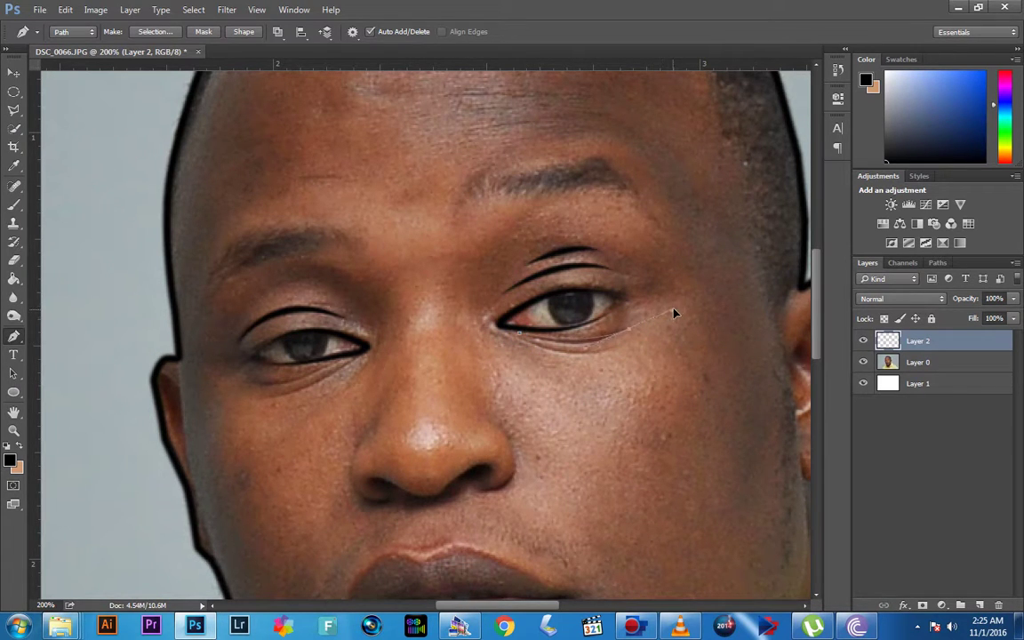
right_click(639, 310)
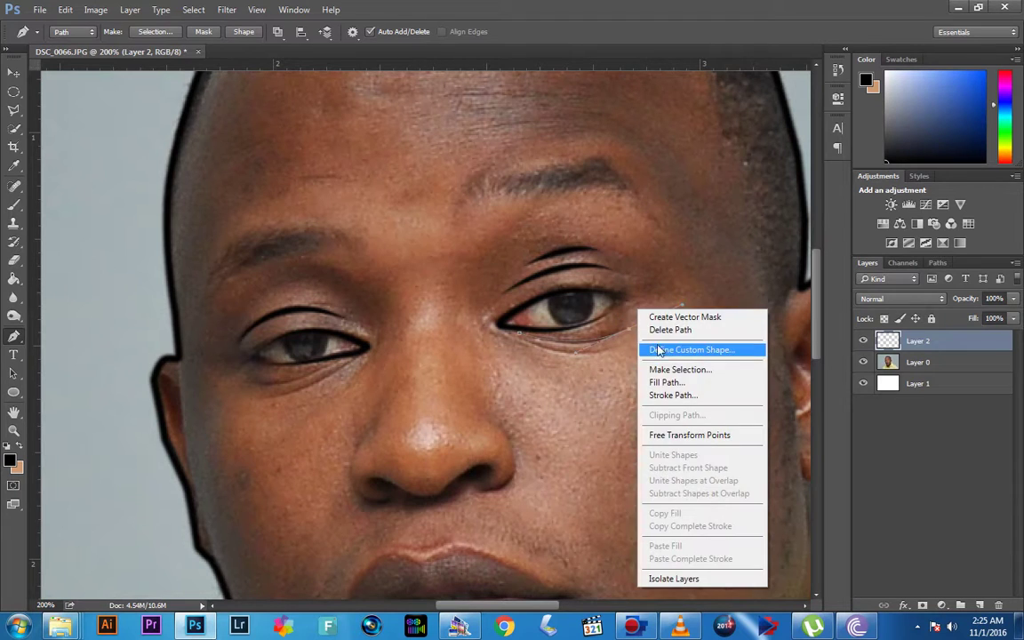
left_click(668, 394)
left_click(603, 212)
right_click(531, 326)
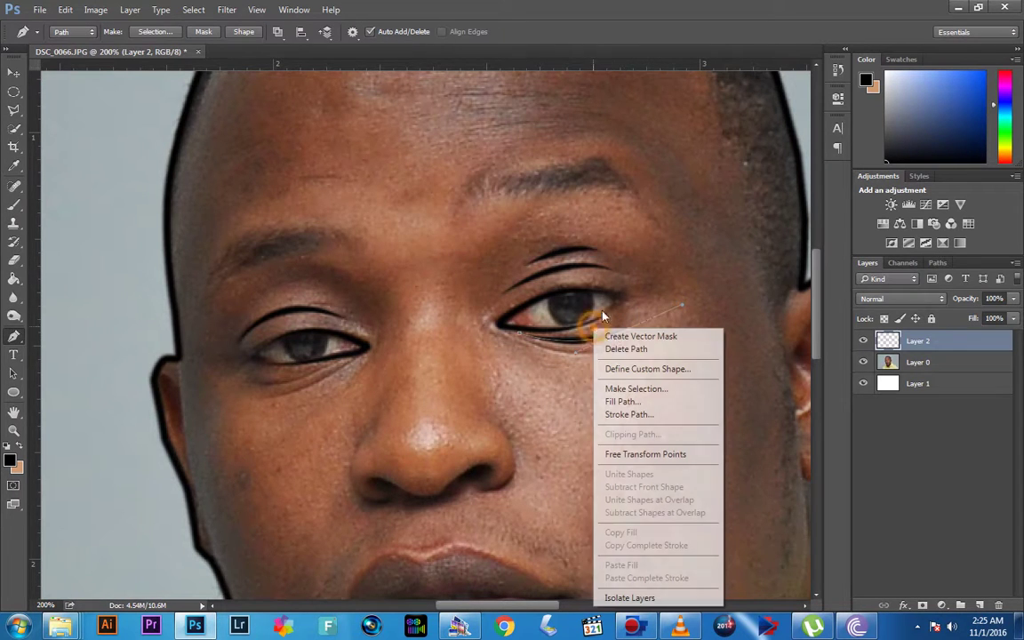
left_click(573, 347)
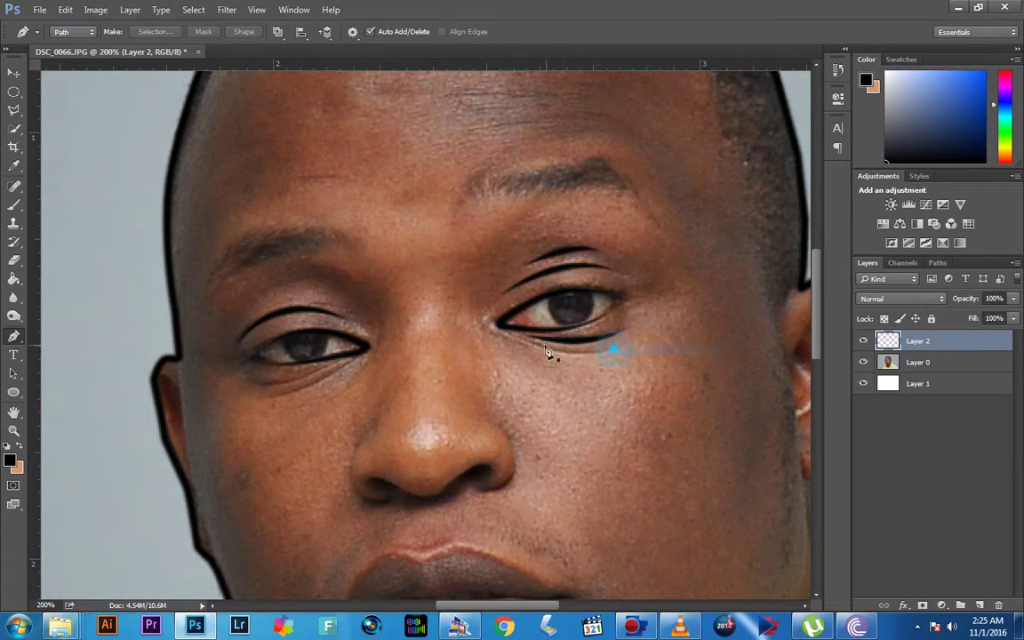
Step: Add a second curved under-eye line beneath the right eye, removing its path
left_click(498, 336)
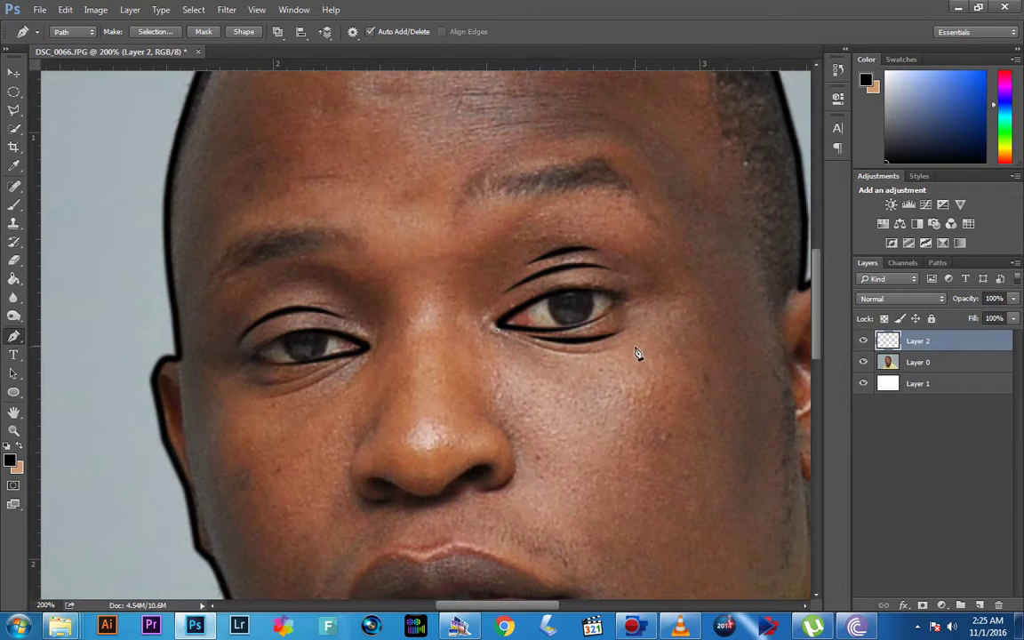
left_click_drag(671, 334, 689, 328)
right_click(591, 336)
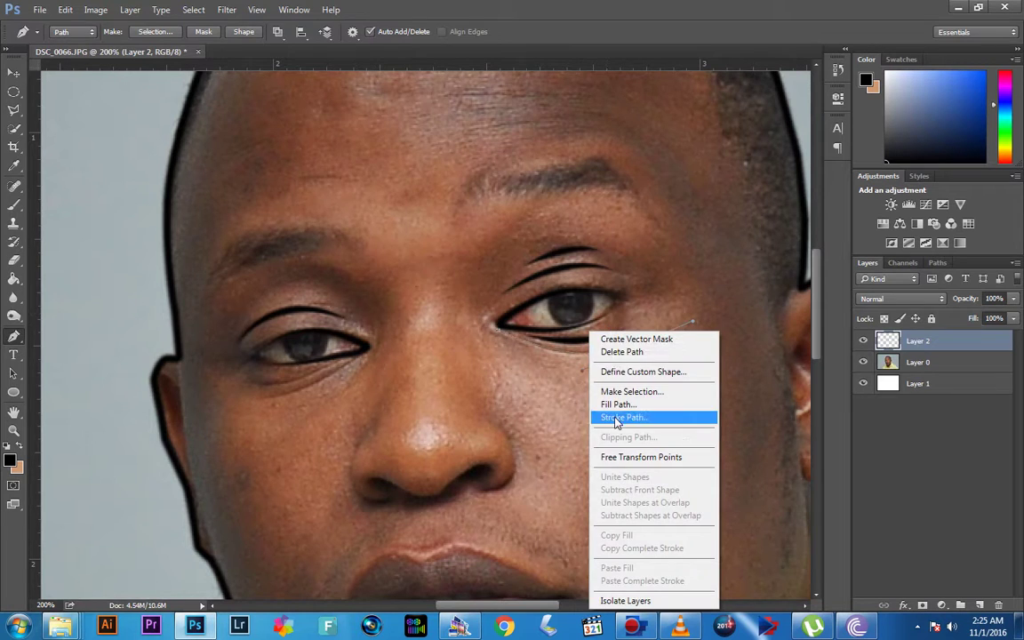
left_click(613, 418)
left_click(604, 214)
right_click(612, 351)
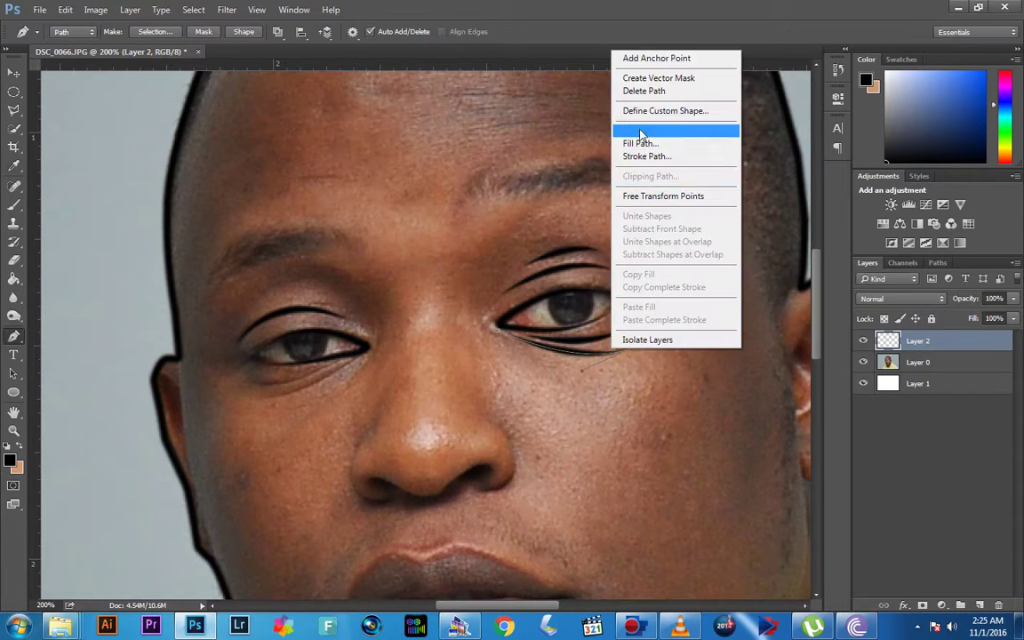
left_click(633, 89)
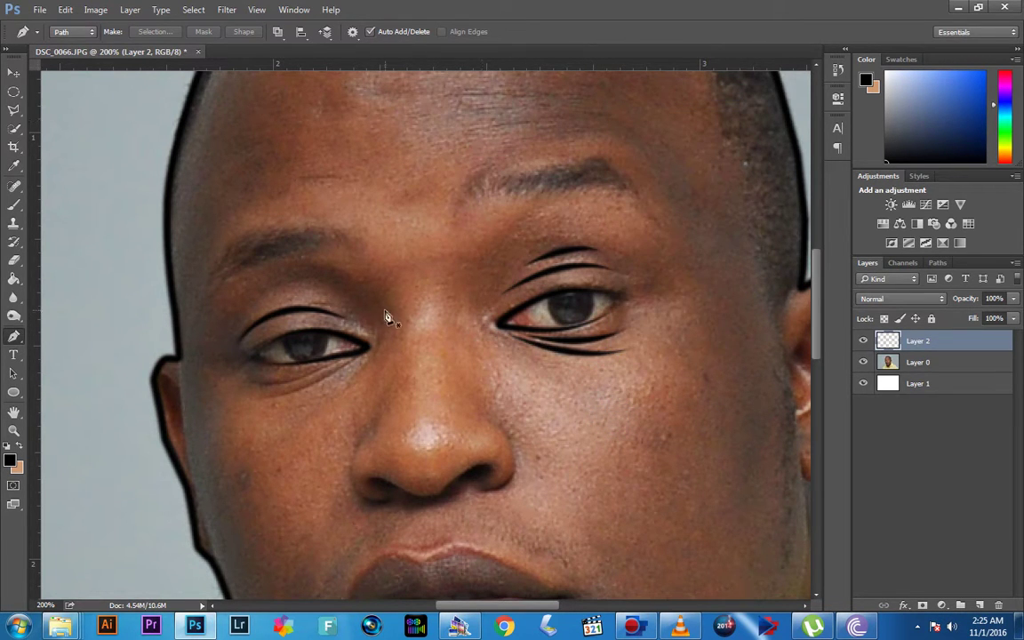
Step: Stroke a curved black crease under the left eye and delete its path
left_click(338, 369)
left_click_drag(251, 383, 216, 380)
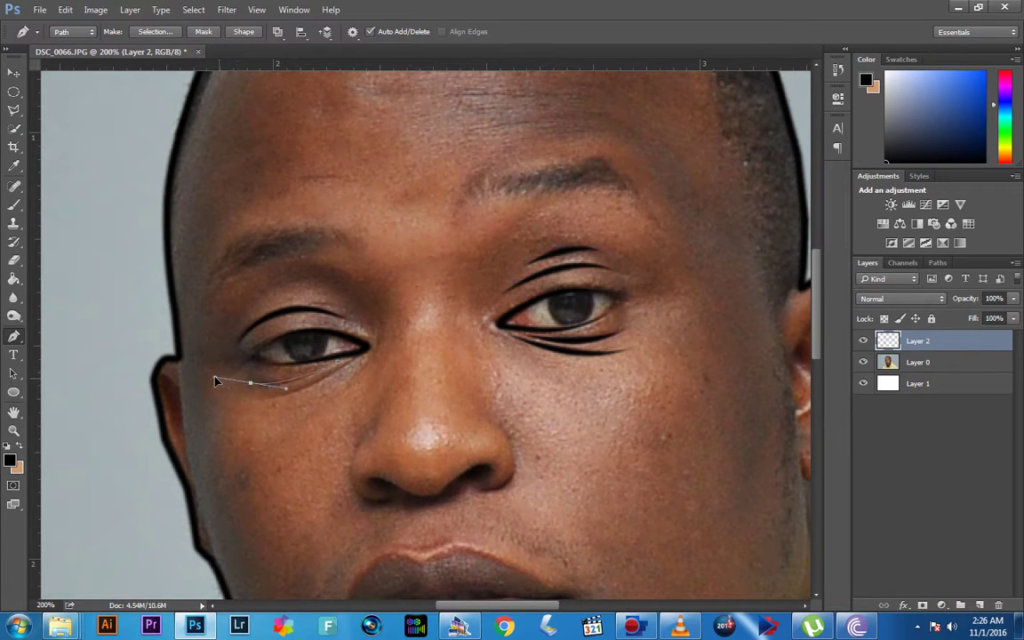
right_click(286, 385)
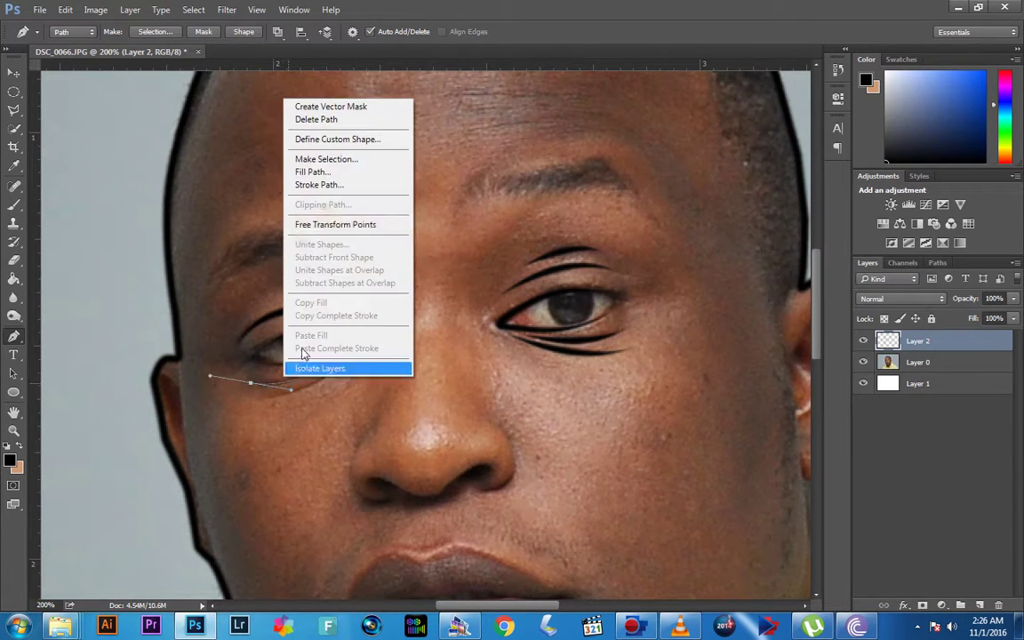
left_click(320, 187)
left_click(605, 213)
right_click(281, 295)
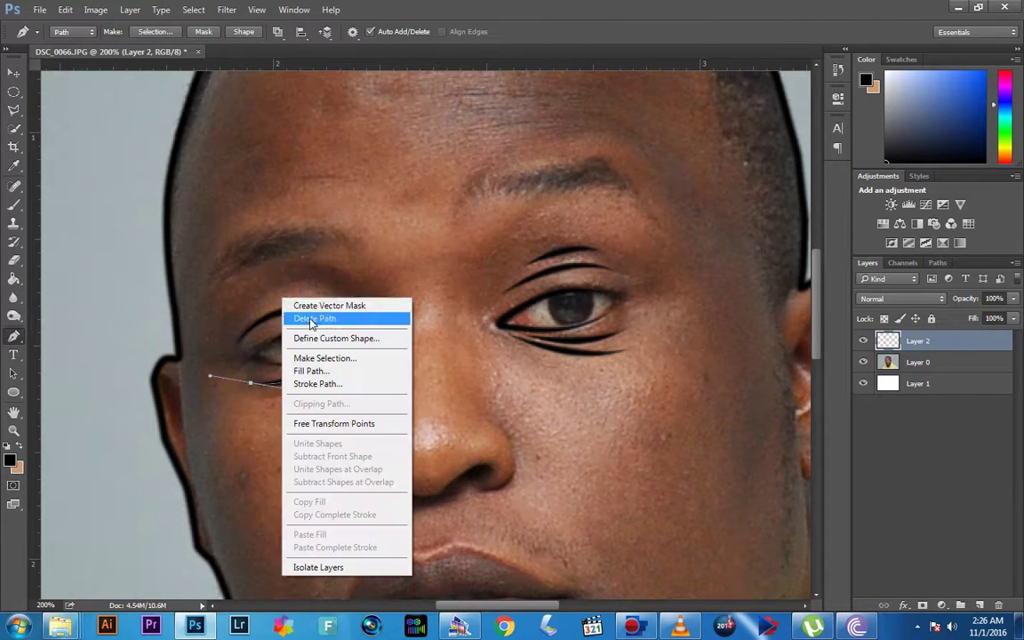
left_click(311, 319)
Step: Add a second crease line lower under the left eye, removing its path
left_click(360, 366)
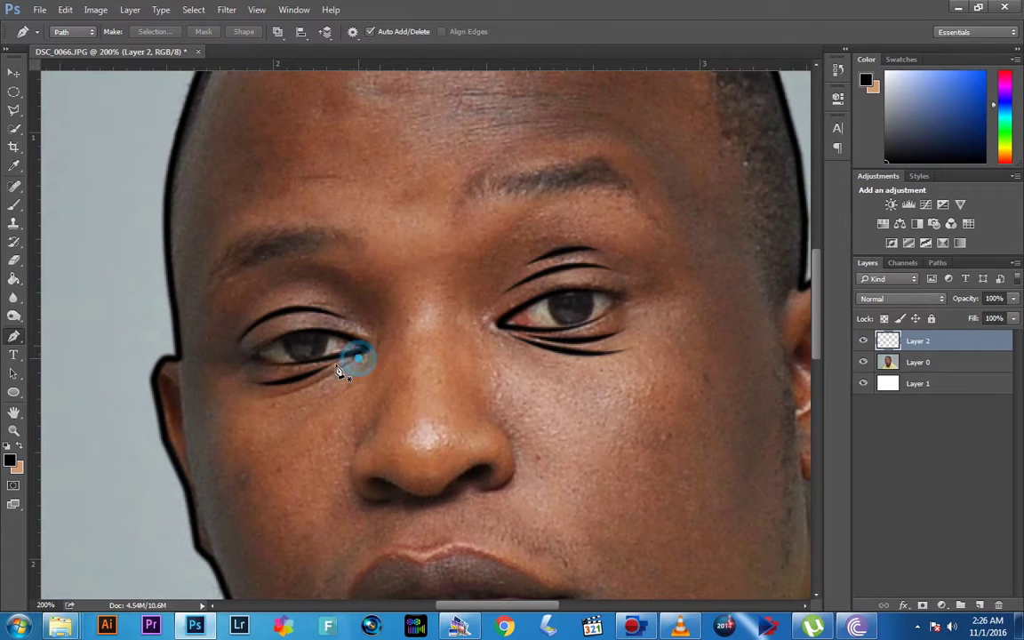
left_click_drag(253, 399, 213, 397)
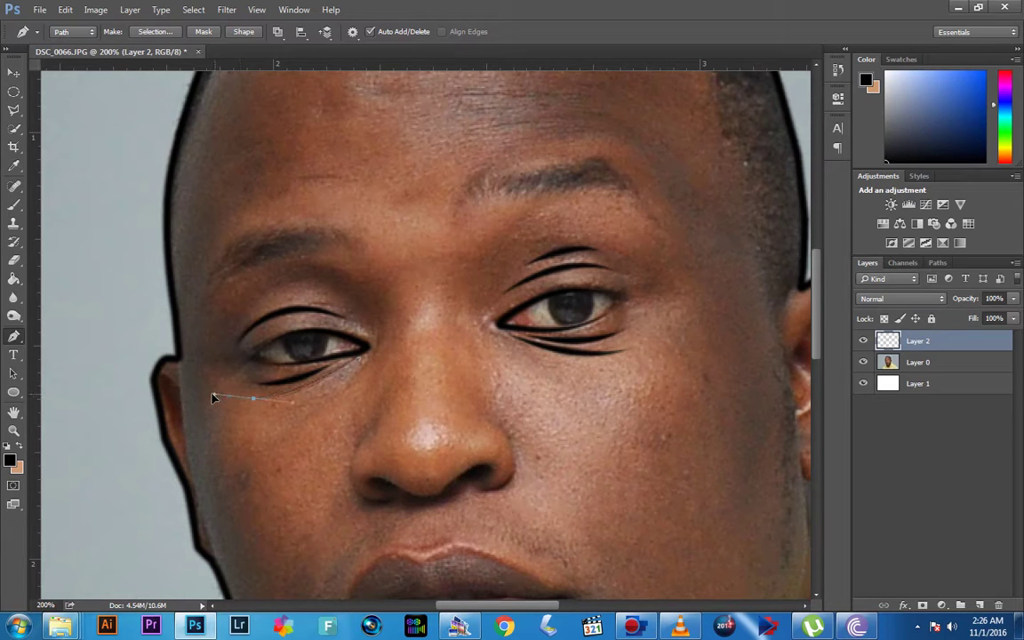
right_click(325, 408)
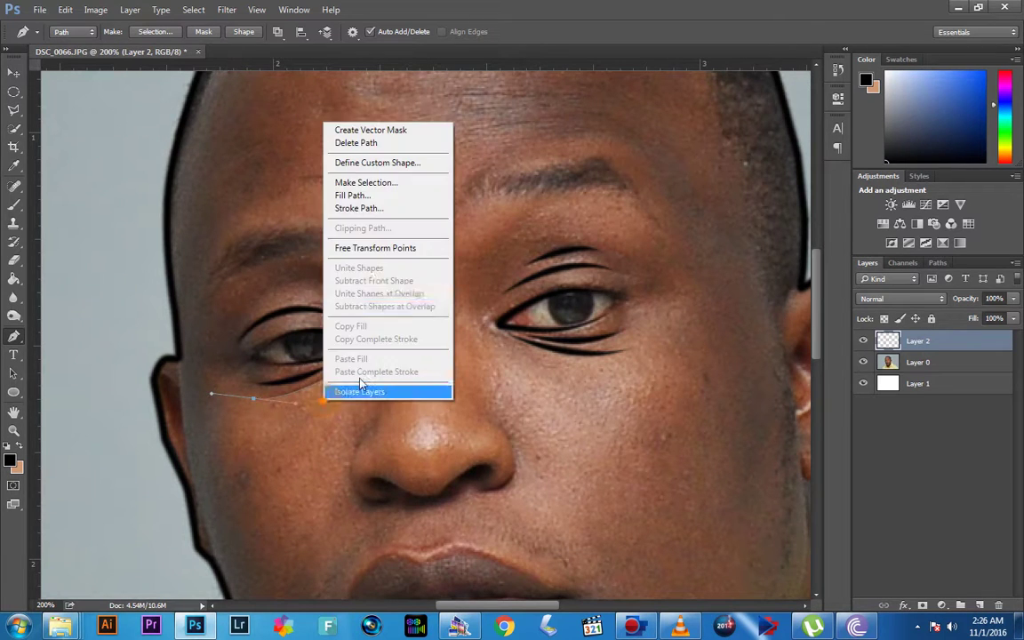
left_click(355, 206)
left_click(608, 212)
right_click(295, 298)
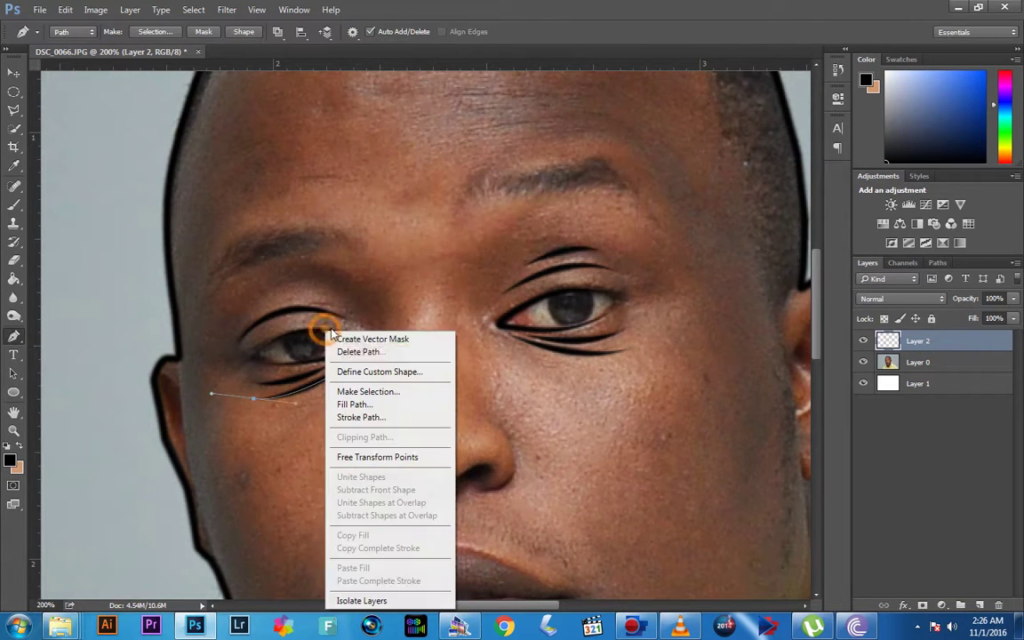
left_click(329, 312)
Step: Check the strokes by toggling the photo, then stroke a short line above the left eye
mouse_move(455, 365)
left_mouse_down()
mouse_move(403, 214)
mouse_move(372, 311)
left_mouse_up()
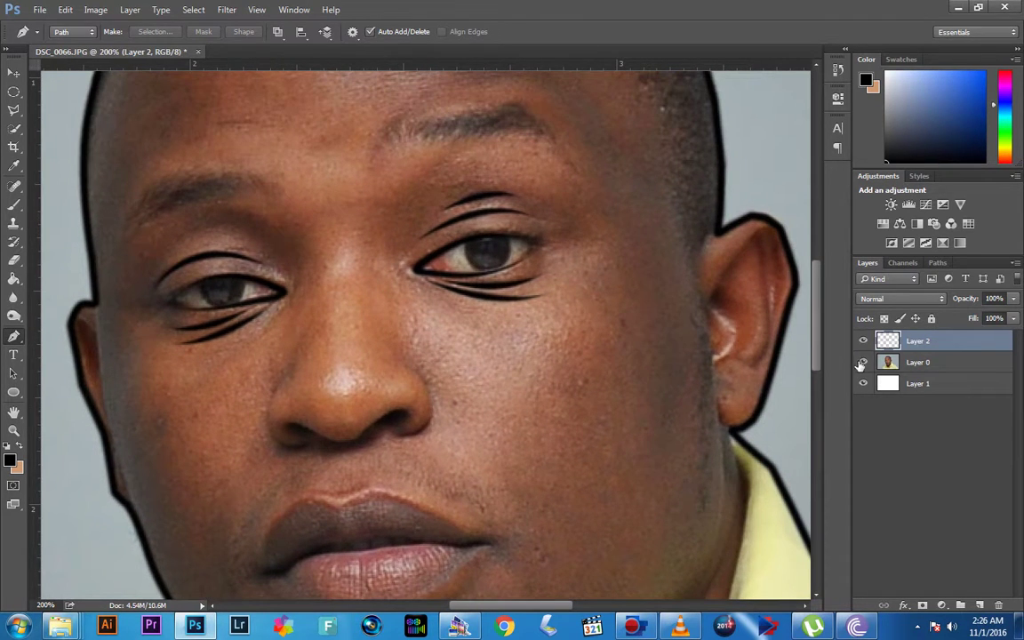
left_click(862, 363)
left_click(862, 363)
mouse_move(258, 263)
left_mouse_down()
mouse_move(323, 285)
mouse_move(285, 271)
left_mouse_up()
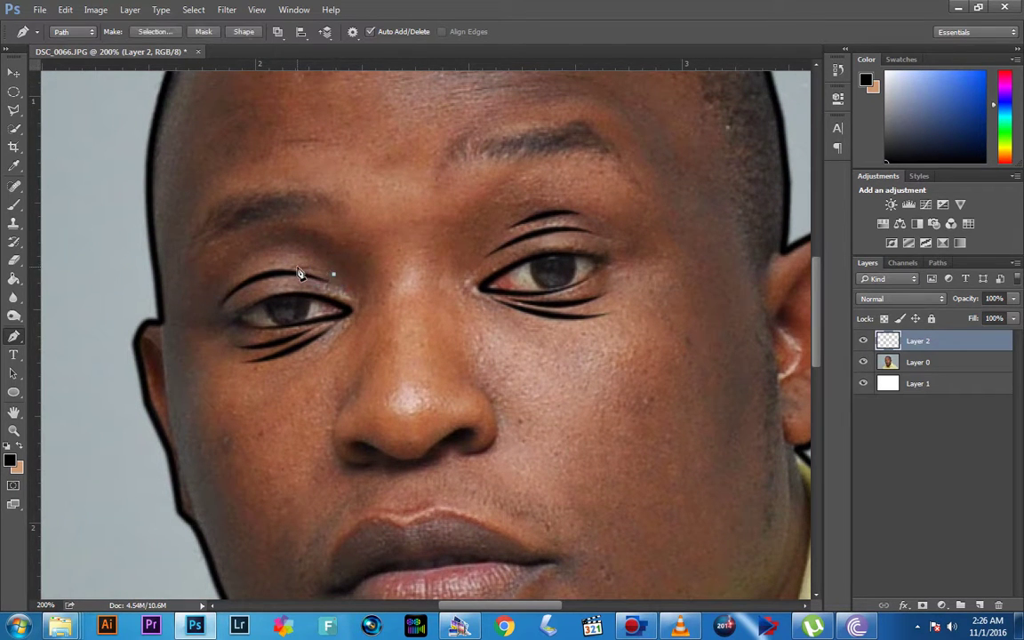
right_click(334, 249)
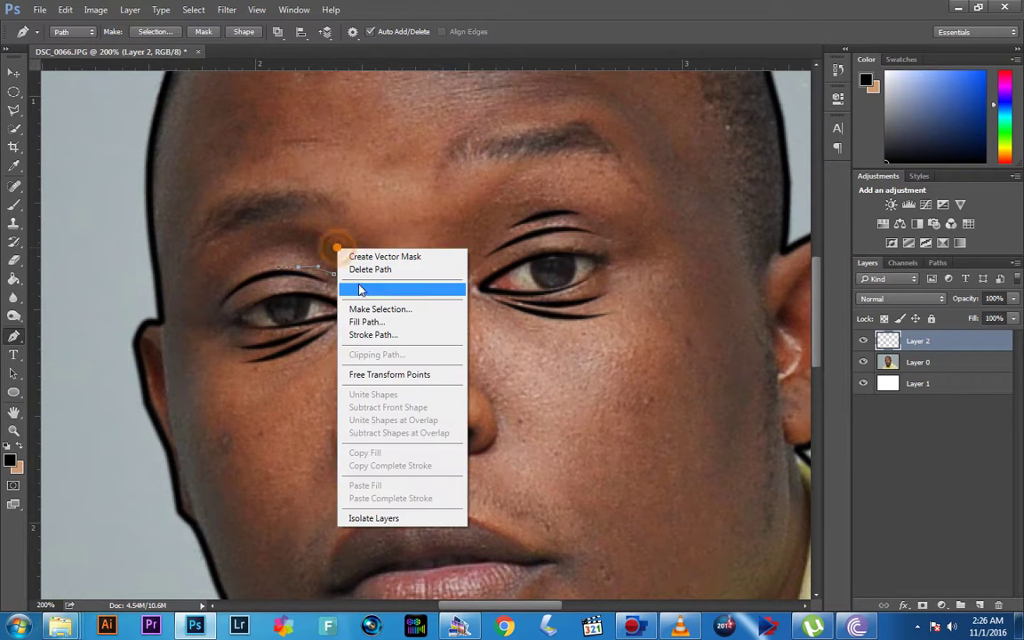
left_click(375, 334)
key("Return")
right_click(353, 227)
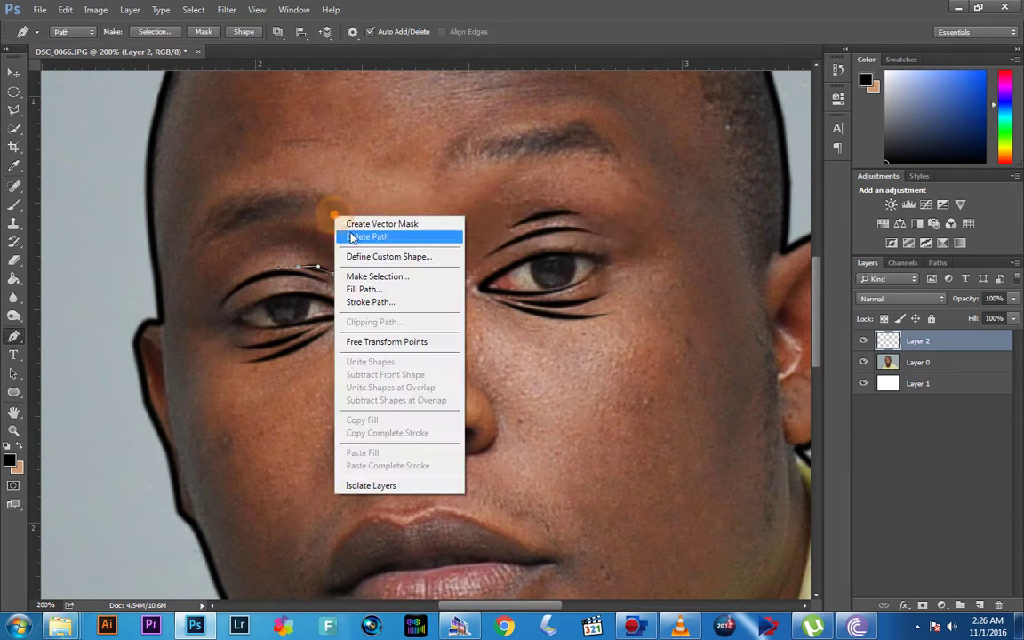
left_click(354, 236)
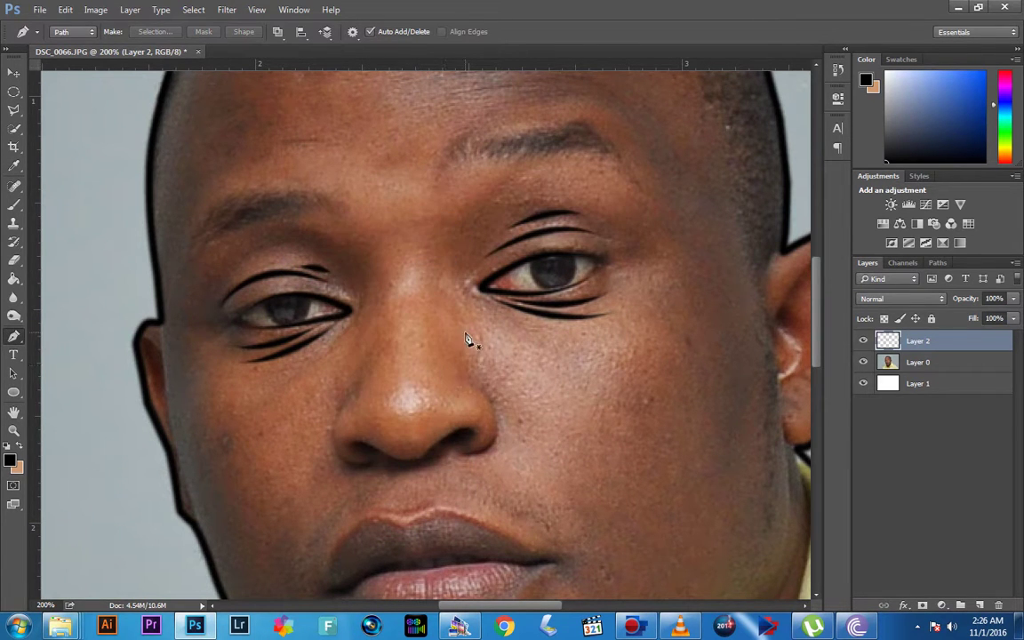
Step: Draw a curved Pen path down the nose's left side and around the nostril
left_click(352, 390)
left_click(335, 420)
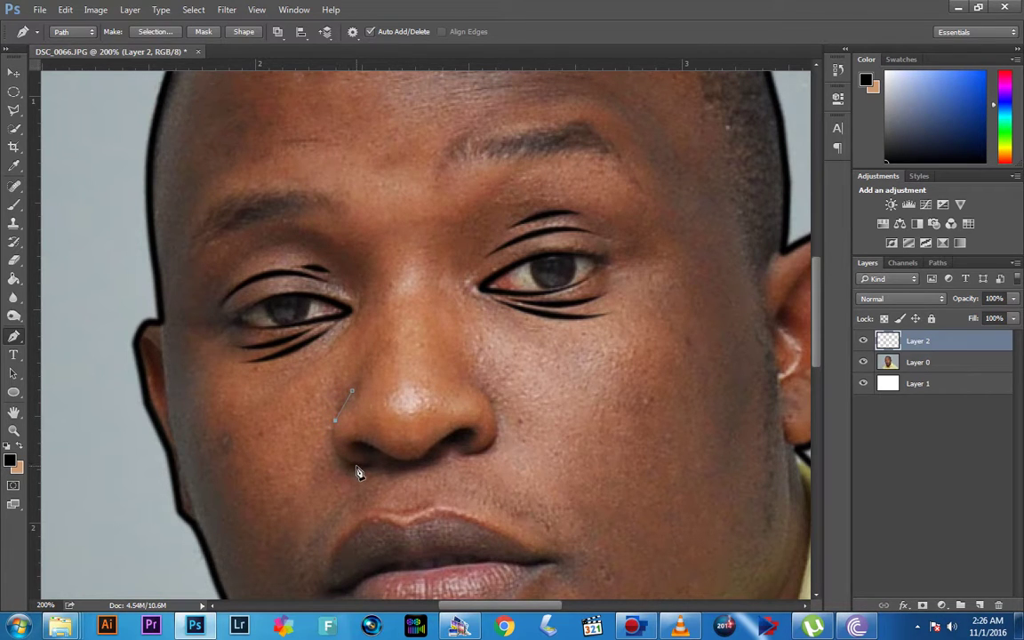
left_click_drag(356, 466, 398, 480)
right_click(13, 336)
left_click(51, 351)
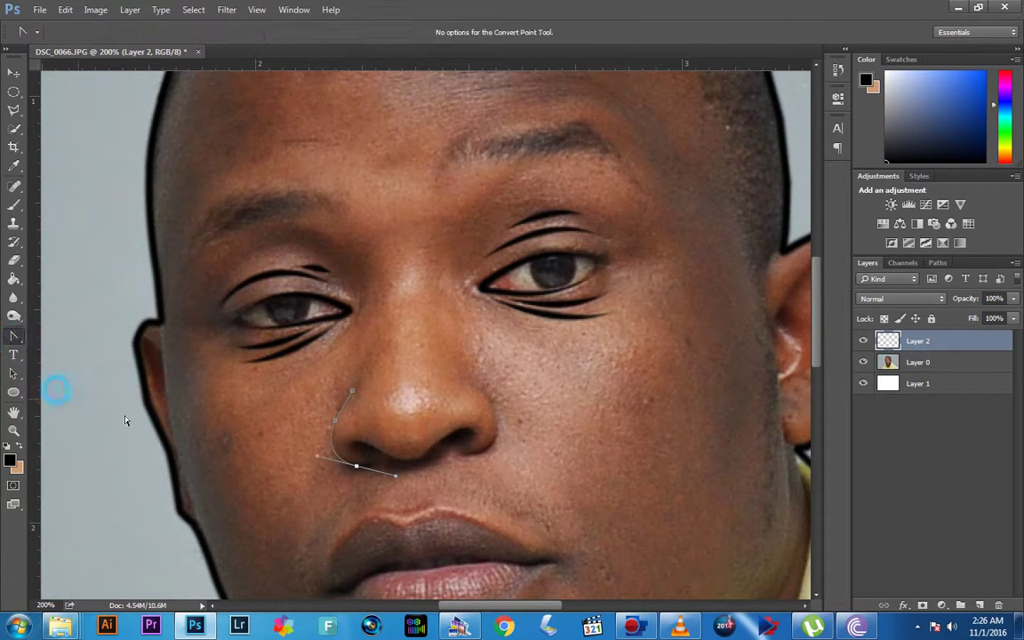
left_click_drag(397, 478, 374, 469)
right_click(14, 336)
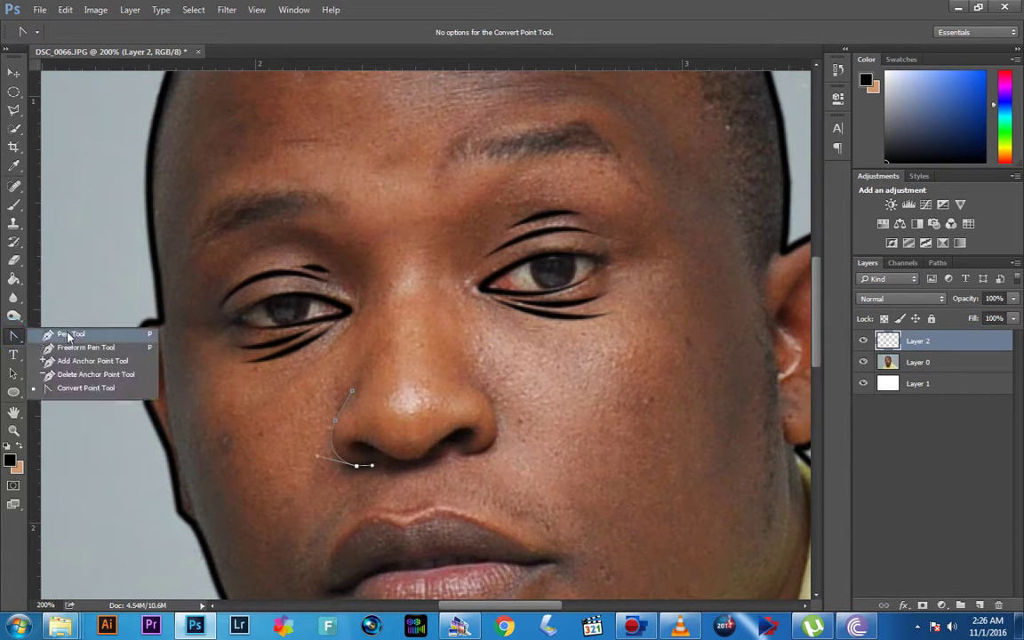
left_click(69, 335)
left_click(378, 466, "alt")
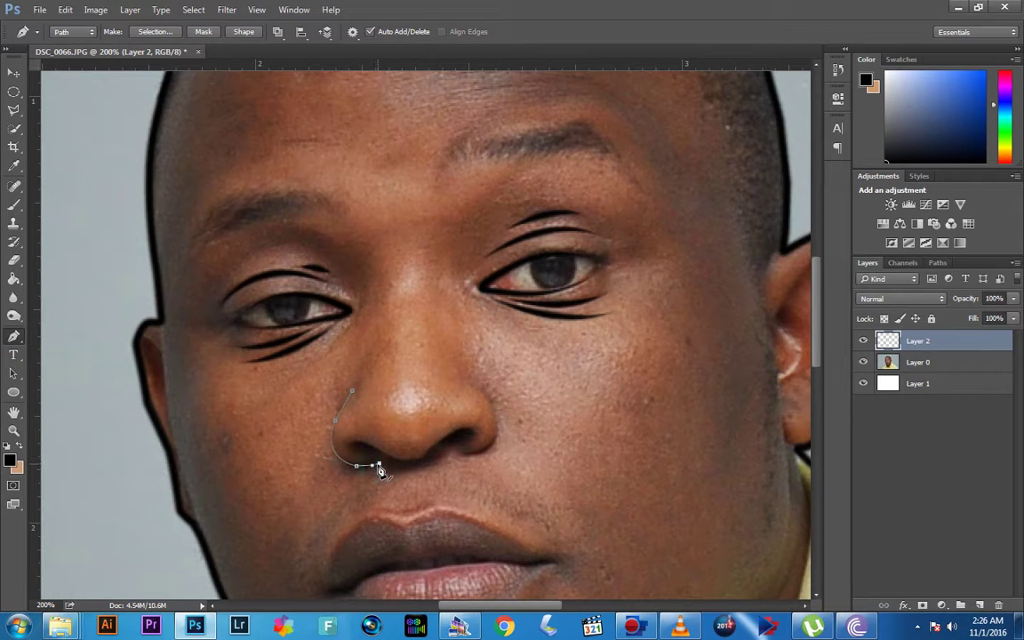
Step: Stroke the nostril curve with a black brush and delete its path
right_click(369, 462)
left_click(388, 259)
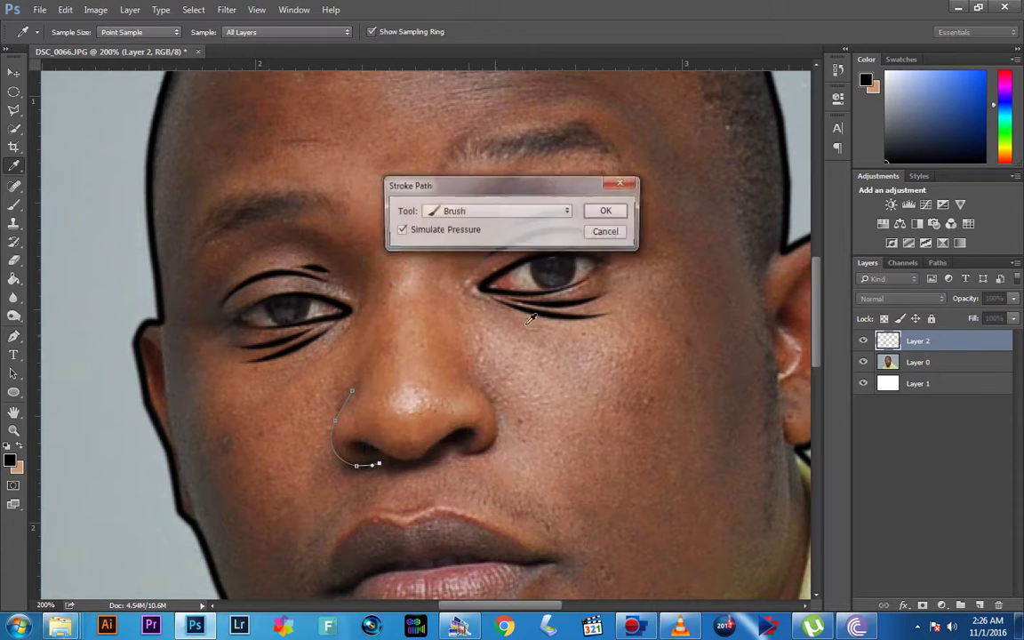
left_click(596, 213)
right_click(353, 130)
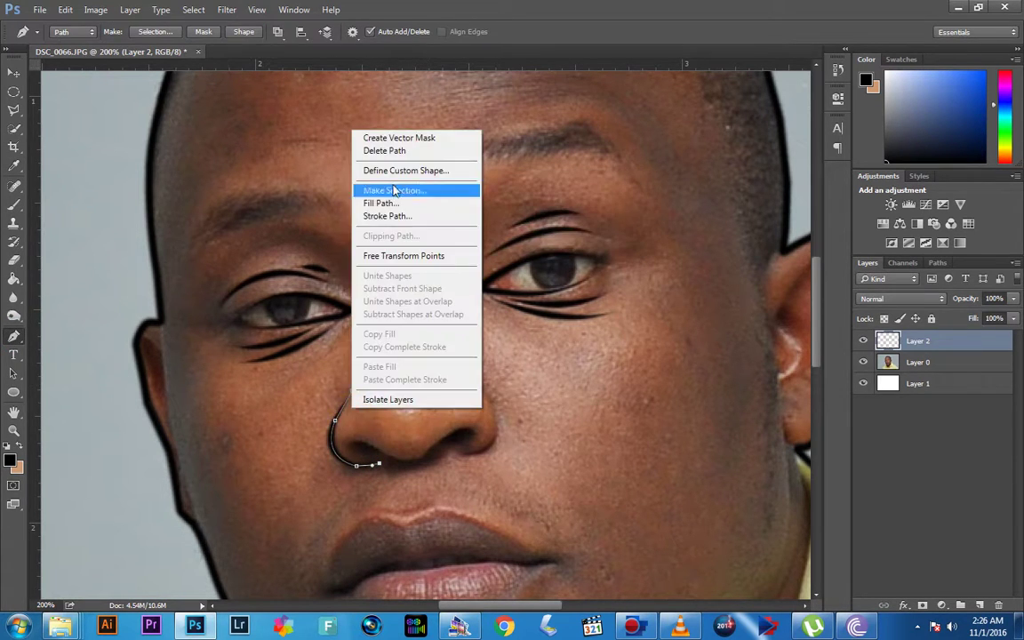
left_click(387, 151)
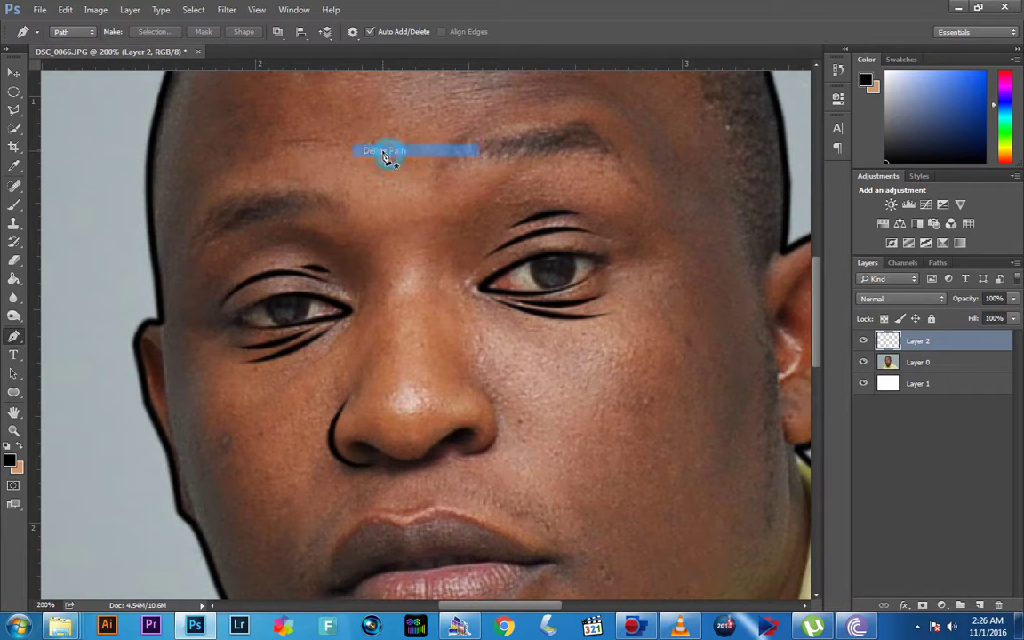
left_click(468, 383)
Step: Extend the nose path with a curve around the right nostril
left_click(489, 401)
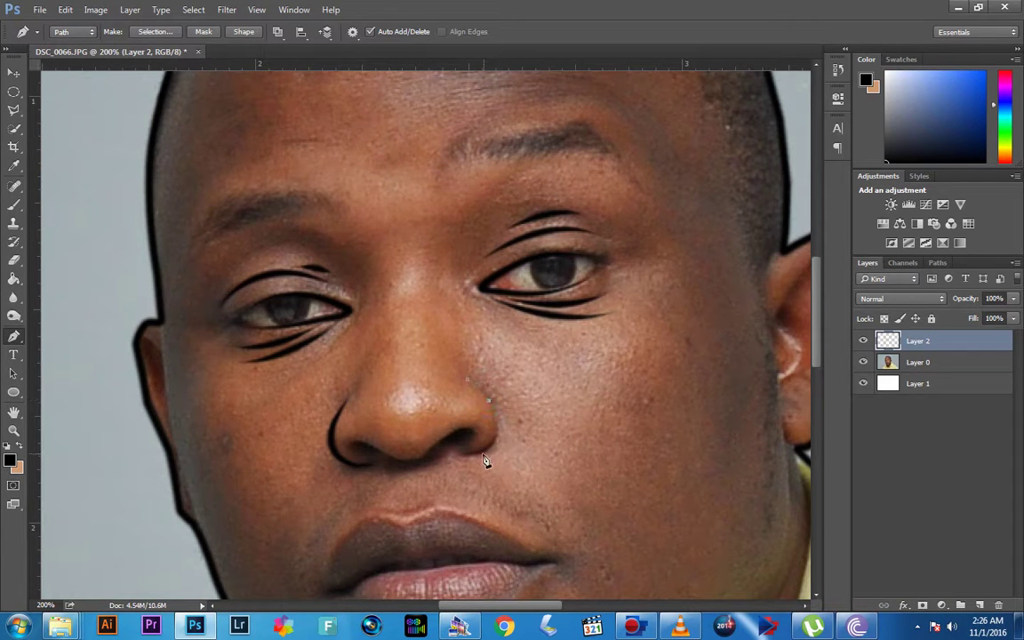
left_click_drag(490, 449, 471, 461)
right_click(13, 340)
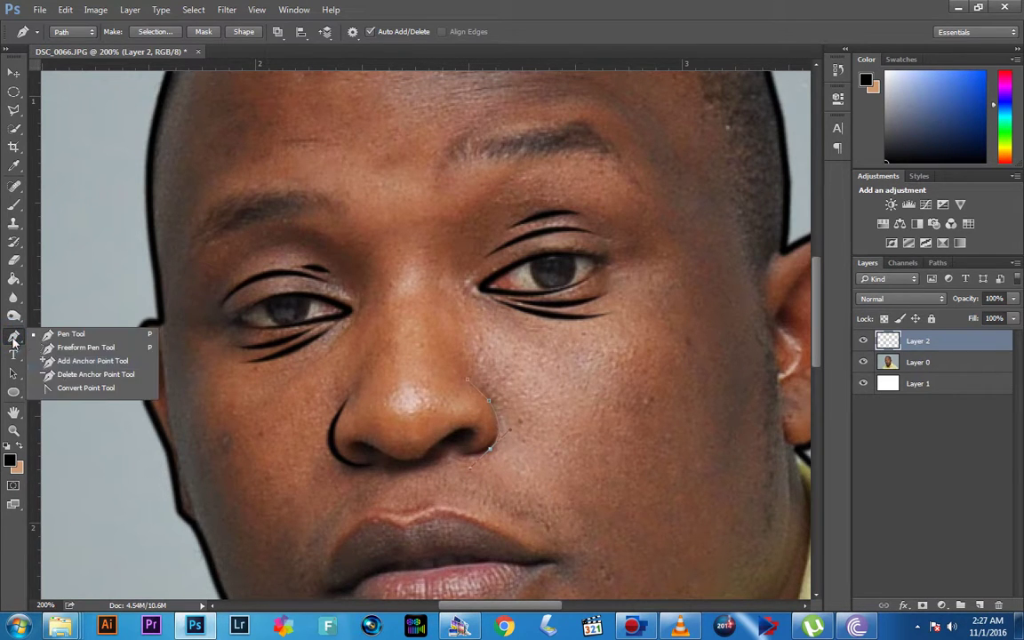
left_click(67, 390)
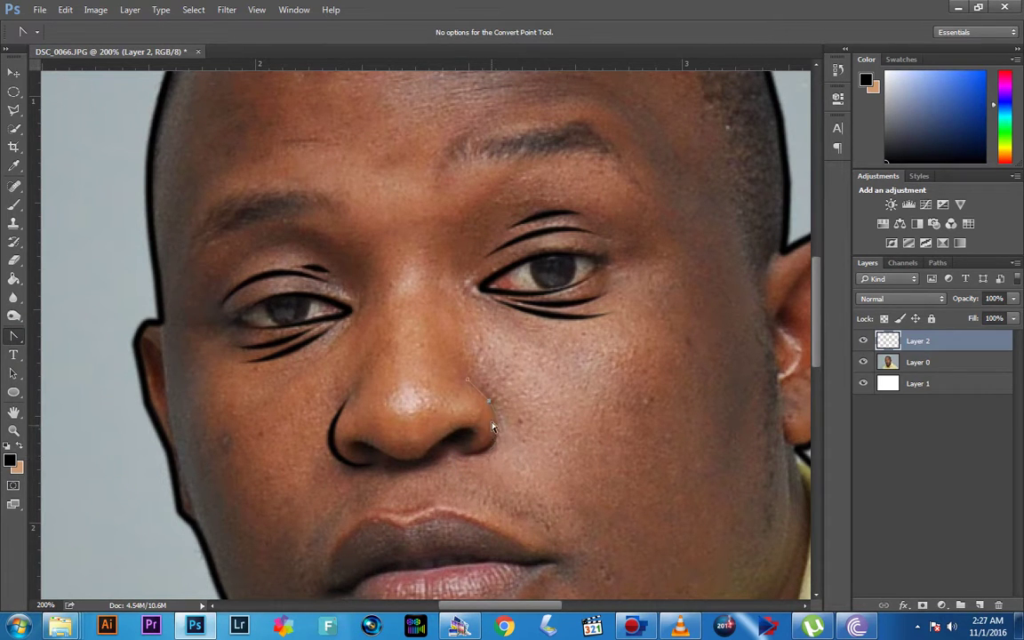
Step: Step backward twice and forward twice through the edit history
left_click(68, 11)
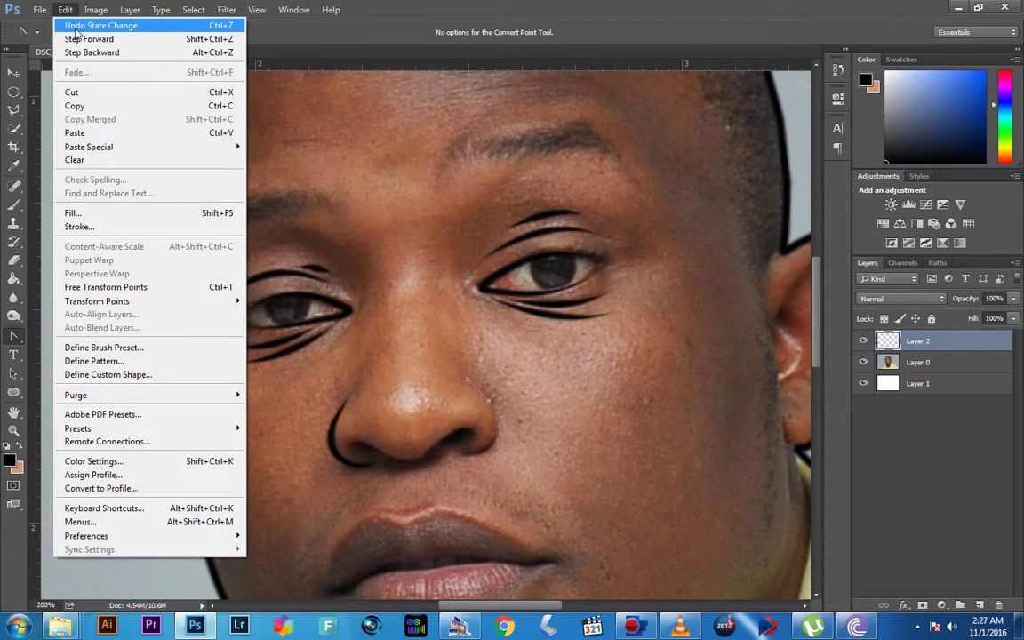
left_click(78, 51)
left_click(65, 10)
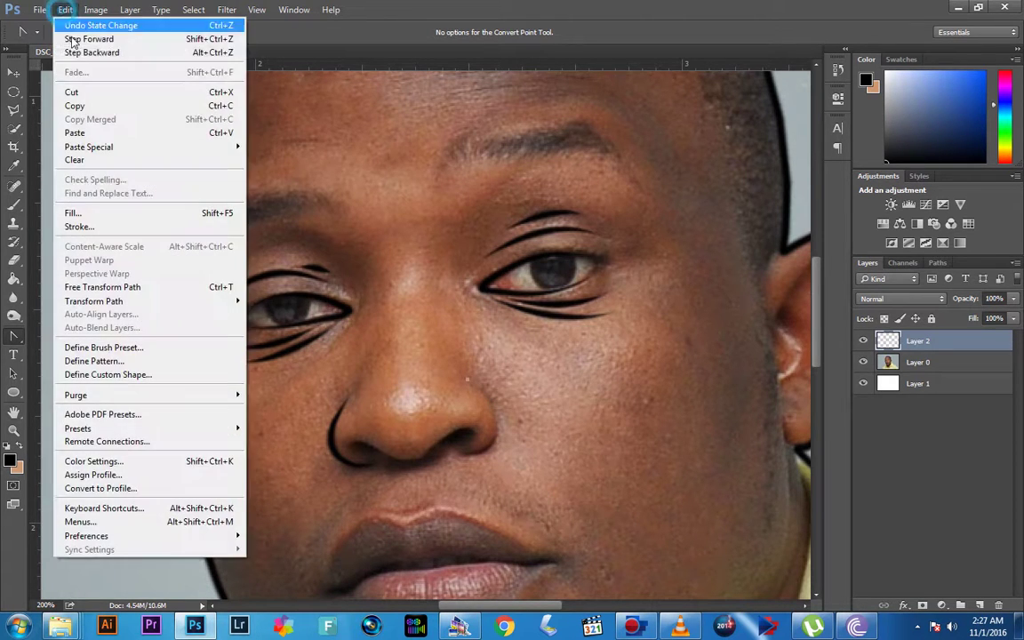
left_click(78, 40)
left_click(65, 10)
left_click(80, 40)
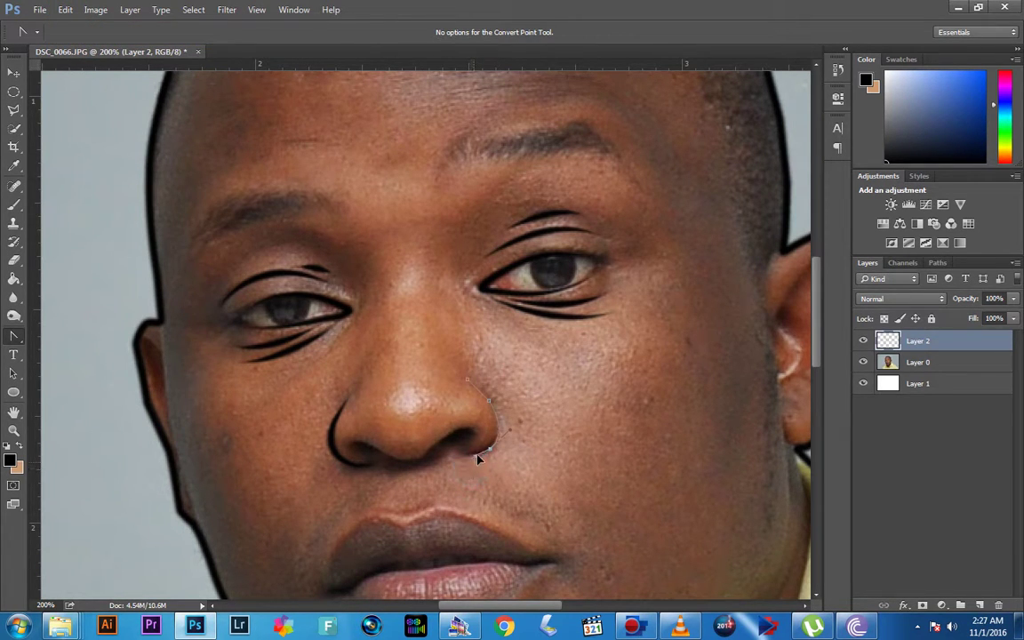
Step: Finish the nose path with the Pen tool and stroke it in black
right_click(13, 336)
left_click(58, 334)
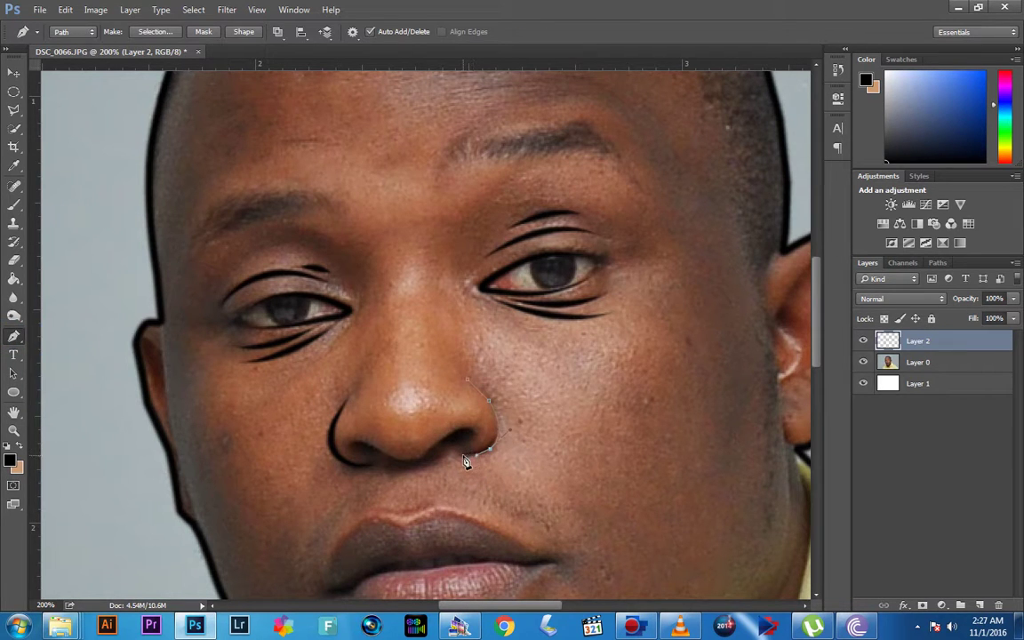
left_click(465, 460)
right_click(481, 406)
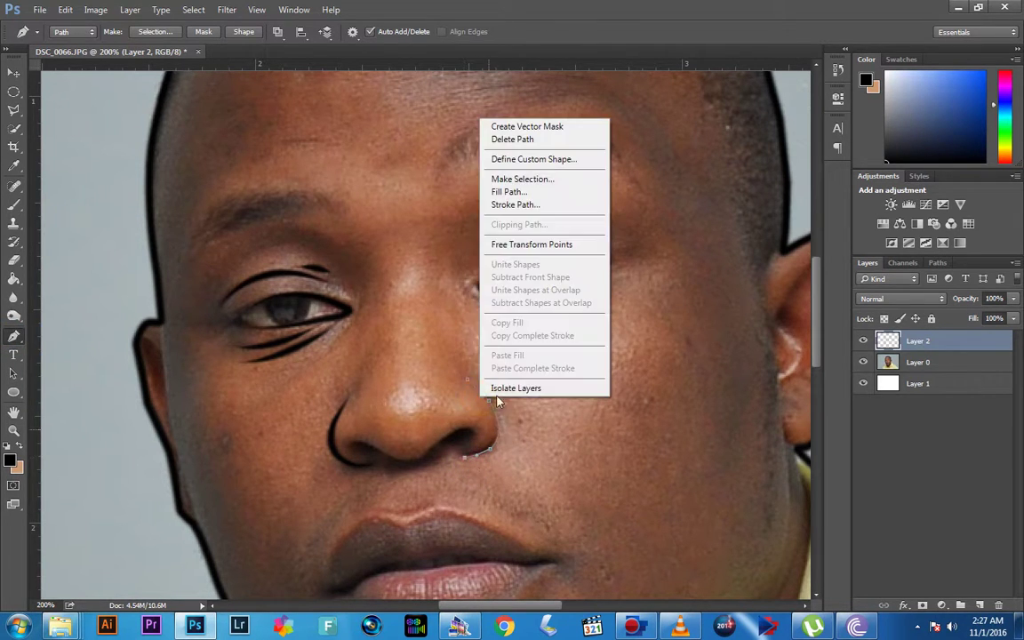
left_click(498, 188)
left_click(603, 211)
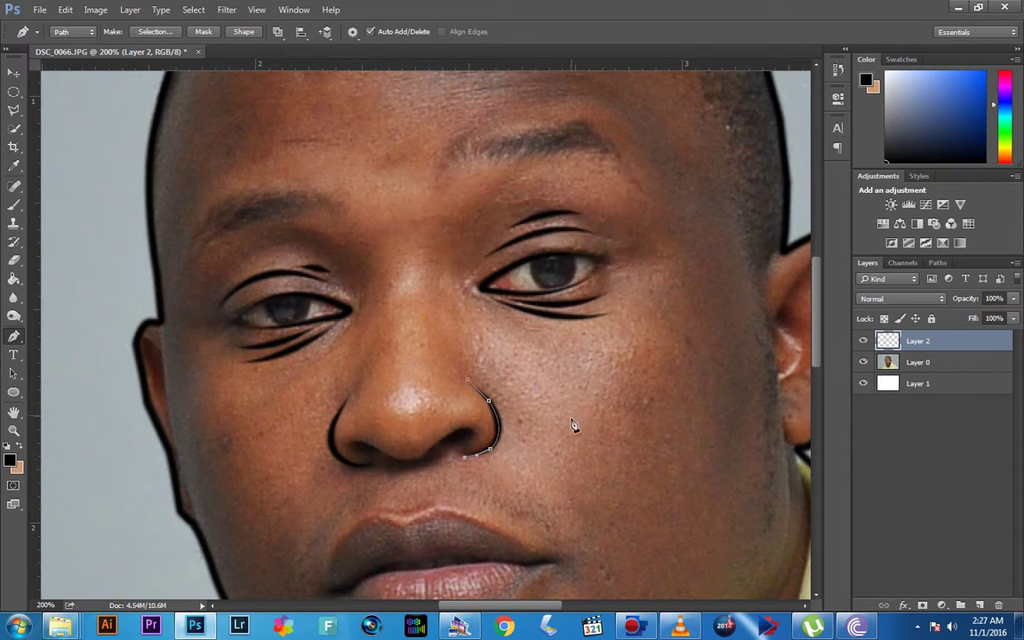
right_click(516, 385)
Step: Delete the old nose path and trace a new path under the nose between both nostrils
left_click(560, 135)
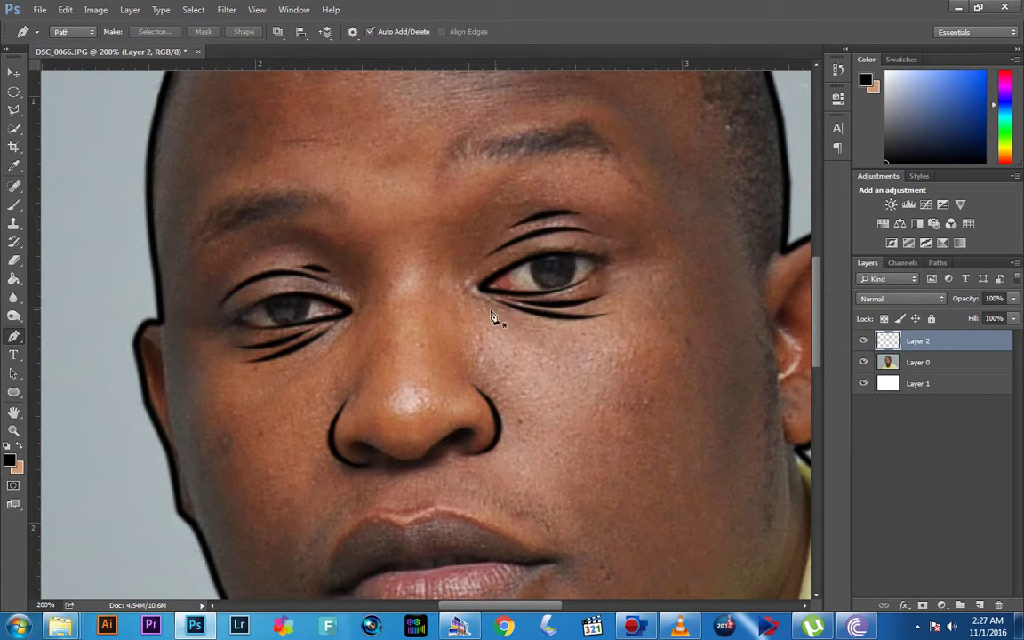
left_click(354, 444)
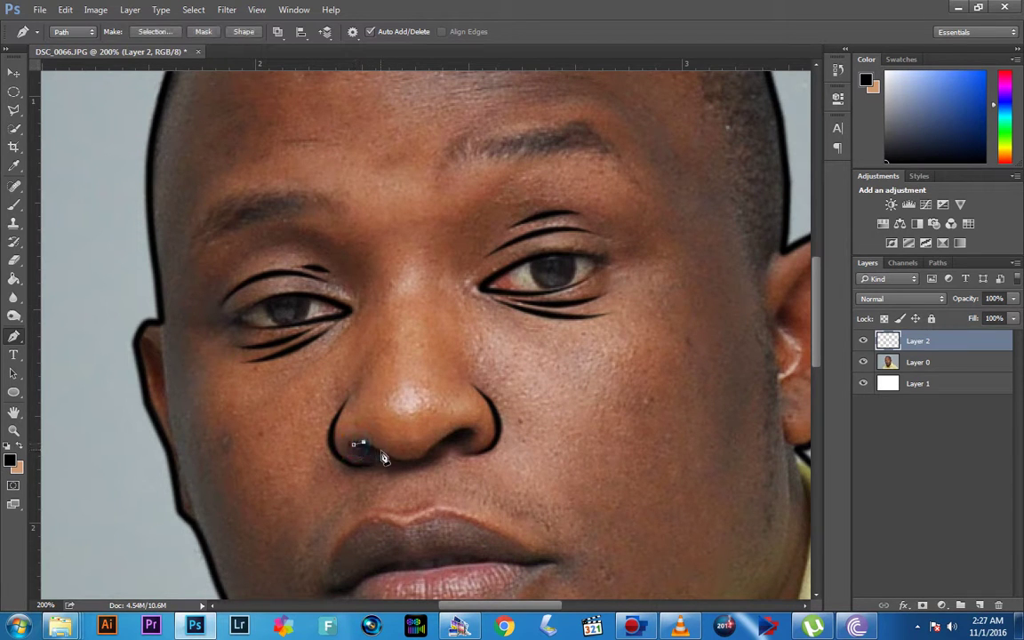
left_click(387, 457)
left_click(420, 461)
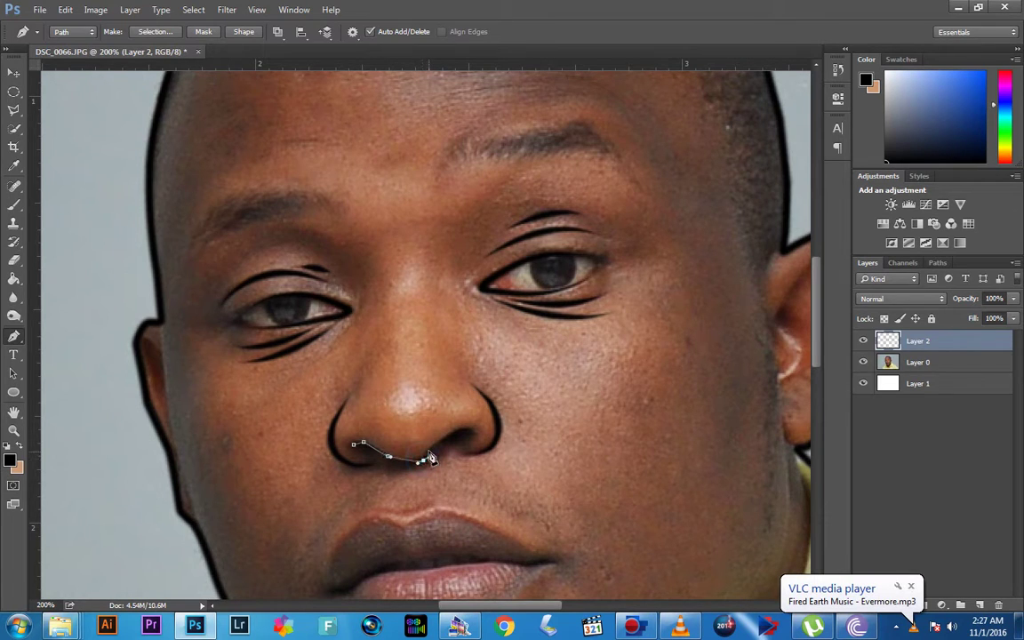
left_click_drag(435, 454, 441, 447)
left_click_drag(458, 434, 471, 434)
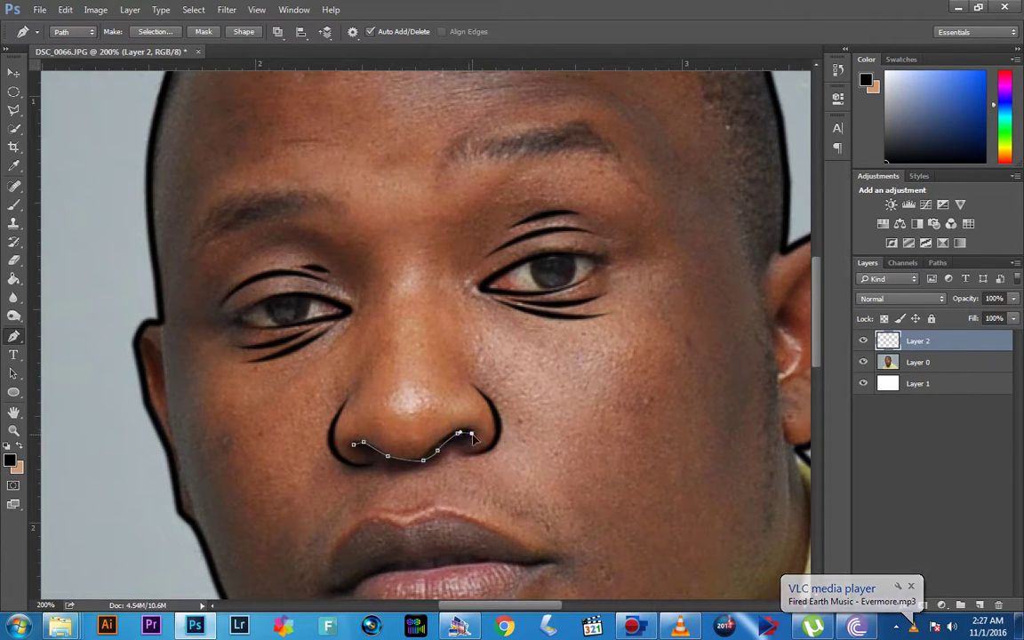
Step: Stroke the nose underside path in black and delete the work path
right_click(449, 444)
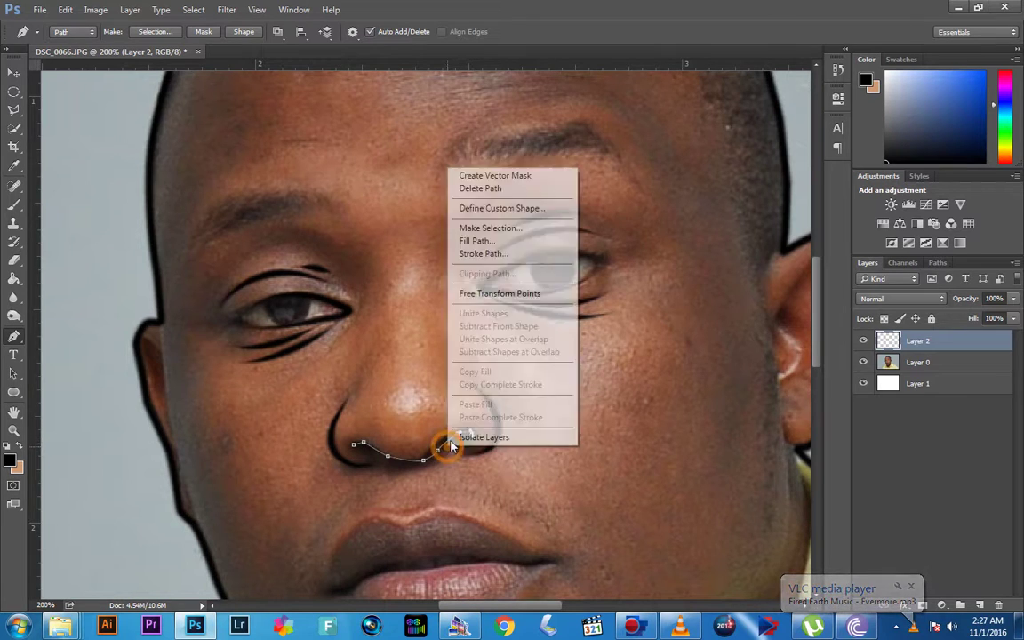
left_click(511, 256)
left_click(604, 209)
right_click(473, 350)
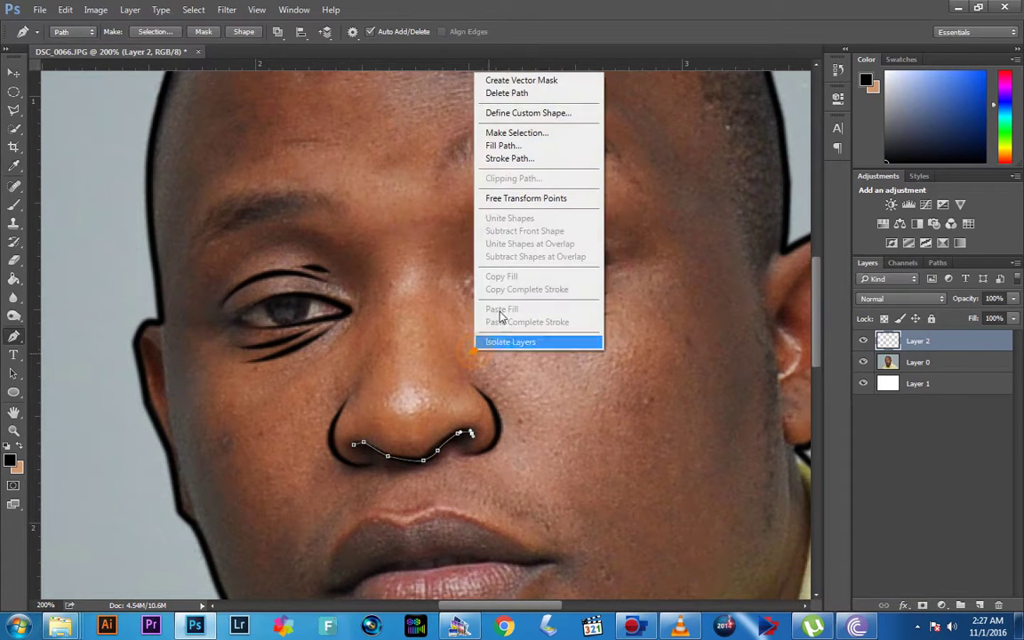
left_click(507, 92)
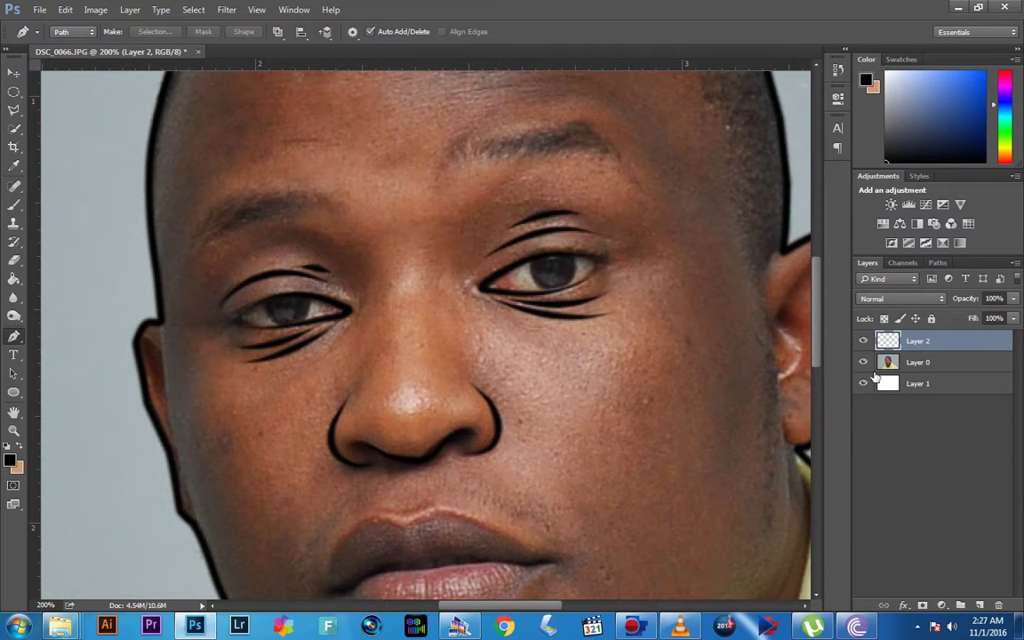
Step: Toggle the photo layer off and on to check the line art, then pan to the lips
left_click(862, 361)
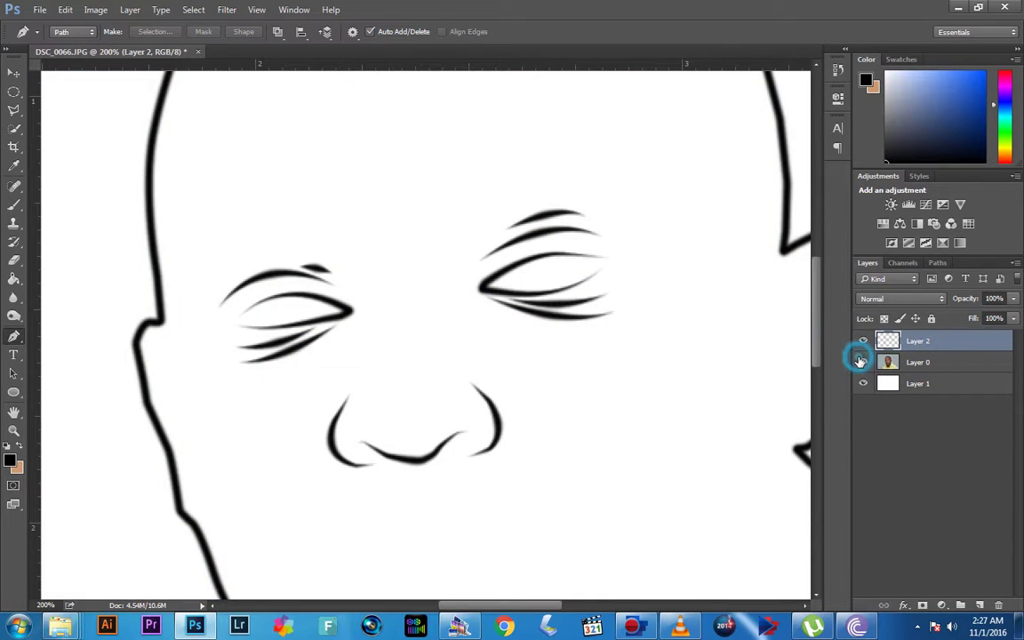
left_click(863, 362)
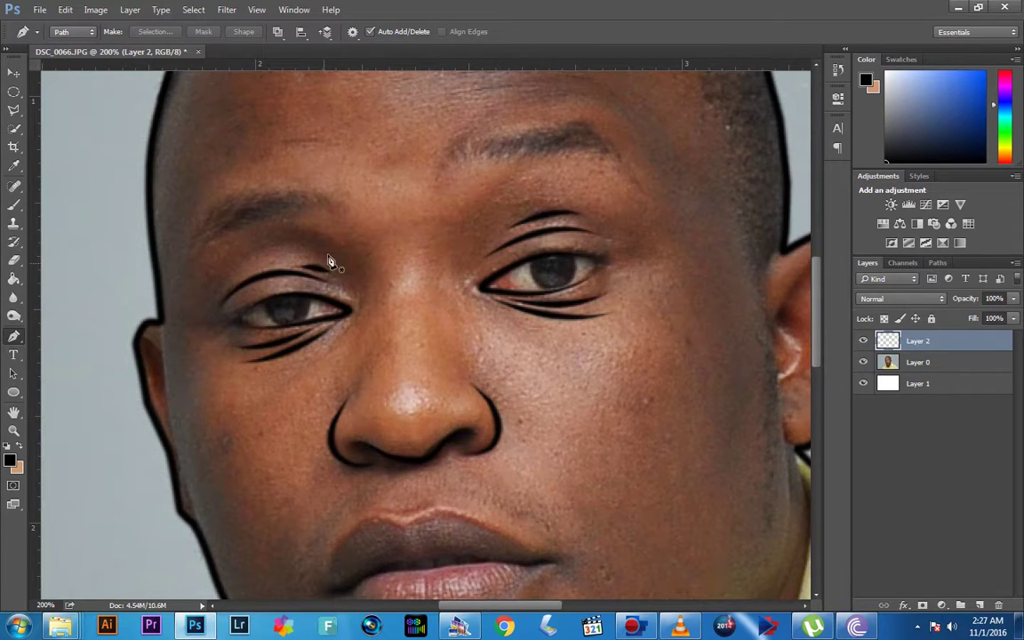
left_click_drag(462, 487, 428, 419)
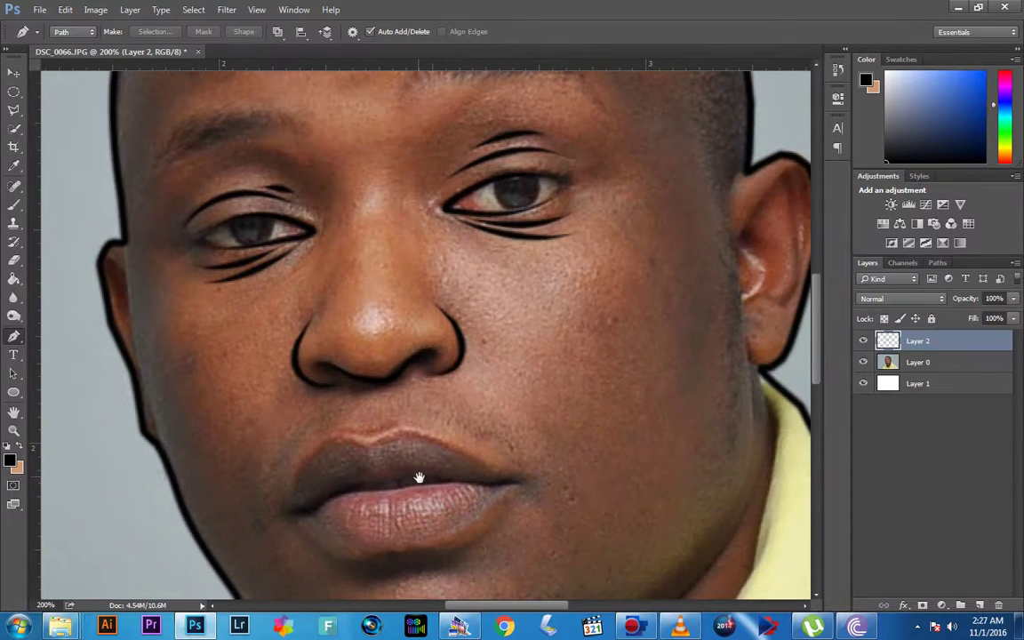
Step: Stroke a black line along the ear's top and back rim, then delete the path
left_click_drag(419, 477, 354, 441)
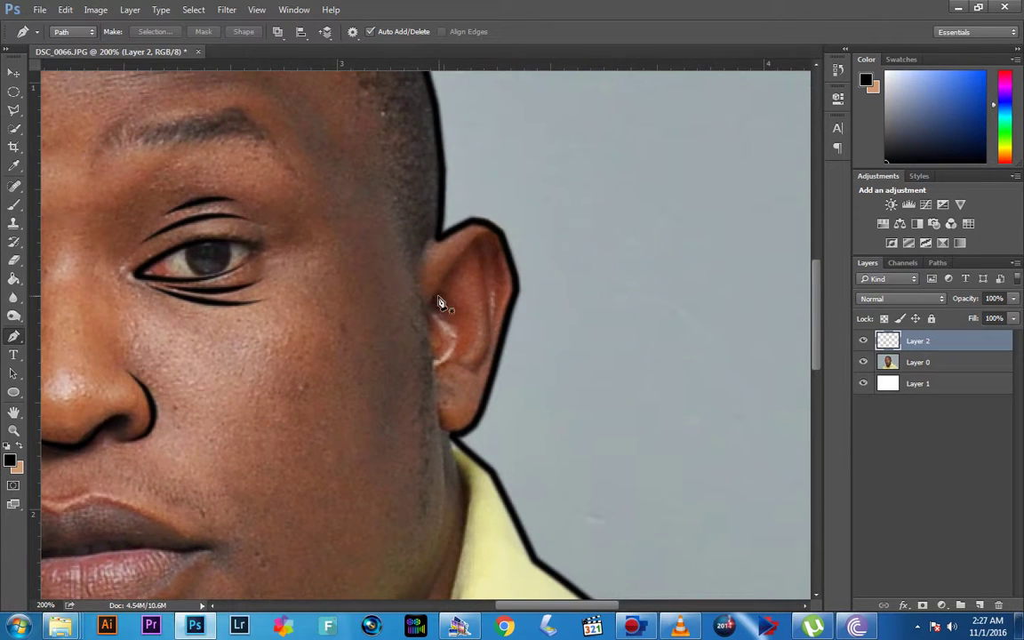
left_click(426, 310)
left_click(443, 281)
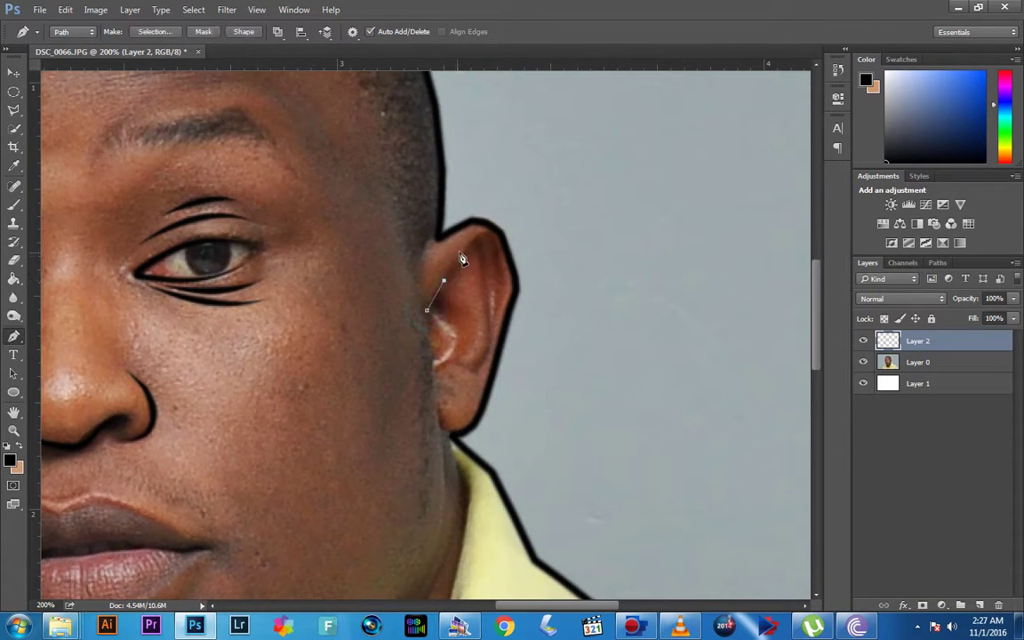
left_click(470, 246)
left_click(487, 238)
left_click(507, 252)
left_click(503, 285)
right_click(488, 304)
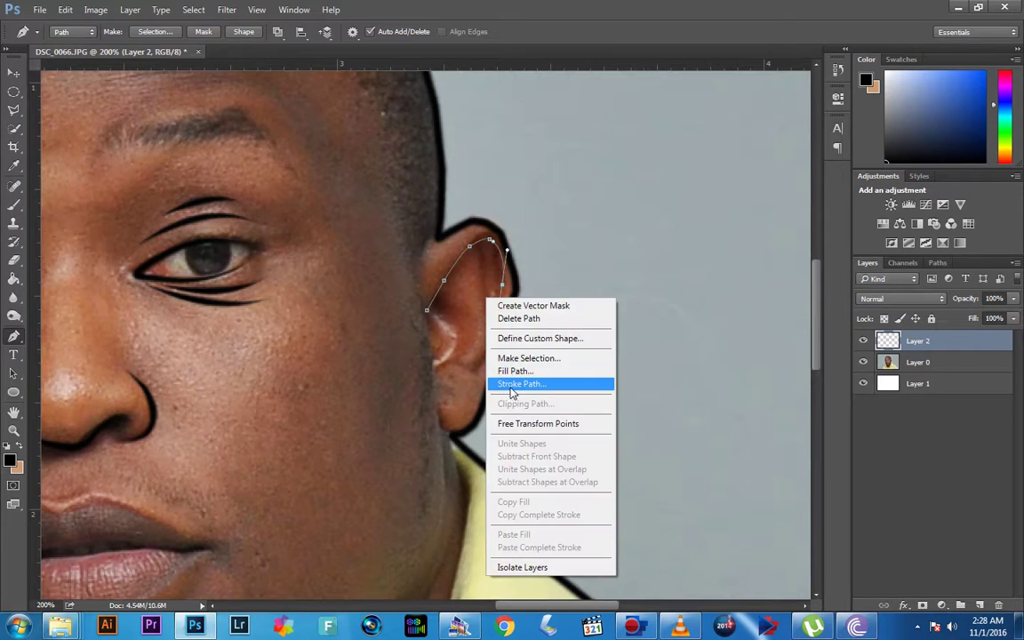
left_click(534, 382)
left_click(596, 213)
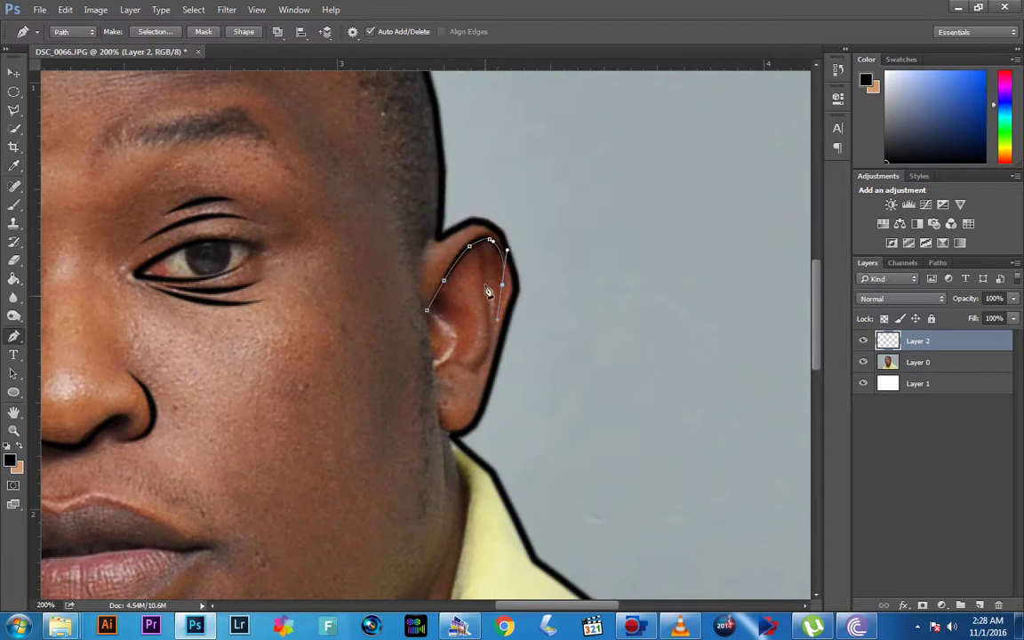
right_click(491, 269)
left_click(510, 296)
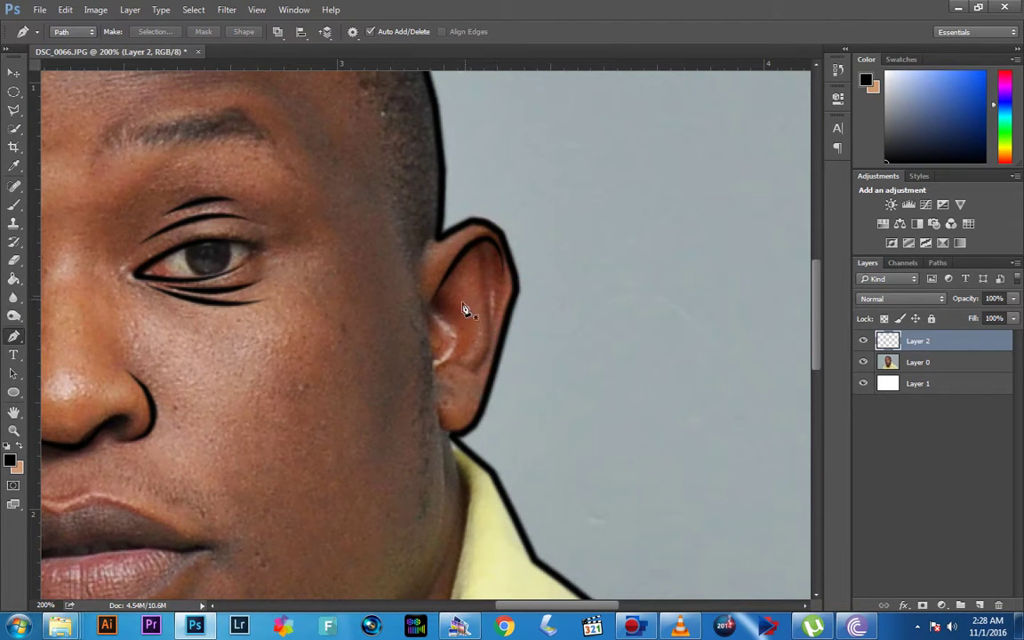
Step: Stroke a curved black line lower inside the ear and delete its path
left_click(480, 258)
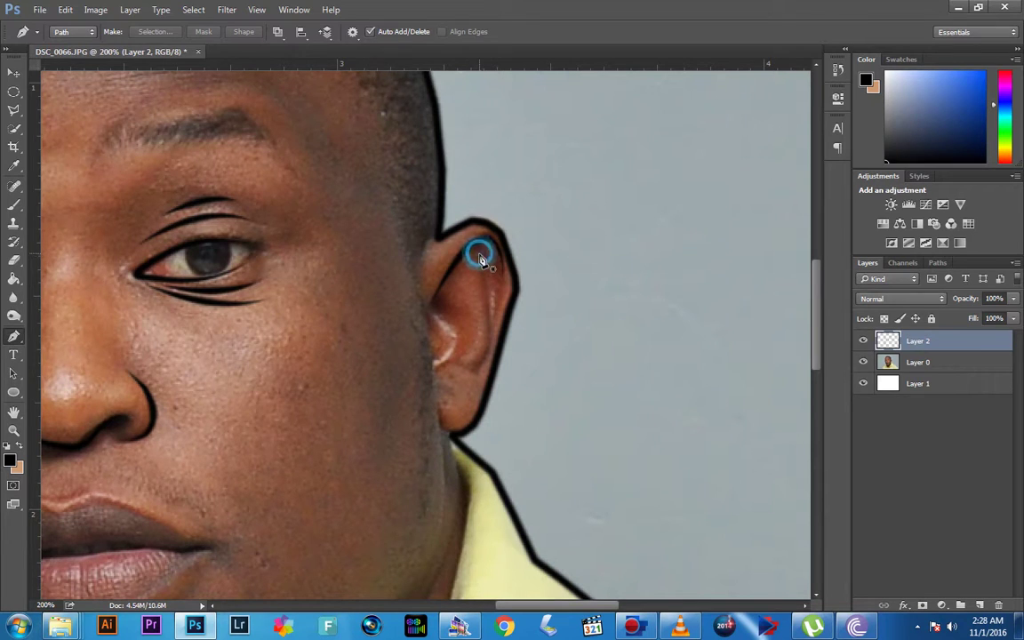
left_click(488, 308)
left_click_drag(480, 359, 466, 369)
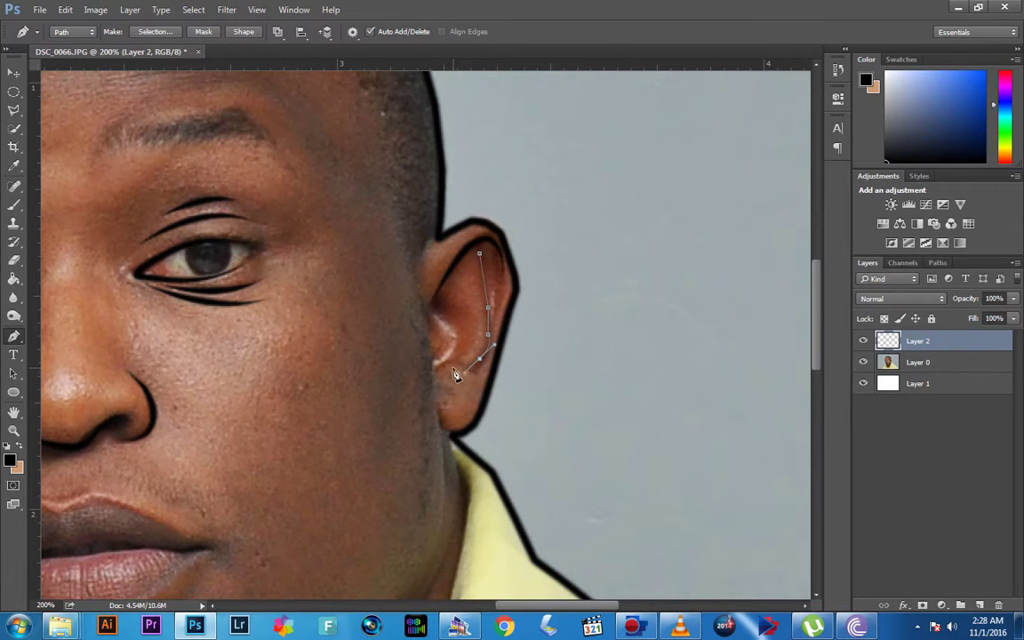
right_click(492, 289)
left_click(515, 369)
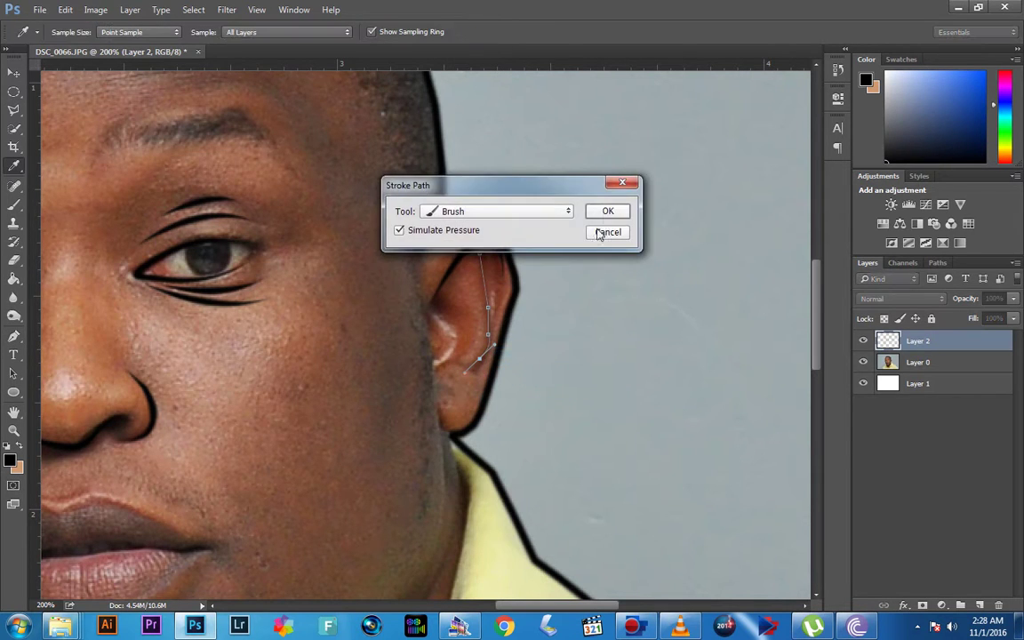
key("Return")
right_click(436, 256)
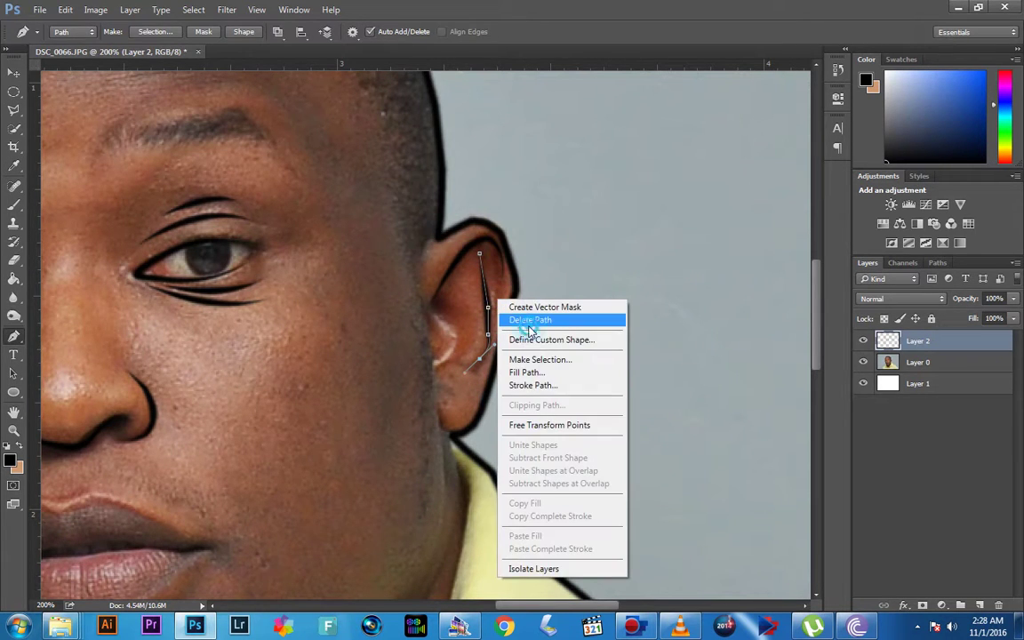
left_click(484, 286)
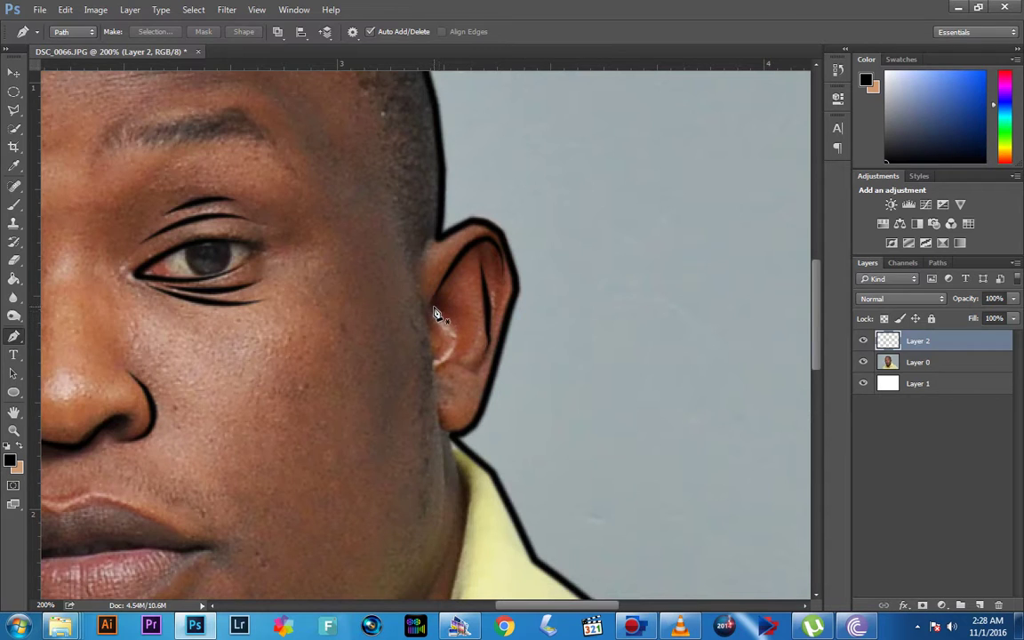
Step: Stroke a black curve near the ear opening, delete the path, and zoom out
left_click_drag(433, 306, 446, 317)
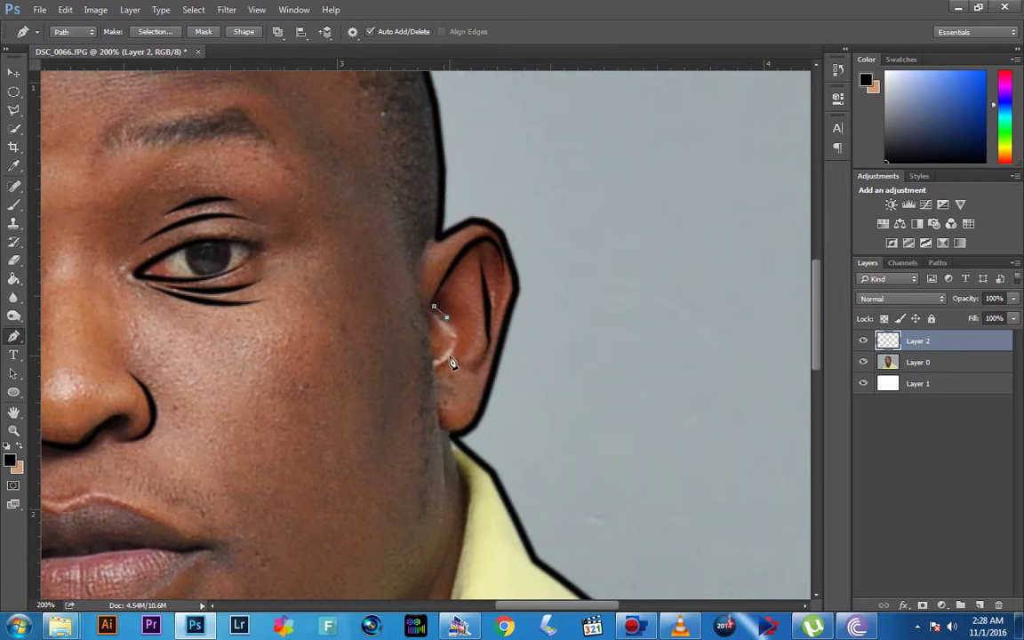
left_click_drag(449, 357, 438, 364)
right_click(435, 309)
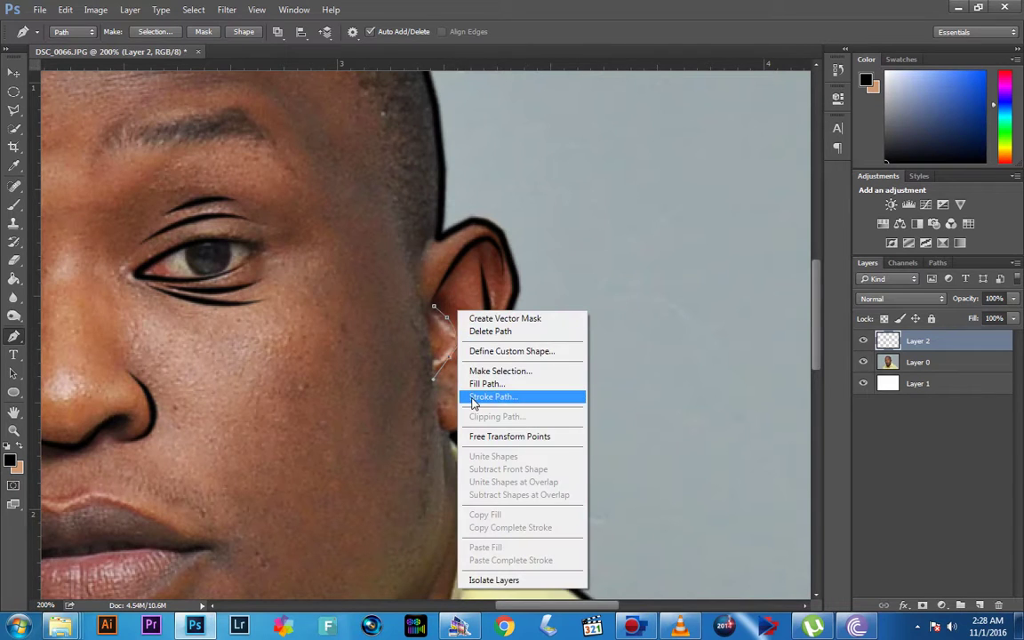
left_click(473, 397)
right_click(457, 316)
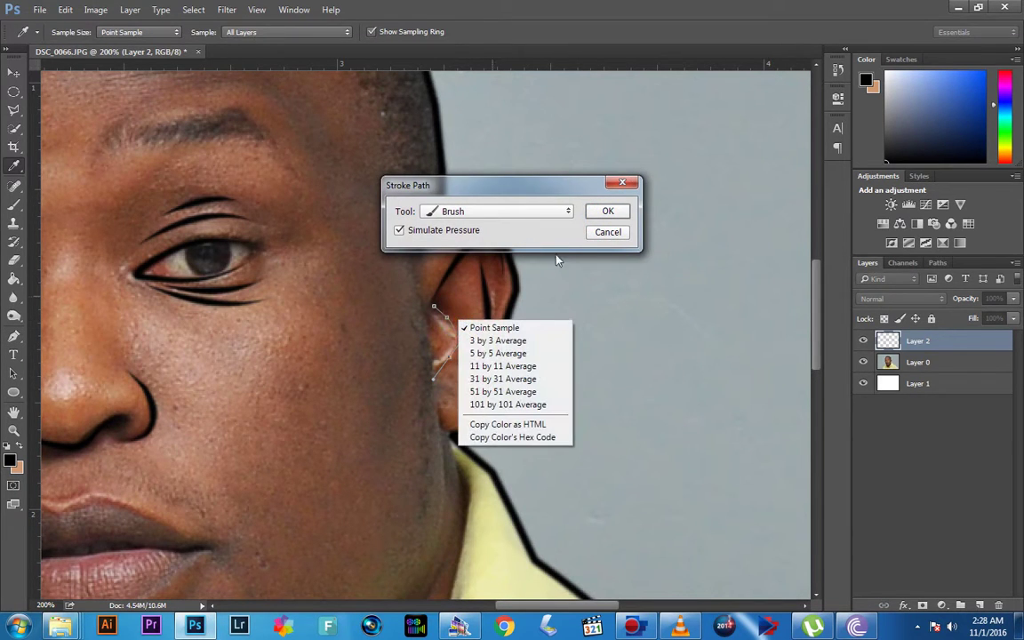
left_click(602, 215)
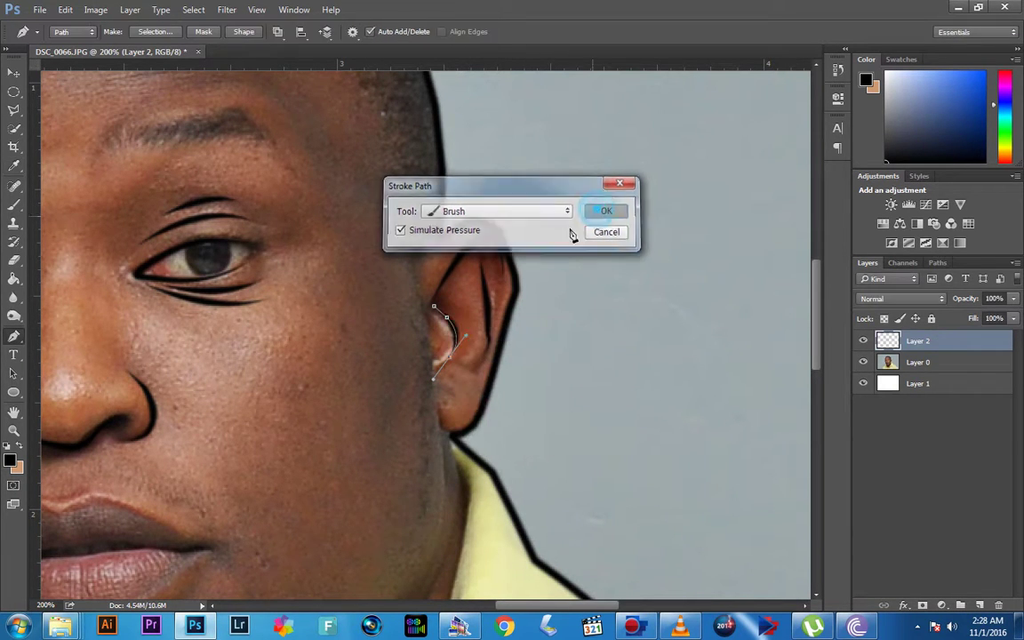
left_click(607, 211)
right_click(466, 298)
left_click(502, 313)
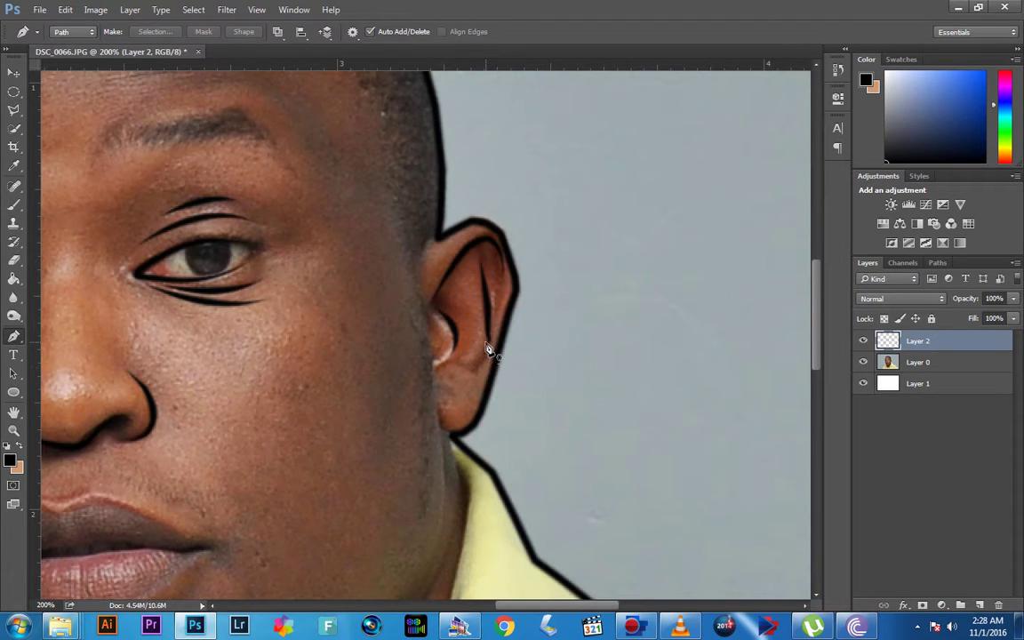
key("ctrl+minus")
Step: Check the line art, then stroke a short black curve around the earlobe and delete the path
left_click(862, 363)
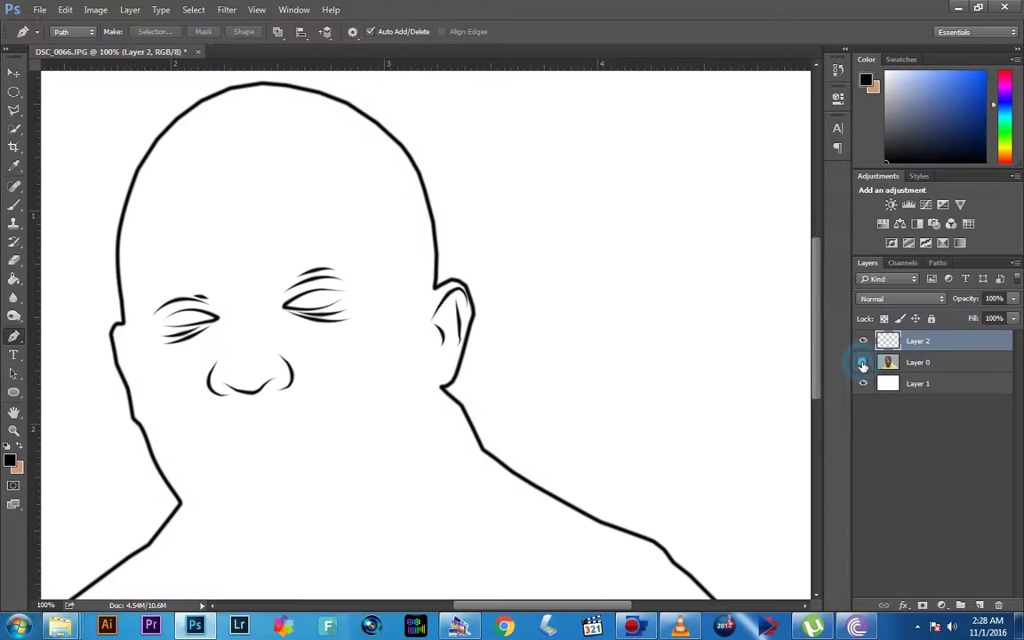
left_click(863, 363)
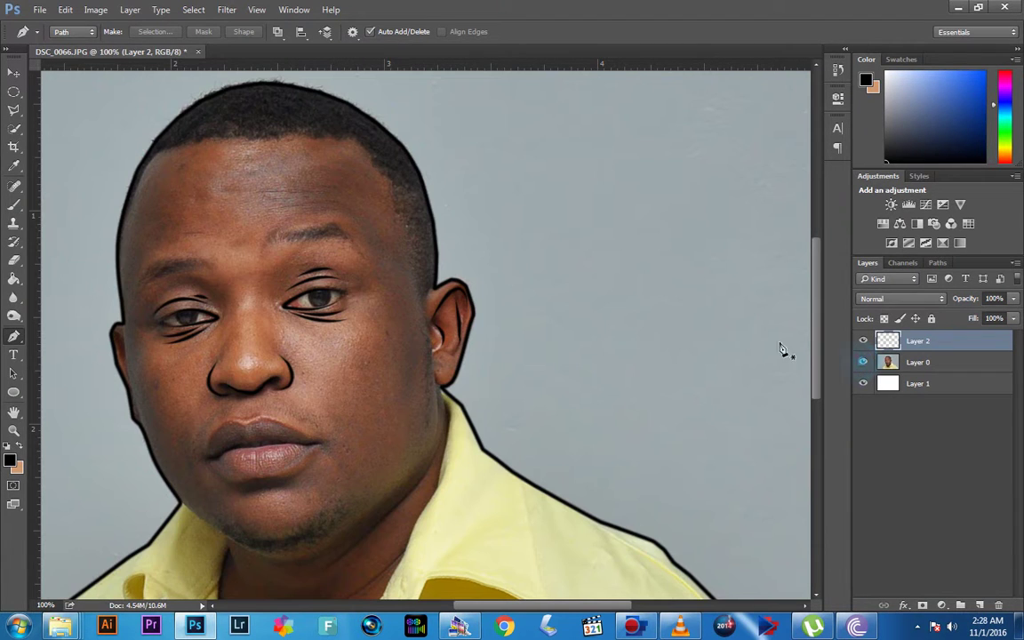
left_click(437, 360)
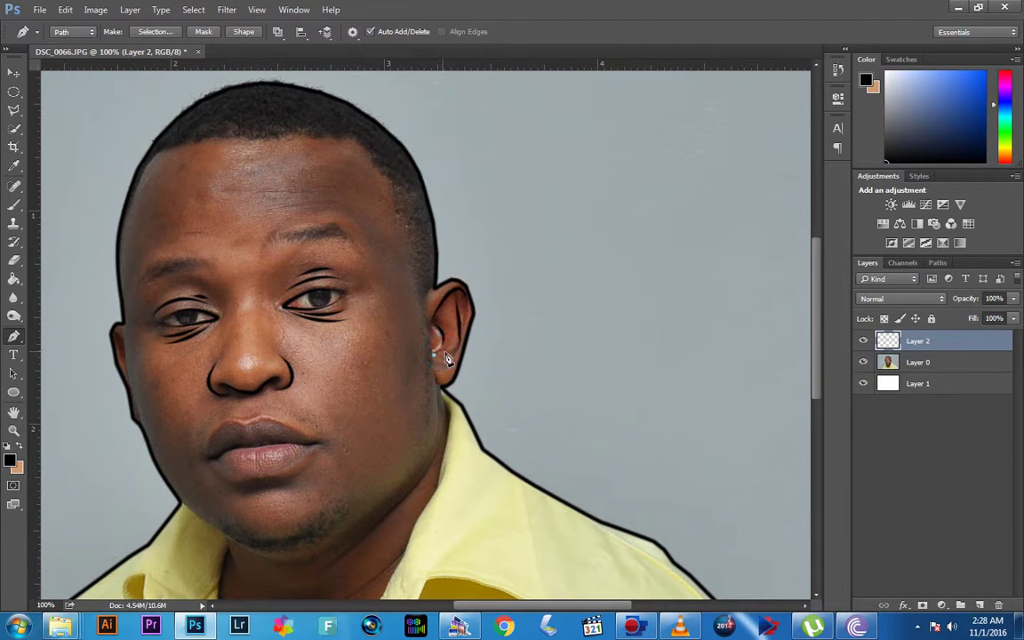
left_click(447, 355)
left_click(450, 349)
right_click(453, 349)
left_click(488, 152)
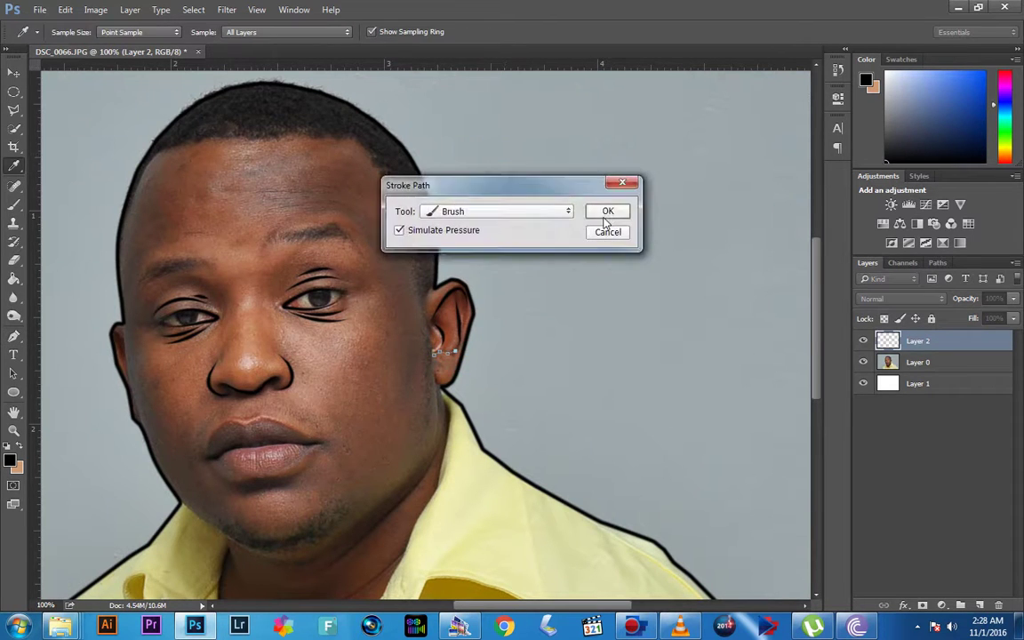
left_click(604, 210)
right_click(474, 320)
left_click(482, 335)
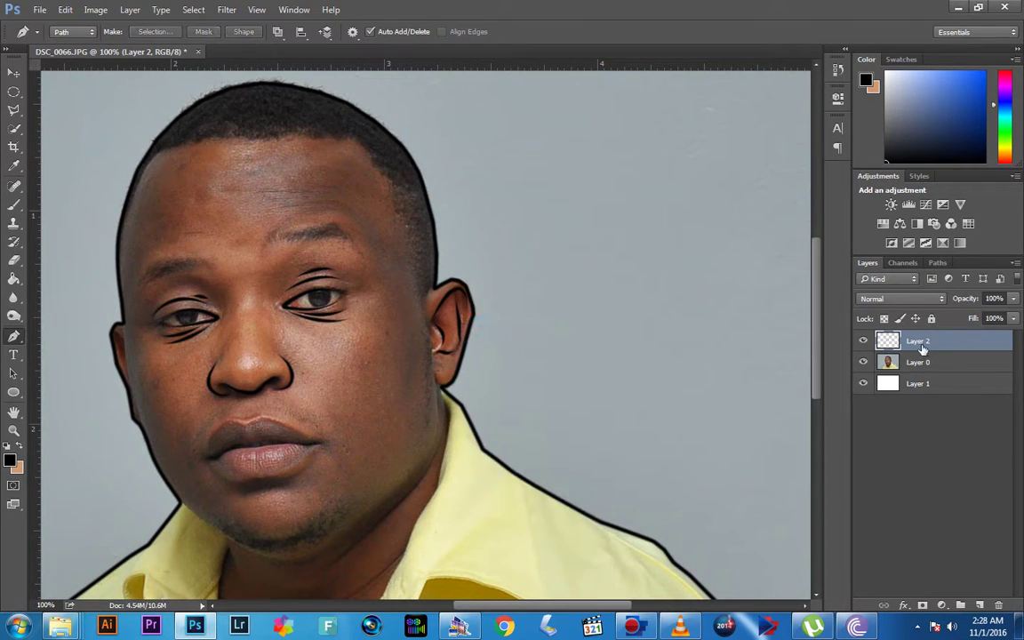
Step: Toggle the photo layer's visibility to compare, then zoom back in on the face
left_click(862, 362)
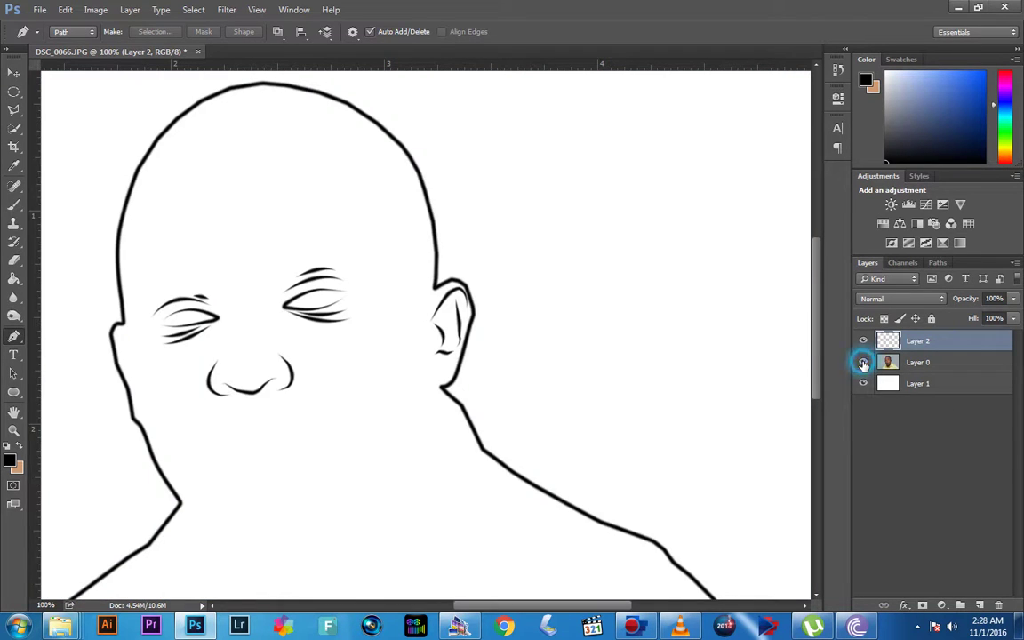
left_click(863, 364)
left_click(863, 364)
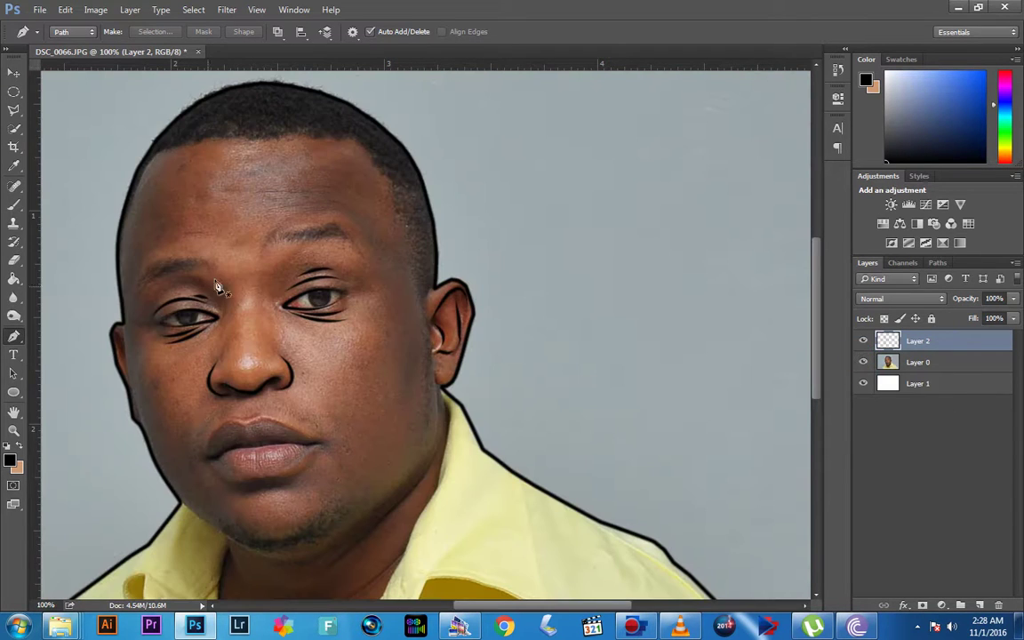
key("ctrl+plus")
key("ctrl+plus")
Step: Stroke a black line down the left ear from top to earlobe, delete the path, and zoom out
left_click_drag(229, 334, 495, 337)
left_click(160, 290)
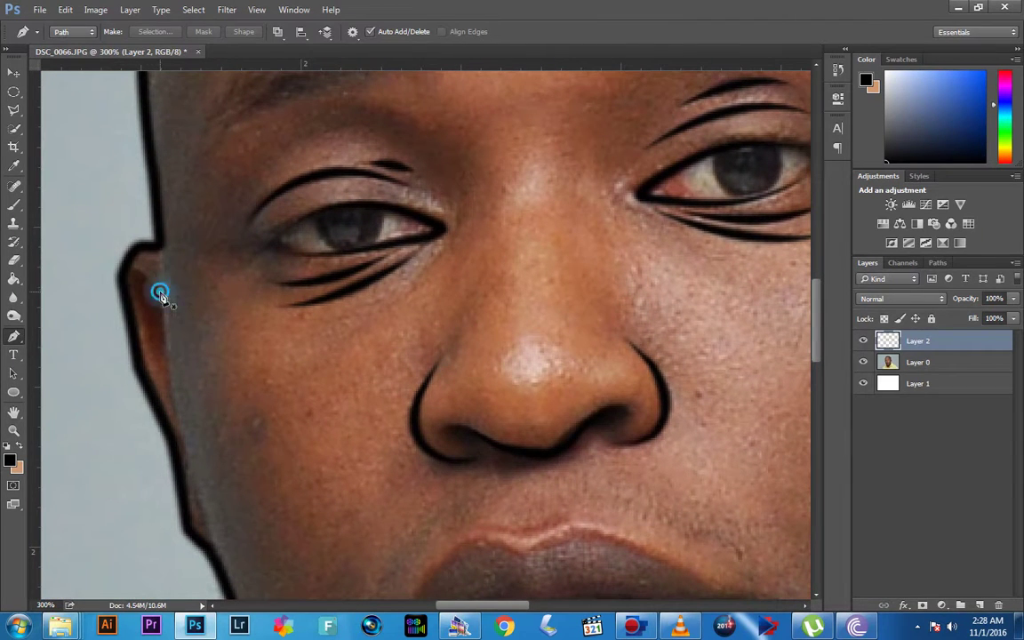
left_click(140, 278)
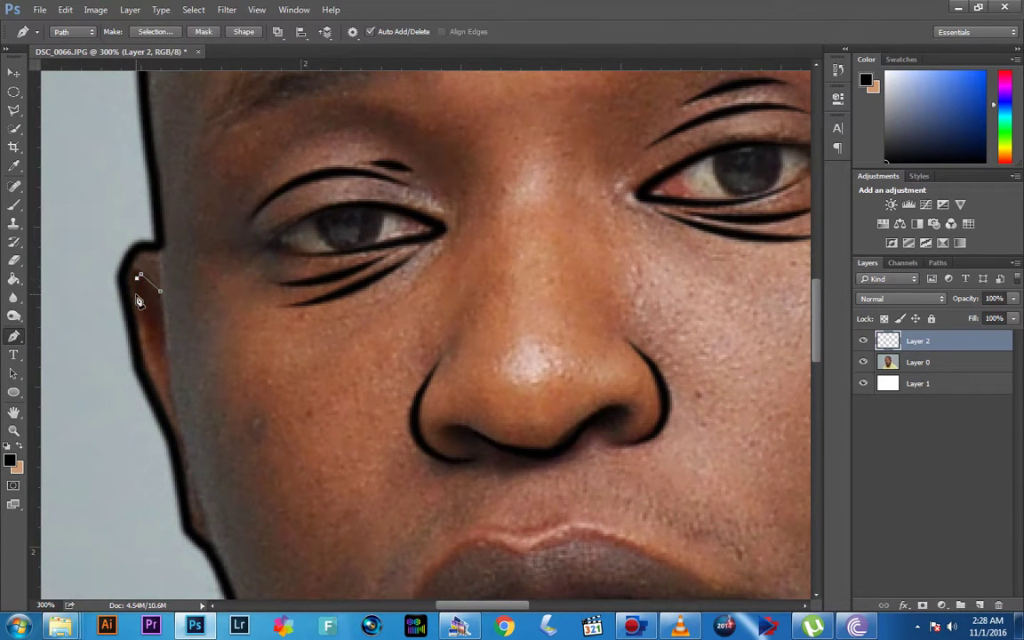
left_click(147, 347)
left_click(157, 378)
left_click(166, 399)
right_click(153, 328)
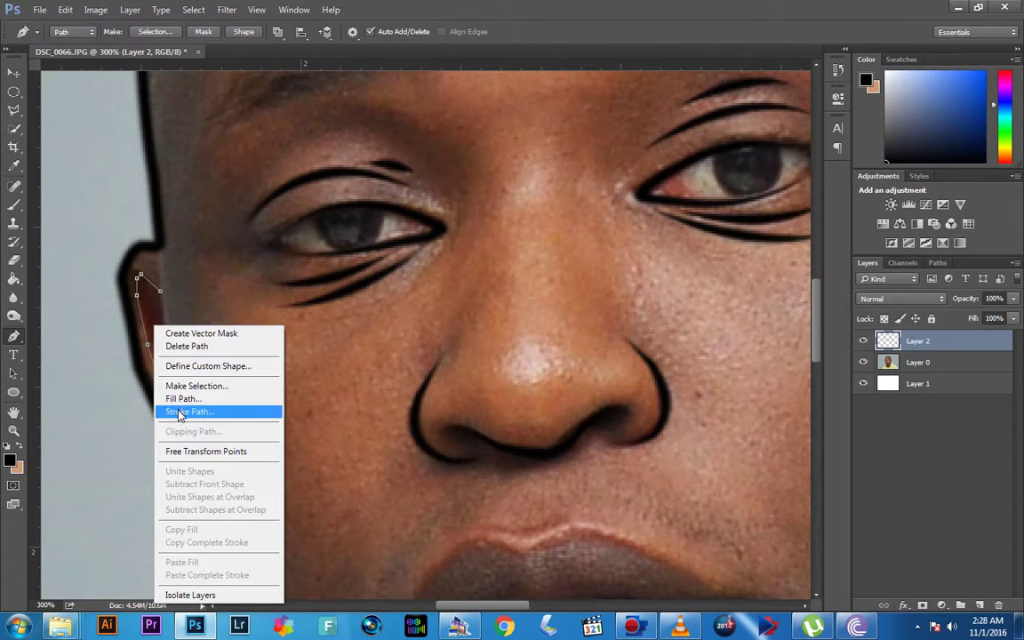
left_click(178, 412)
left_click(610, 215)
right_click(188, 340)
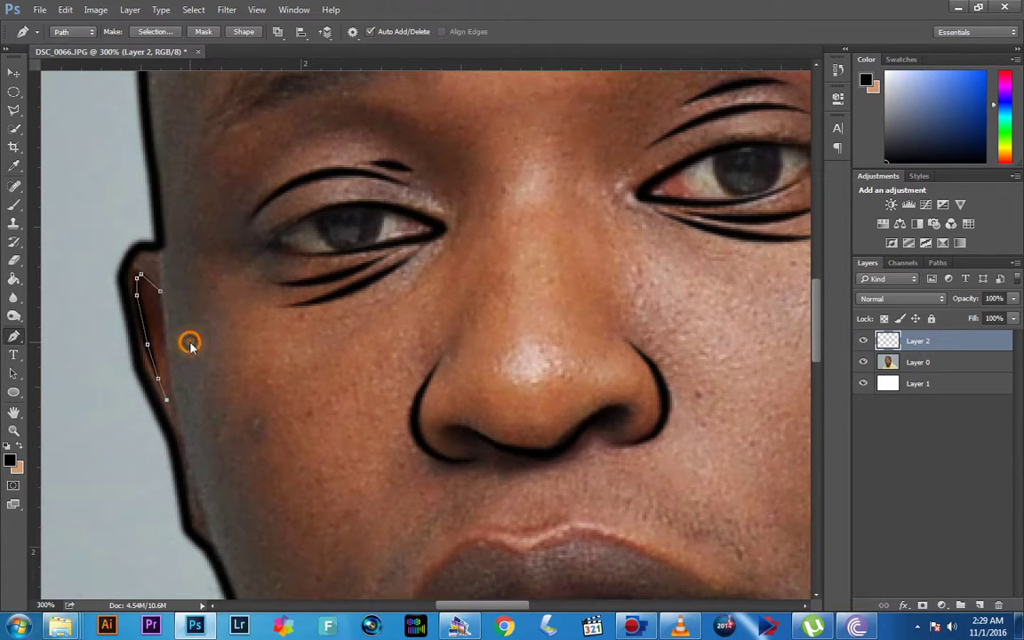
left_click(233, 89)
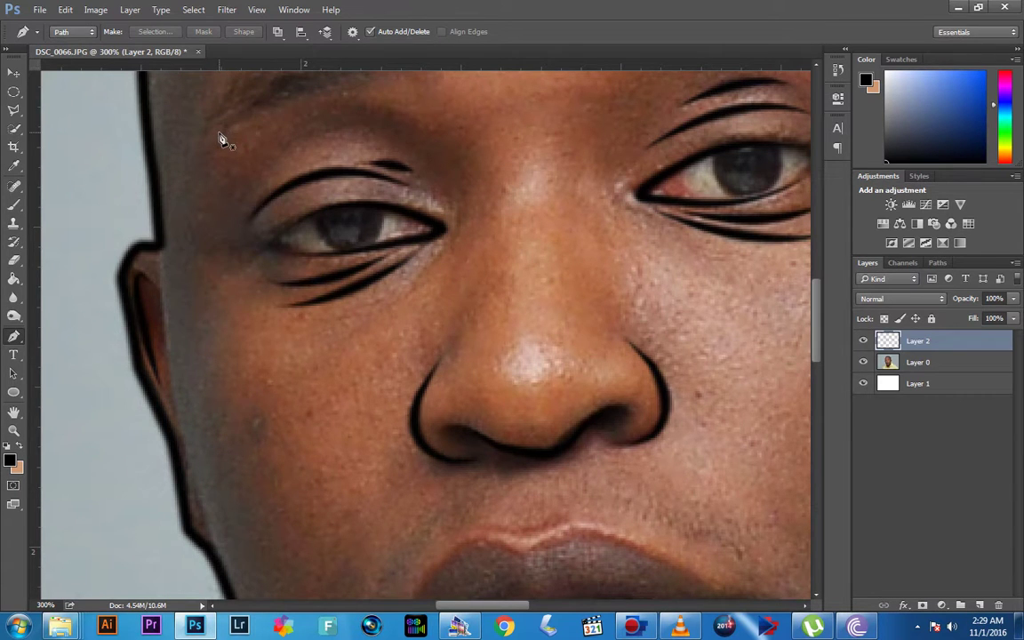
key("ctrl+minus")
key("ctrl+minus")
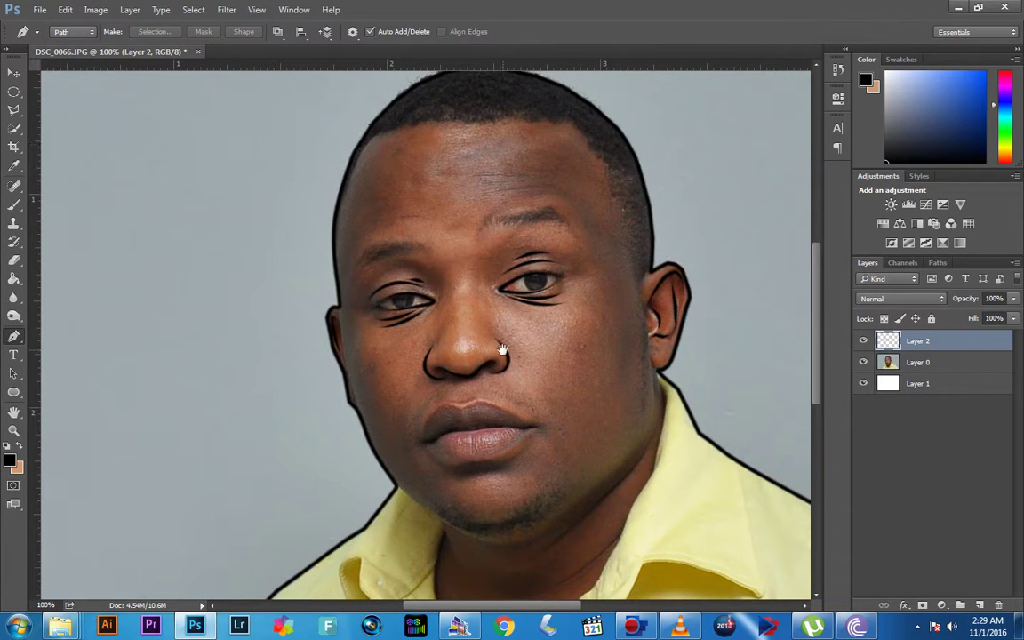
Step: Zoom in on the mouth and draw a curved Pen path along the upper lip
left_click_drag(503, 350, 459, 379)
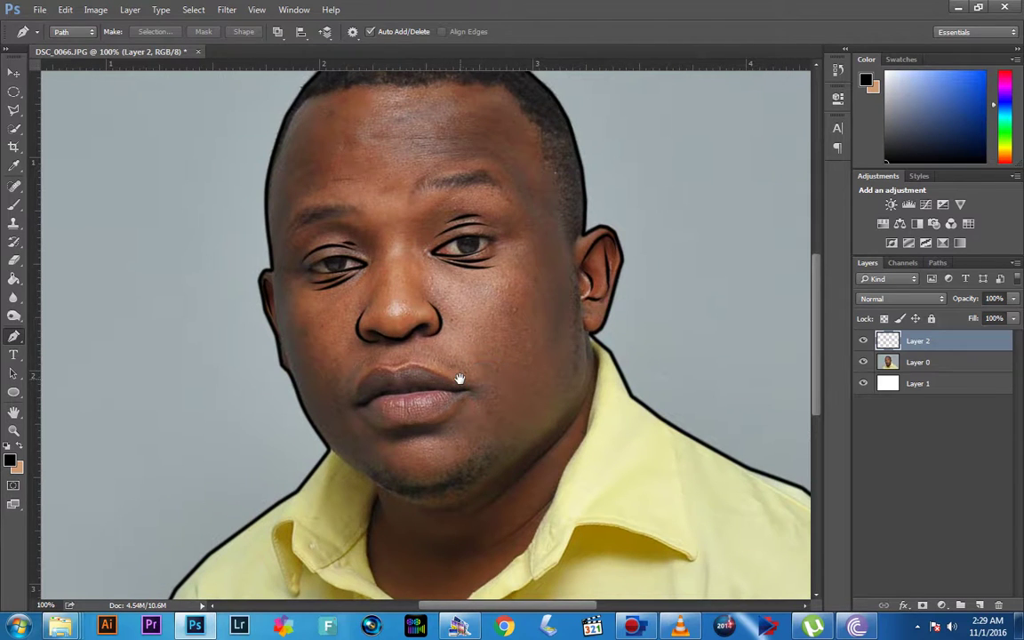
key("ctrl+plus")
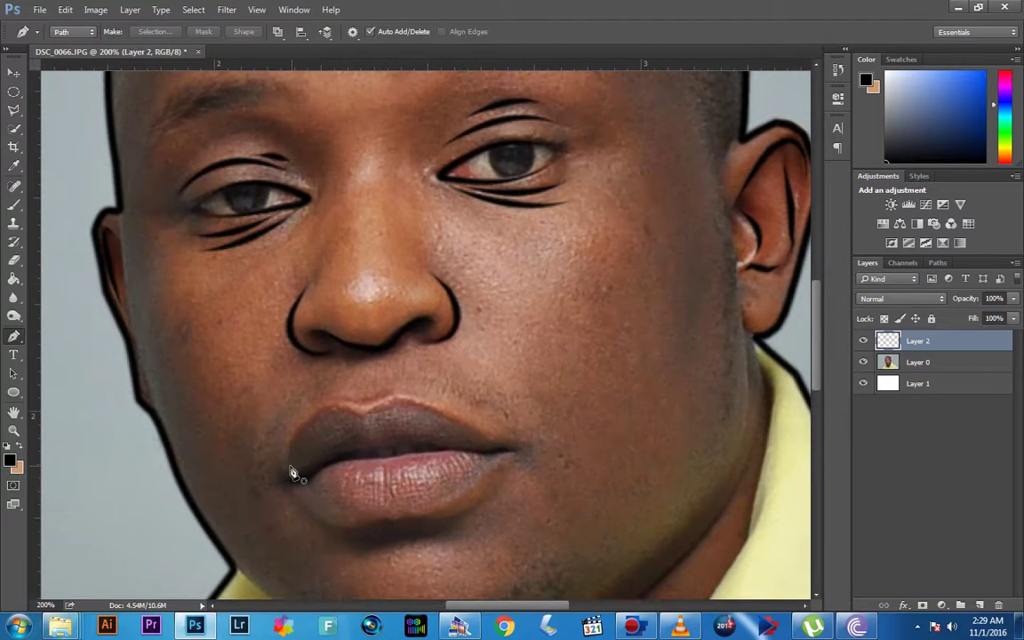
left_click(282, 472)
left_click_drag(327, 409, 358, 411)
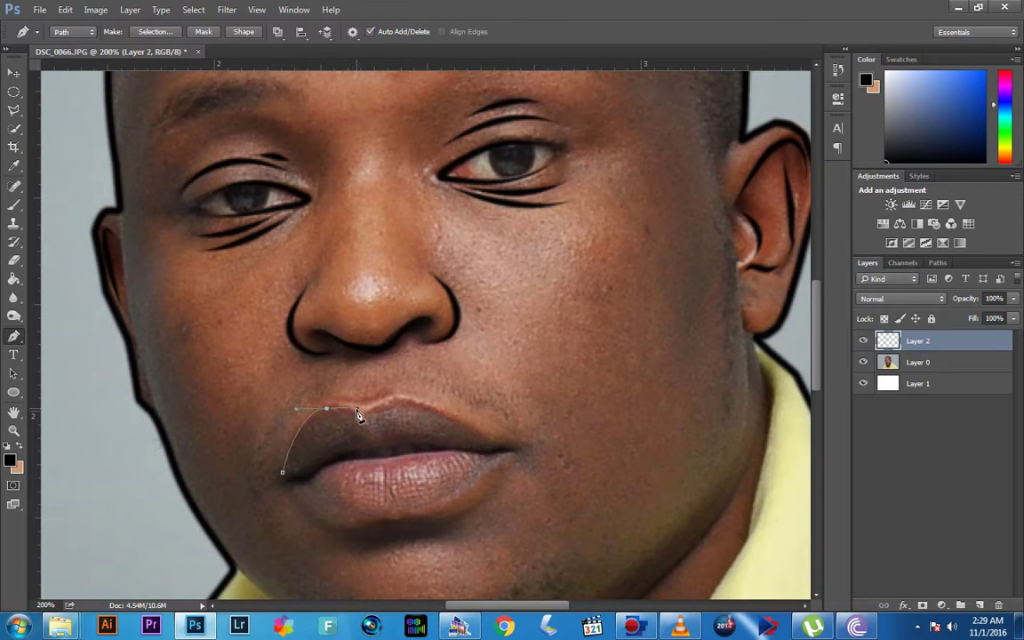
left_click(365, 413)
left_click(392, 401)
left_click_drag(494, 432, 510, 455)
Step: Flatten the path's end curve with the Convert Point tool and add a final anchor at the lip corner
right_click(14, 342)
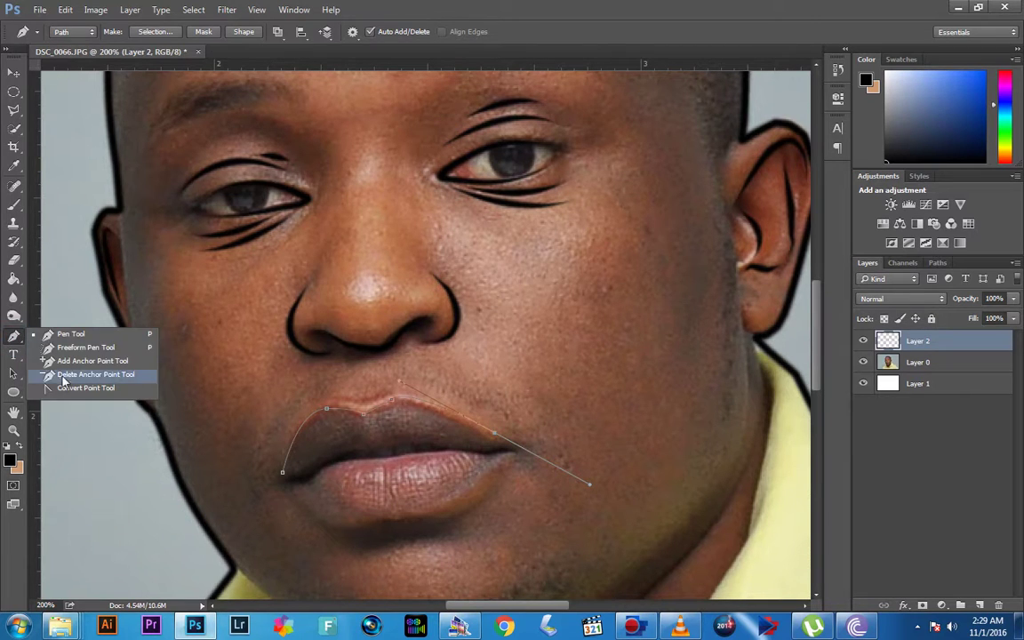
left_click(57, 351)
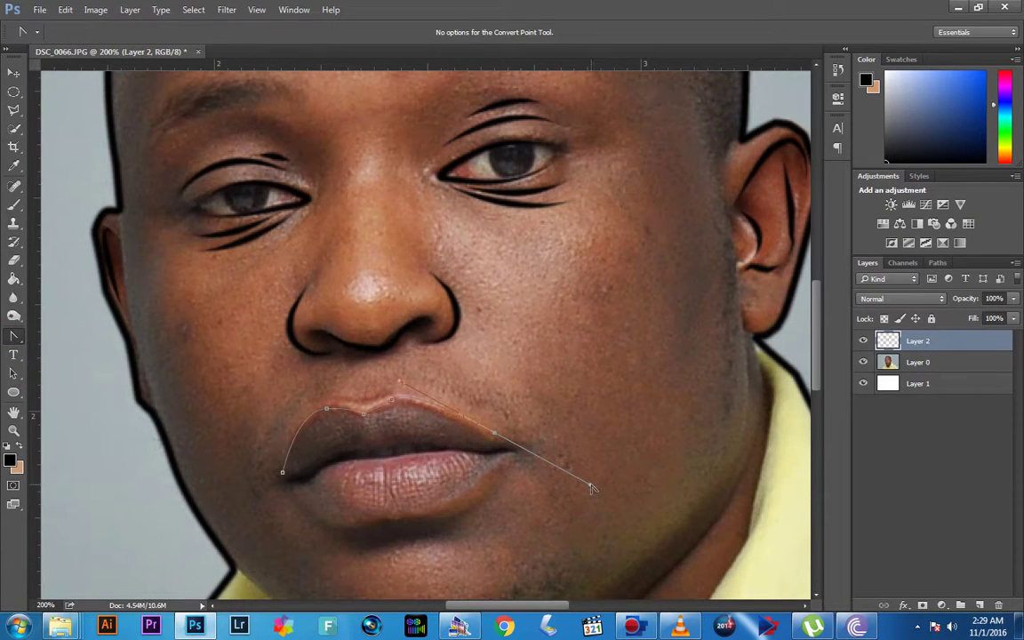
left_click_drag(591, 487, 549, 466)
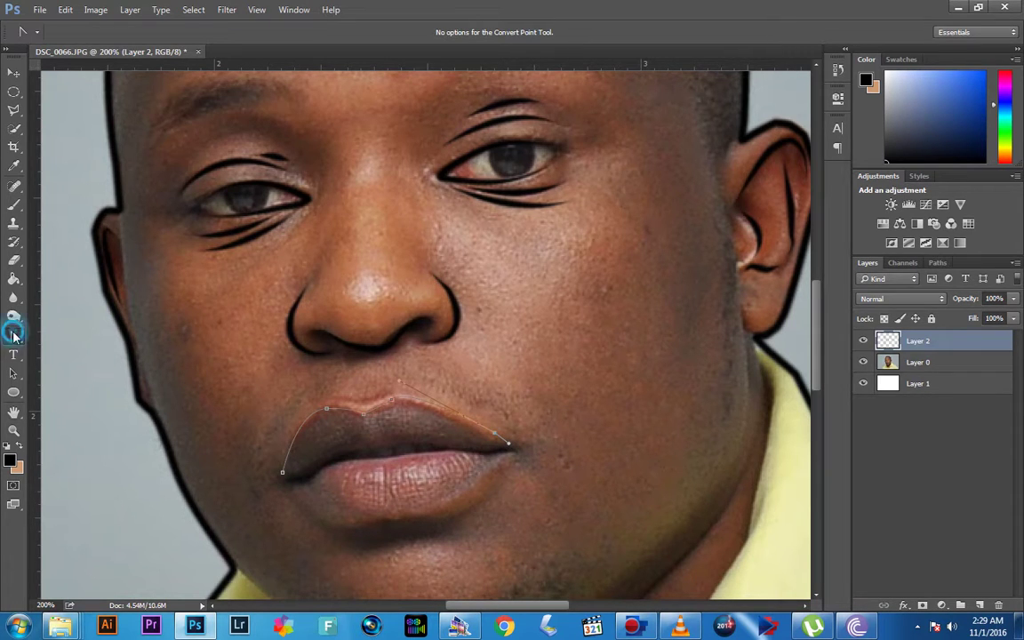
right_click(14, 336)
left_click(53, 333)
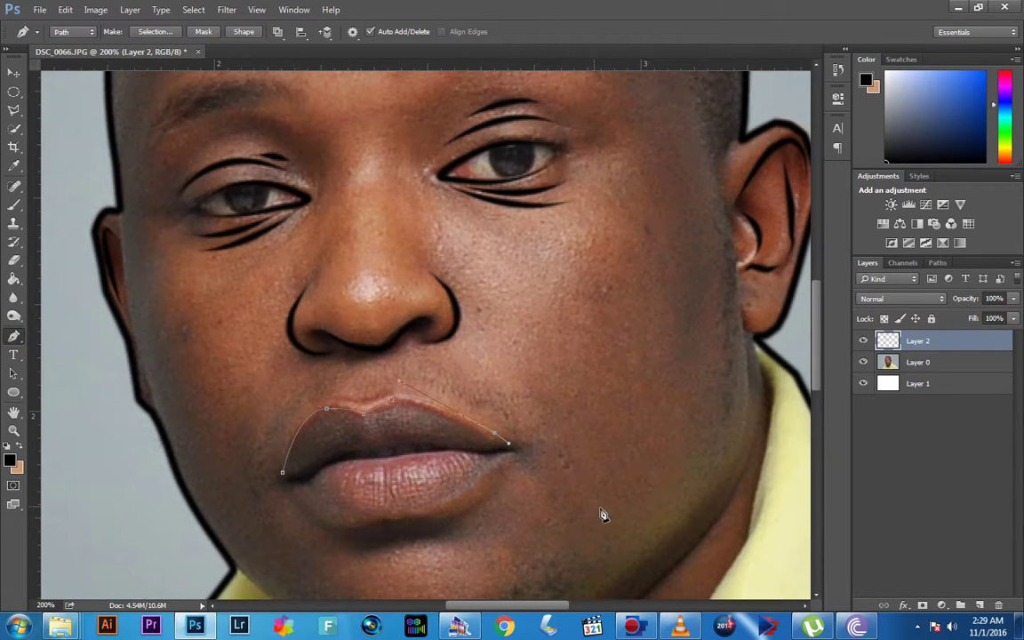
left_click(518, 451)
Step: Stroke the upper lip path in black and delete the work path
right_click(394, 399)
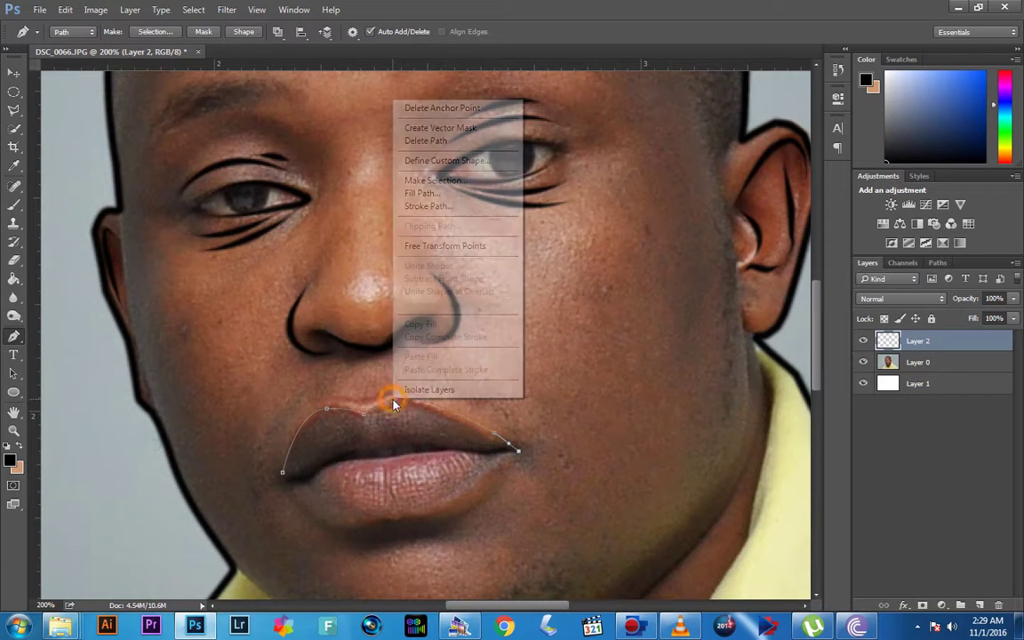
left_click(435, 206)
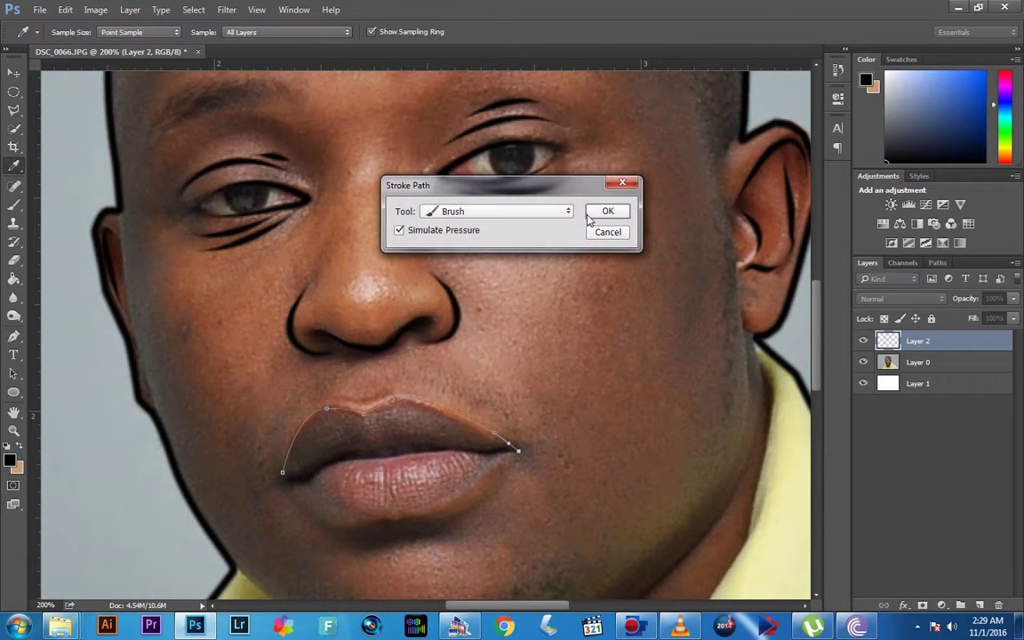
key("Return")
key("Return")
right_click(377, 381)
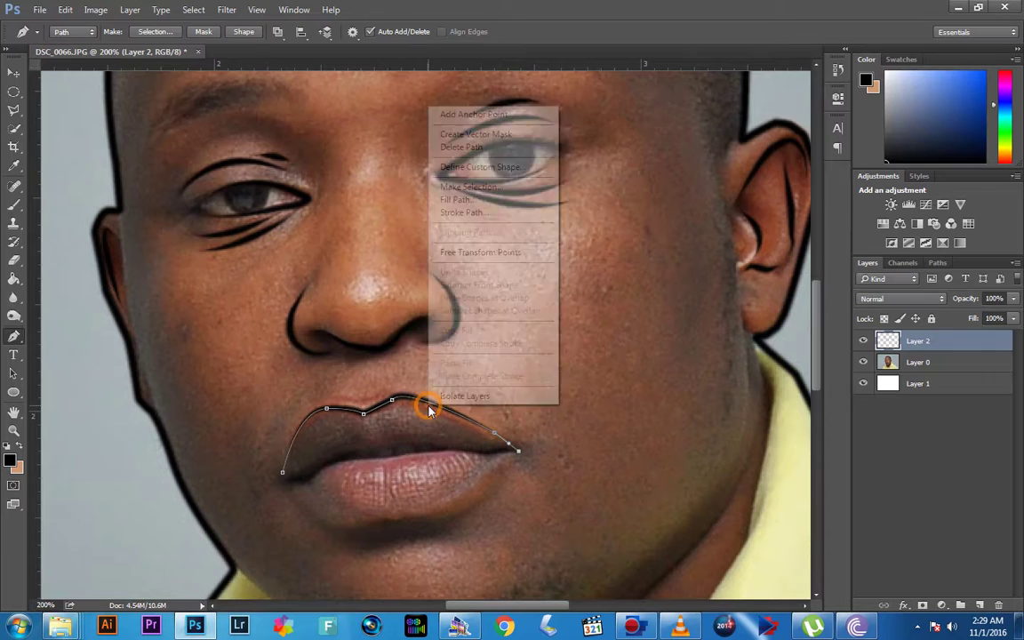
left_click(498, 148)
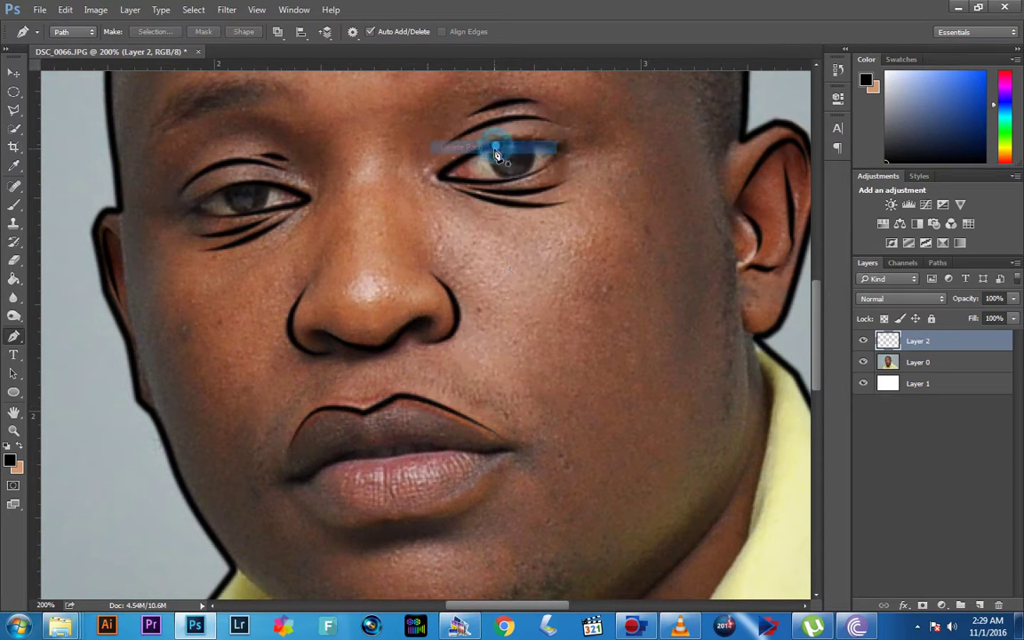
Step: Trace a line between the lips from corner to corner, stroke it black, and delete the path
left_click(278, 479)
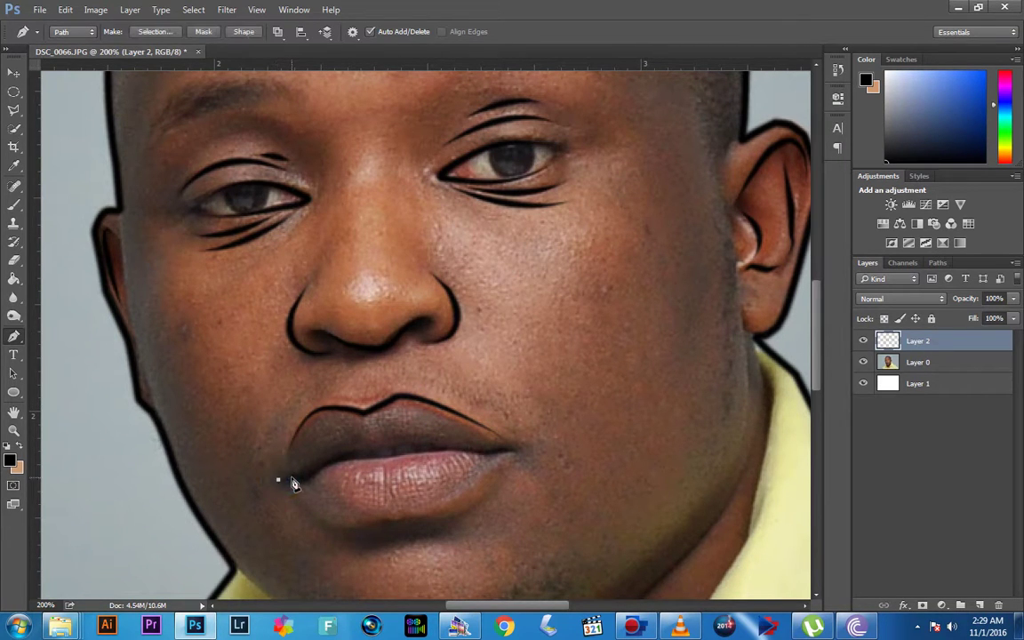
left_click(292, 479)
left_click(336, 454)
left_click(379, 450)
left_click(416, 445)
left_click(454, 450)
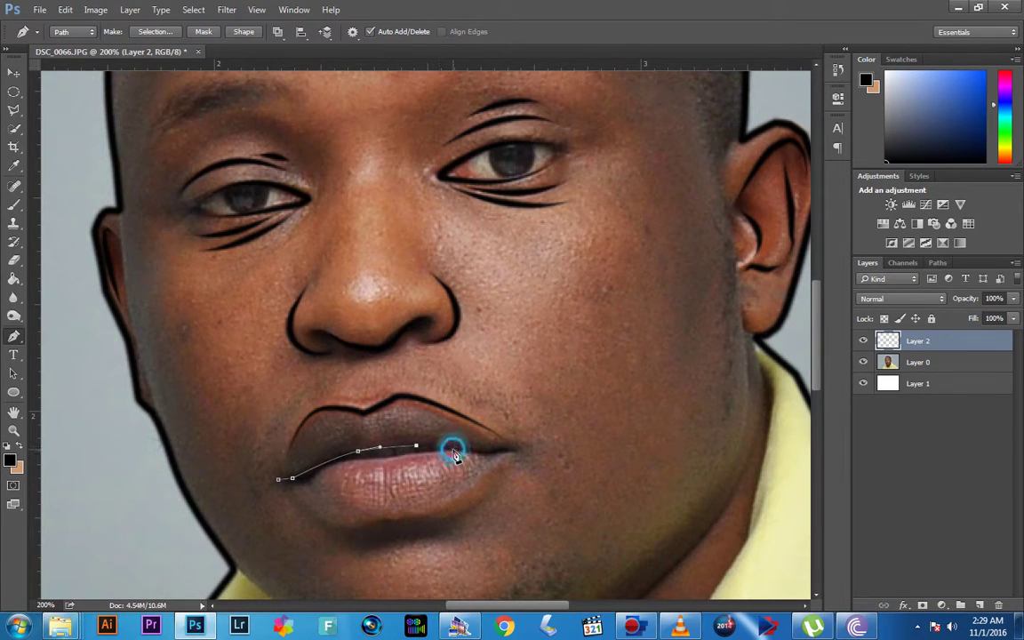
left_click(515, 447)
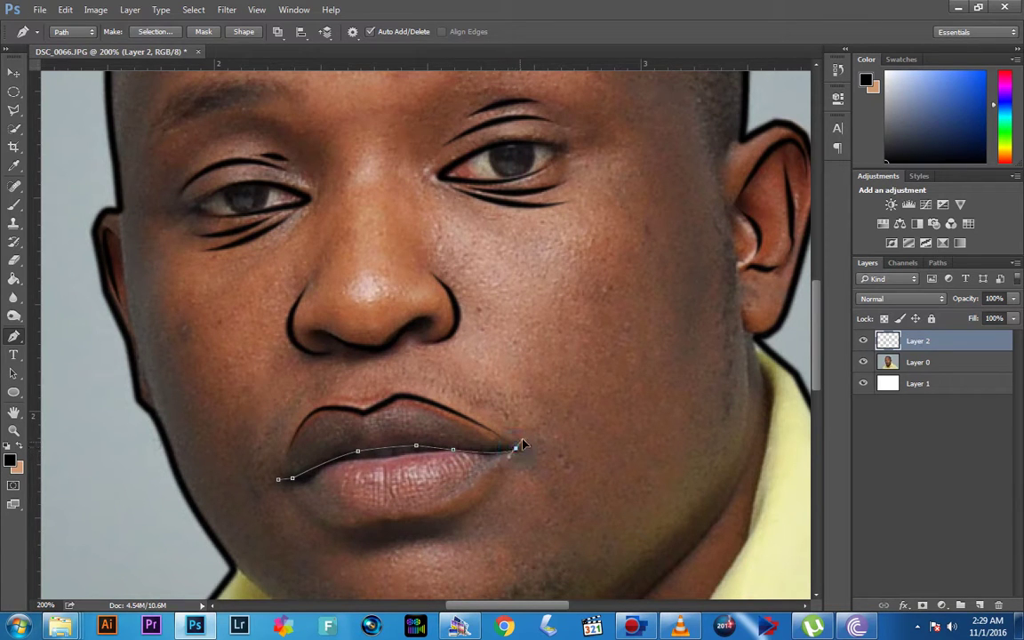
right_click(499, 451)
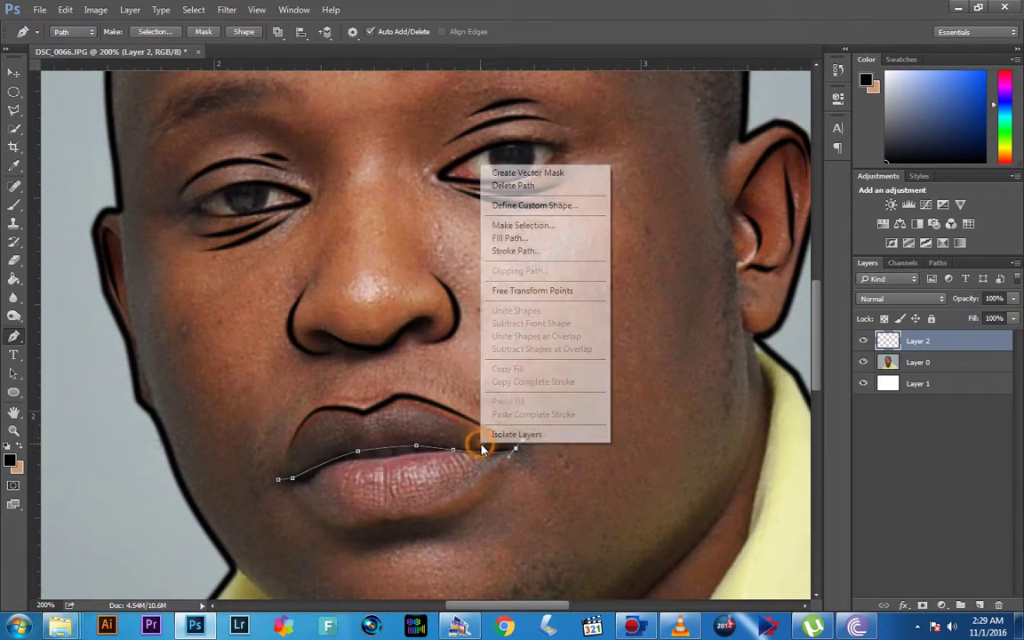
left_click(521, 251)
left_click(607, 211)
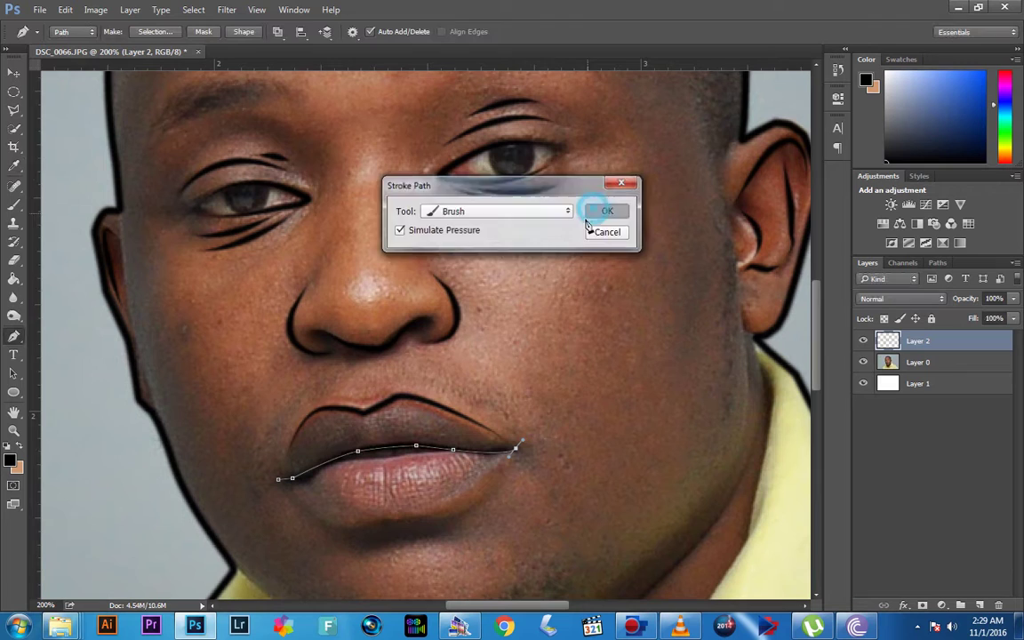
right_click(450, 426)
left_click(488, 171)
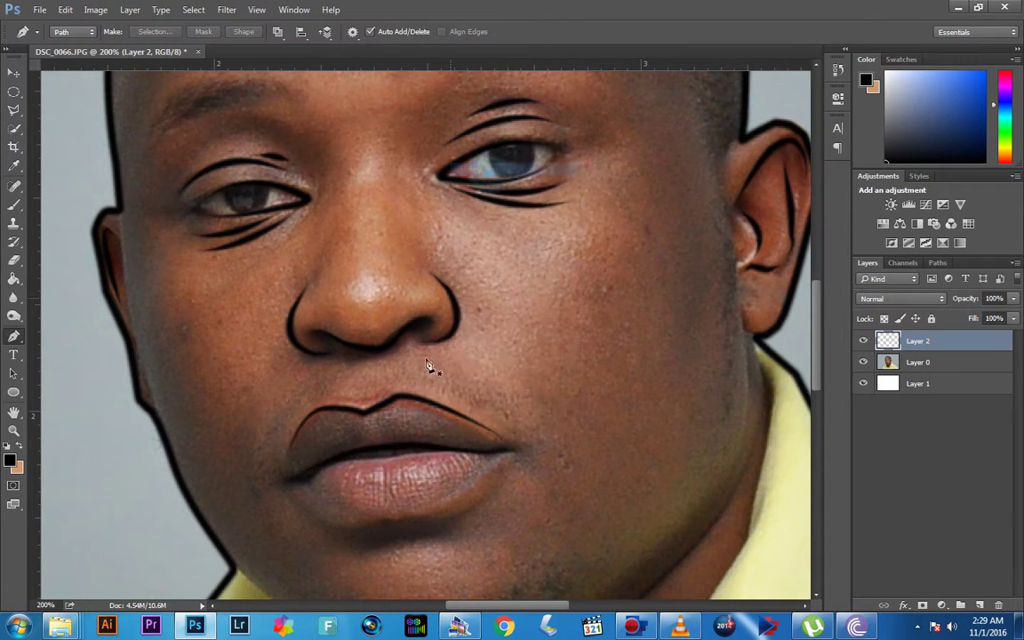
Step: Trace a second curved path along the lip seam, stroke it black, and delete it
left_click(309, 482)
left_click(333, 465)
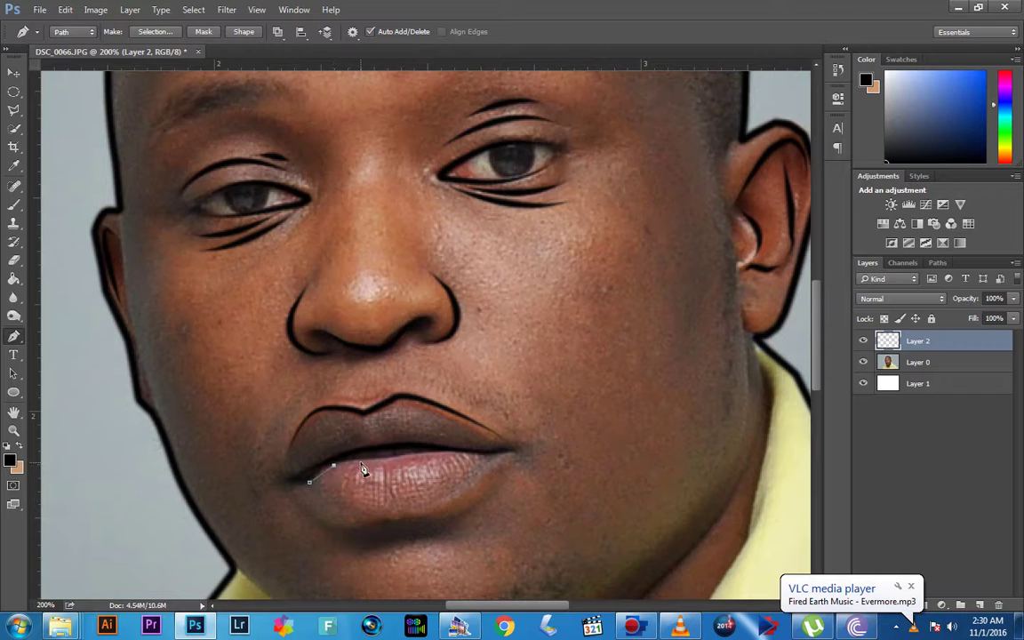
left_click_drag(404, 456, 416, 456)
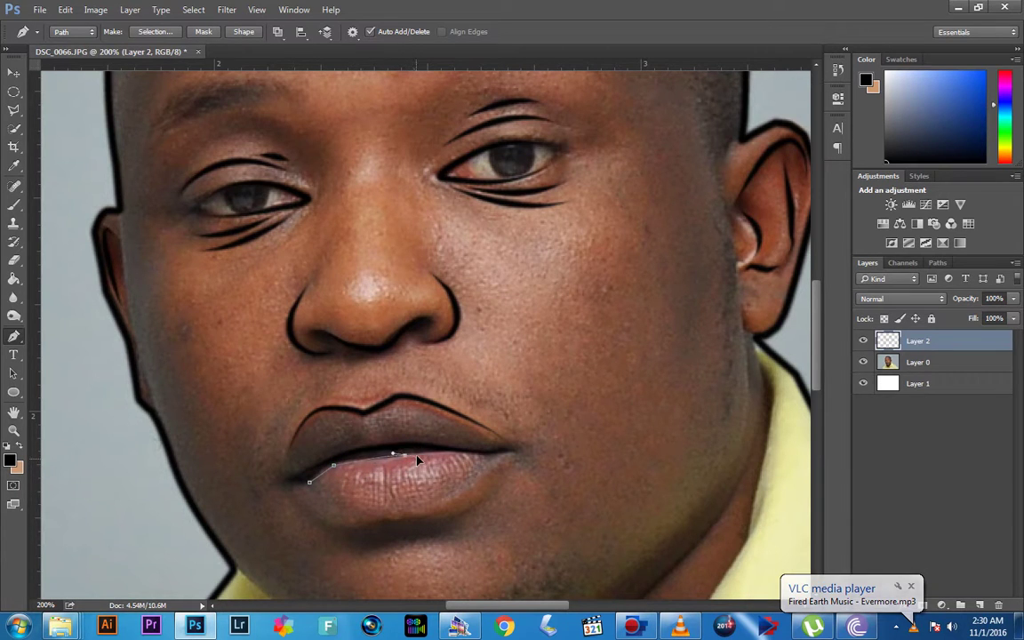
left_click(453, 452)
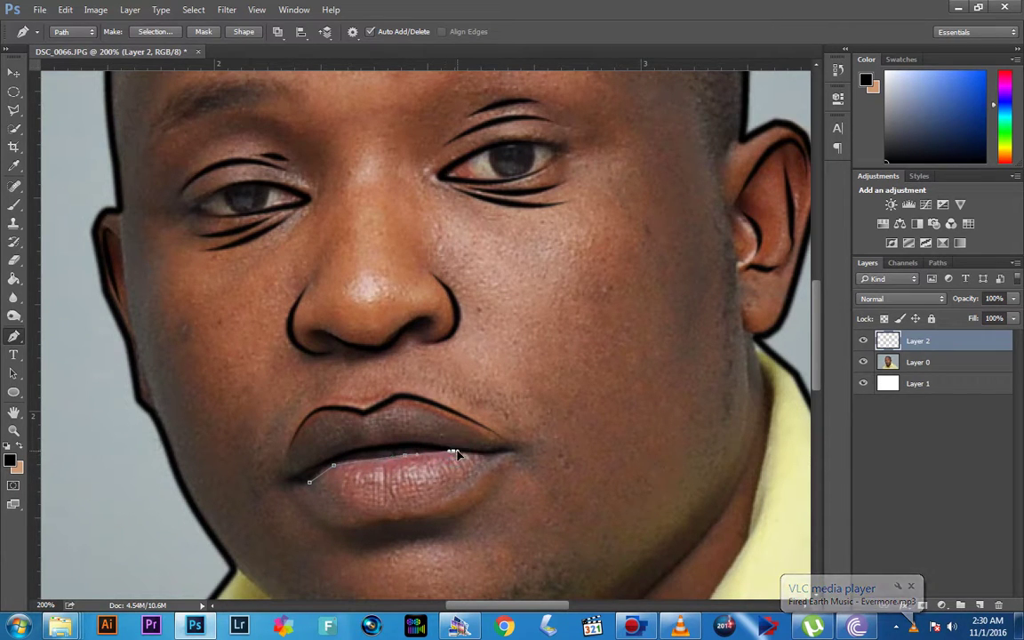
left_click_drag(496, 455, 513, 459)
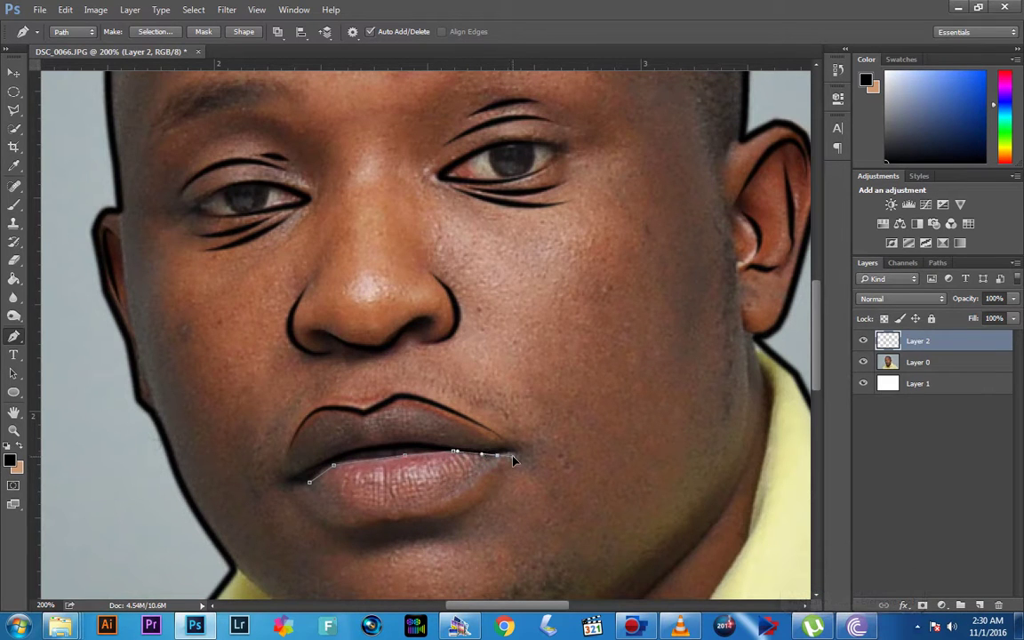
right_click(428, 421)
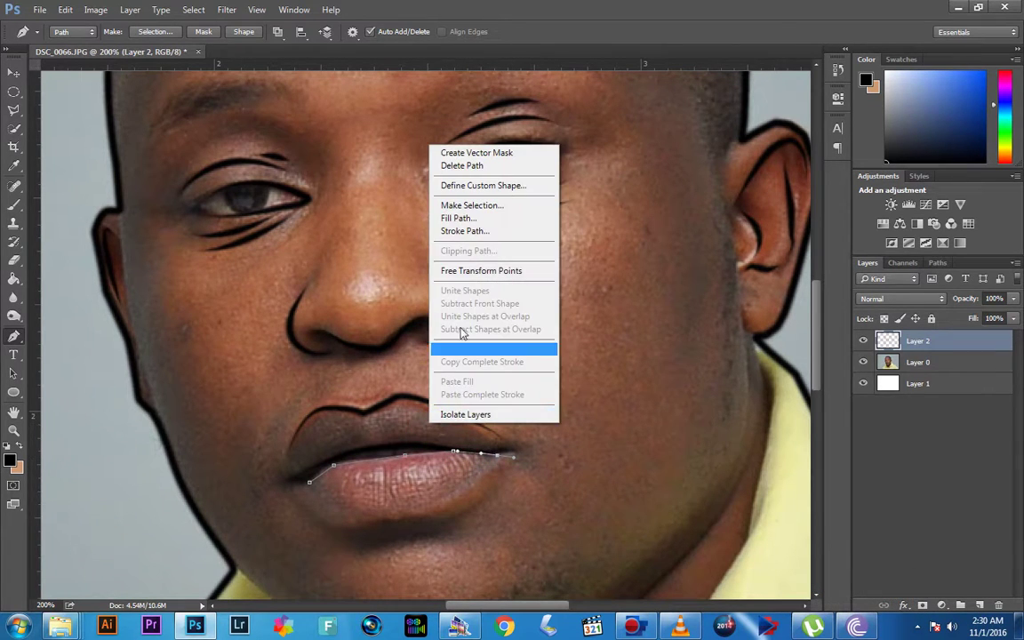
left_click(480, 233)
left_click(601, 211)
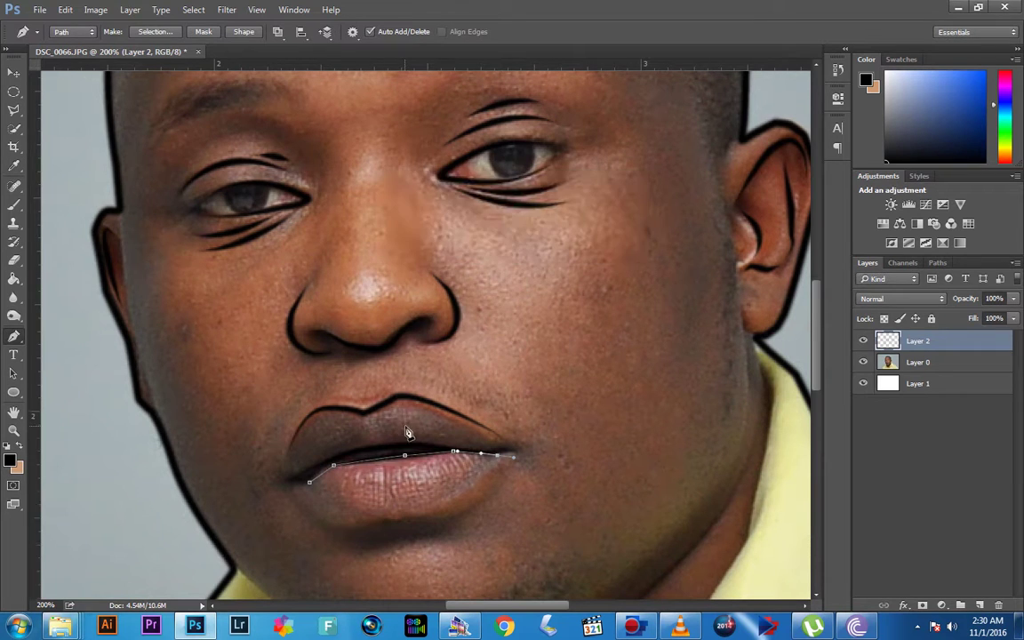
right_click(407, 426)
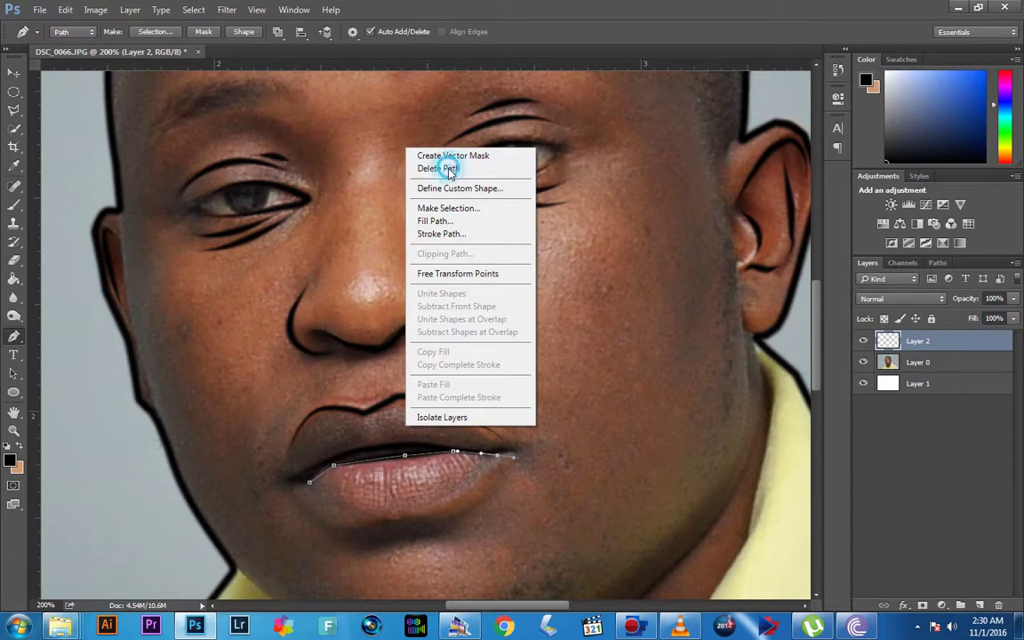
left_click(439, 168)
Step: Trace a curved pen path along the bottom of the lower lip
left_click(296, 483)
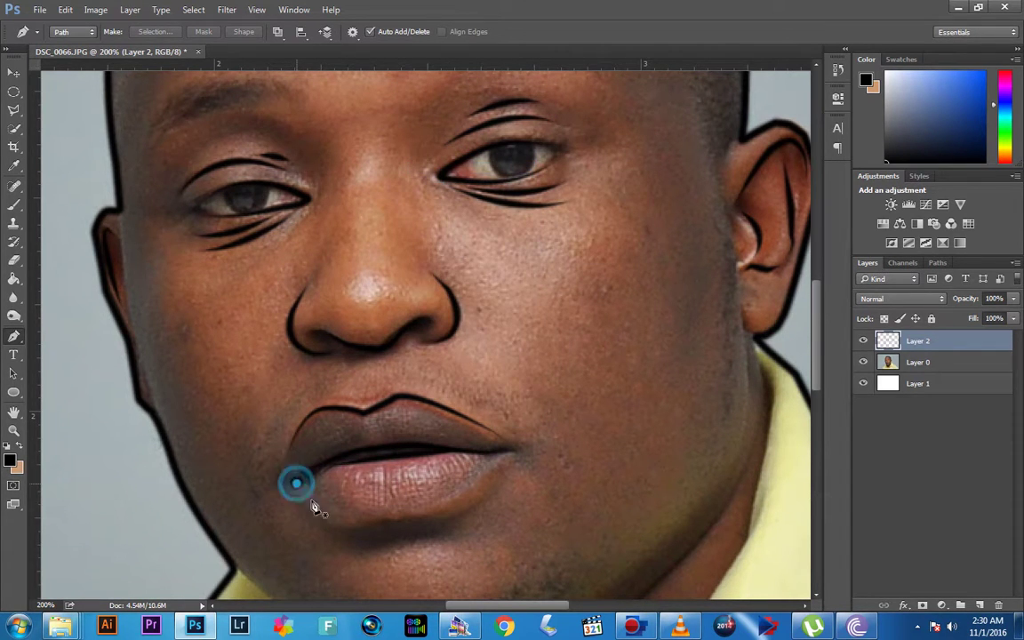
left_click_drag(354, 519, 366, 521)
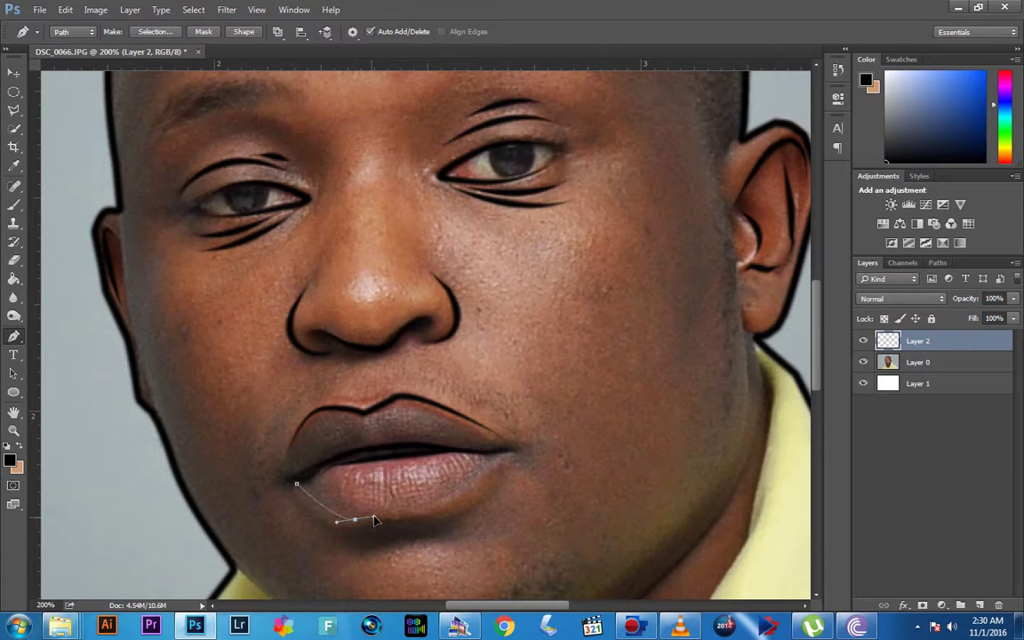
left_click_drag(402, 519, 411, 523)
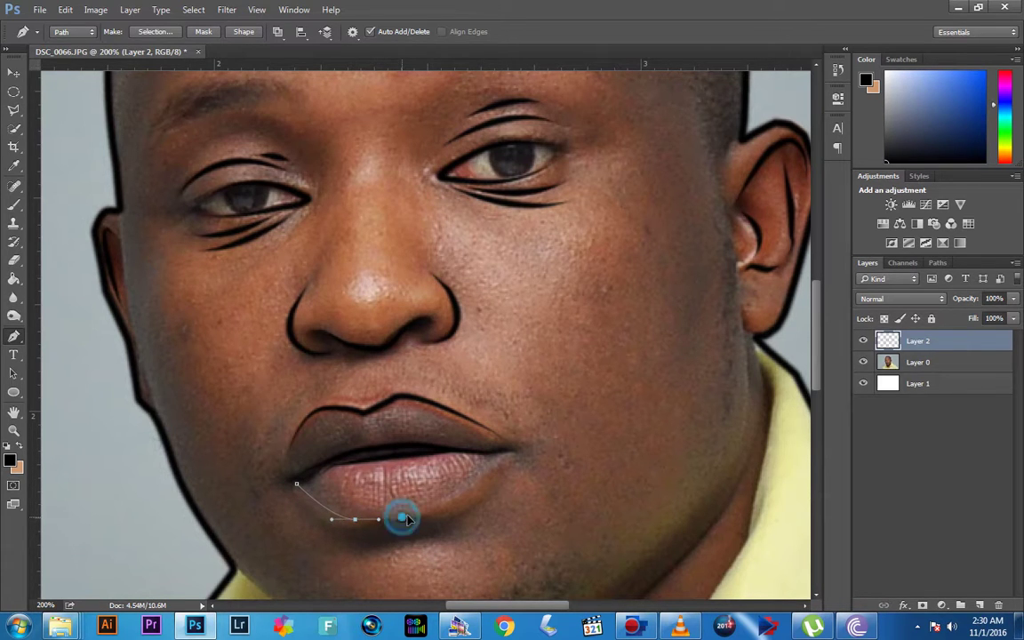
mouse_move(504, 458)
left_mouse_down()
mouse_move(545, 432)
mouse_move(557, 401)
left_mouse_up()
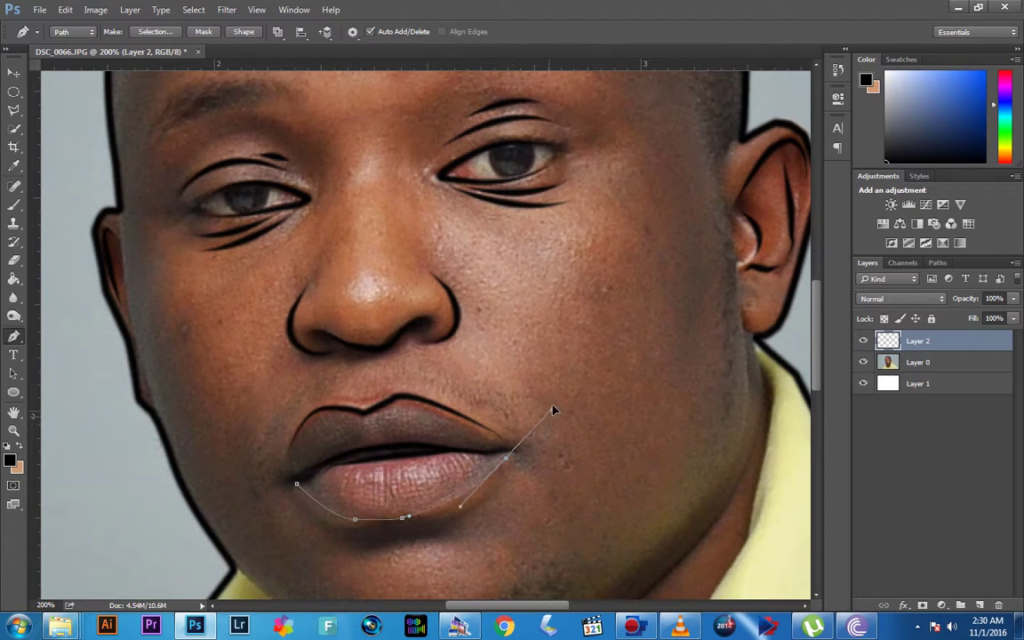
Step: Stroke the lower-lip path in black with the brush, then delete the path
right_click(407, 419)
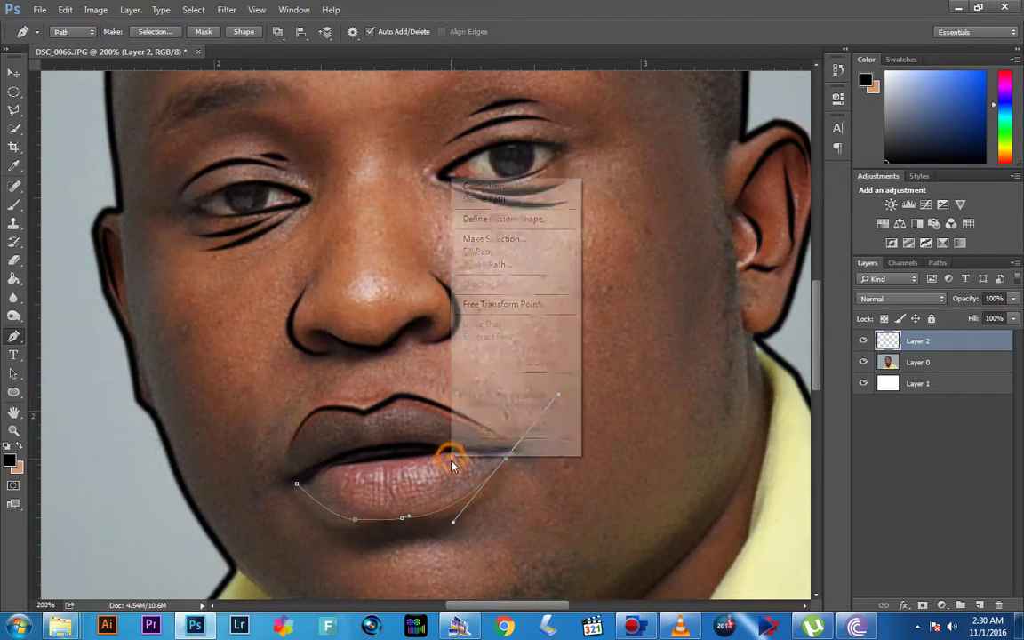
left_click(445, 246)
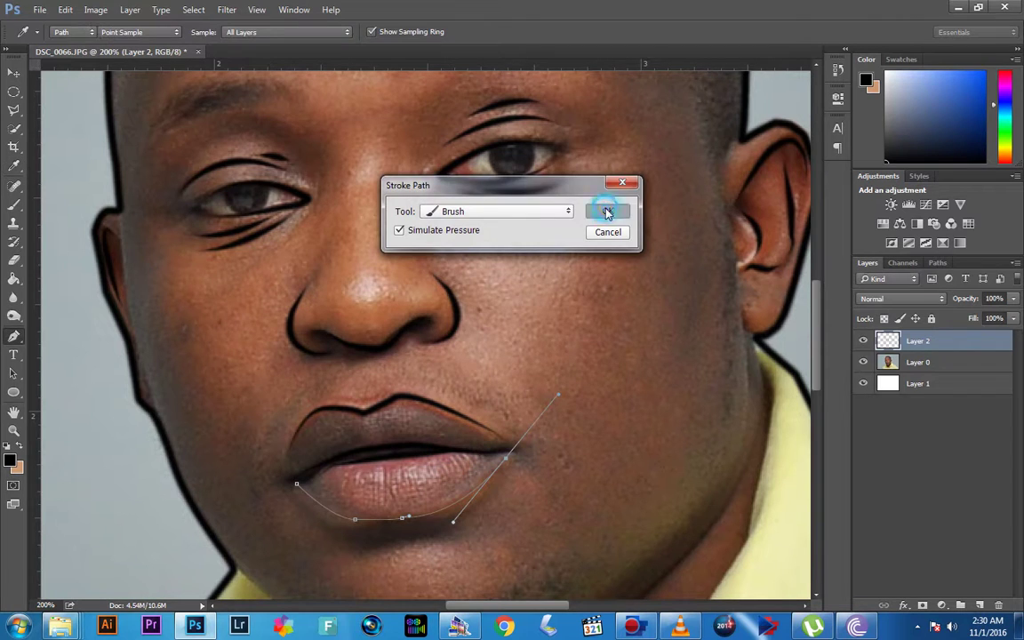
left_click(608, 212)
right_click(427, 480)
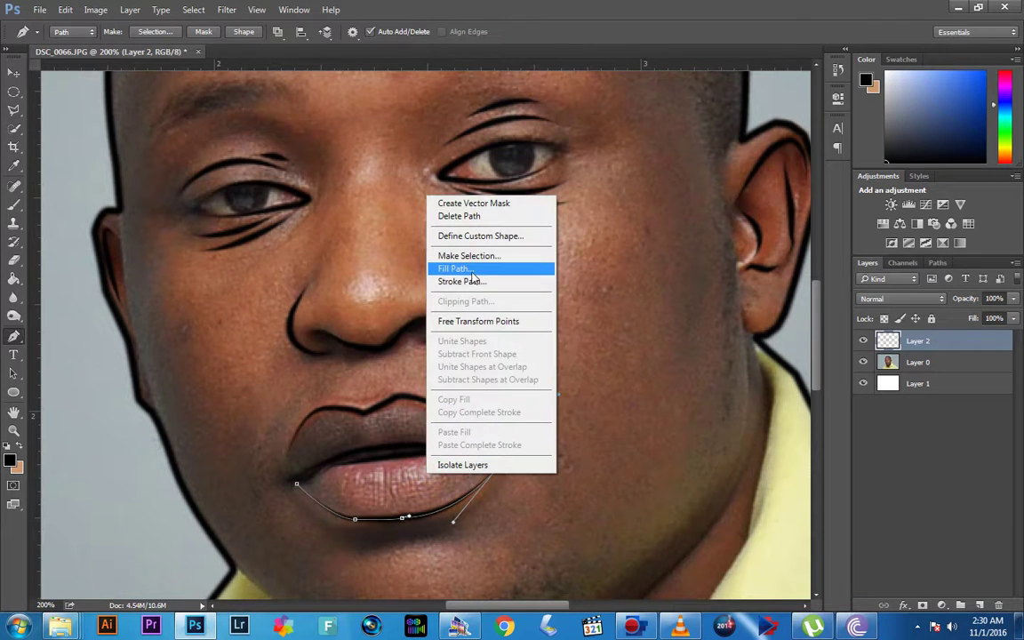
left_click(455, 211)
Step: Preview the line art by hiding and reshowing Layer 0, then zoom in on the chin and collar
key("ctrl+minus")
key("ctrl+minus")
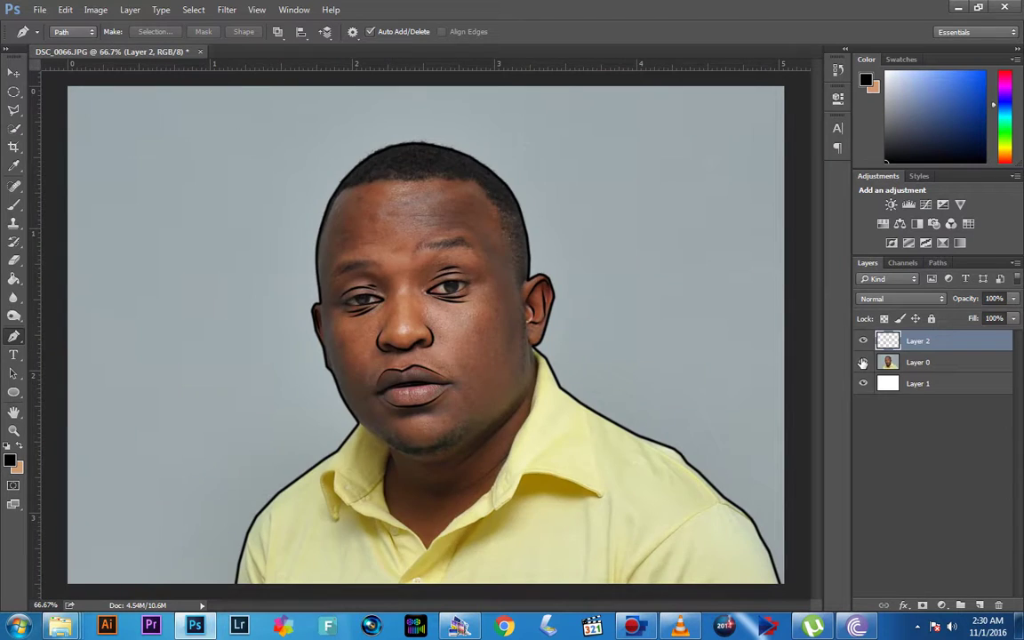
left_click(863, 363)
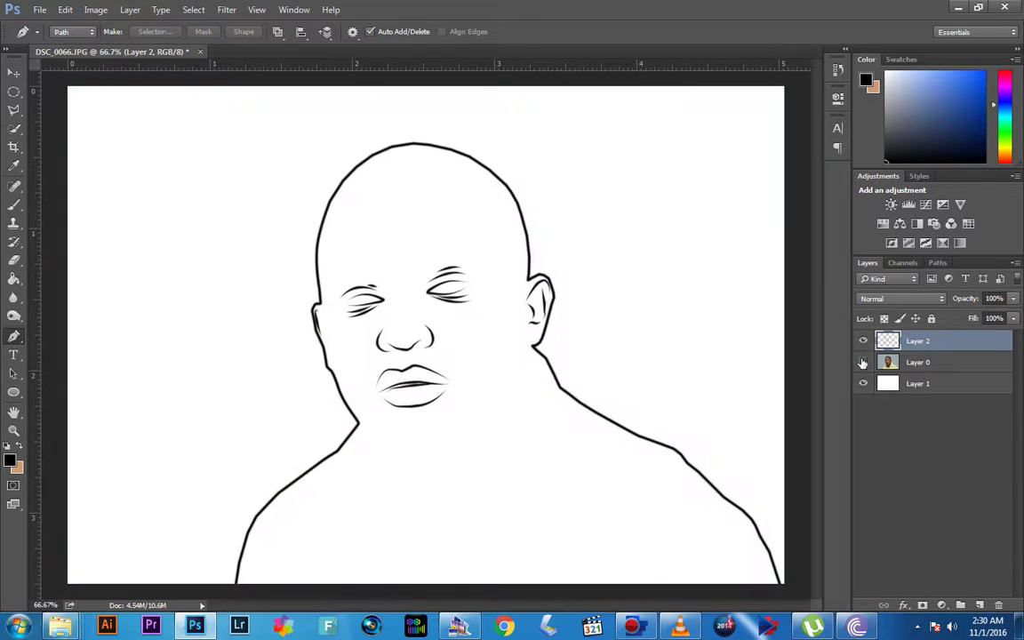
left_click(862, 363)
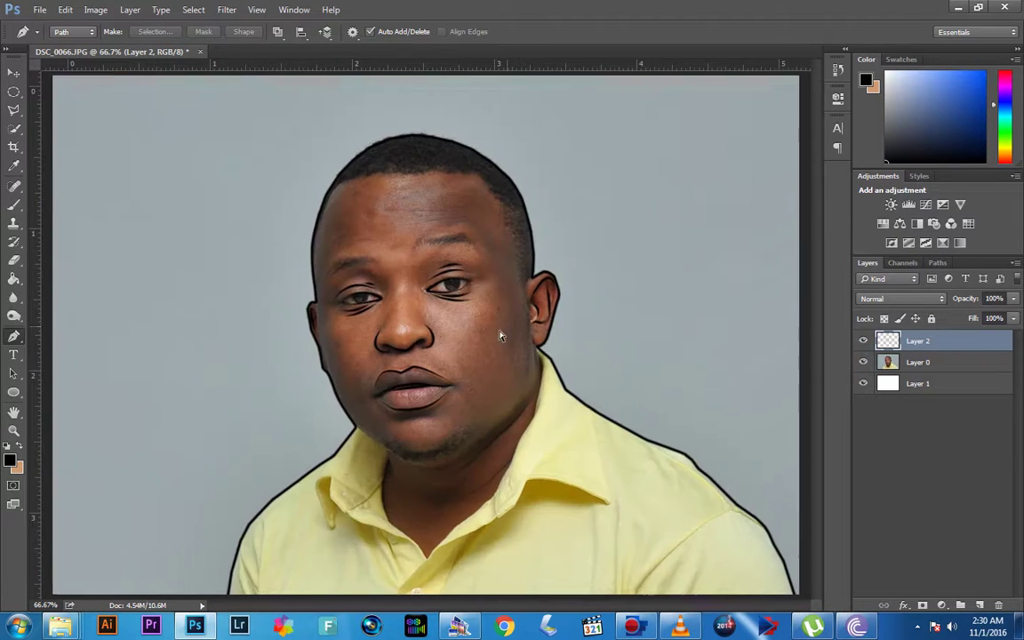
key("ctrl+plus")
key("ctrl+plus")
mouse_move(499, 471)
left_mouse_down()
mouse_move(468, 384)
mouse_move(420, 510)
left_mouse_up()
Step: Place eight pen anchors along the right neck edge, from below the ear to the collar
scroll(421, 510, "up", 2)
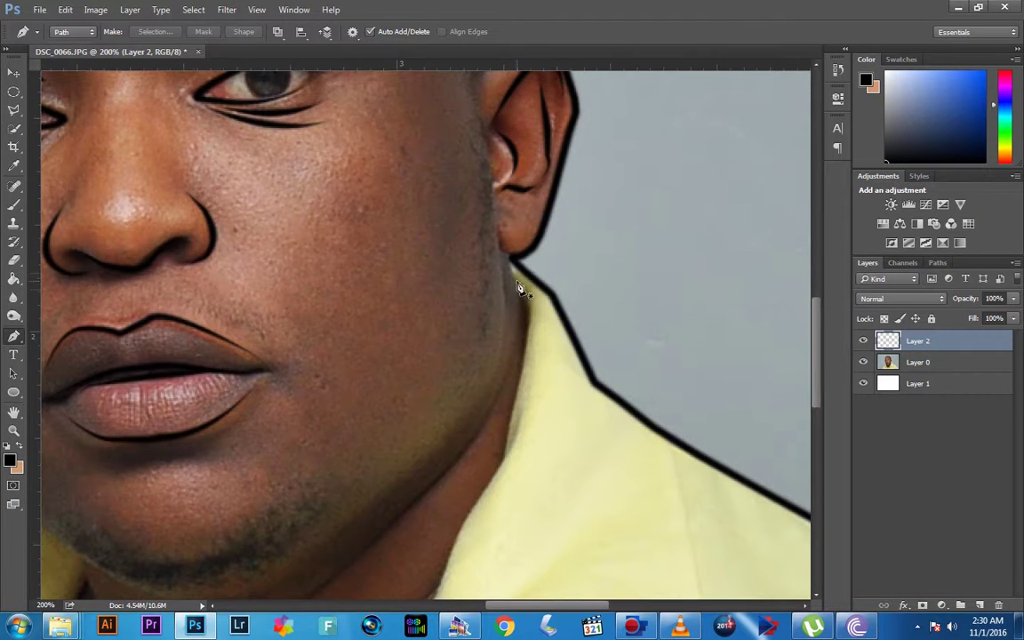
left_click(510, 261)
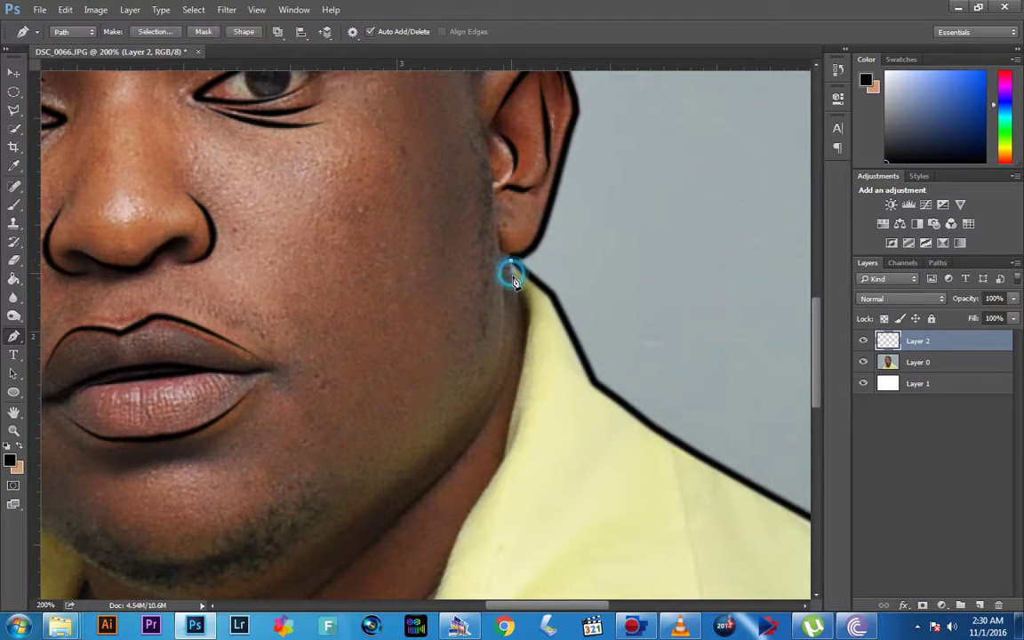
left_click(523, 301)
left_click(528, 337)
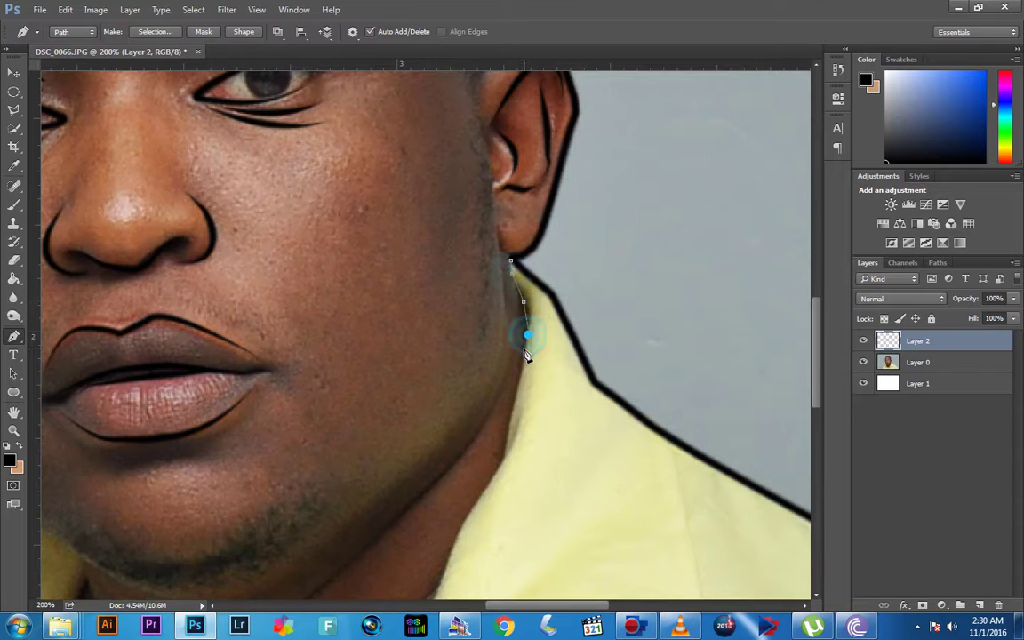
left_click(508, 423)
scroll(505, 461, "down", 3)
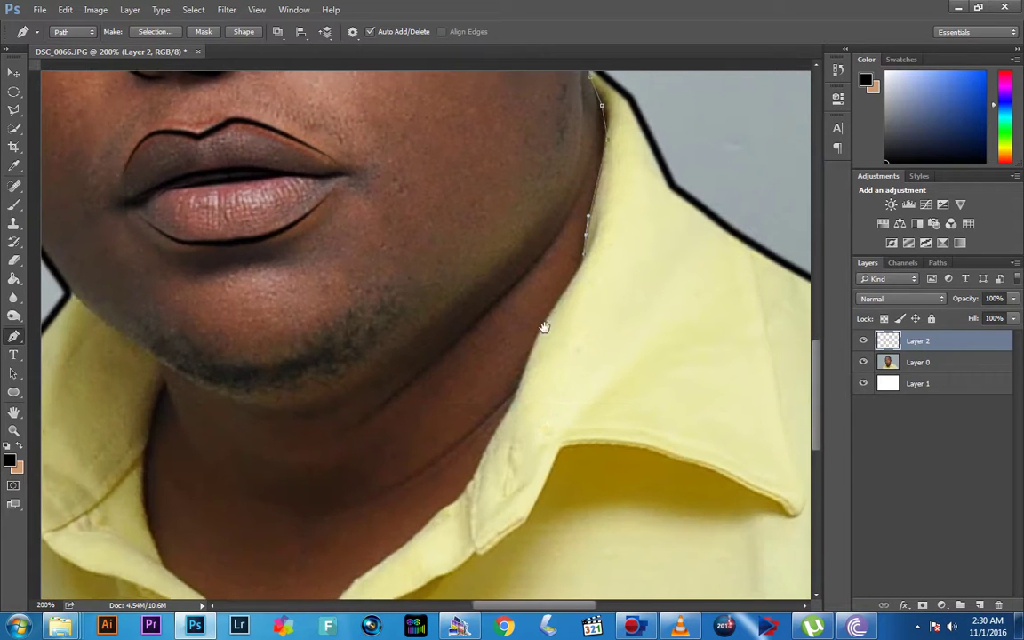
scroll(533, 356, "left", 2)
left_click(553, 308)
left_click(533, 359)
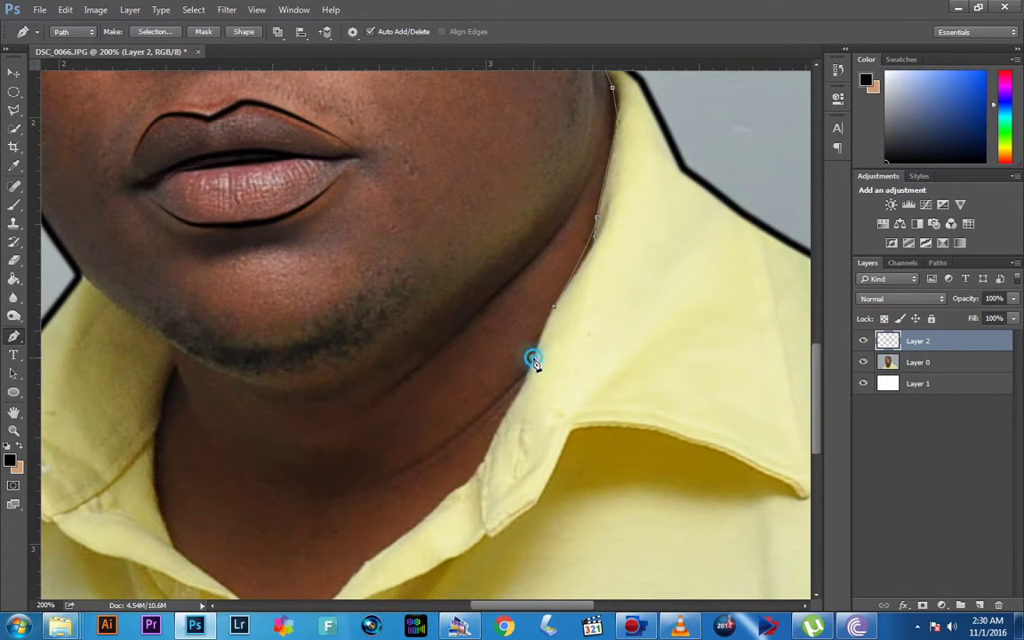
left_click(505, 418)
left_click(482, 463)
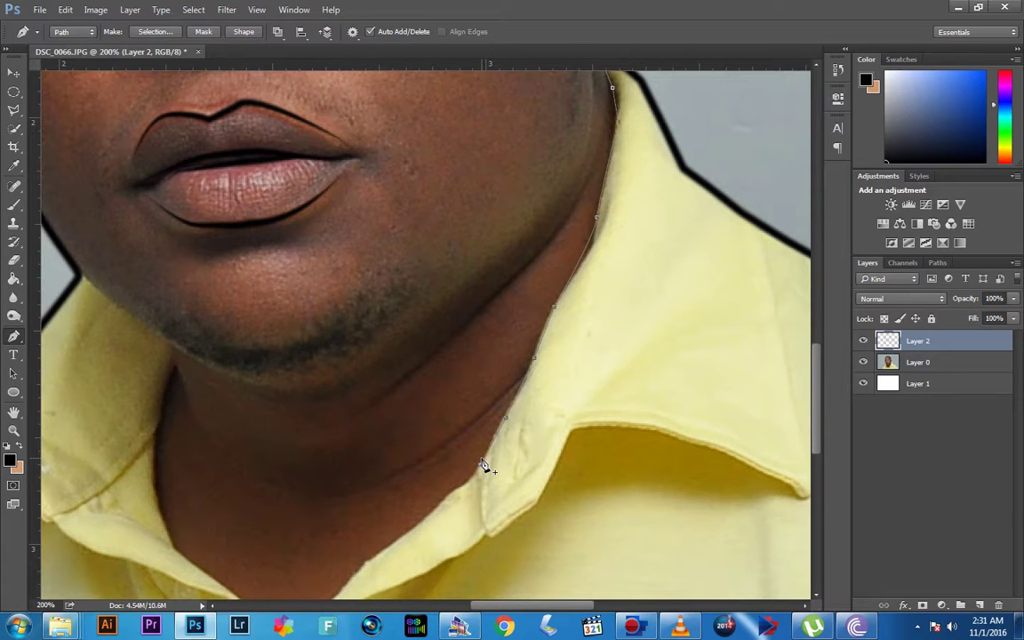
Step: Trace a Pen path down the right neck edge to the V-neck and up the left side to the chin
left_click(425, 518)
left_click_drag(409, 536, 459, 399)
left_click_drag(403, 442, 394, 453)
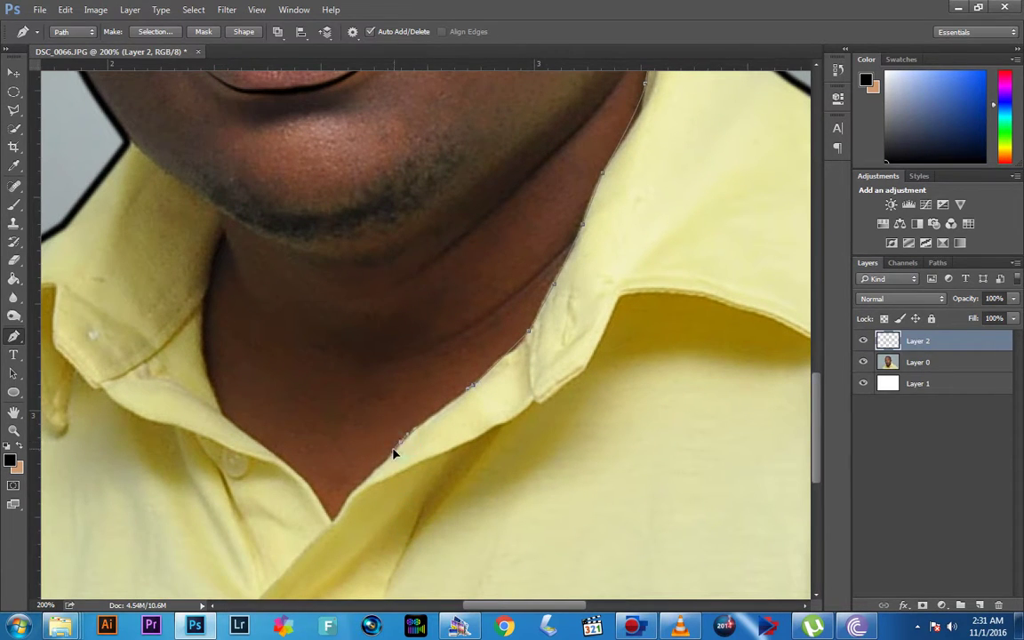
left_click_drag(350, 492, 336, 522)
left_click(334, 520)
left_click_drag(284, 465, 255, 441)
left_click(224, 416)
left_click_drag(206, 282, 222, 229)
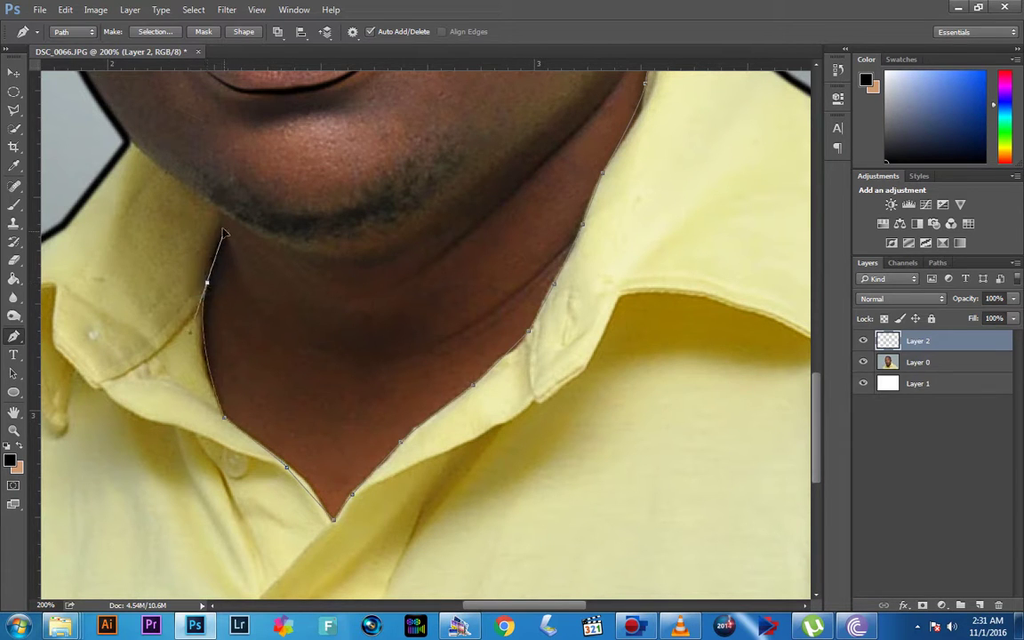
left_click(223, 211)
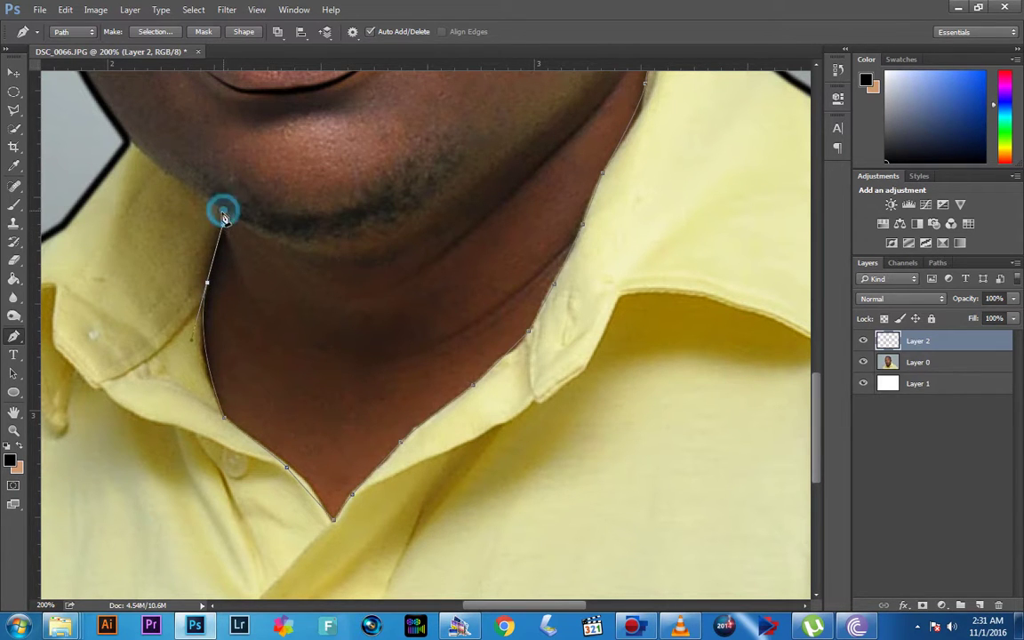
Step: Stroke the neck path with the black brush using simulated pressure, then delete the work path
right_click(216, 261)
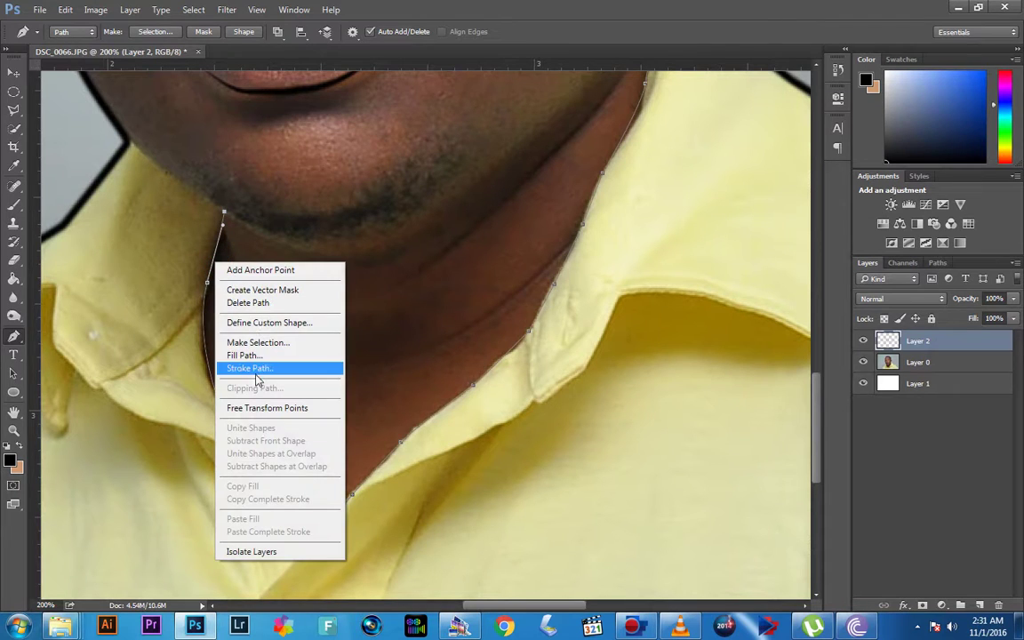
left_click(254, 367)
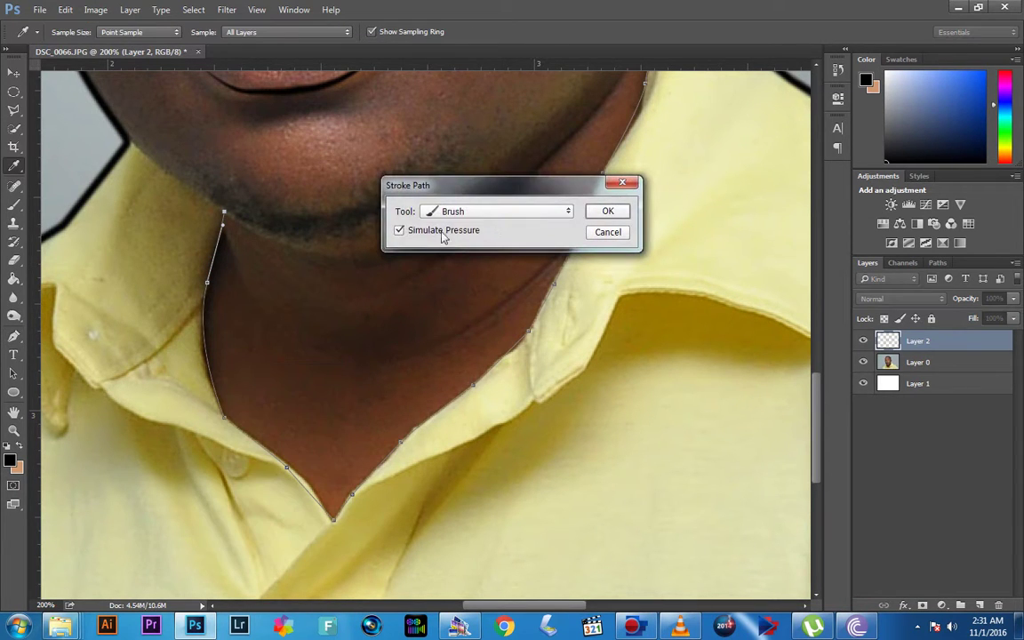
left_click(397, 228)
left_click(610, 214)
right_click(274, 294)
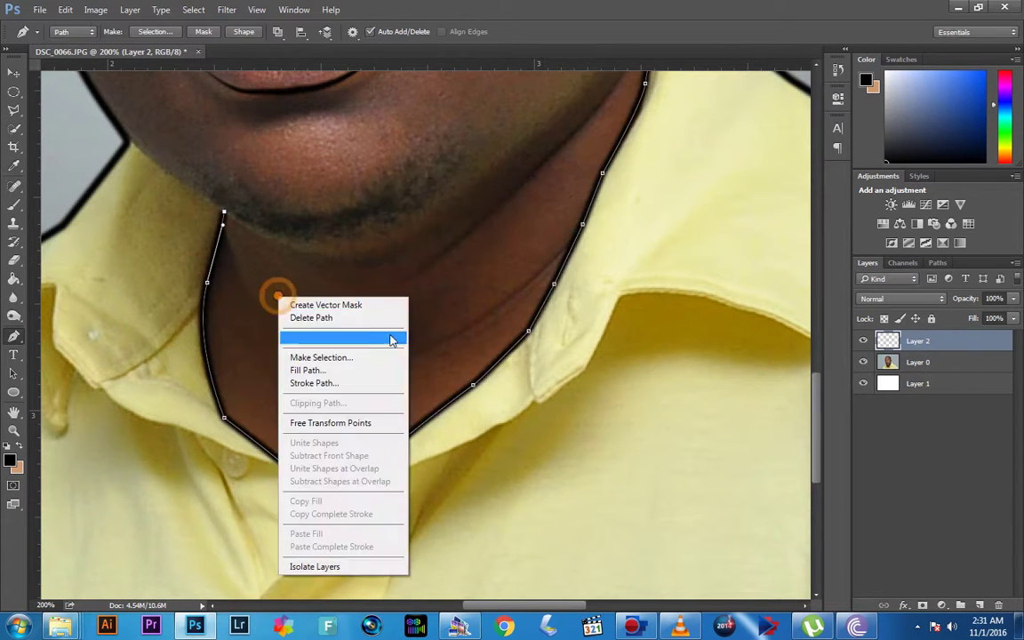
left_click(312, 316)
Step: Trace the left collar's outer edge to its tip and brush-stroke it with simulated pressure
left_click_drag(267, 268, 366, 313)
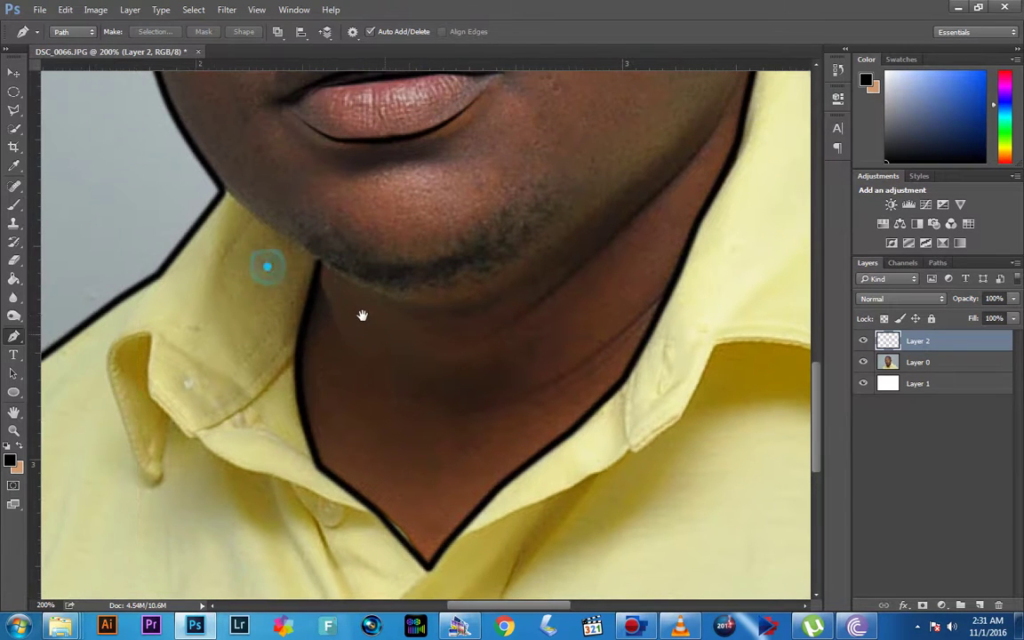
mouse_move(448, 389)
left_mouse_down()
mouse_move(427, 404)
mouse_move(540, 410)
left_mouse_up()
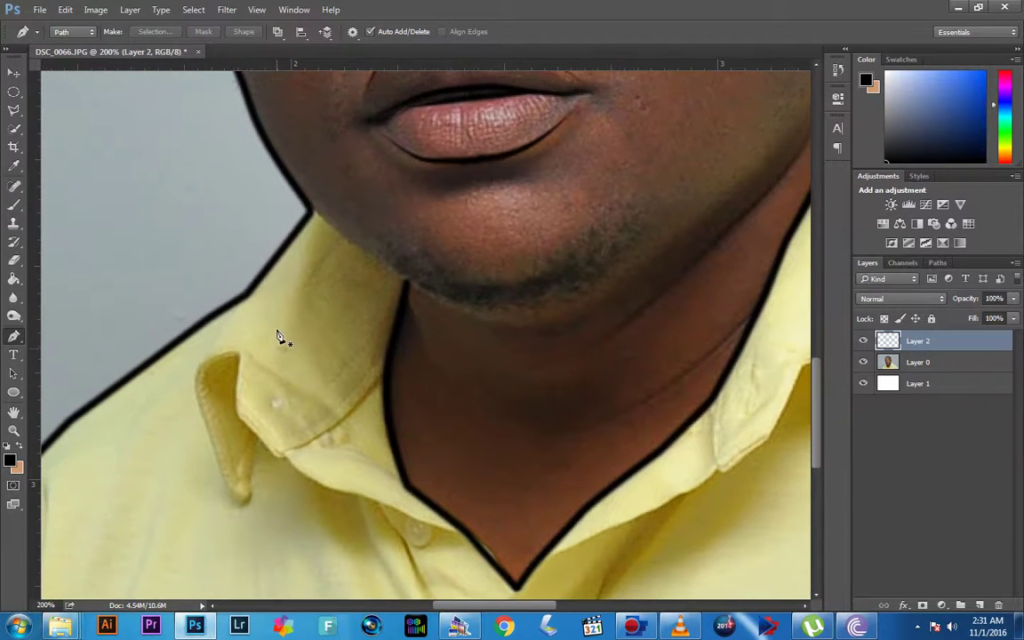
left_click(250, 288)
left_click(210, 347)
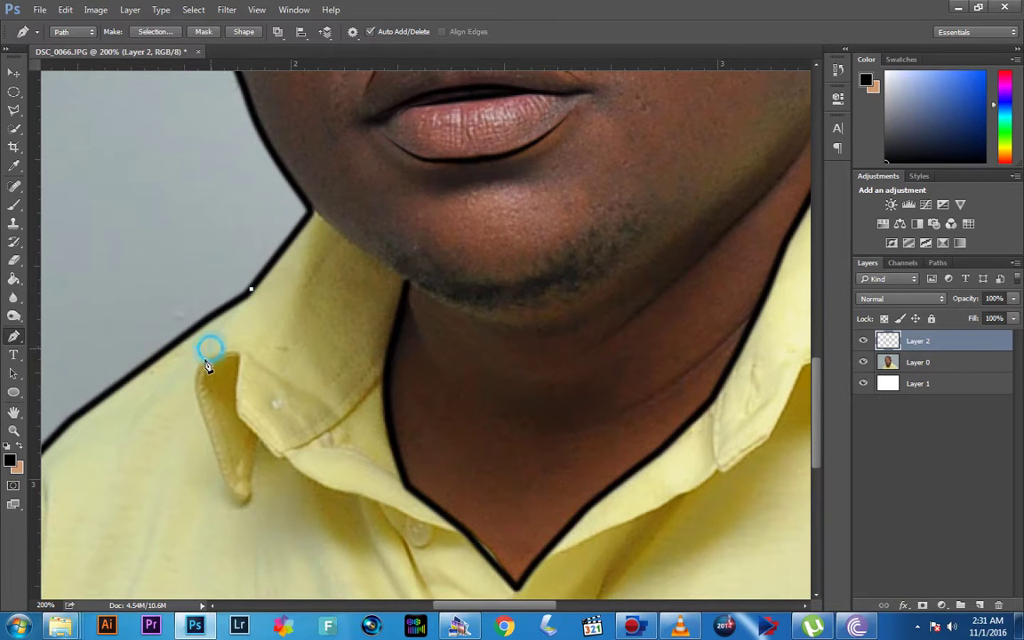
left_click(198, 367)
left_click_drag(211, 447, 228, 488)
left_click(236, 501)
right_click(204, 402)
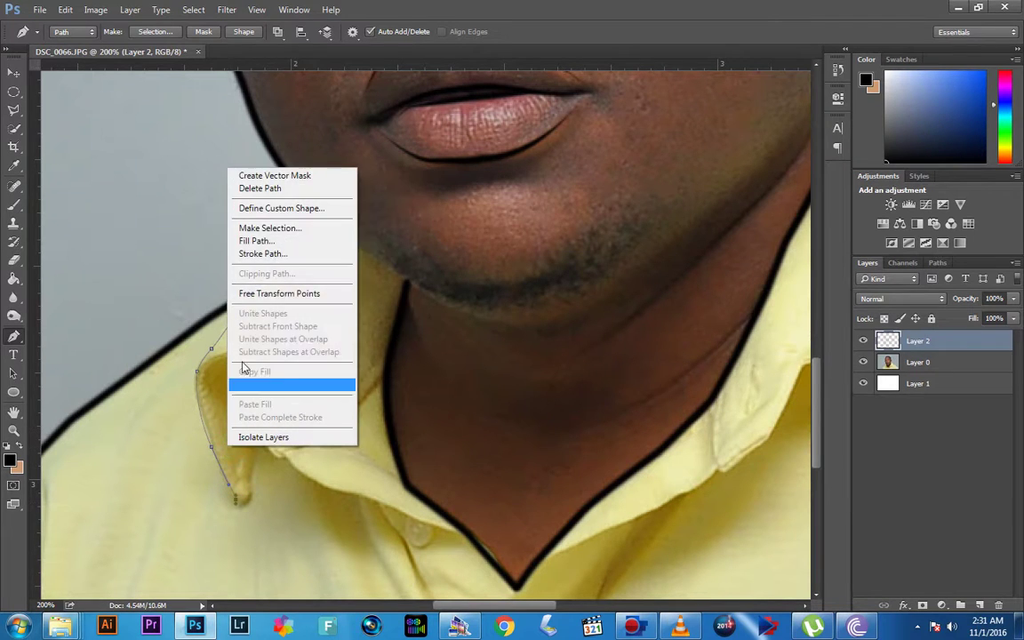
left_click(245, 251)
left_click(399, 230)
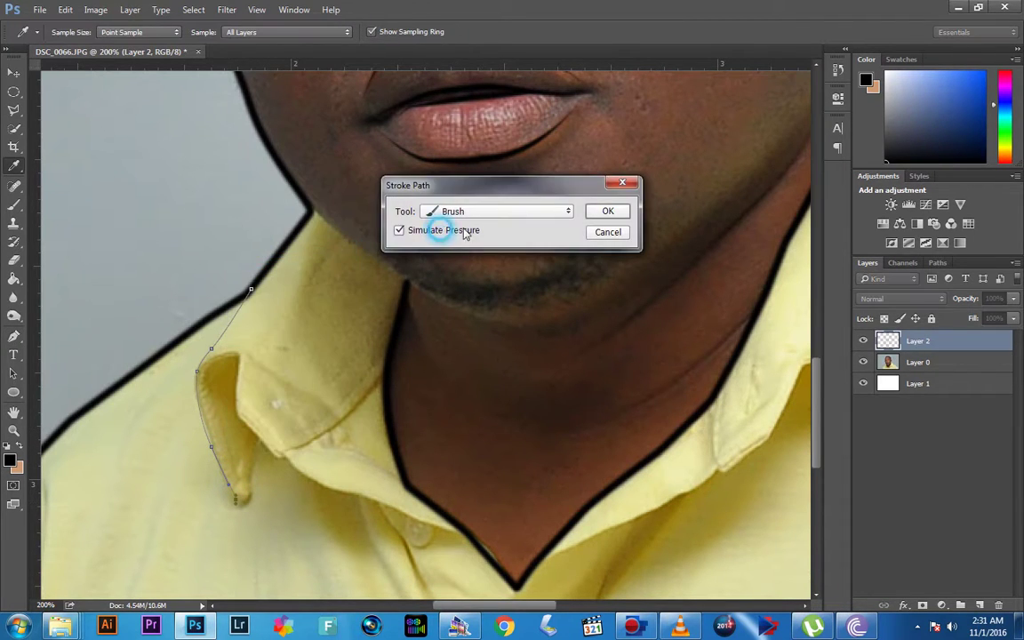
left_click(601, 211)
right_click(213, 389)
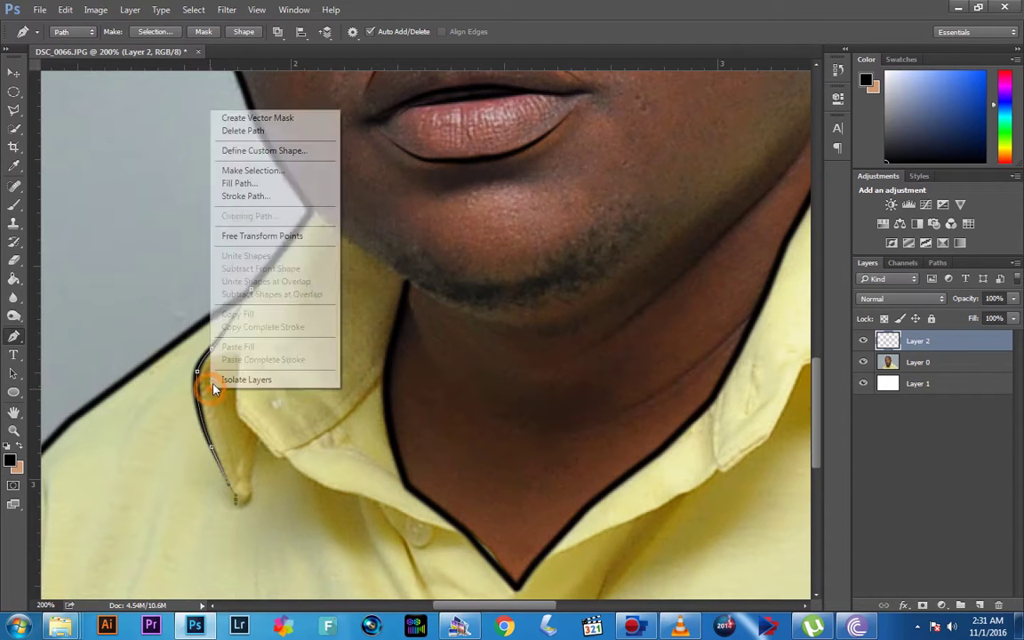
left_click(245, 131)
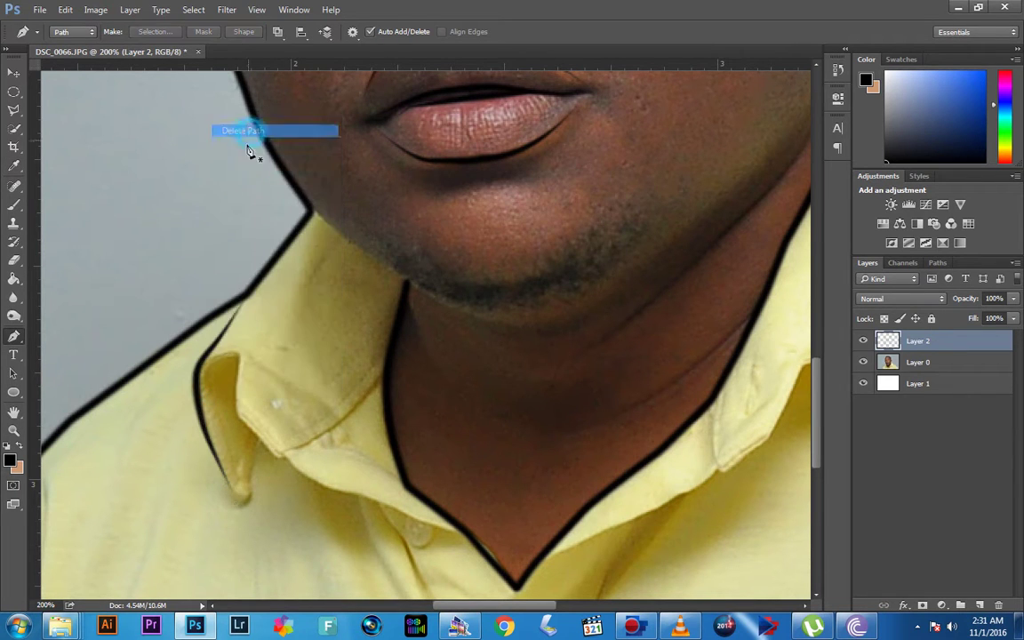
Step: Trace the lower left collar edge from the tip to the V-neck and stroke it black
left_click(250, 494)
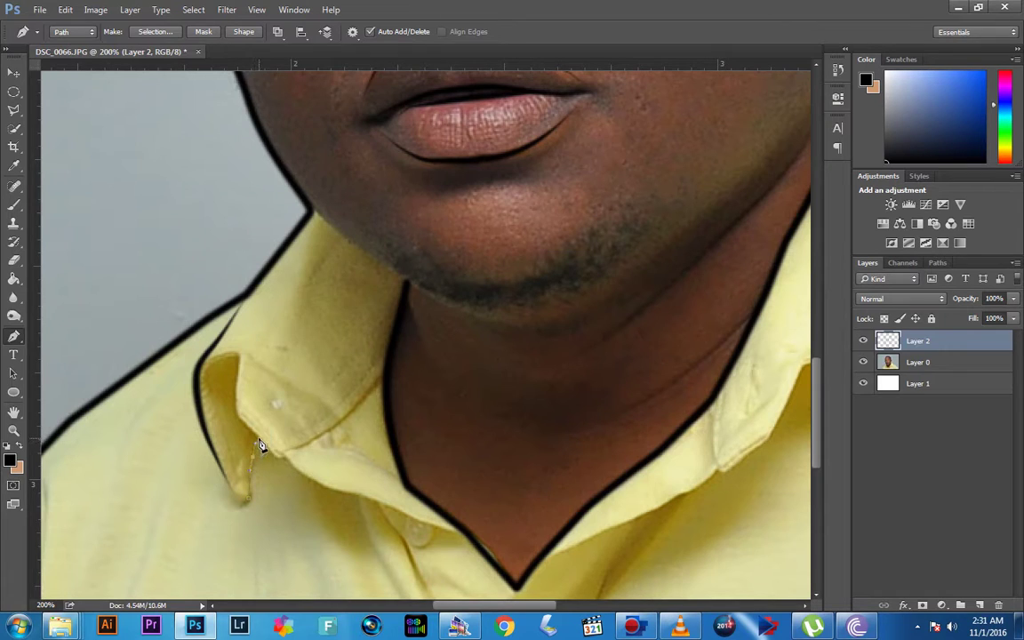
left_click(267, 448)
left_click(295, 465)
left_click(365, 496)
left_click(463, 533)
right_click(464, 534)
left_click(509, 341)
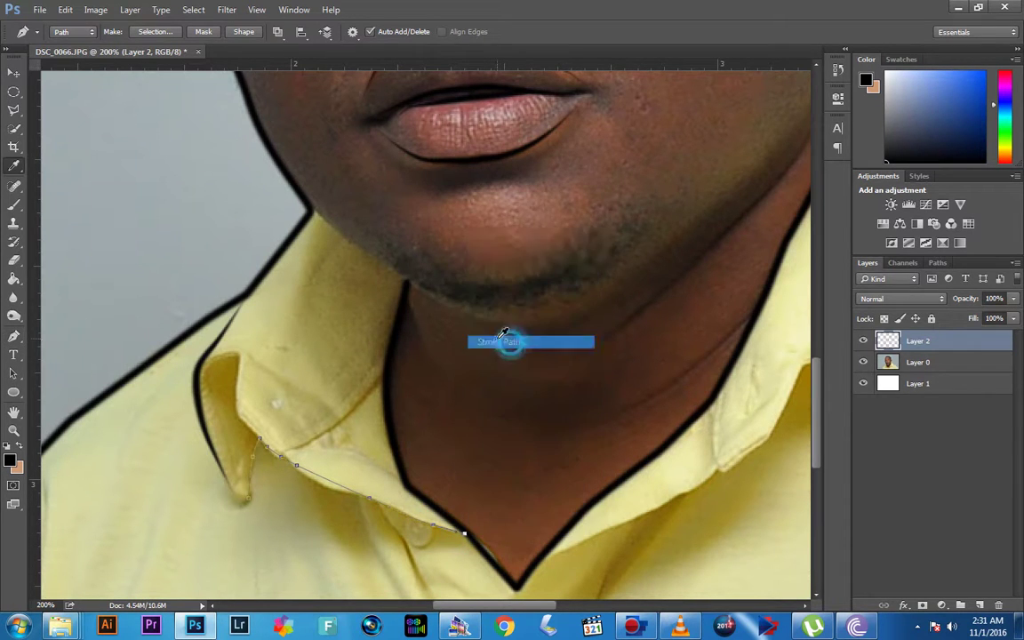
left_click(607, 211)
right_click(337, 391)
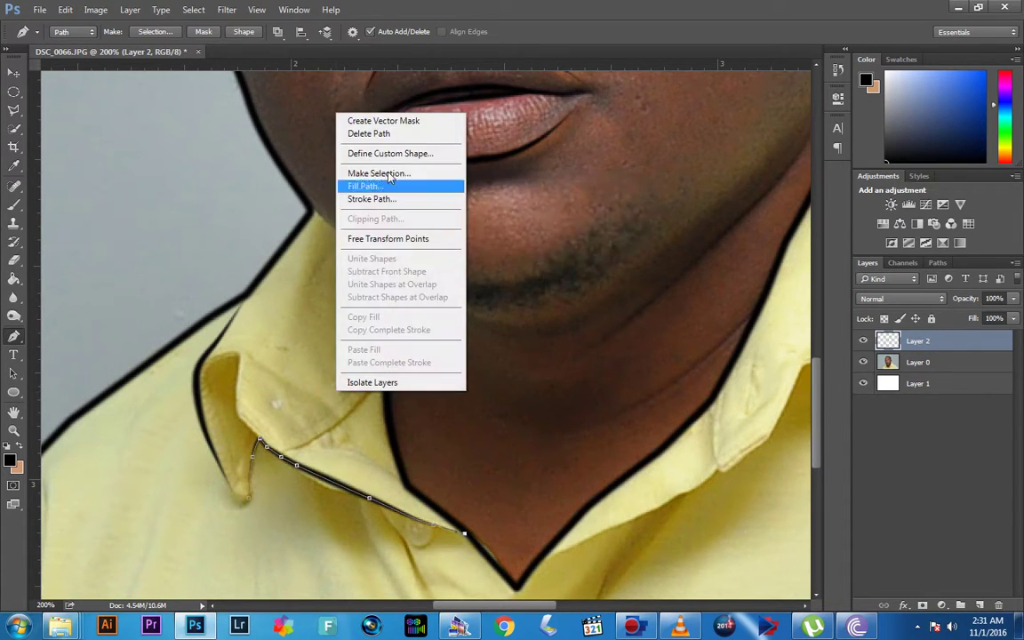
left_click(389, 135)
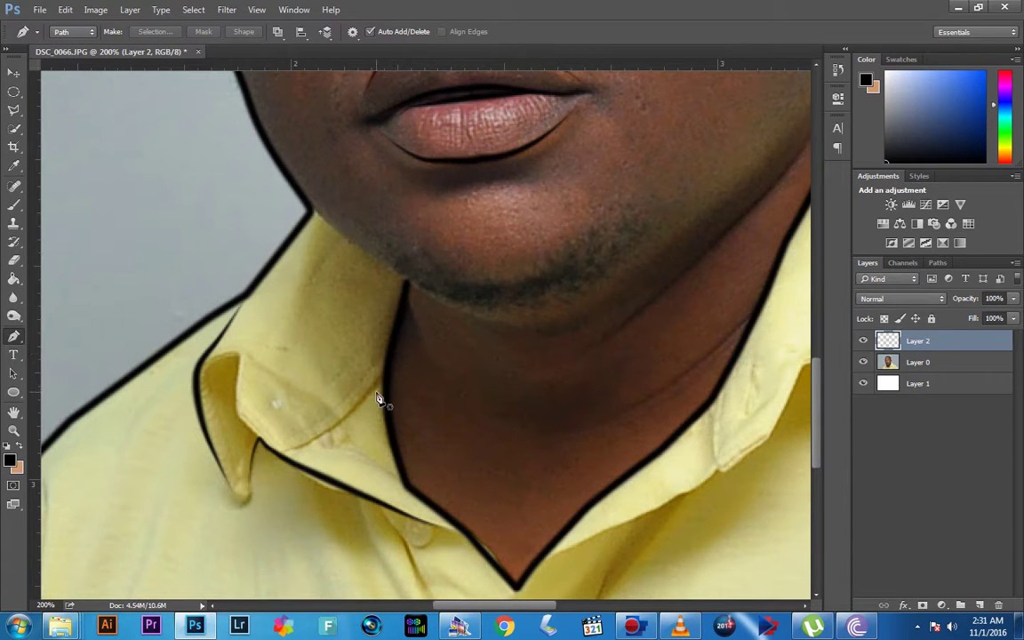
Step: Trace the left collar's inner fold and stroke it black, removing the work path
left_click(199, 366)
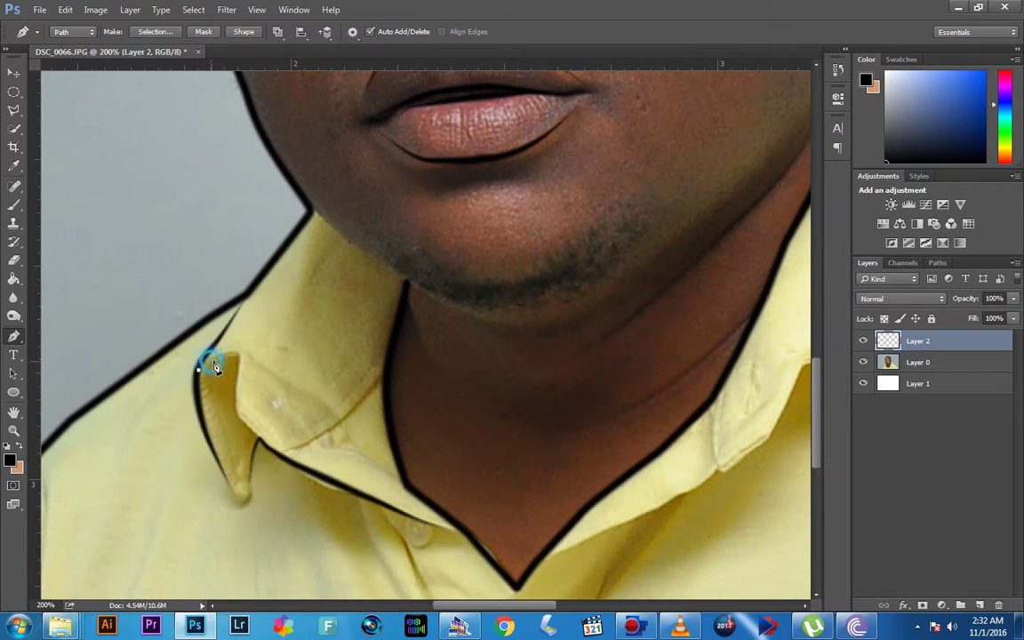
left_click(236, 360)
left_click(238, 408)
left_click(274, 452)
right_click(274, 450)
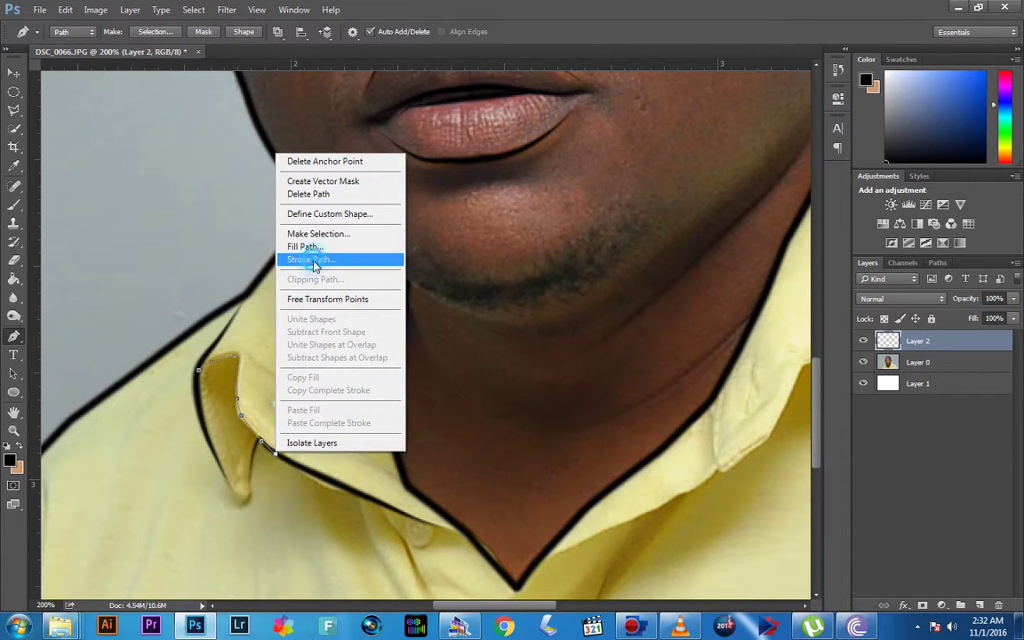
left_click(311, 259)
left_click(594, 213)
right_click(270, 362)
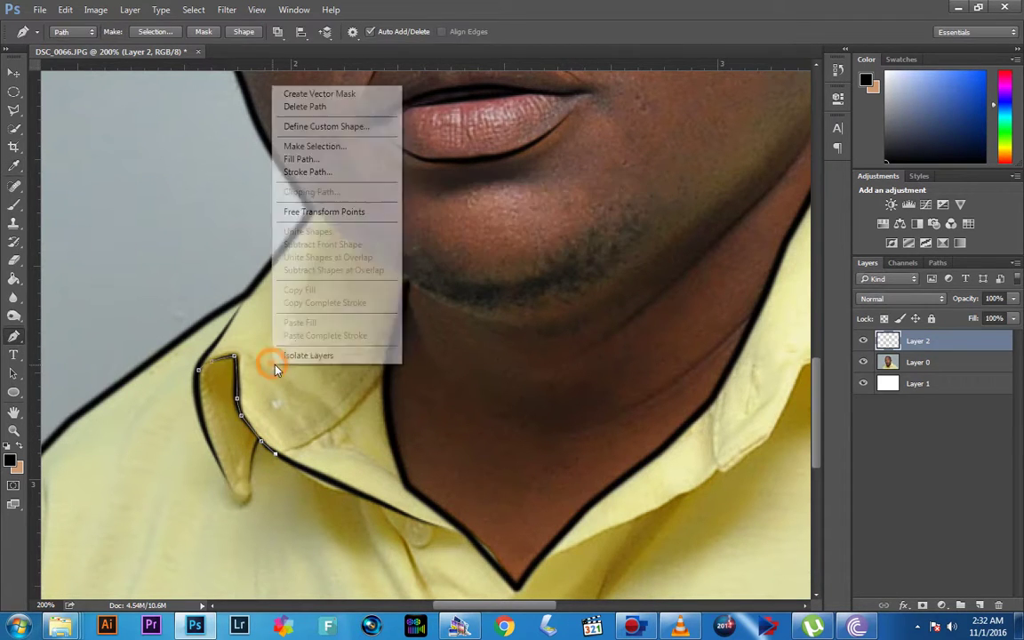
left_click(305, 107)
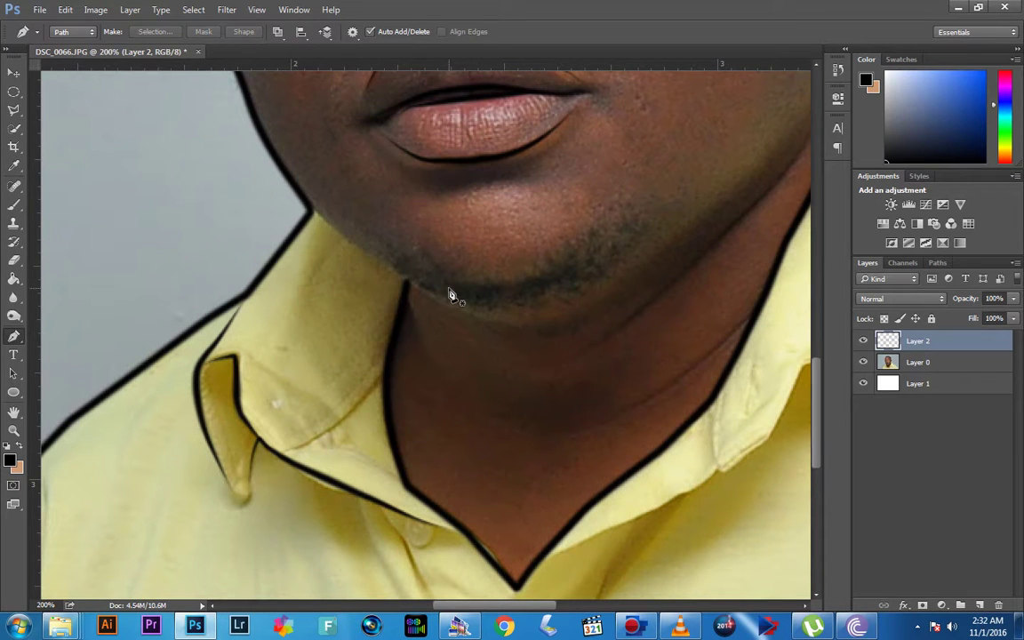
Step: Preview the line art without the photo, then return to 100% on the shirt collar
key("ctrl+minus")
key("ctrl+minus")
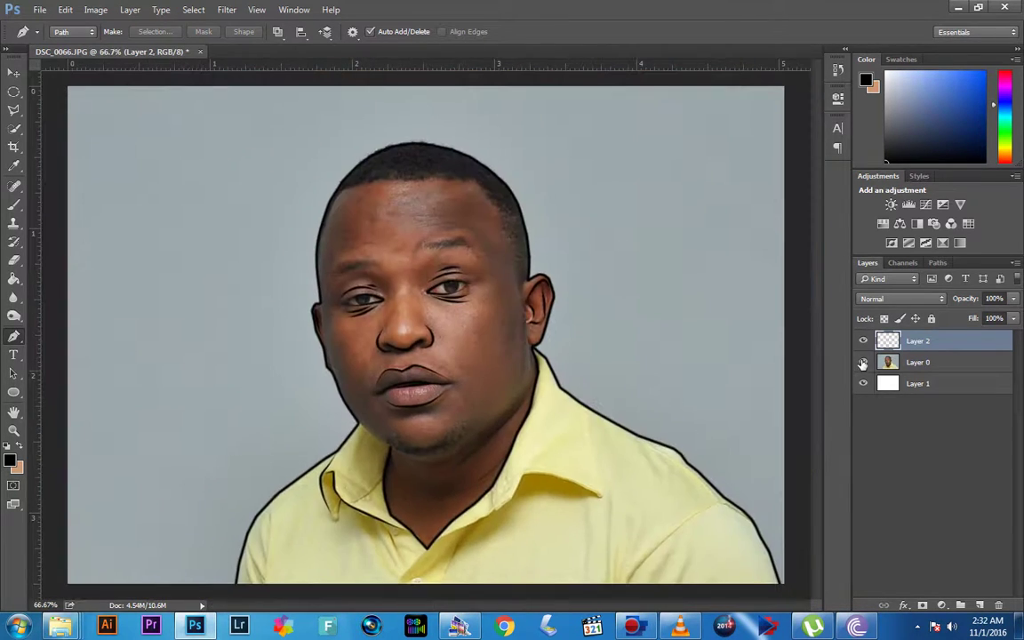
left_click(862, 362)
left_click(862, 361)
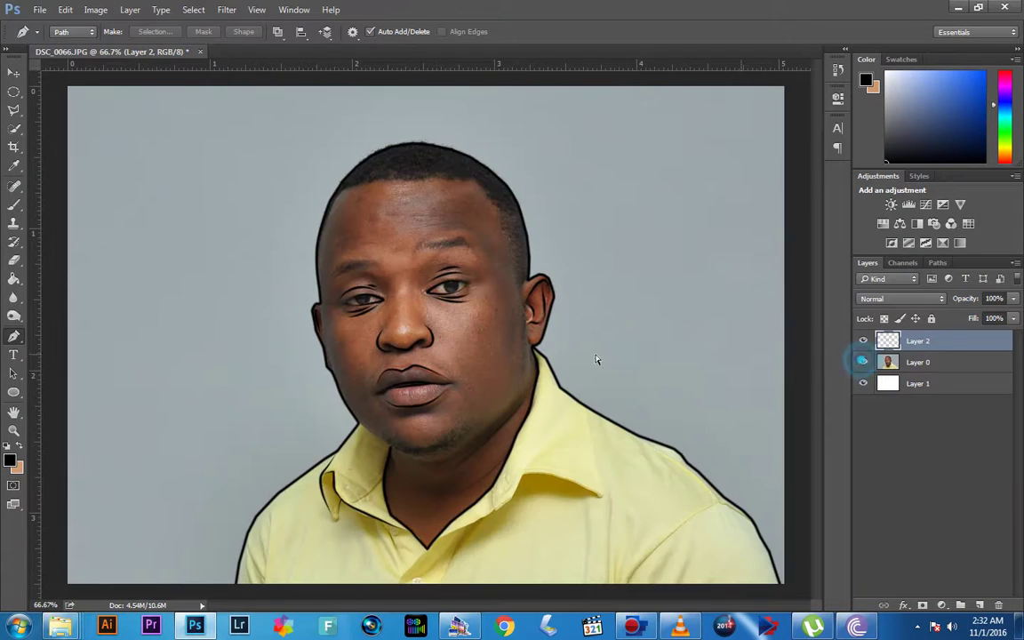
key("ctrl+plus")
left_click_drag(562, 507, 496, 394)
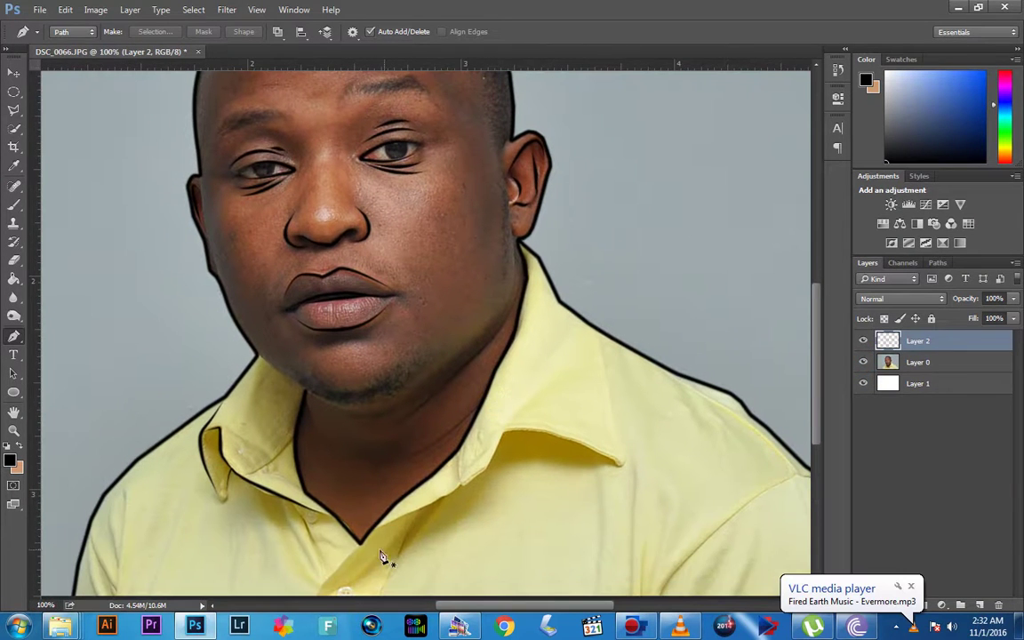
left_click_drag(345, 567, 344, 515)
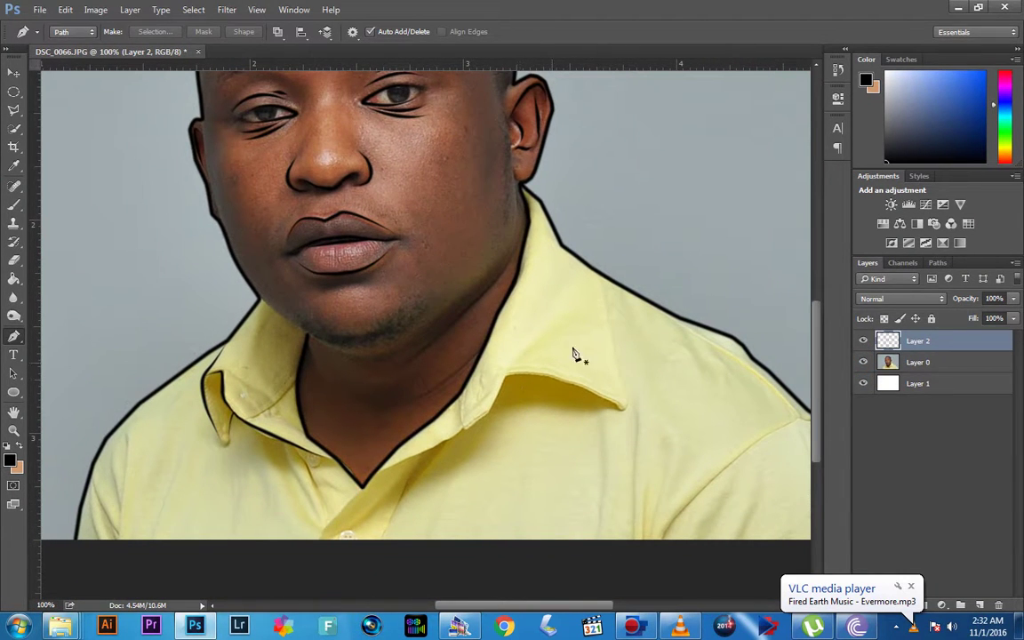
Step: Trace a path along the right collar edge, around its tip, and down to the V-neck
left_click(598, 273)
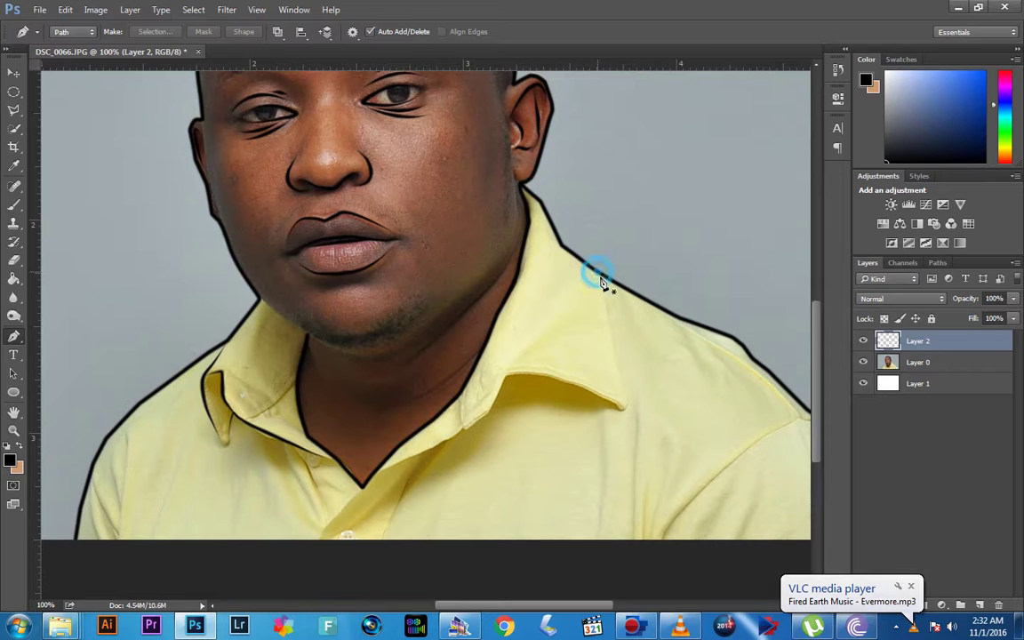
left_click(616, 370)
left_click(625, 404)
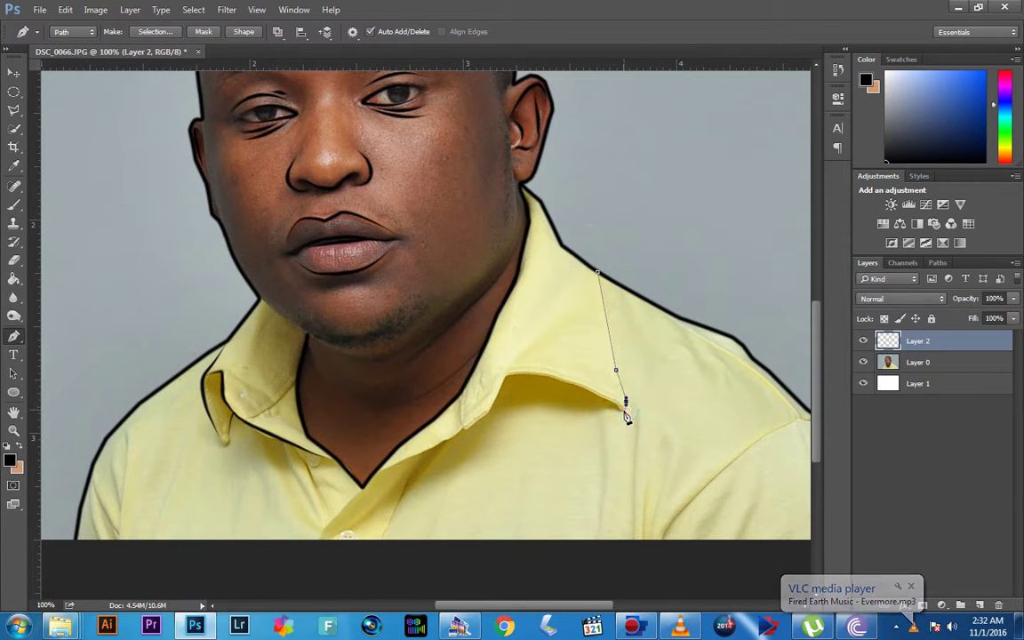
left_click(621, 412)
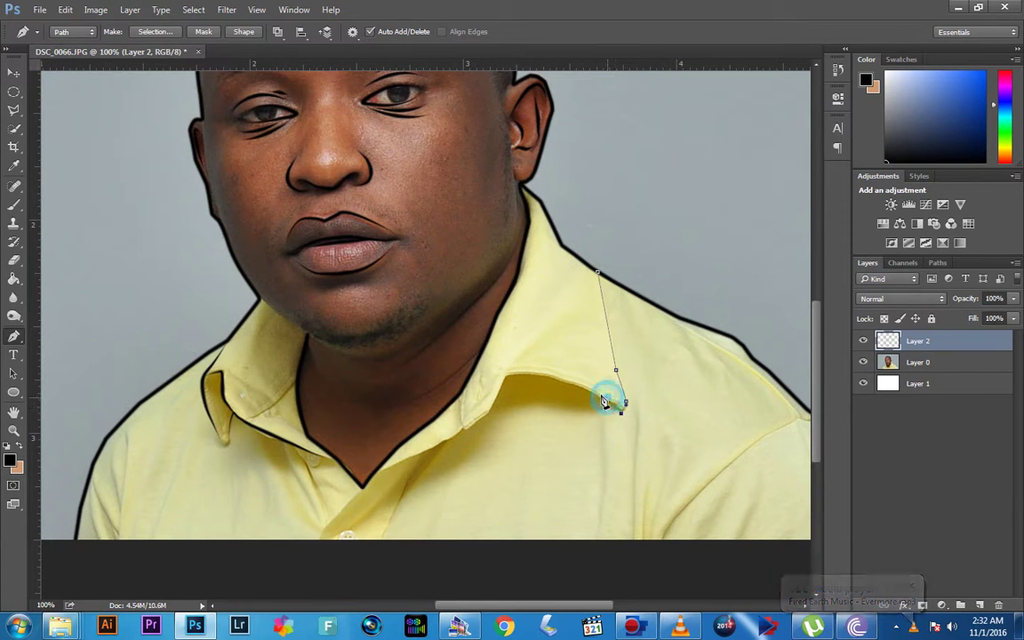
left_click_drag(537, 374, 522, 378)
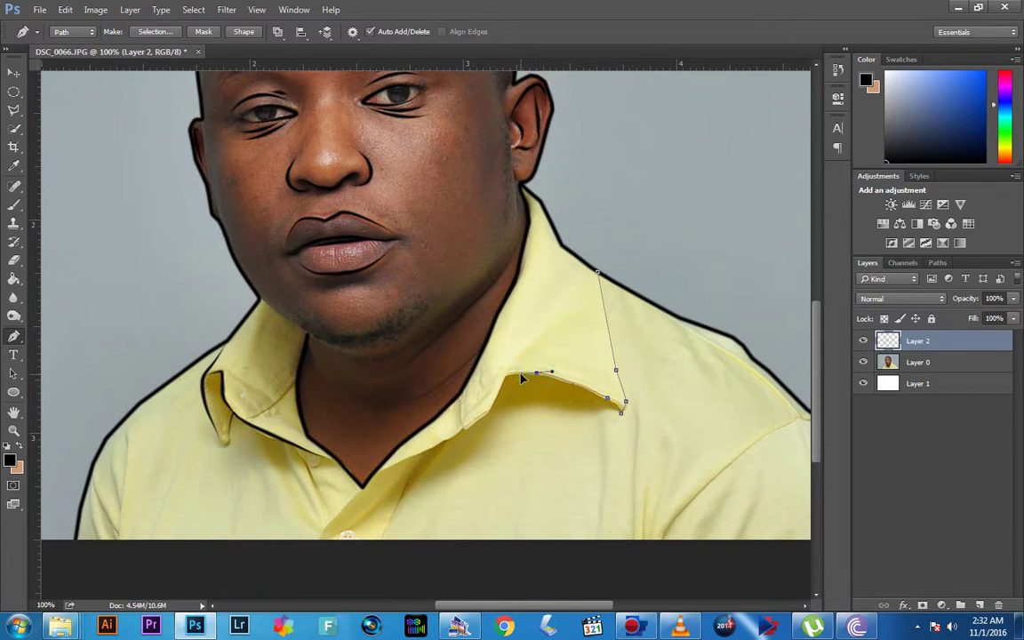
left_click(508, 377)
left_click(489, 407)
left_click(481, 417)
left_click(450, 436)
left_click(373, 469)
Step: Stroke the right collar path with the black brush and delete the work path
right_click(425, 455)
left_click(462, 263)
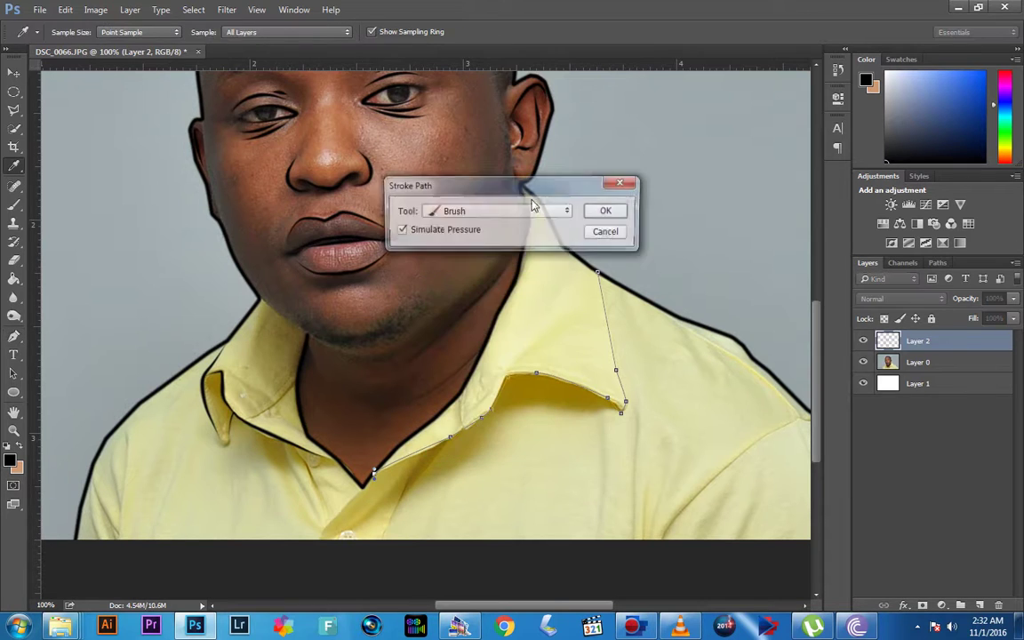
left_click(604, 211)
right_click(533, 322)
left_click(573, 342)
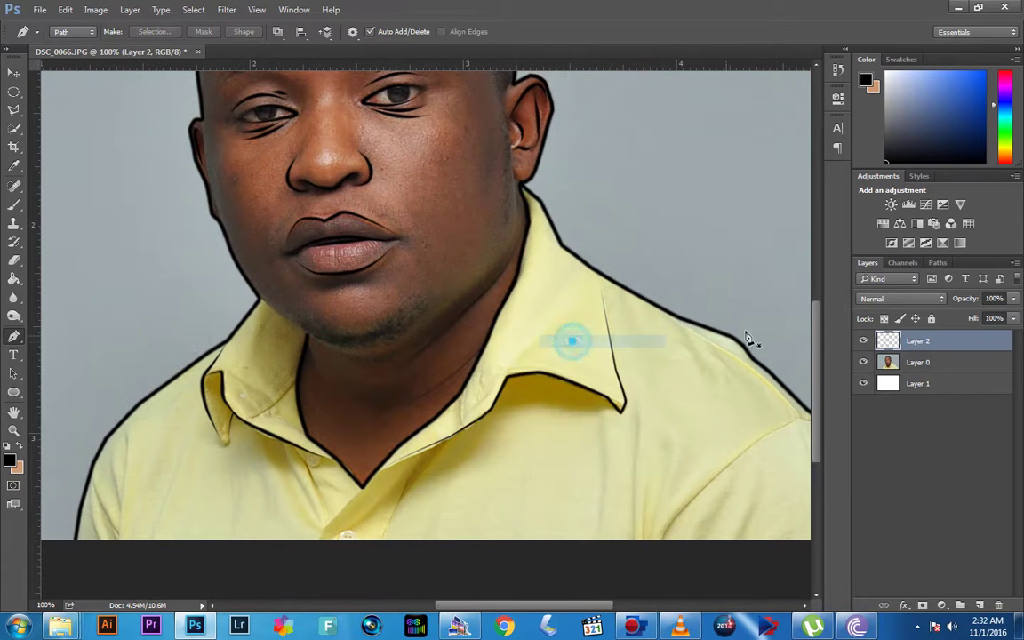
Step: Compare the line drawing with and without the photo zoomed out, then return to 100%
left_click(863, 362)
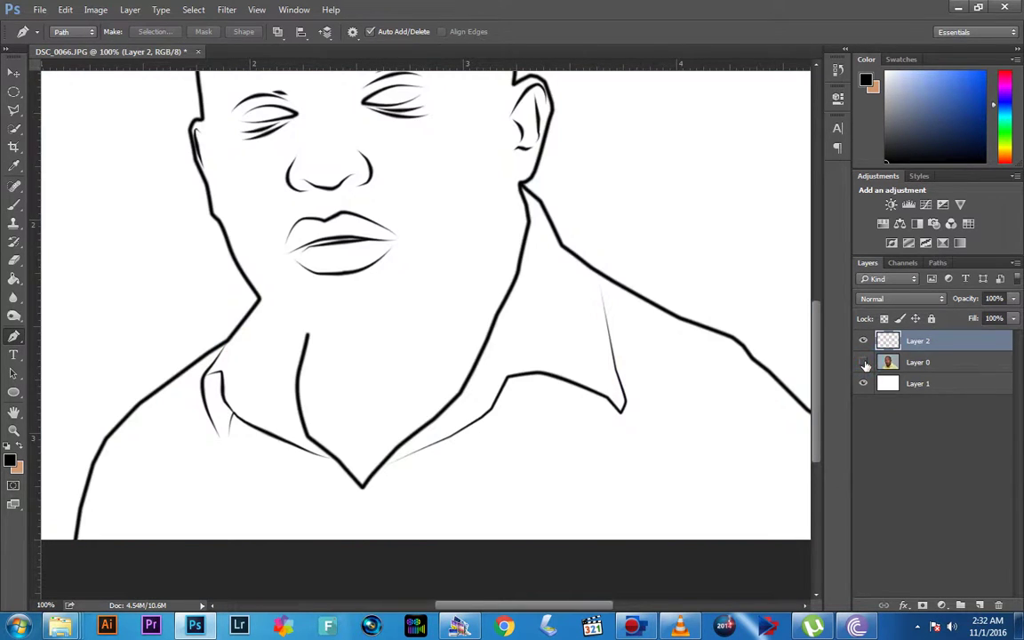
left_click(864, 362)
key("ctrl+minus")
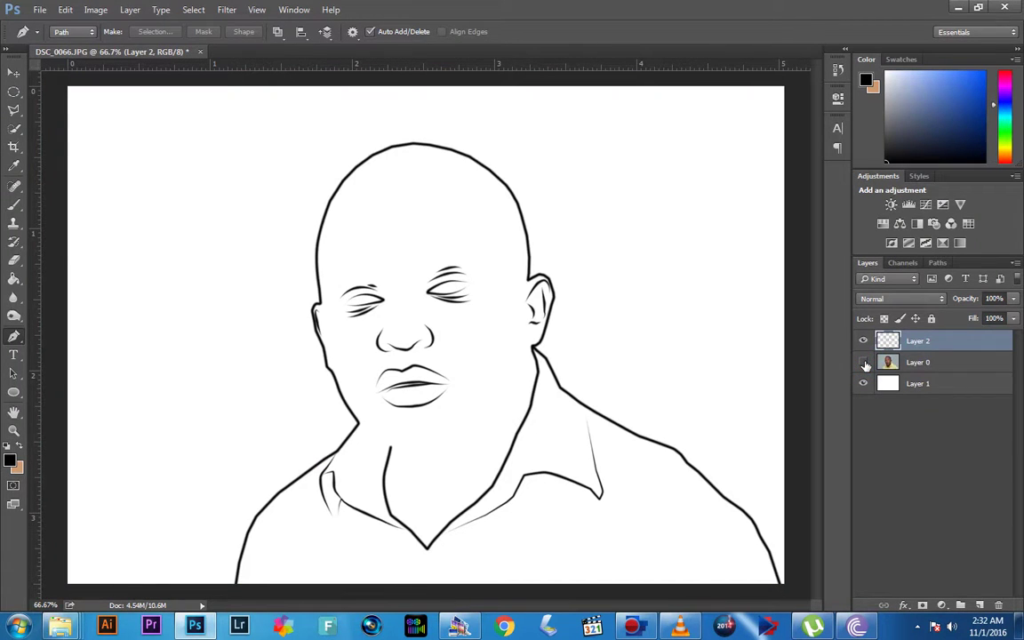
left_click(863, 362)
key("ctrl+plus")
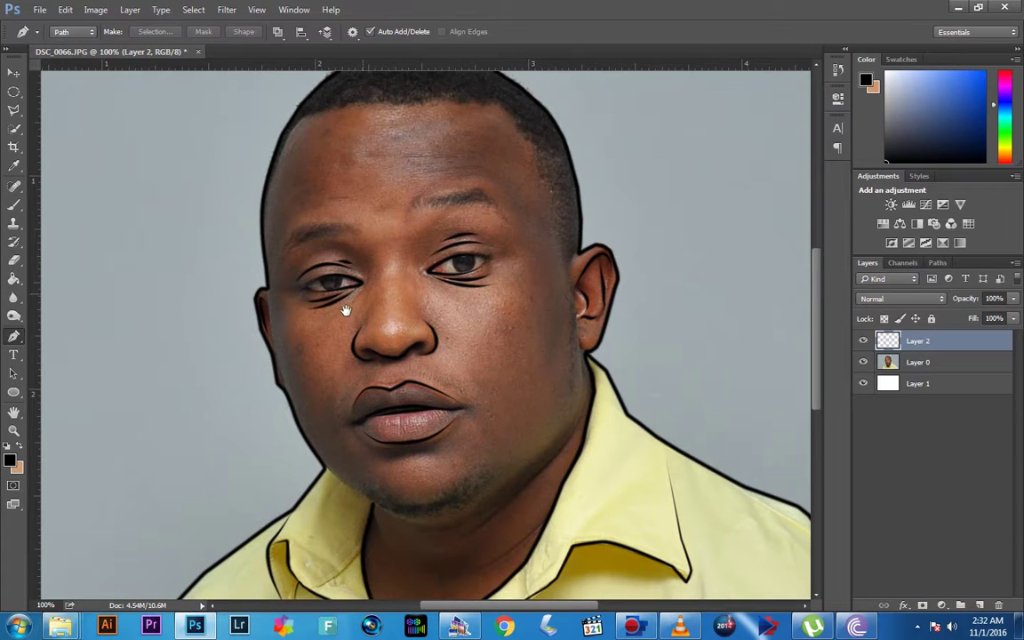
Step: At 200% zoom, trace a curved path along the left jawline under the chin
left_click_drag(338, 483, 404, 335)
key("ctrl+plus")
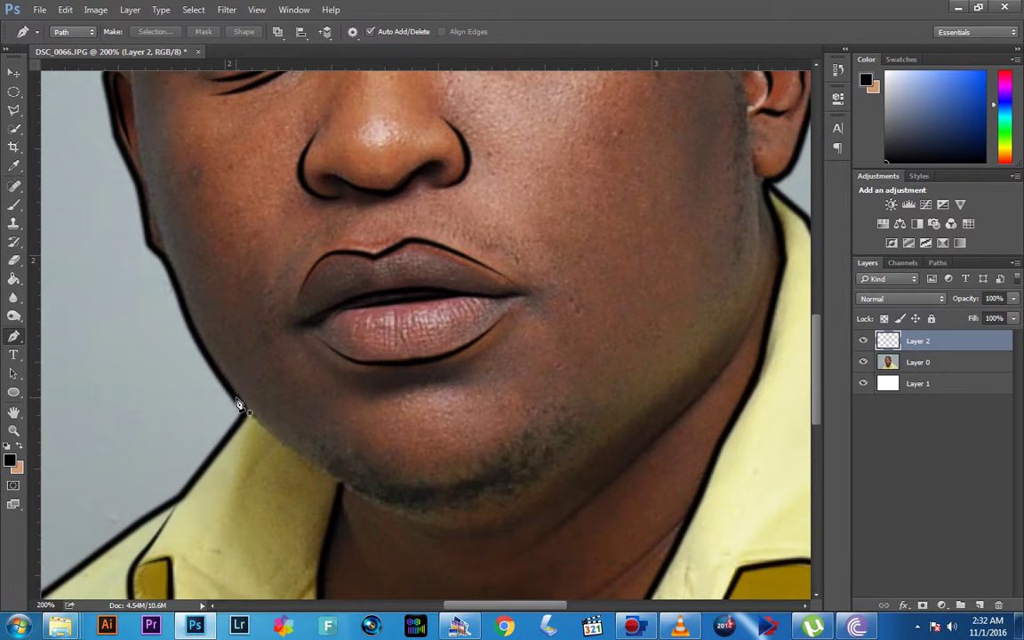
left_click(235, 393)
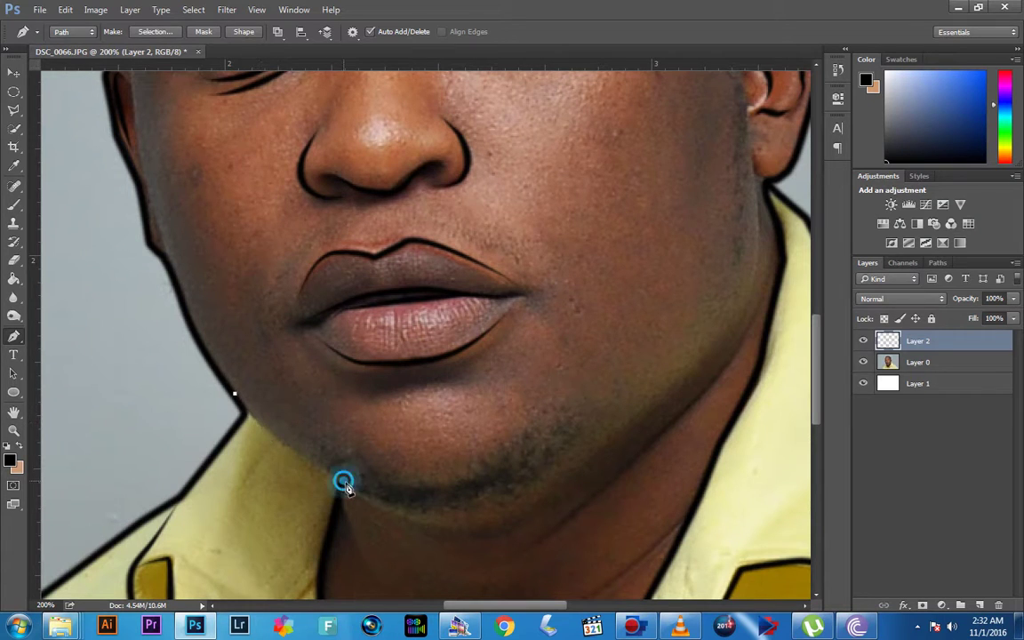
left_click_drag(344, 482, 395, 502)
left_click(424, 507)
Step: Stroke the jawline path with the black brush and delete the work path
right_click(347, 481)
left_click(391, 276)
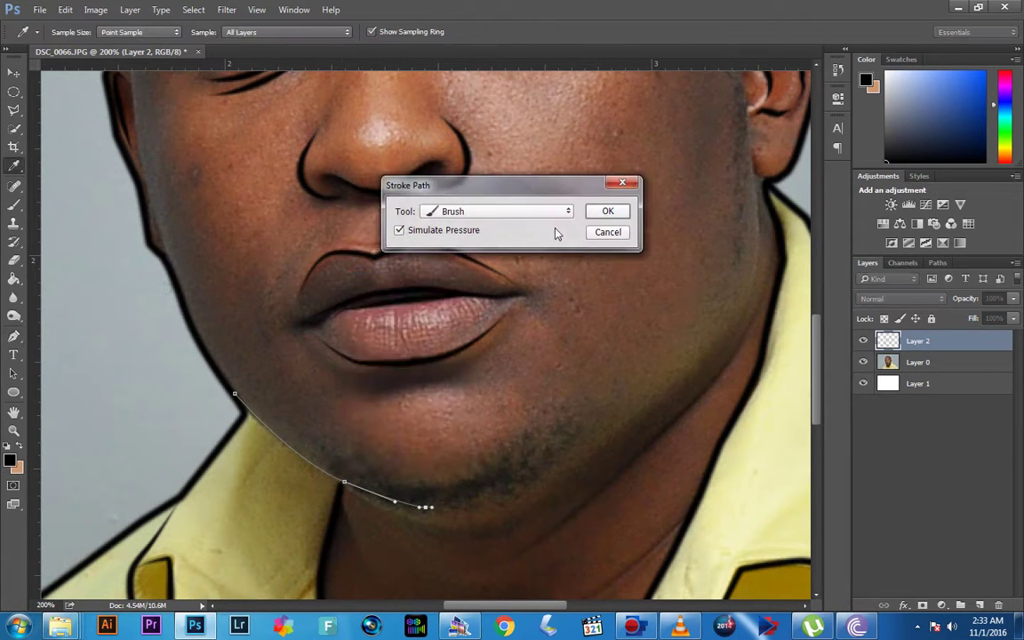
left_click(606, 212)
right_click(373, 444)
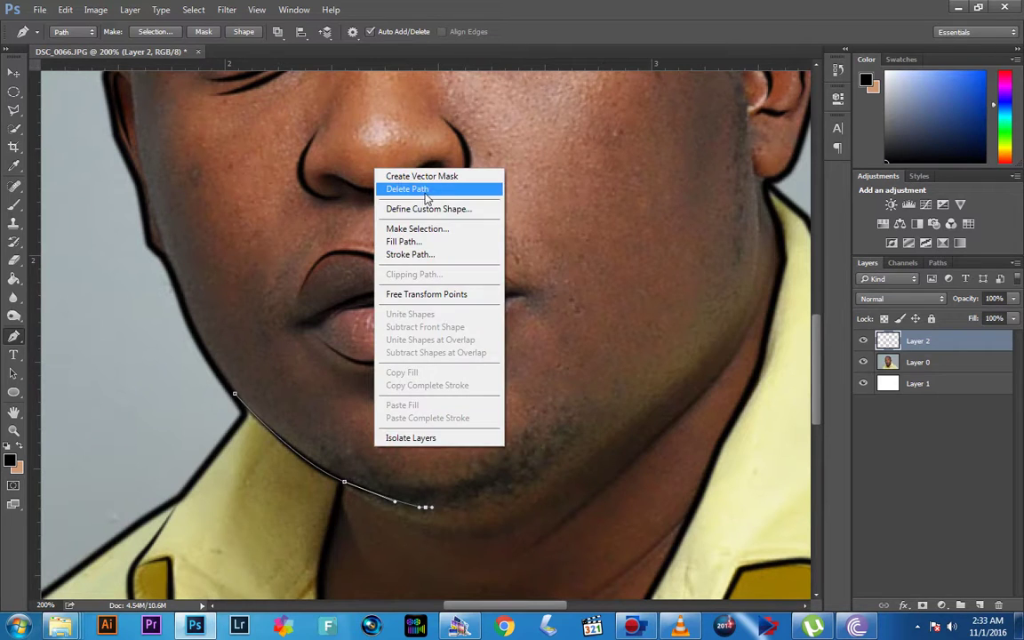
left_click(412, 190)
Step: Check the zoomed-out line art with the photo hidden, then show it and return to 100%
left_click(864, 362)
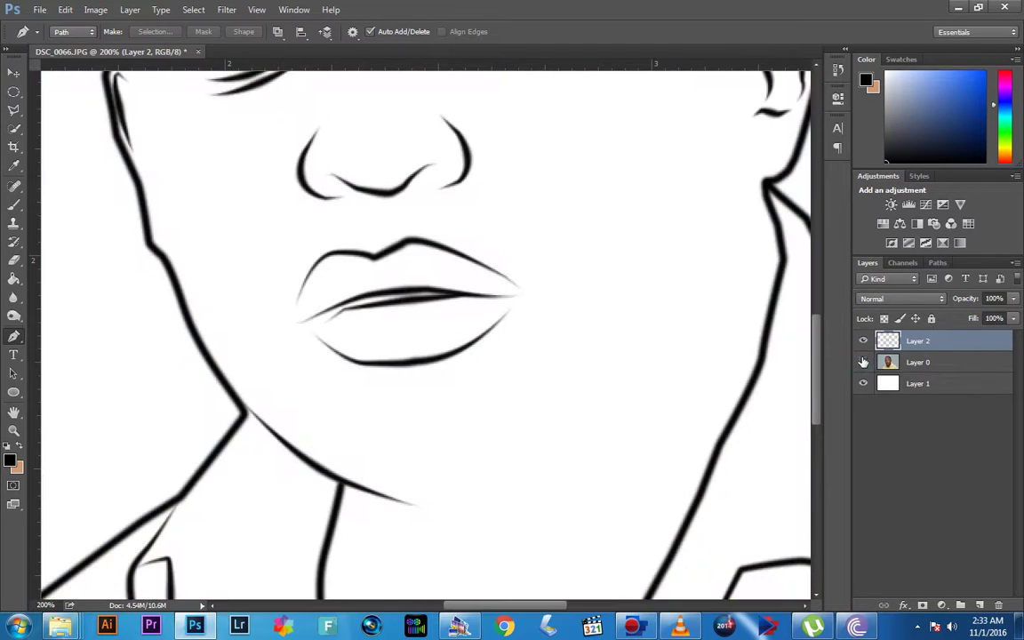
key("ctrl+minus")
key("ctrl+minus")
key("ctrl+minus")
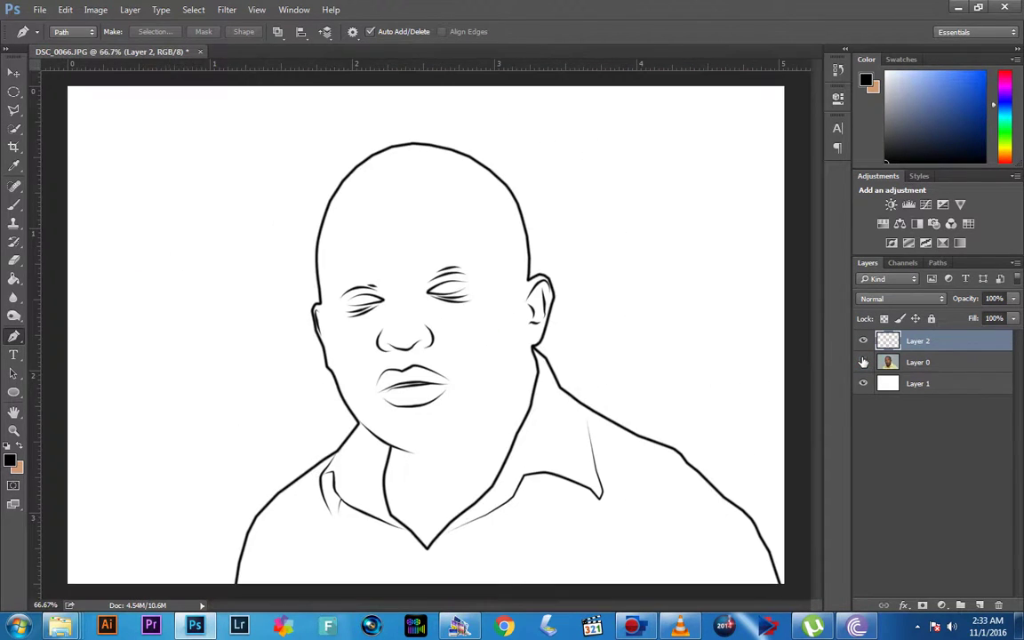
left_click(863, 362)
key("ctrl+plus")
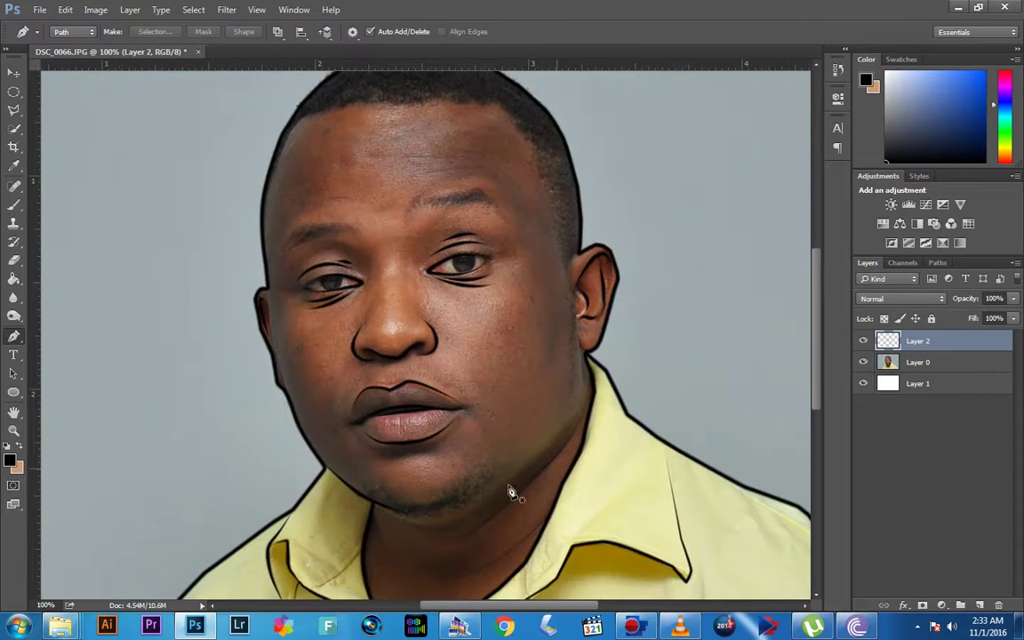
Step: Trace a curved path down the right jaw toward the neck, redoing a misplaced anchor
left_click(588, 397)
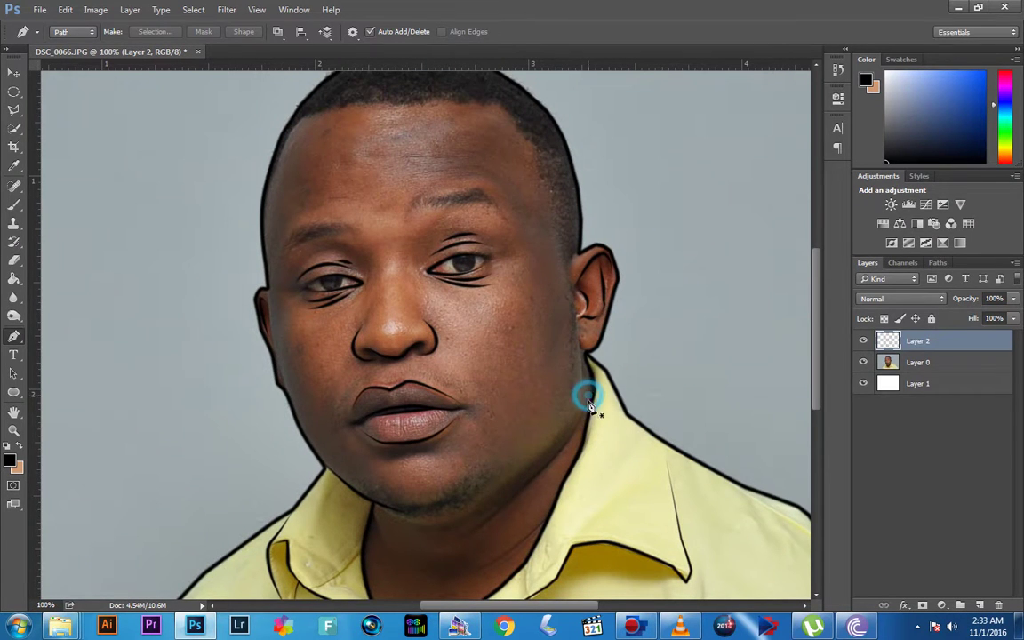
left_click(530, 485)
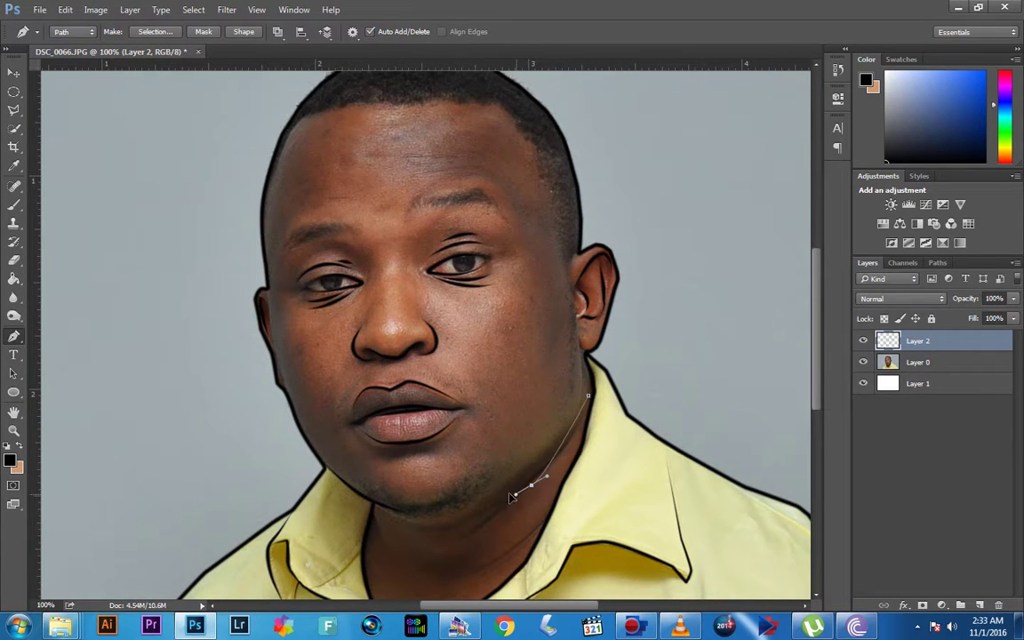
left_click_drag(512, 497, 510, 504)
key("ctrl+z")
left_click(576, 437)
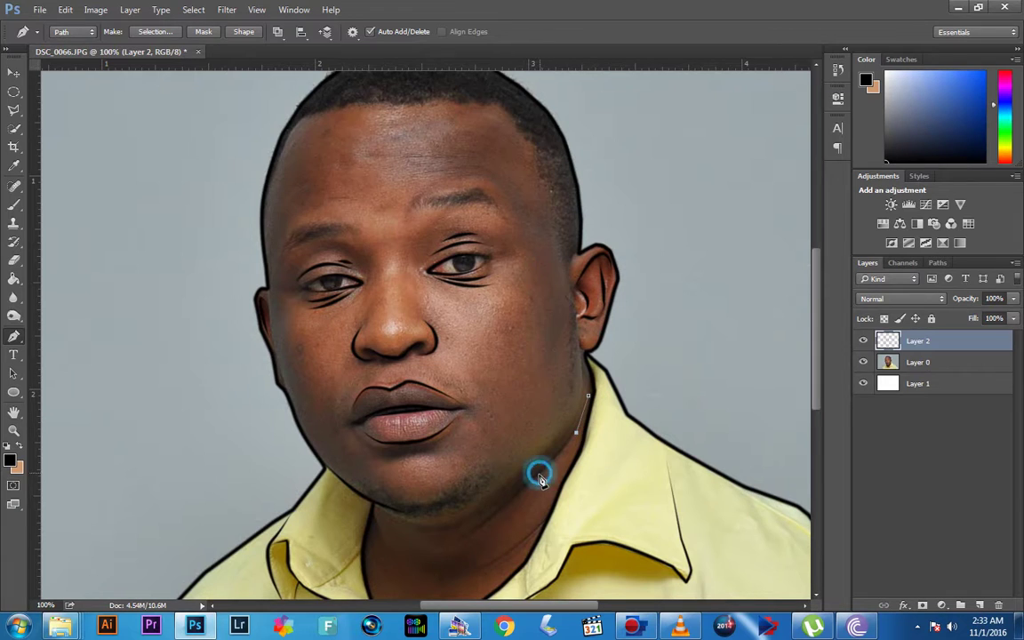
left_click_drag(542, 470, 533, 480)
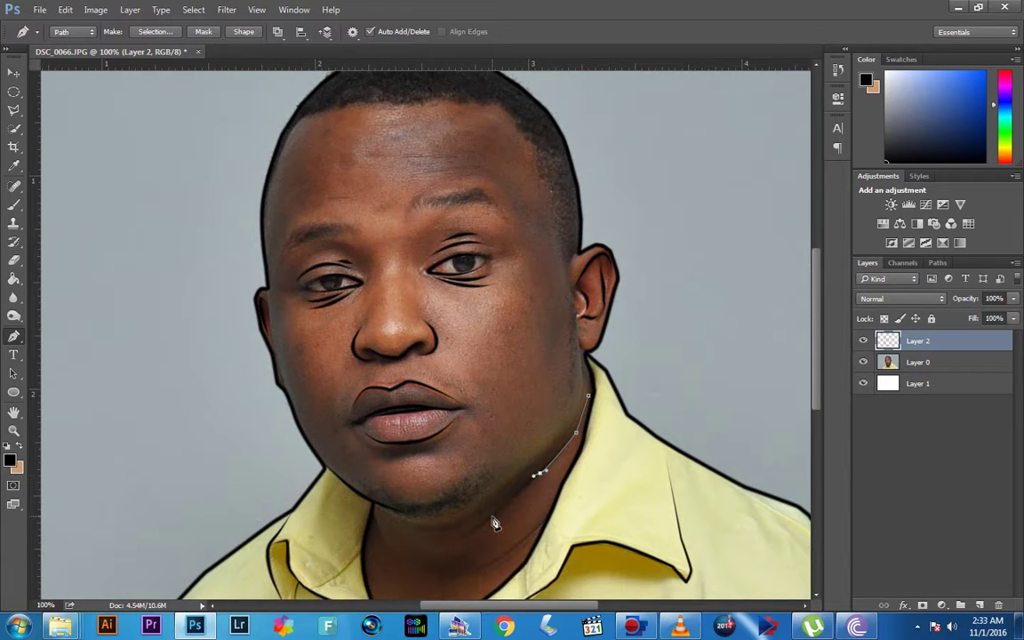
left_click_drag(493, 517, 485, 527)
Step: Cancel an initial Stroke Path attempt and cycle through Brush and Type back to the Pen tool
right_click(542, 468)
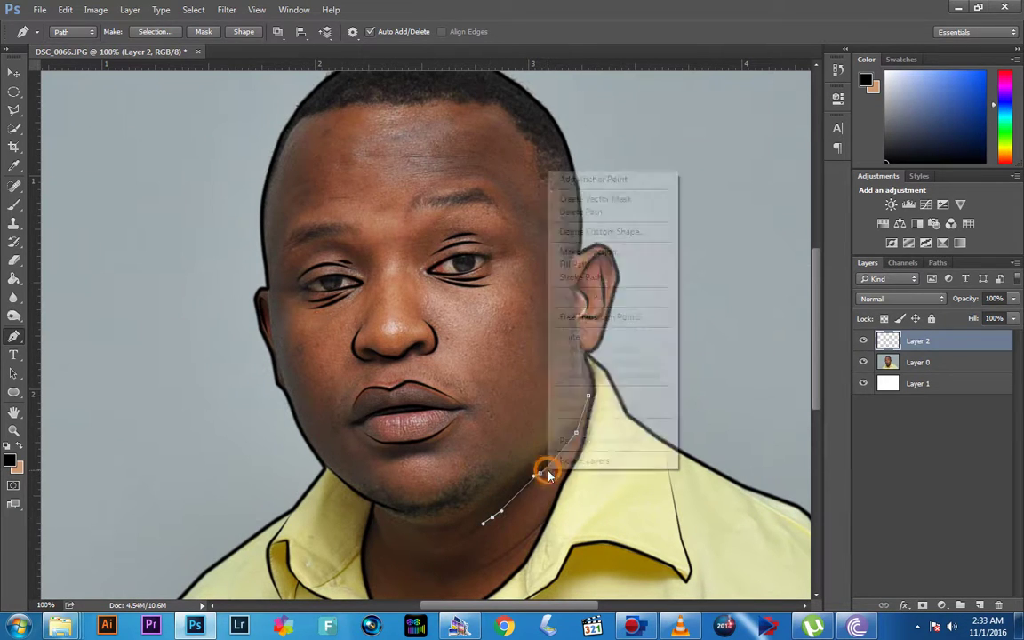
left_click(551, 276)
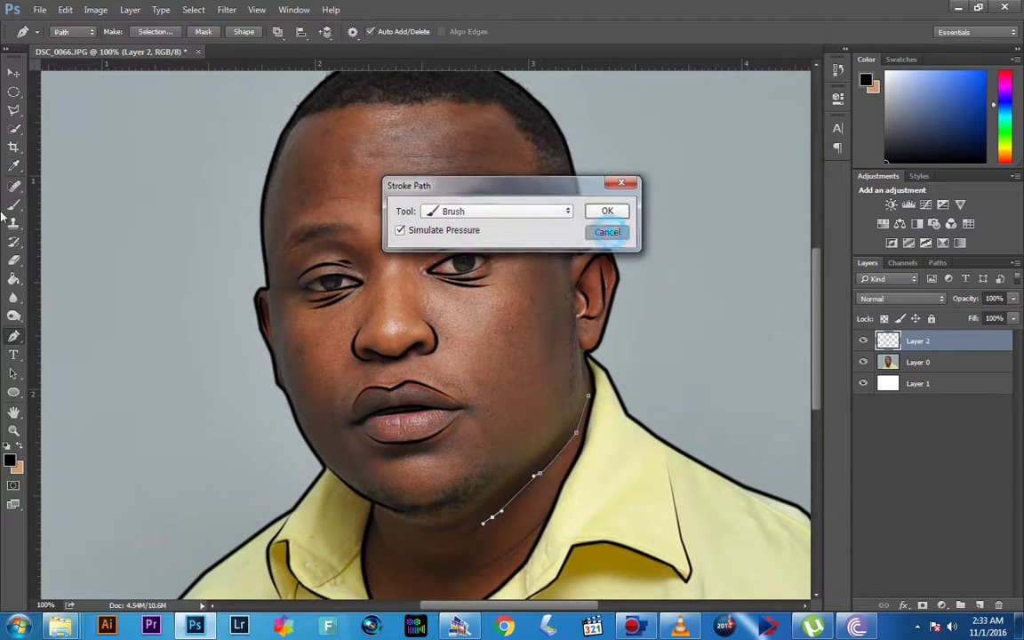
left_click(608, 232)
left_click(15, 186)
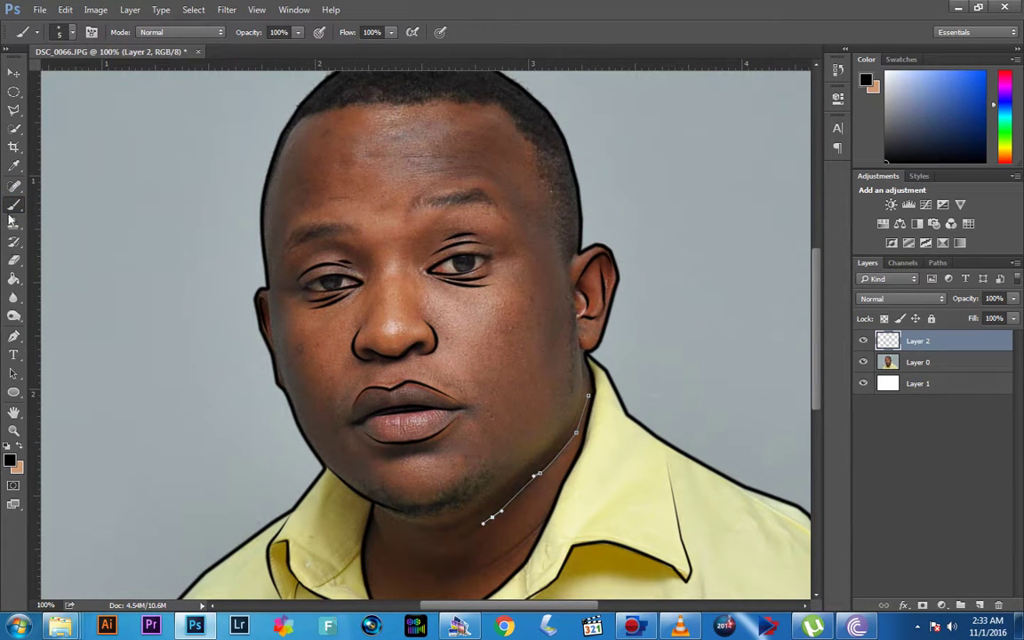
left_click(14, 354)
right_click(513, 446)
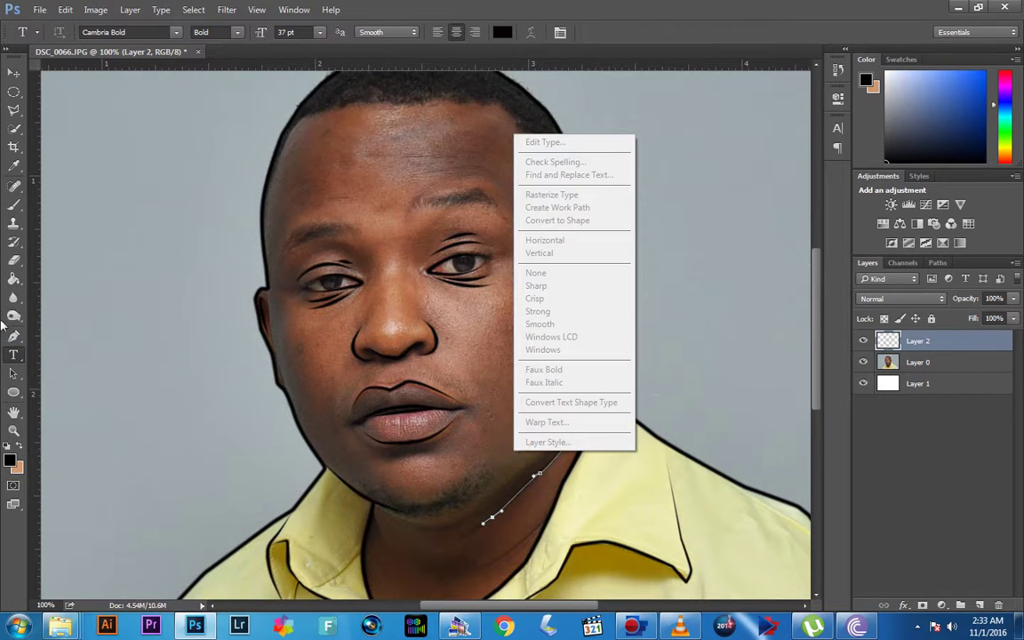
left_click(15, 339)
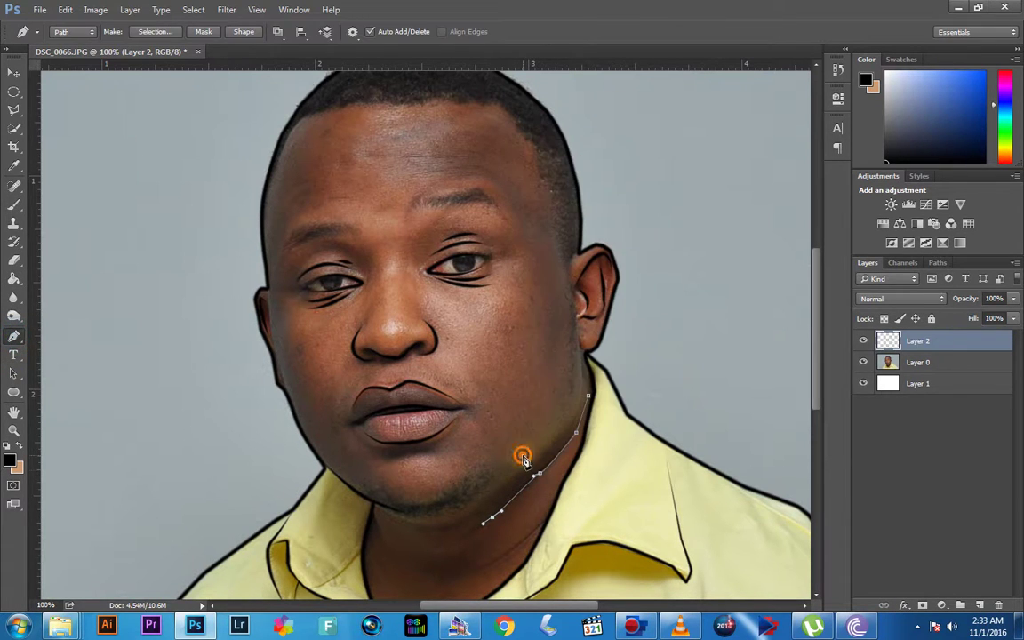
Step: Stroke the right jaw path in black and delete the work path
right_click(522, 452)
left_click(568, 270)
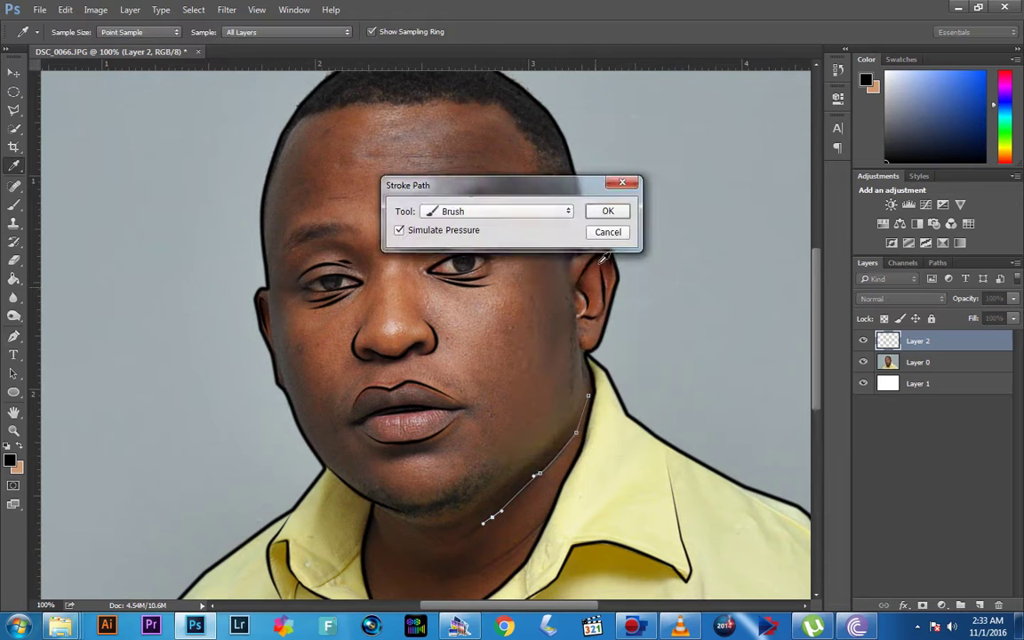
left_click(601, 211)
right_click(558, 399)
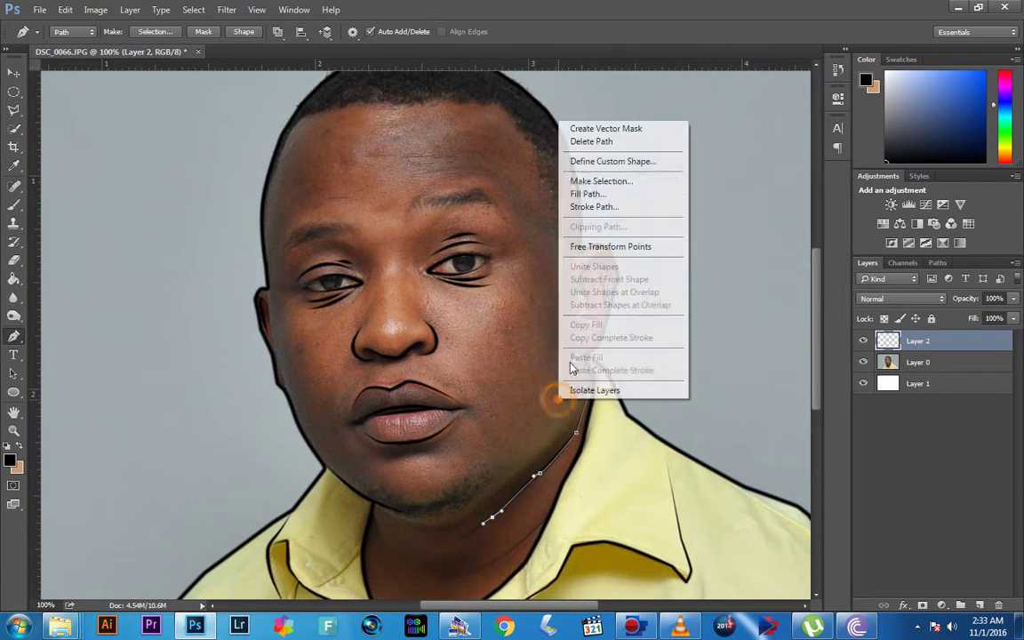
left_click(590, 143)
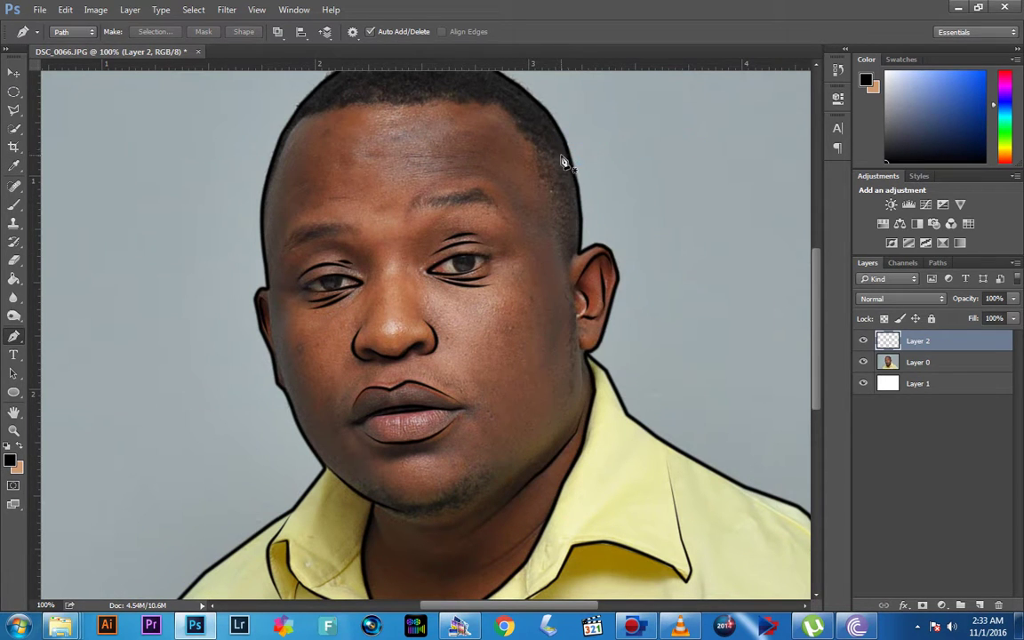
left_click(547, 521)
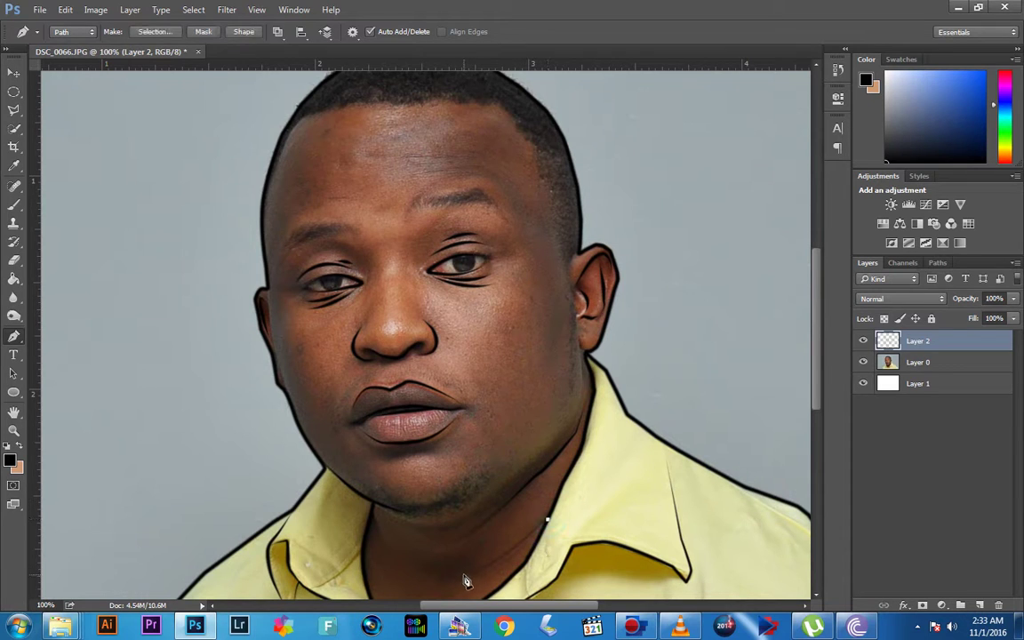
Step: Curve the neck path down, stroke it black, and delete the work path
left_click_drag(463, 576, 437, 582)
right_click(506, 521)
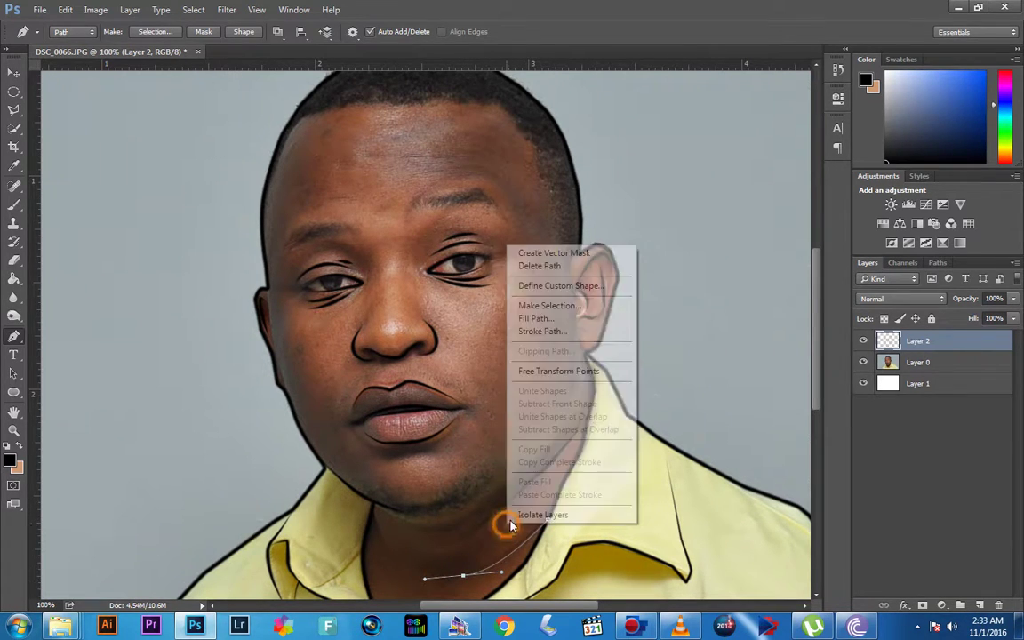
left_click(537, 331)
left_click(597, 208)
right_click(524, 133)
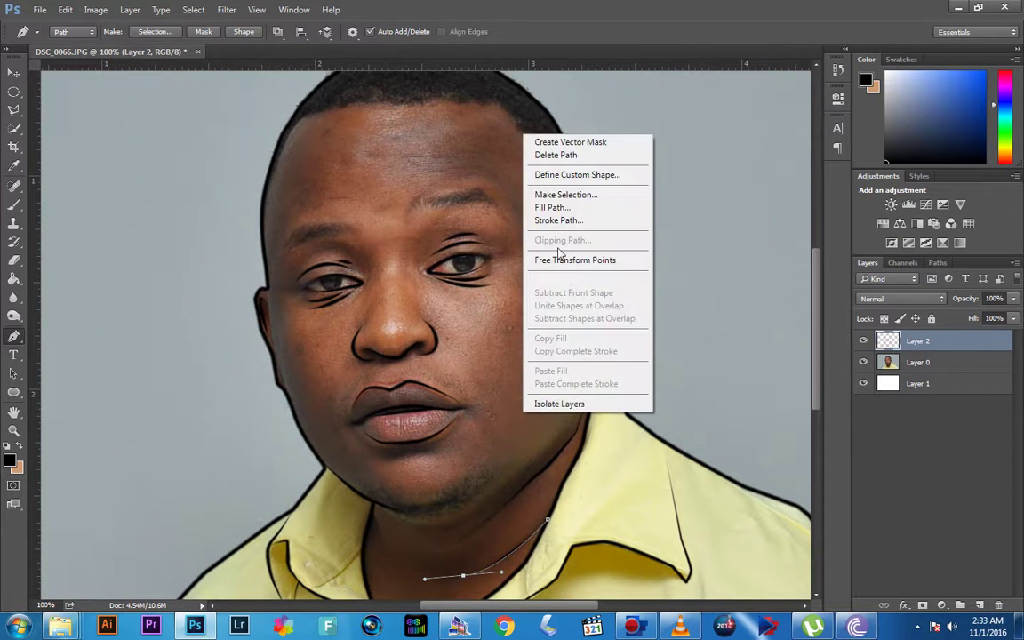
left_click(549, 155)
Step: Trace a short curve below the chin on the left neck, stroke it black, and remove the path
left_click_drag(529, 483, 573, 379)
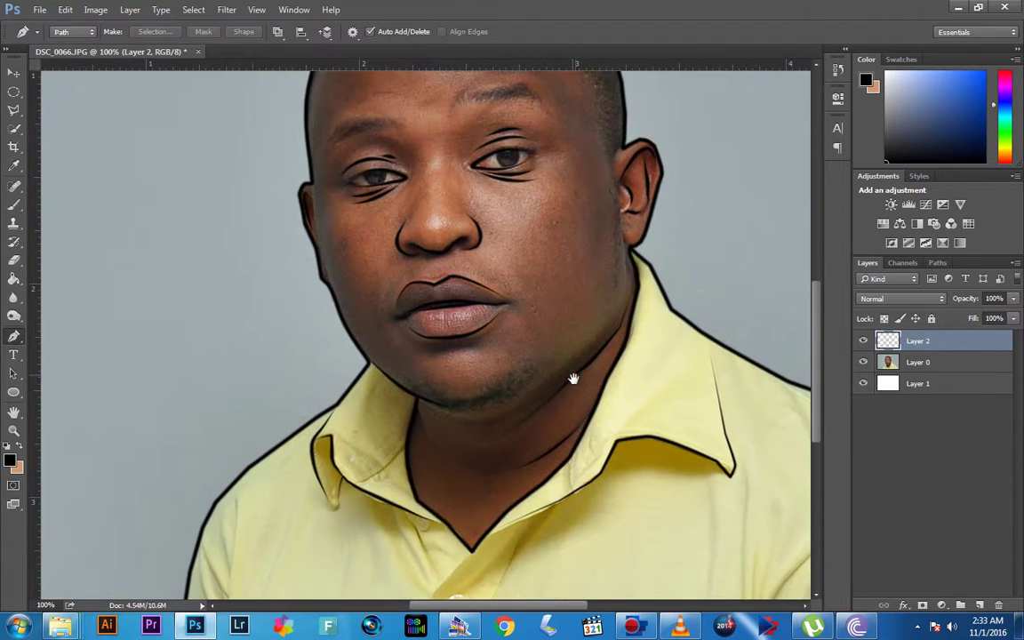
left_click(416, 405)
left_click_drag(436, 448, 447, 458)
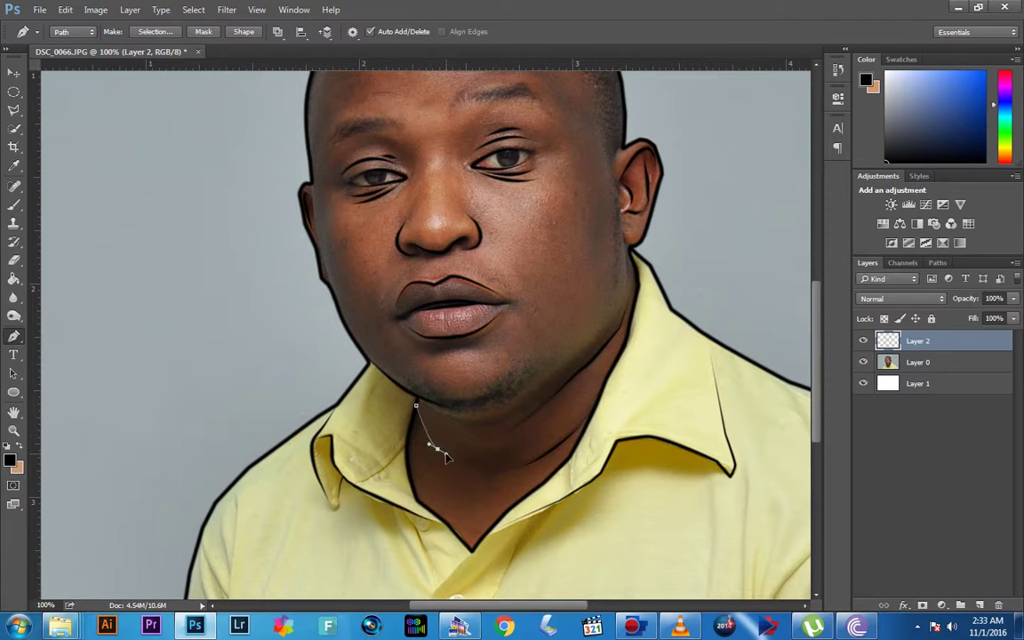
right_click(441, 423)
left_click(468, 234)
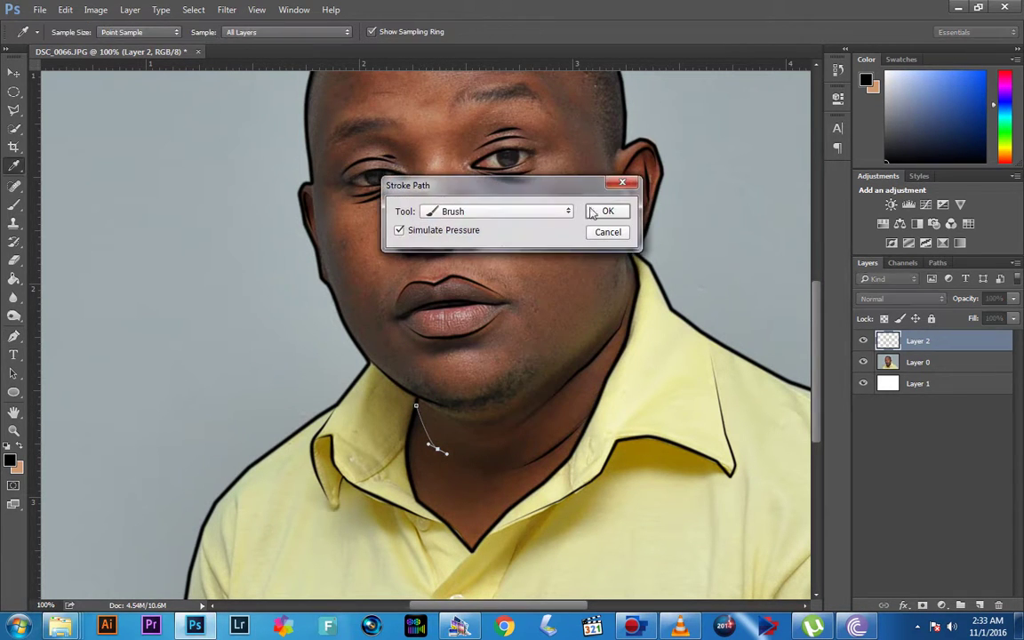
left_click(593, 213)
right_click(480, 412)
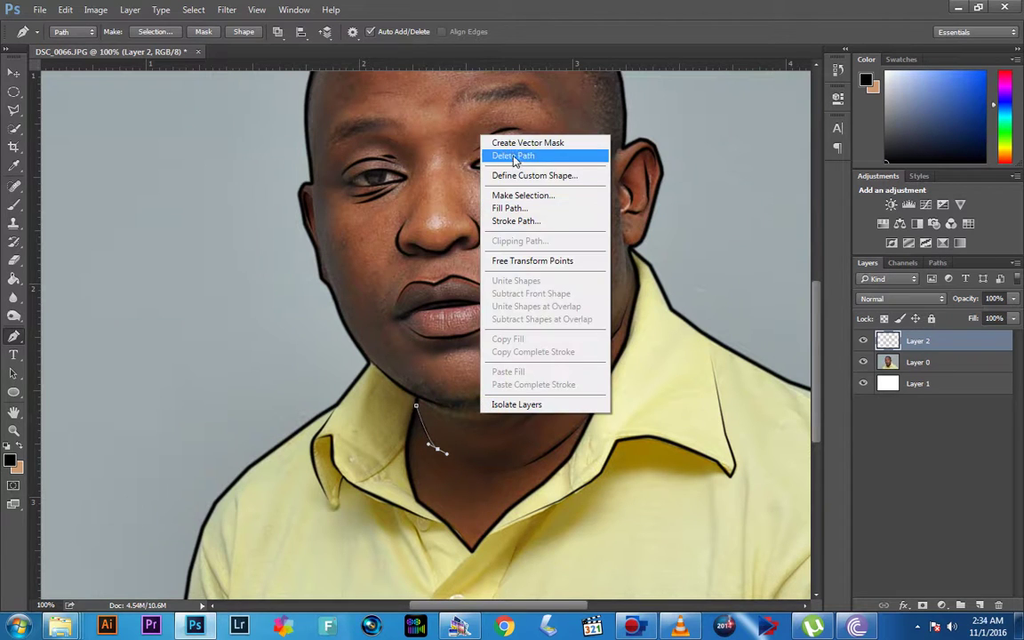
left_click(513, 157)
left_click_drag(581, 284, 561, 362)
left_click(863, 361)
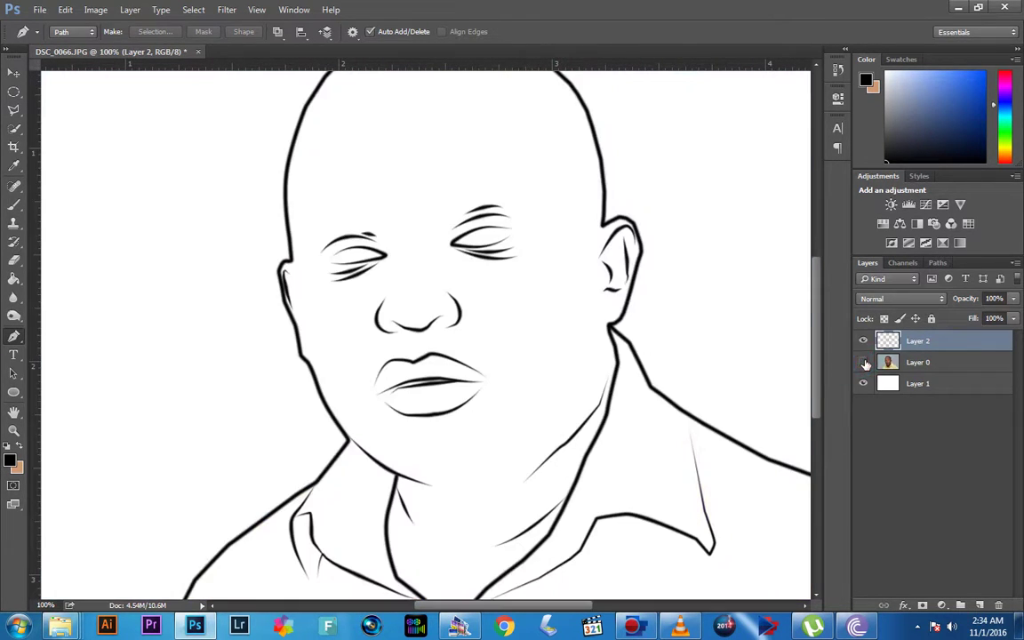
left_click(863, 362)
left_click(863, 363)
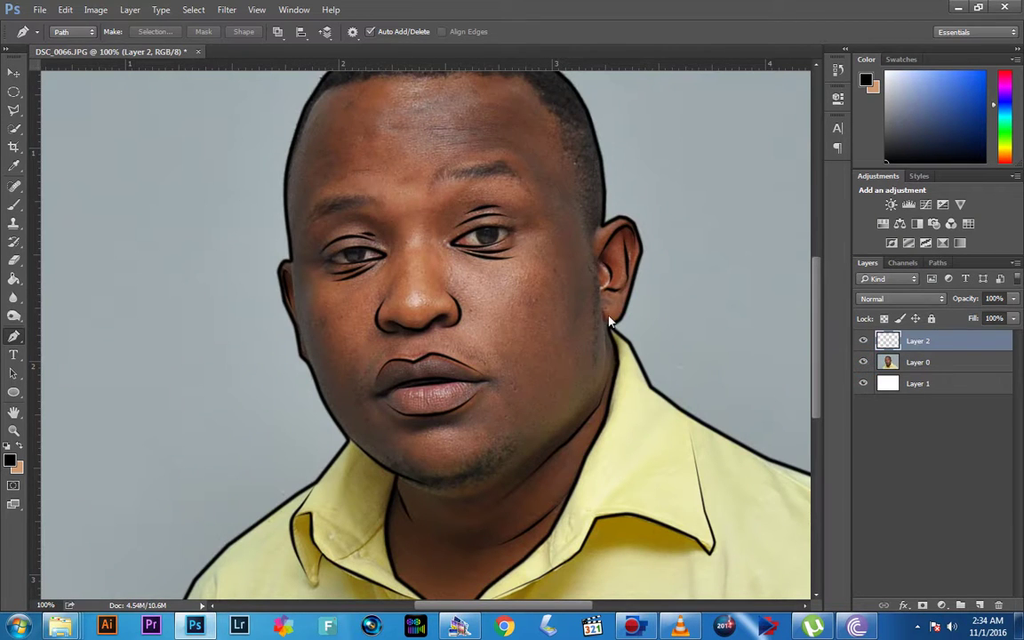
left_click_drag(389, 272, 389, 312)
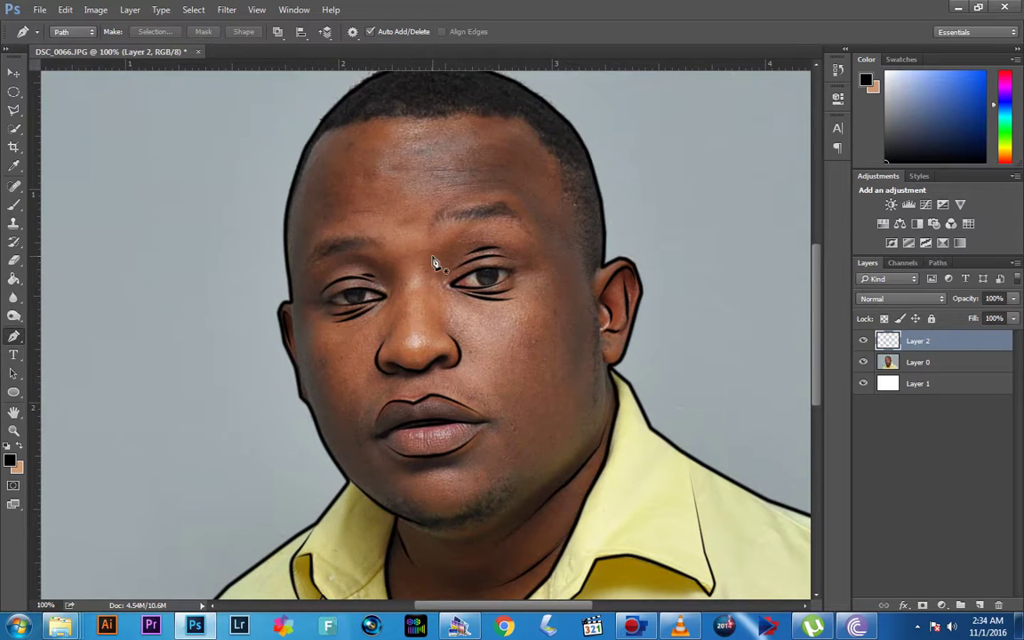
key("ctrl+plus")
left_click_drag(468, 221, 449, 373)
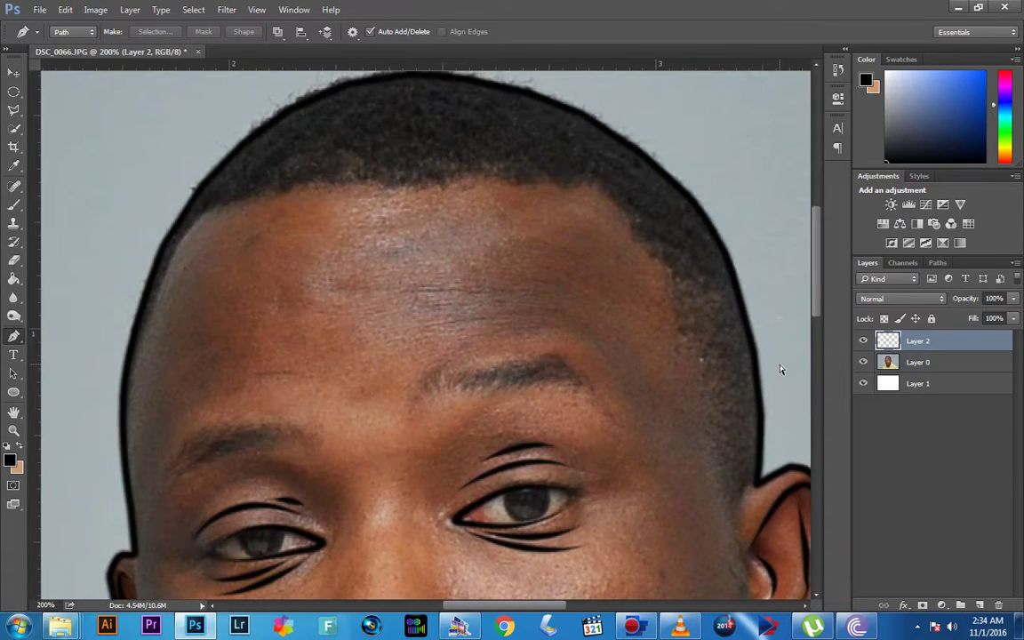
key("ctrl+0")
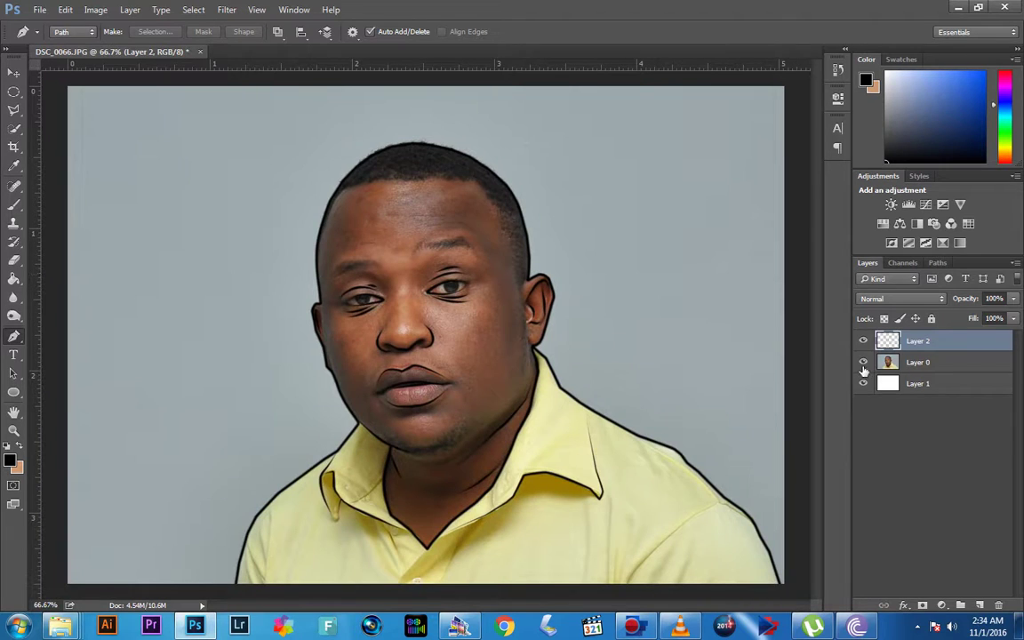
left_click(862, 364)
left_click(862, 364)
left_click(15, 205)
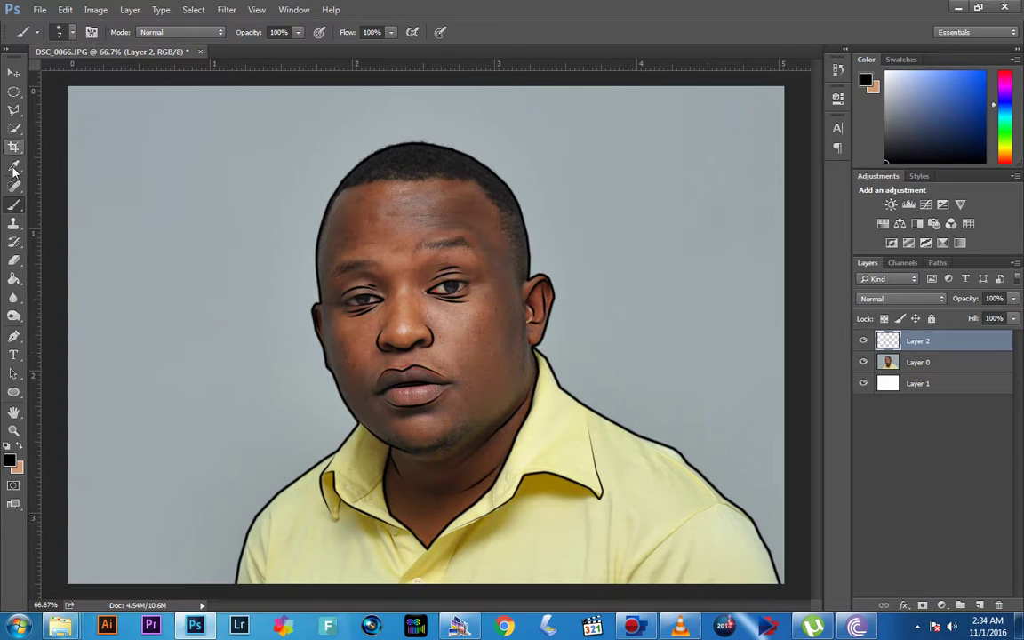
Step: Stroke a black line along the right shirt fold up to the right shoulder and delete its path
left_click(14, 337)
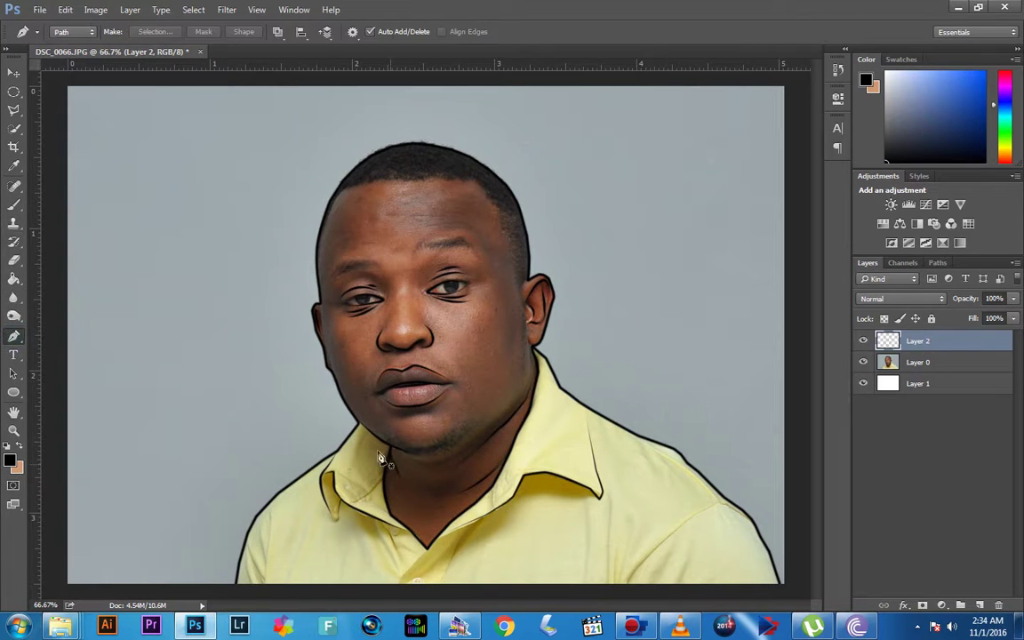
left_click(627, 587)
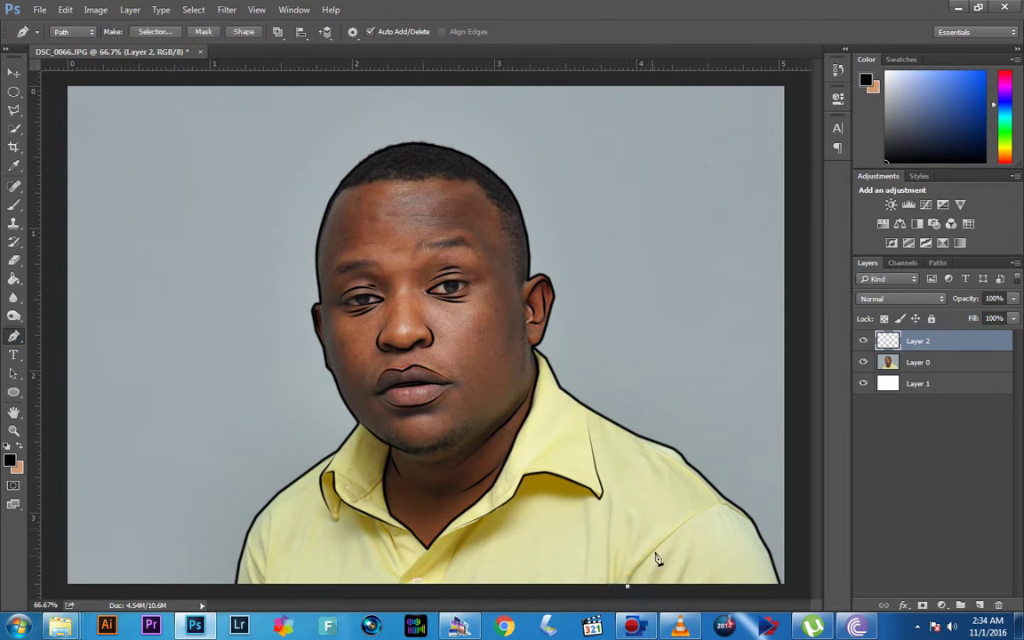
mouse_move(693, 517)
left_mouse_down()
mouse_move(729, 502)
mouse_move(718, 508)
left_mouse_up()
left_click(725, 504)
right_click(725, 504)
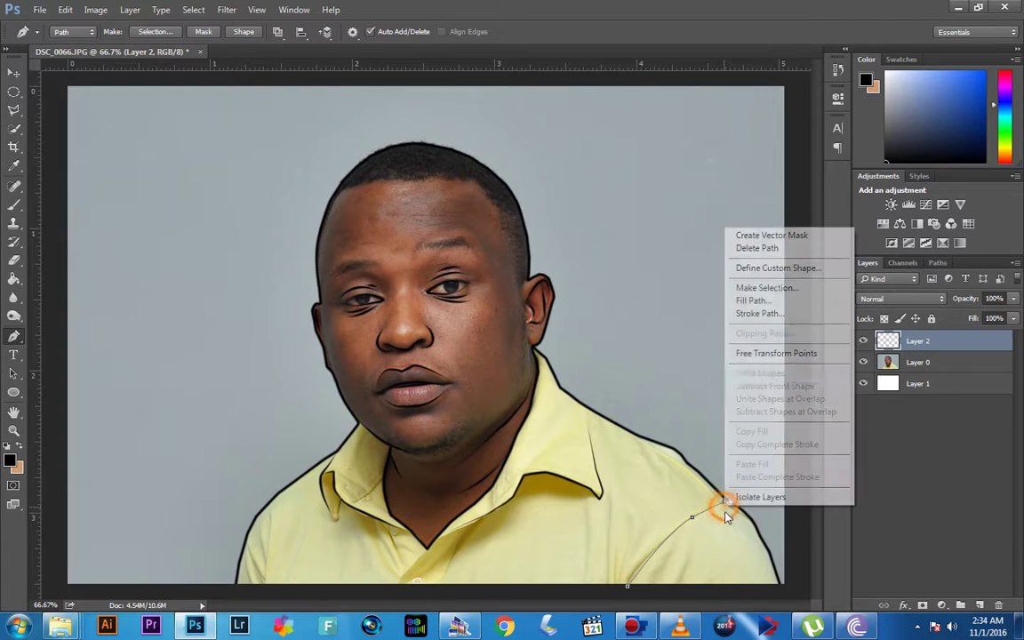
left_click(764, 318)
key("Return")
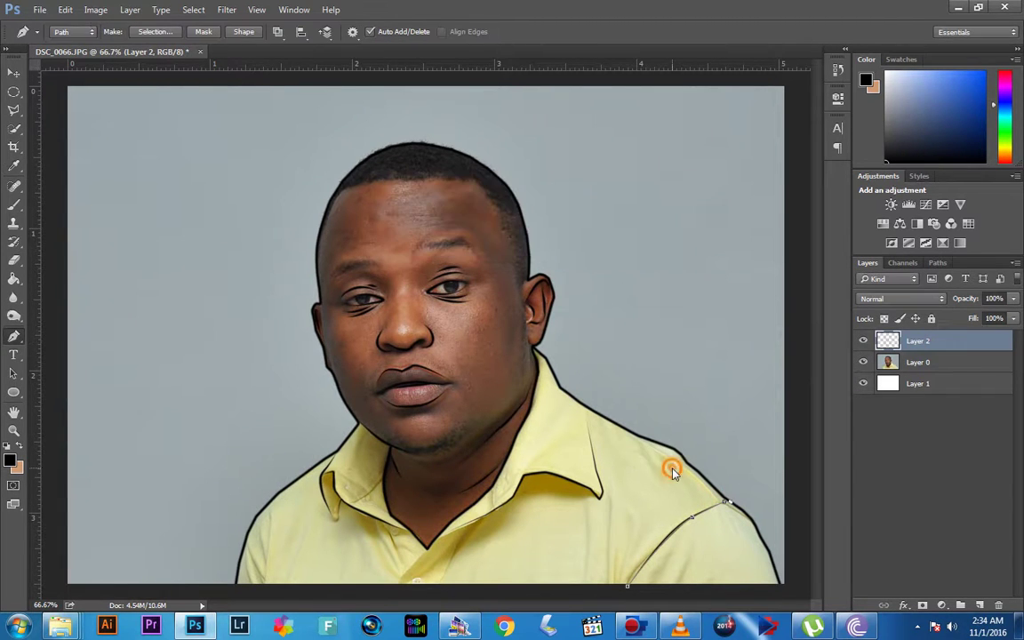
right_click(673, 472)
left_click(698, 210)
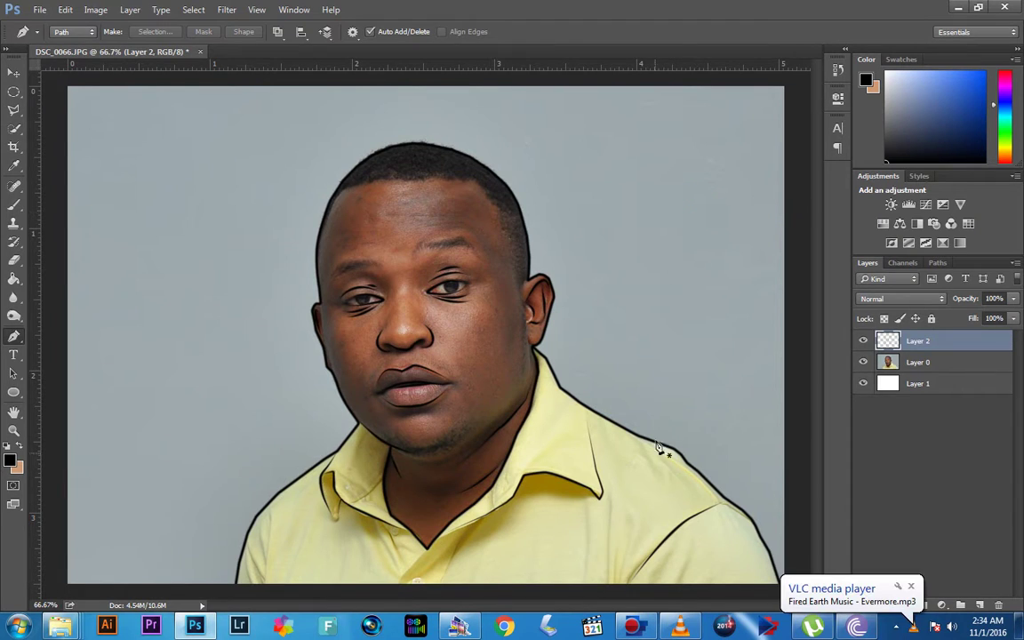
Step: Stroke a straight black line from the collar edge down to the image bottom
left_click(605, 489)
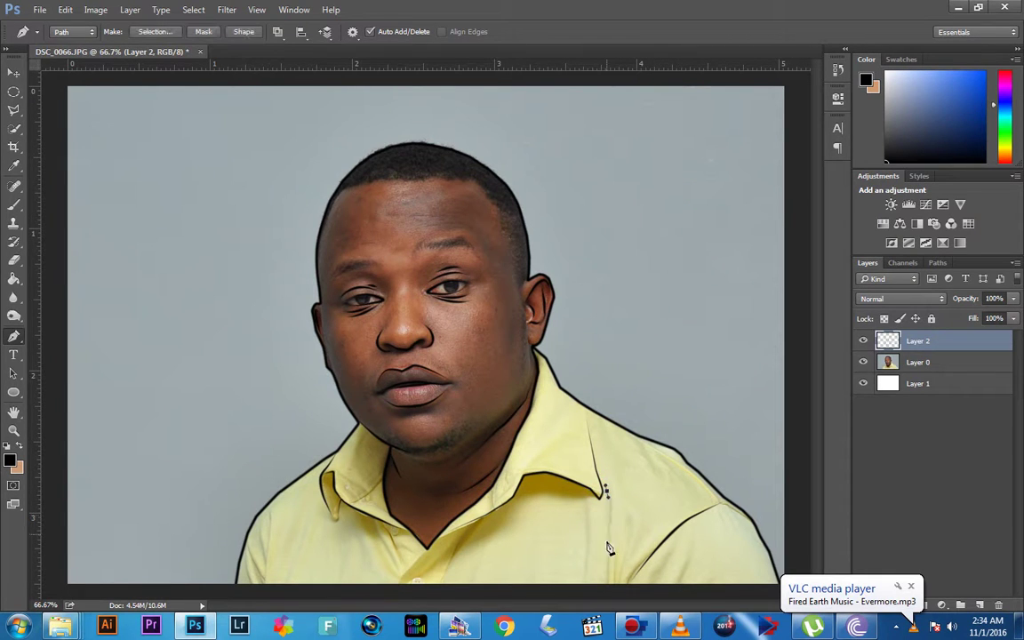
left_click(608, 585)
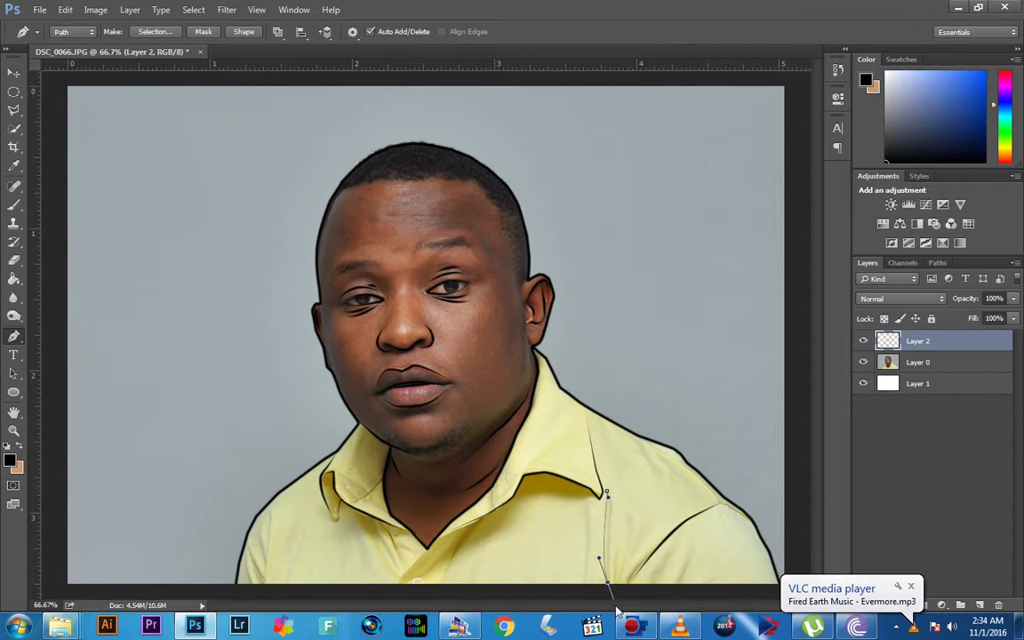
right_click(618, 487)
left_click(651, 288)
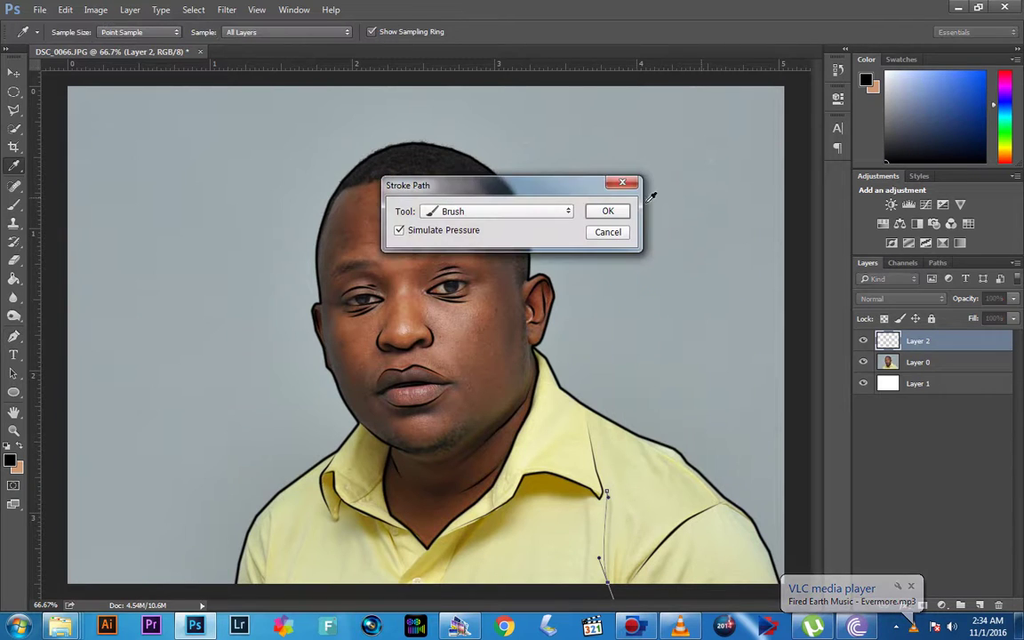
left_click(613, 212)
right_click(614, 498)
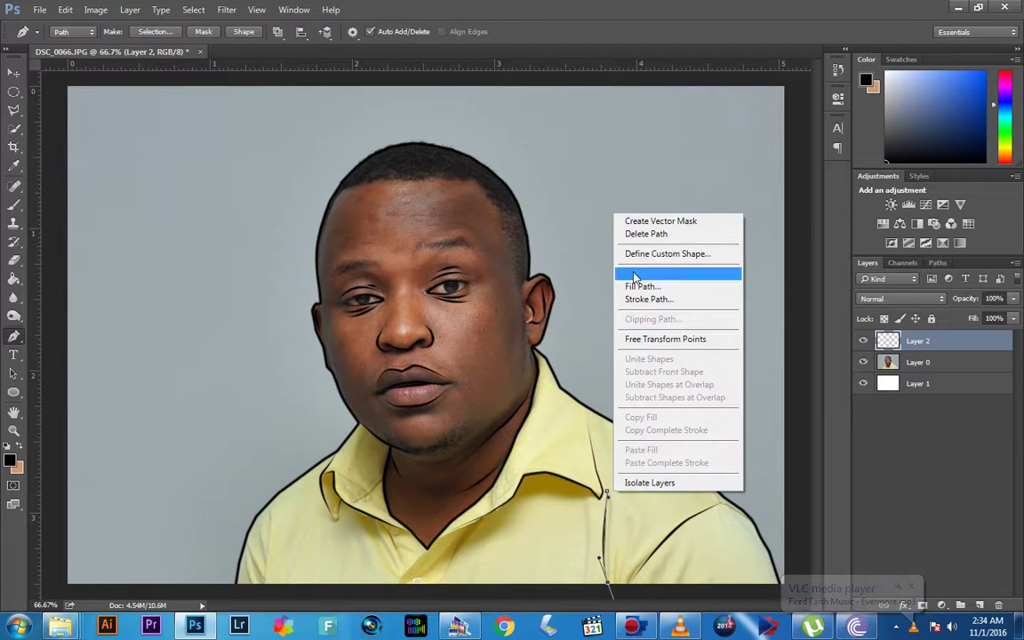
left_click(636, 233)
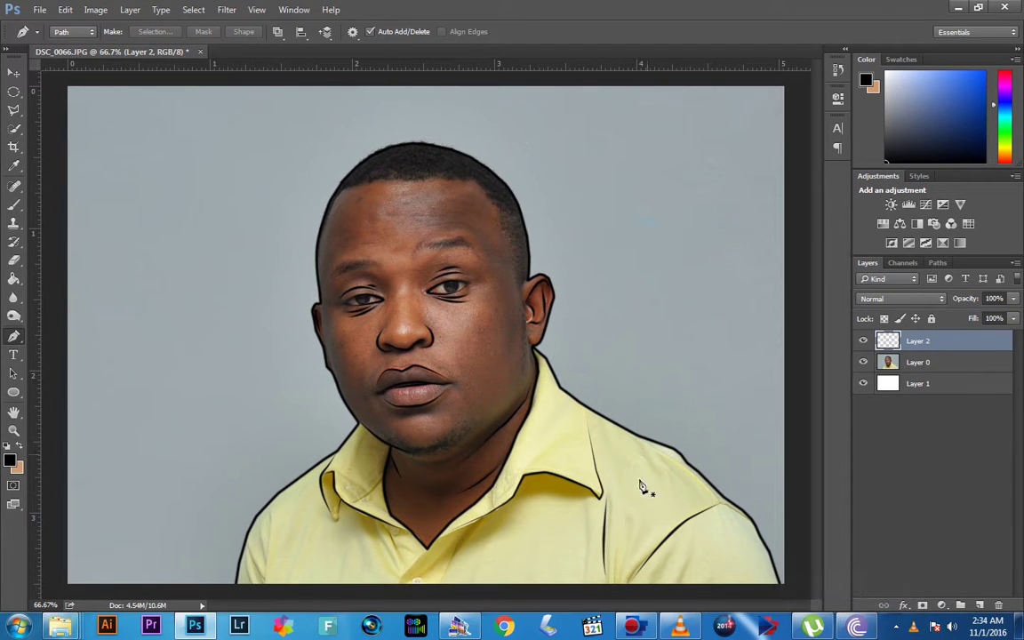
Step: Add a black stroke down the shirt front and remove its work path
left_click(582, 493)
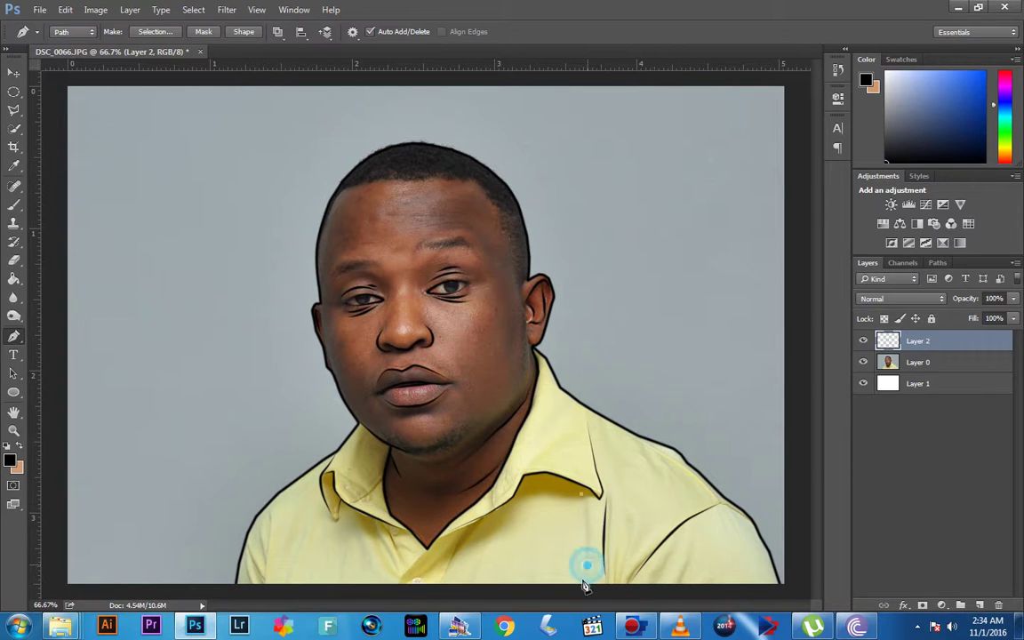
left_click(588, 558)
right_click(601, 513)
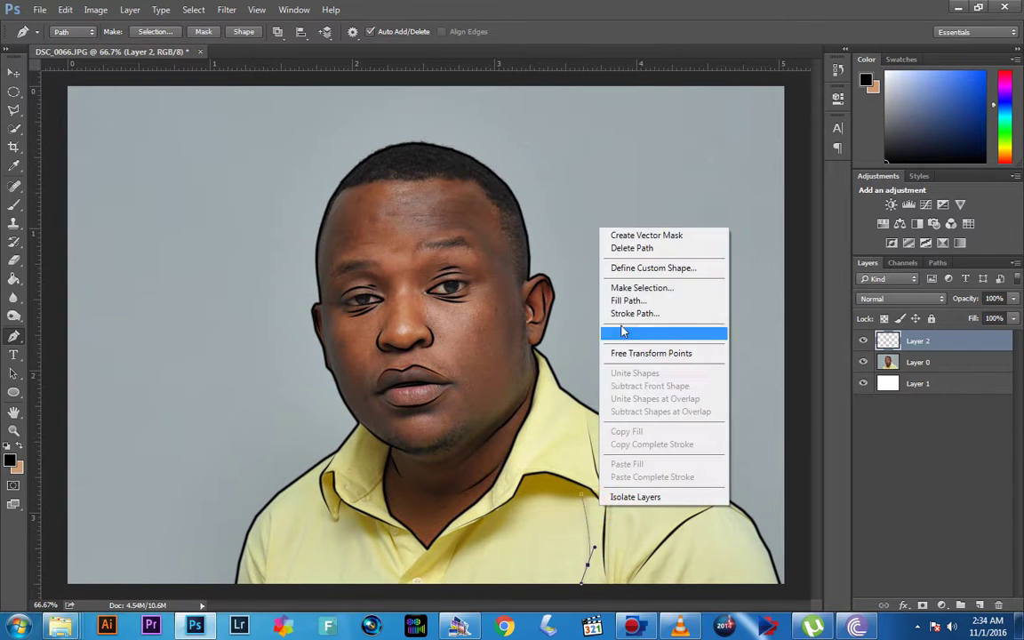
left_click(618, 315)
left_click(615, 217)
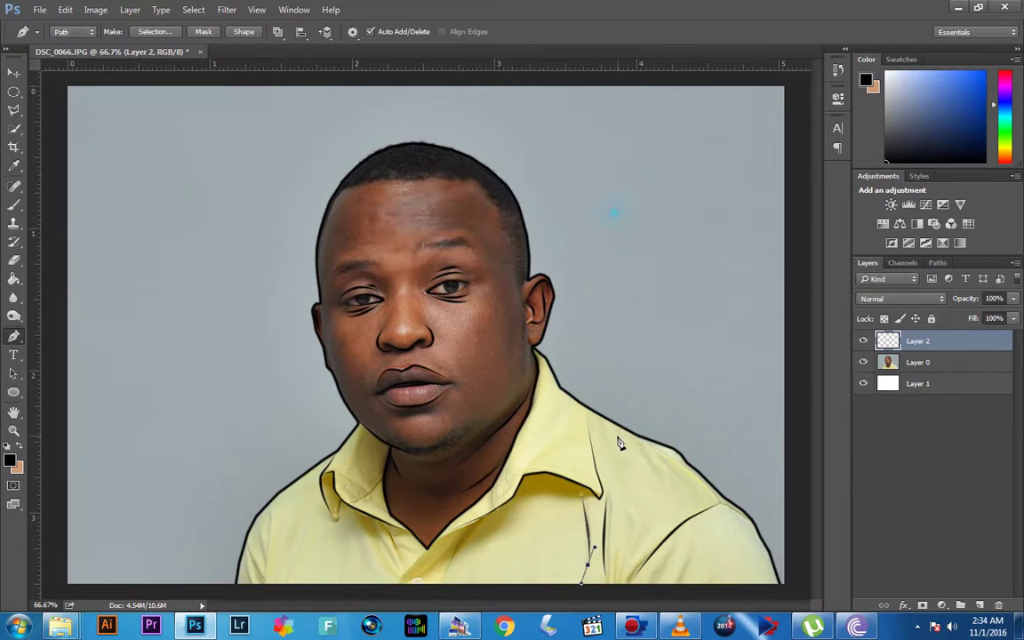
right_click(619, 159)
left_click(647, 178)
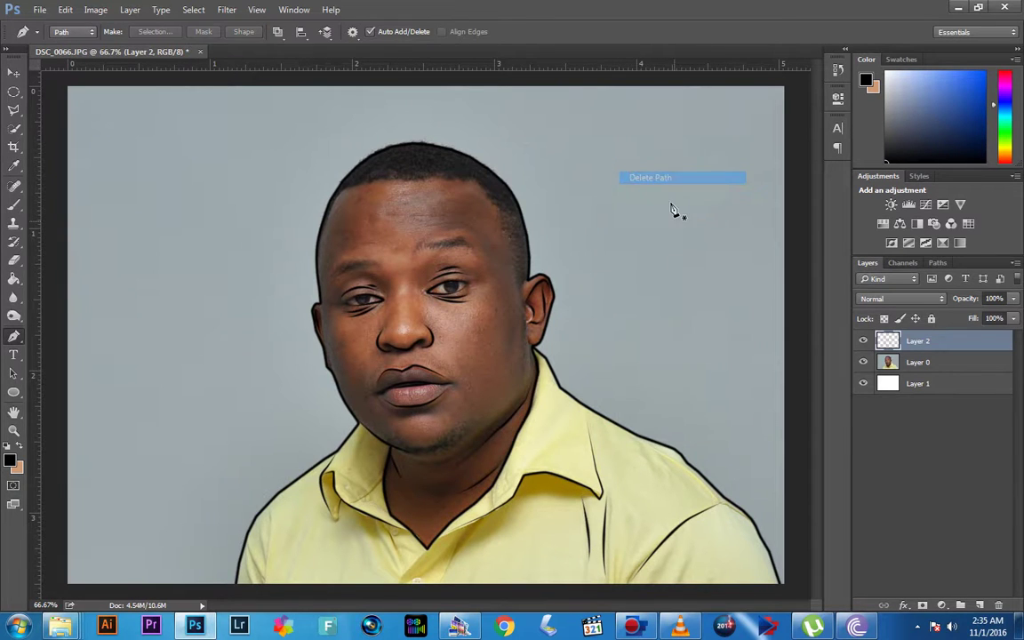
Step: Trace the shirt placket with a curved black stroke toward the bottom edge
left_click(429, 548)
left_click_drag(405, 569, 397, 594)
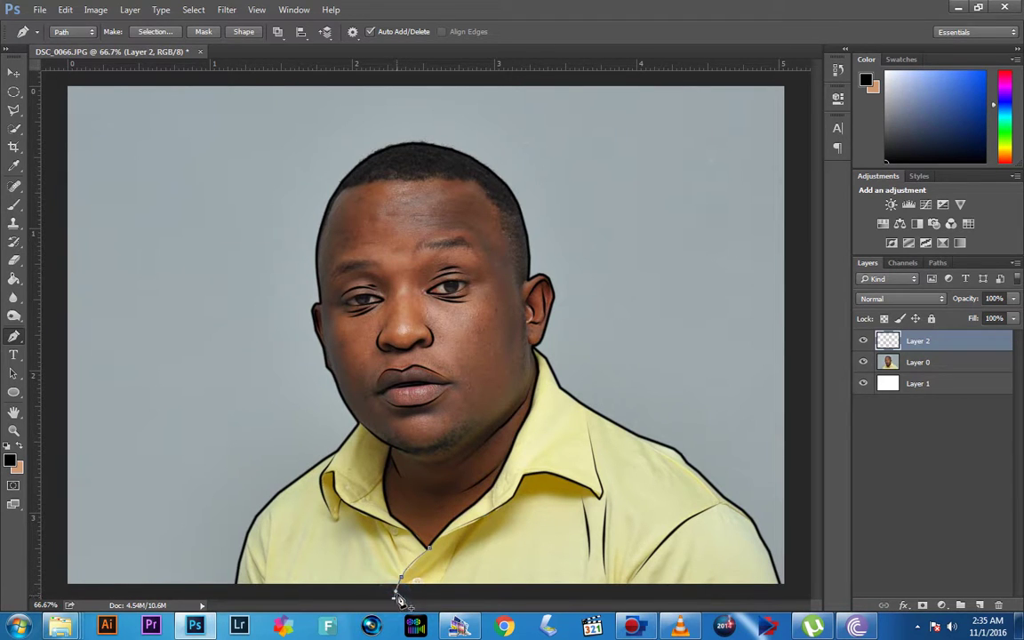
right_click(397, 593)
right_click(451, 389)
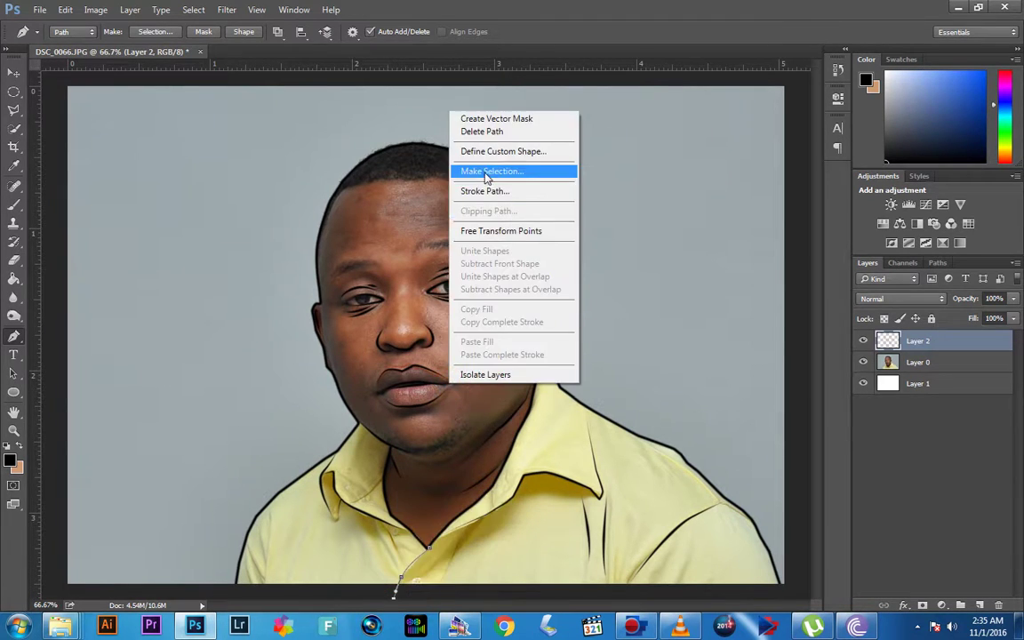
left_click(489, 190)
left_click(607, 211)
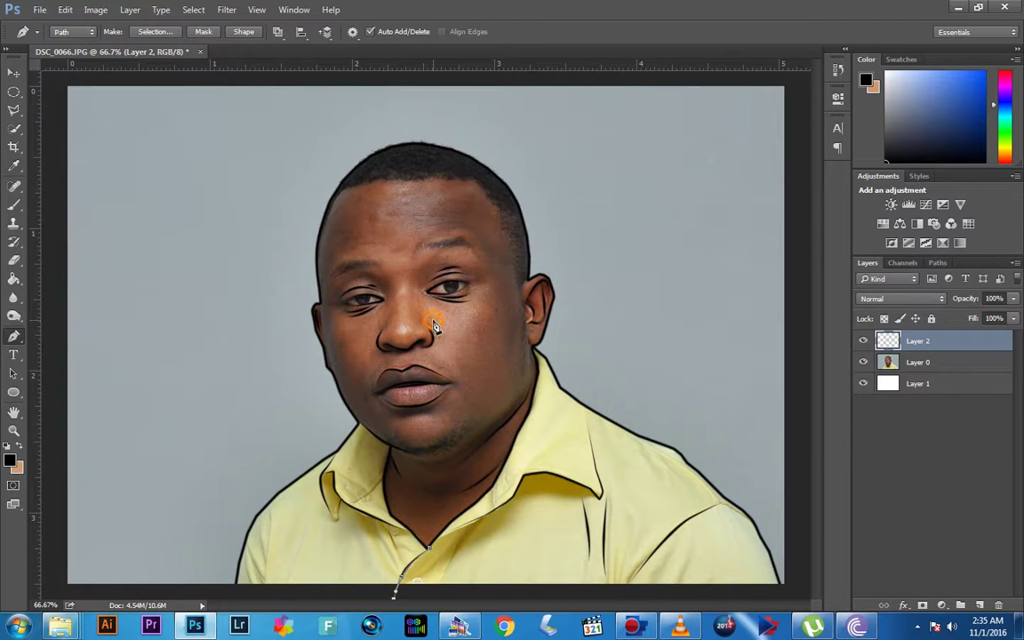
right_click(435, 325)
left_click(468, 343)
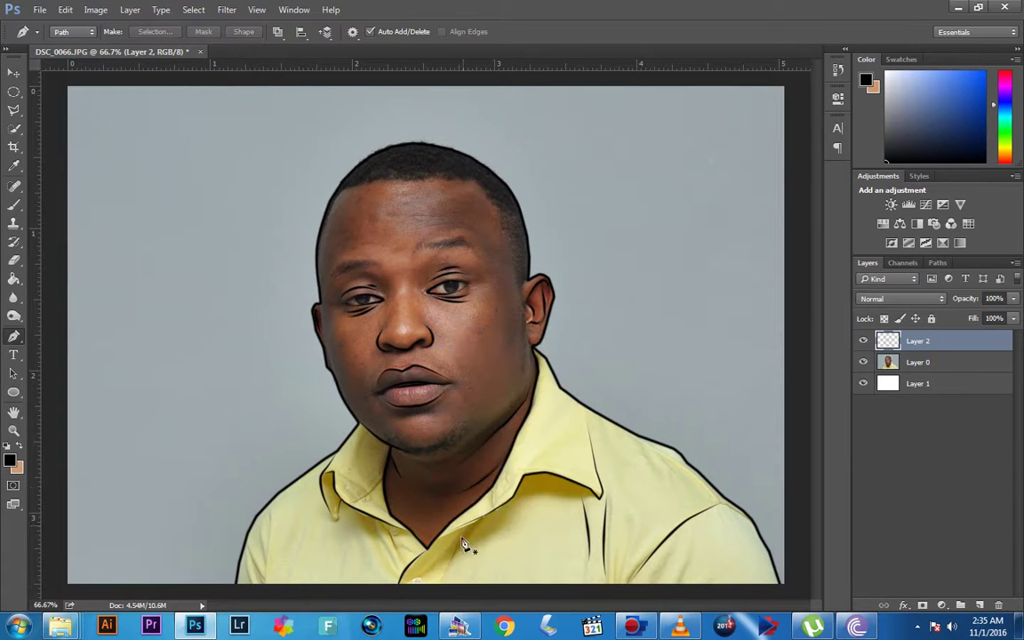
Step: Stroke another collar line down to the image bottom and delete its path
left_click(467, 522)
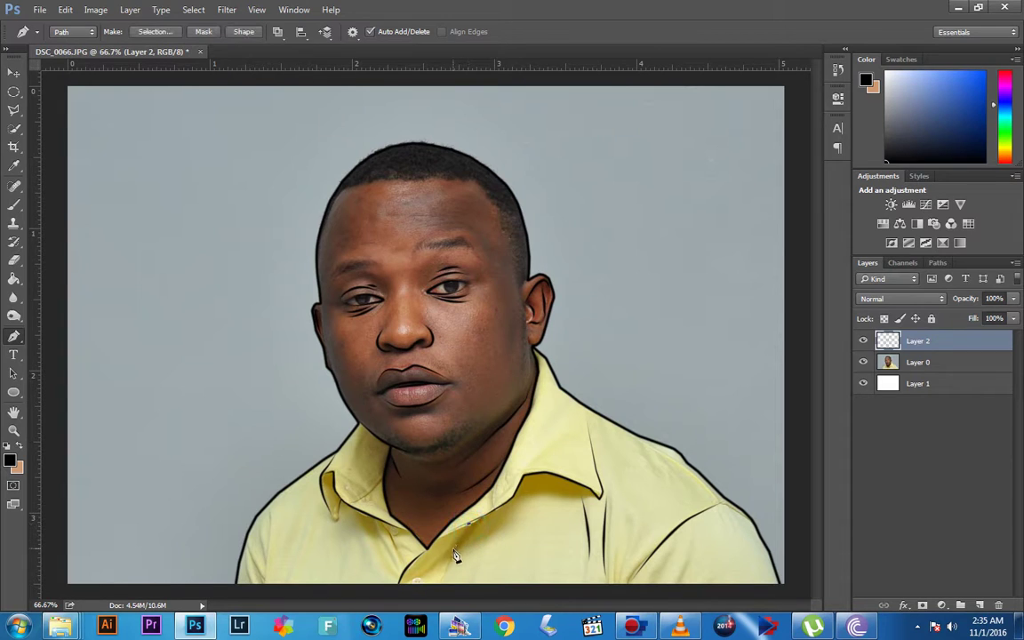
left_click(435, 584)
right_click(440, 562)
left_click(471, 364)
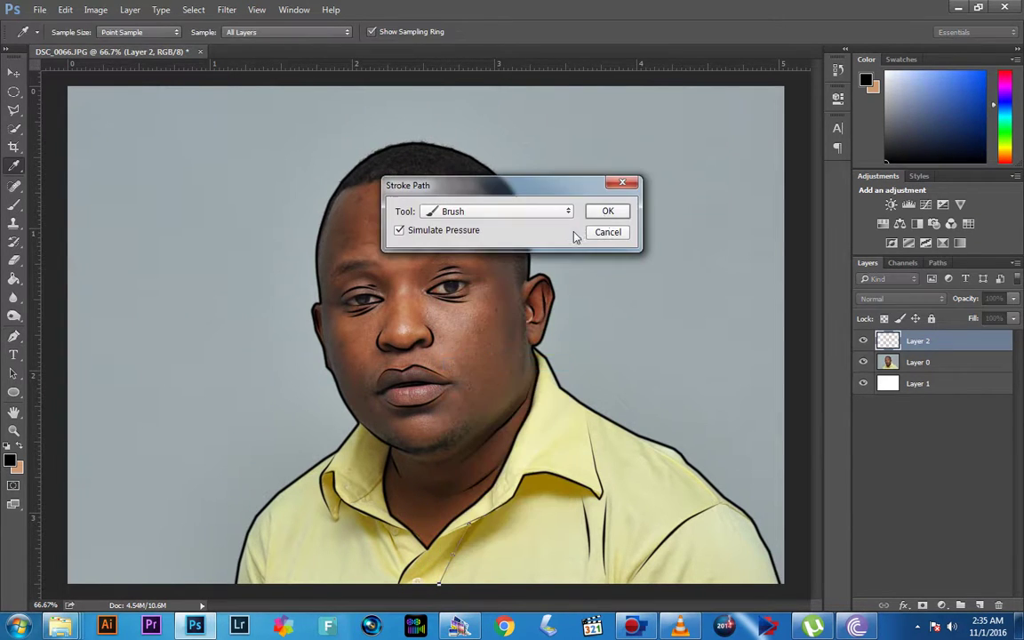
left_click(605, 215)
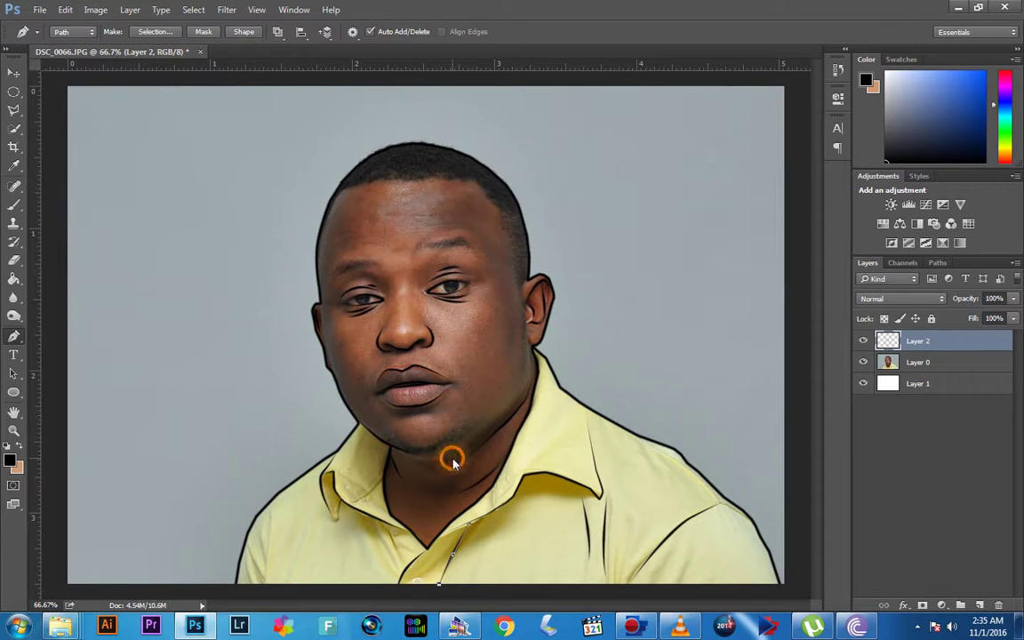
right_click(450, 452)
left_click(487, 207)
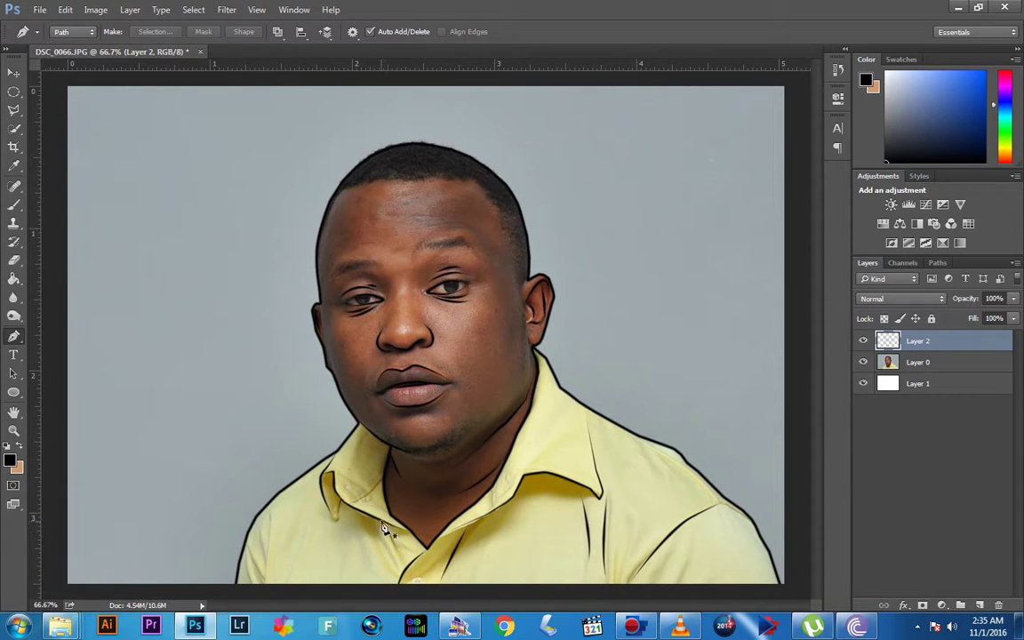
Step: Add a curved black stroke along the collar and delete the path
left_click_drag(384, 526, 407, 576)
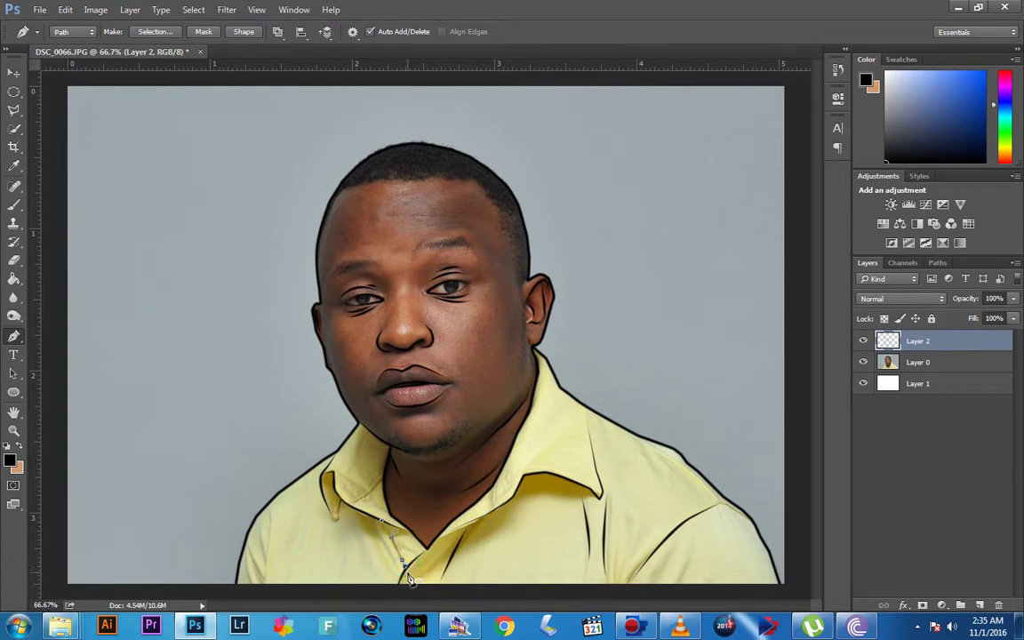
right_click(408, 576)
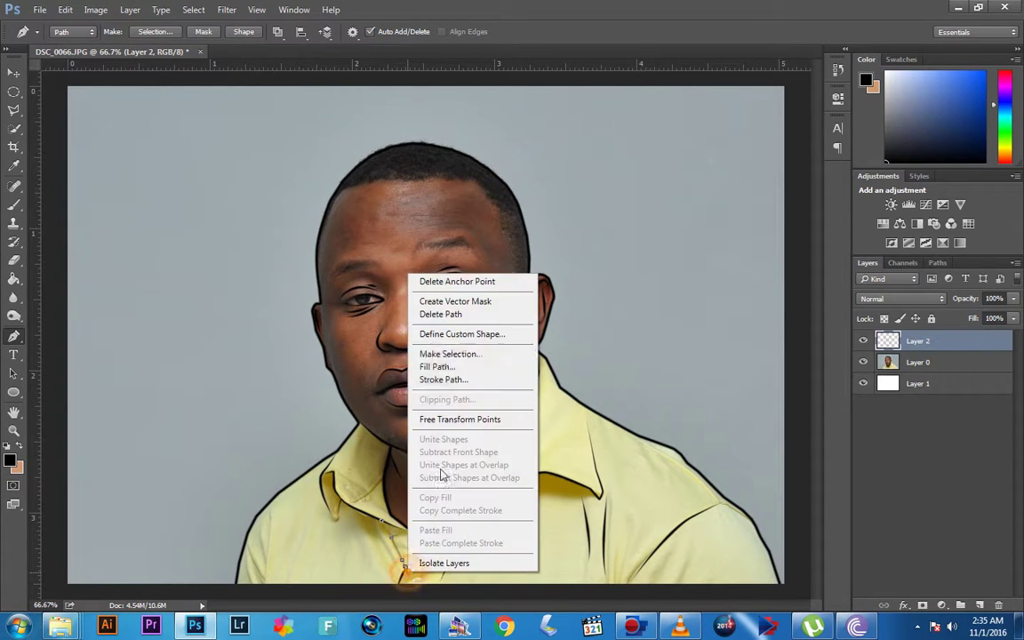
left_click(443, 380)
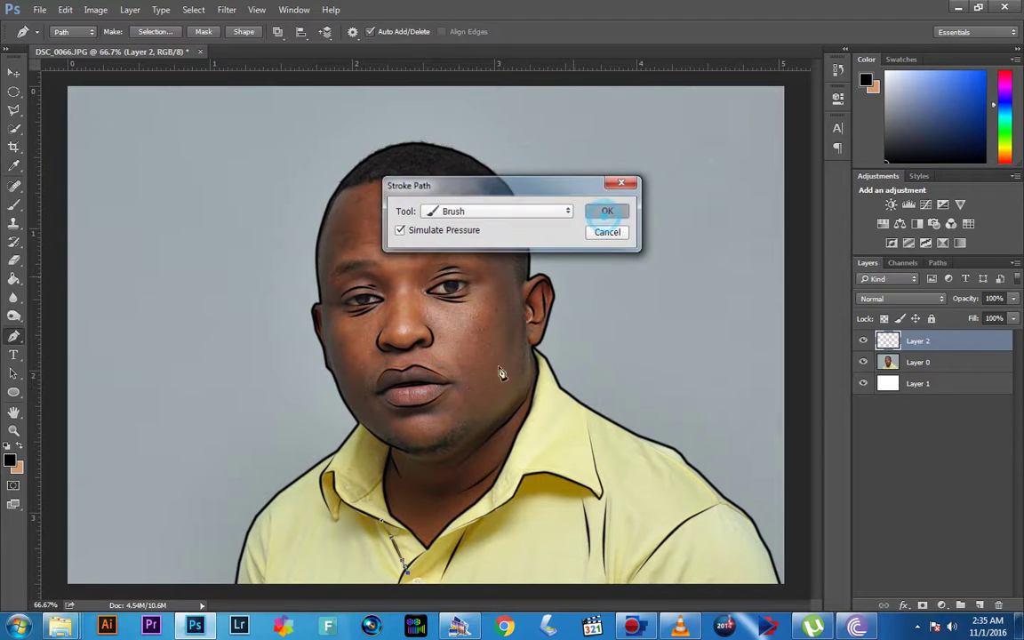
key("Return")
right_click(418, 496)
left_click(455, 246)
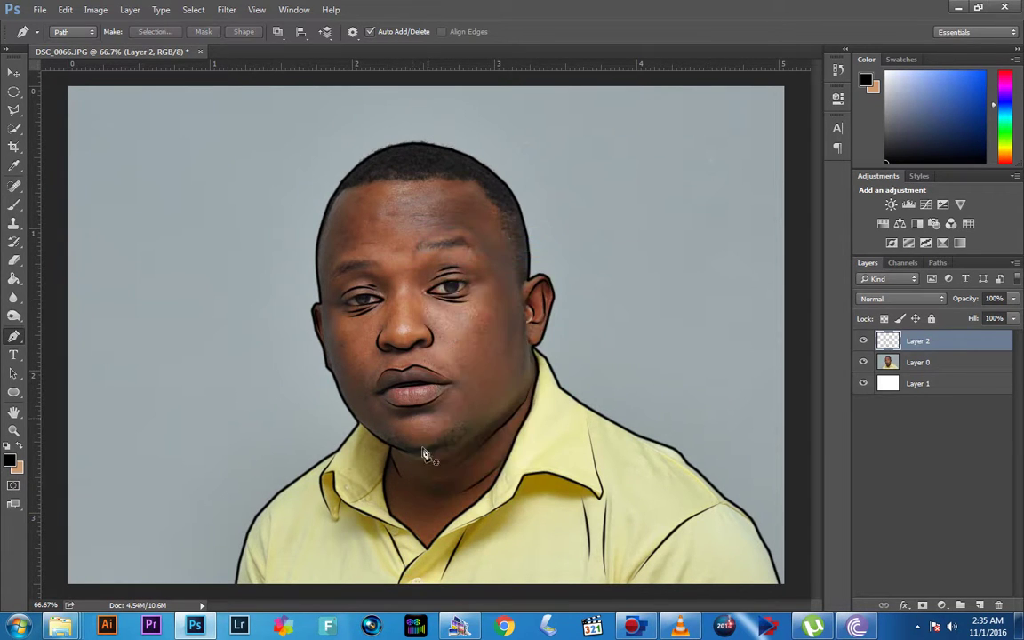
Step: Stroke a short black line on the left collar and delete its path
left_click(369, 516)
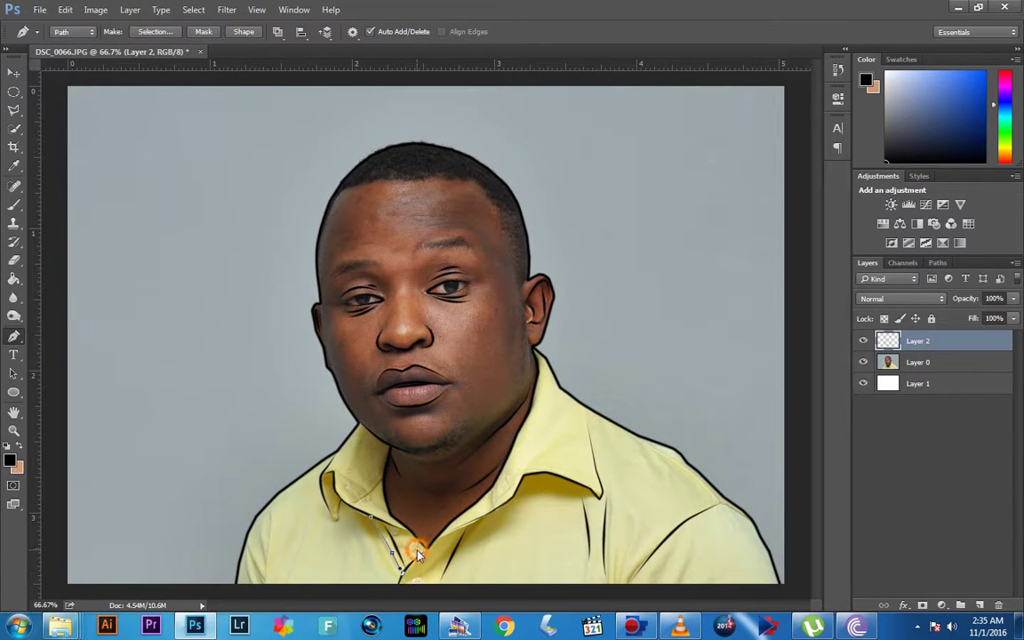
right_click(418, 278)
left_click(457, 357)
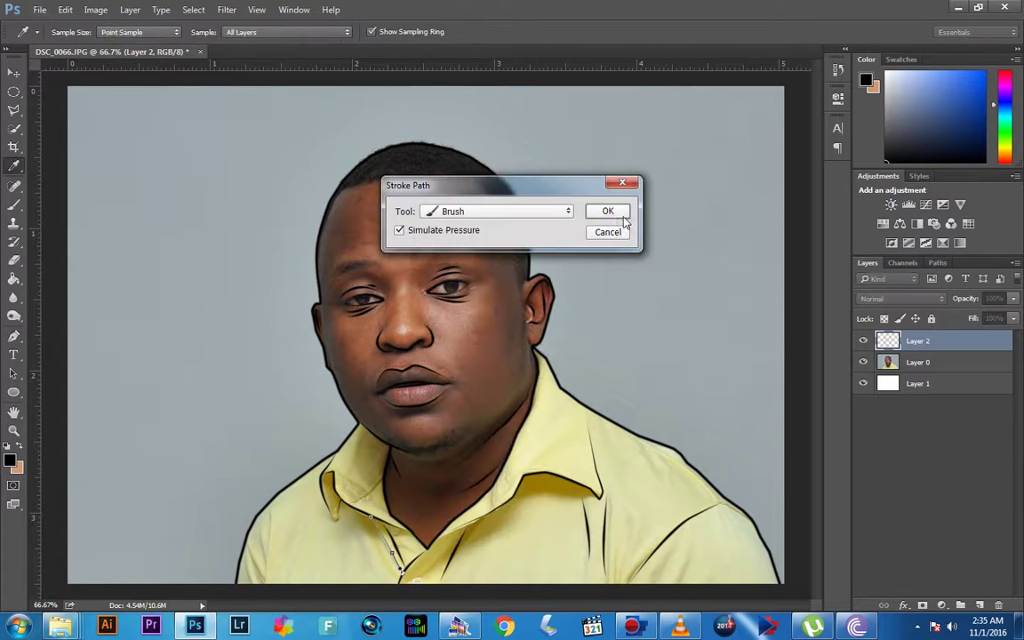
left_click(608, 212)
right_click(418, 468)
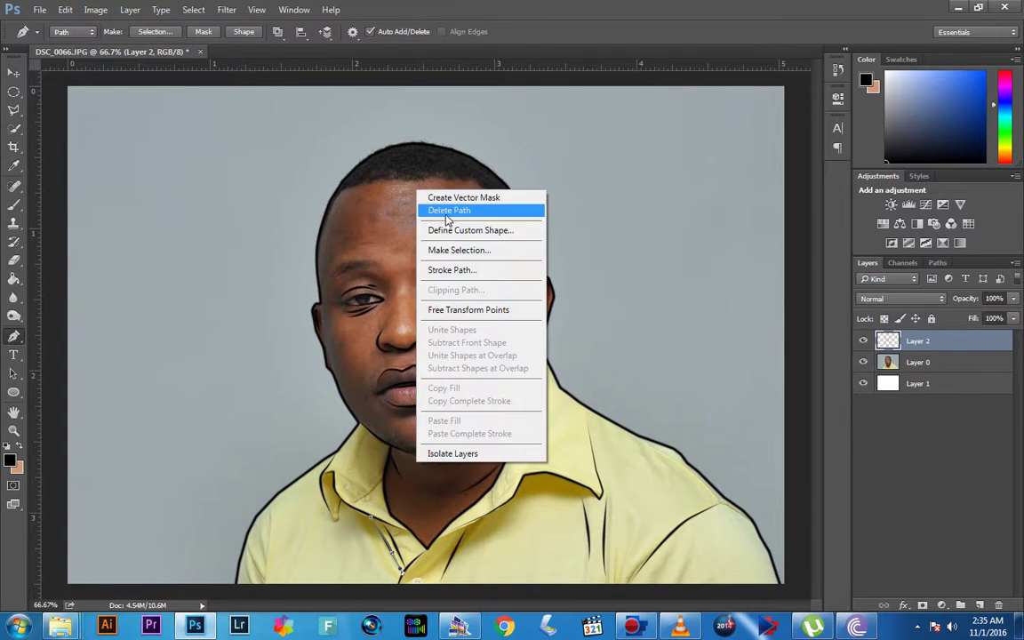
left_click(445, 210)
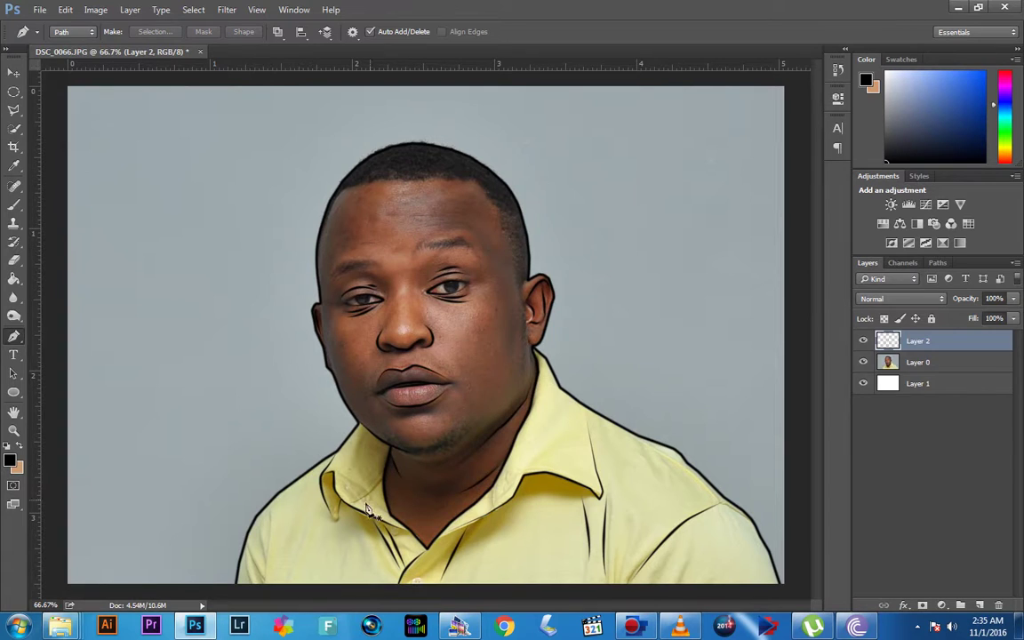
Step: Stroke a short black line along the shirt's lower-left edge down to the image bottom
left_click(272, 507)
left_click(261, 588)
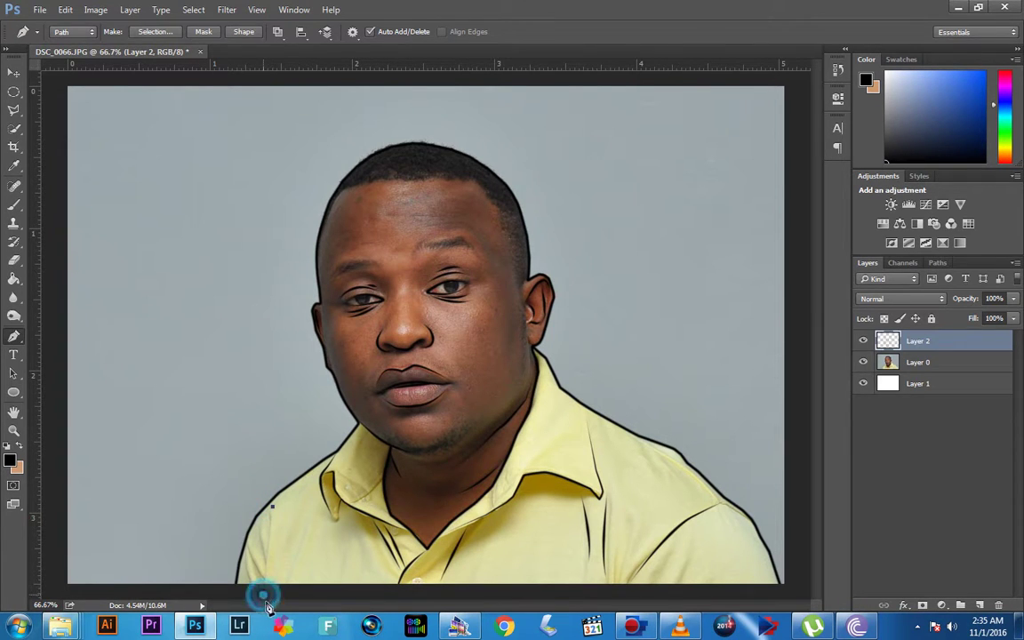
right_click(278, 554)
left_click(327, 355)
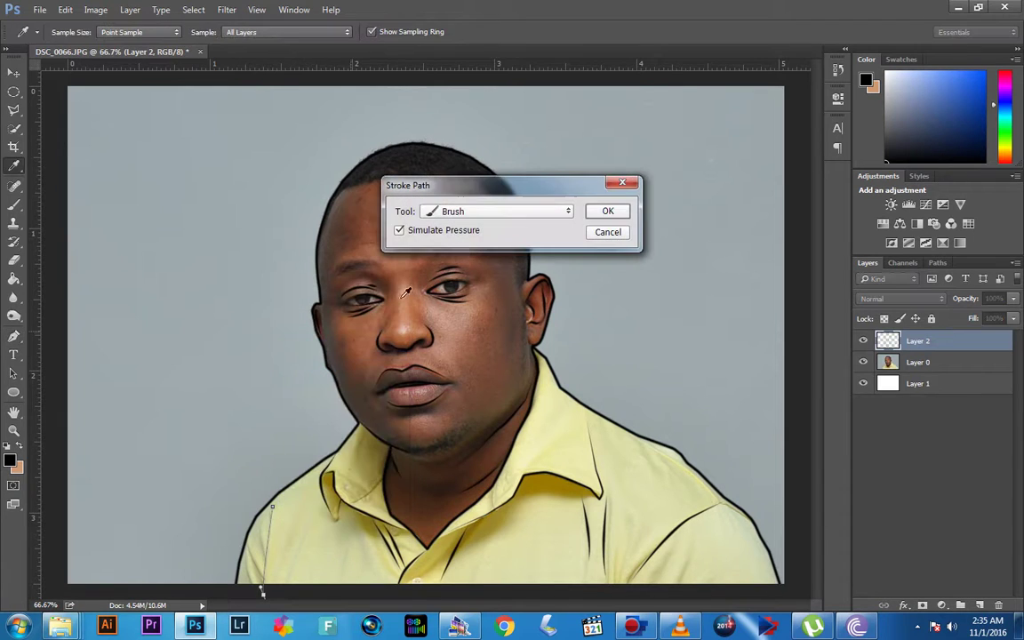
left_click(607, 211)
right_click(341, 97)
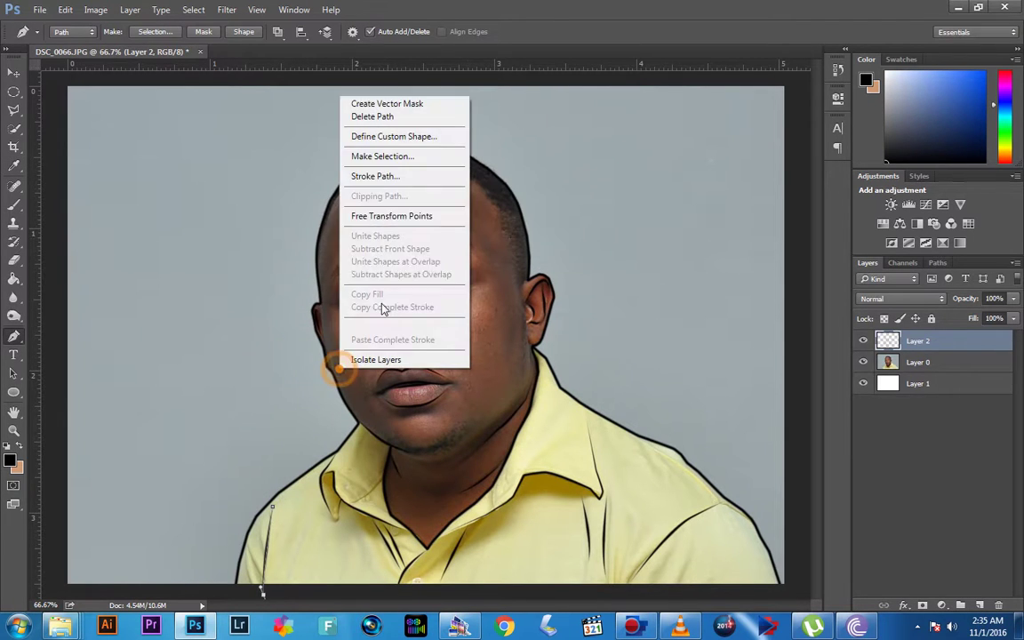
left_click(373, 117)
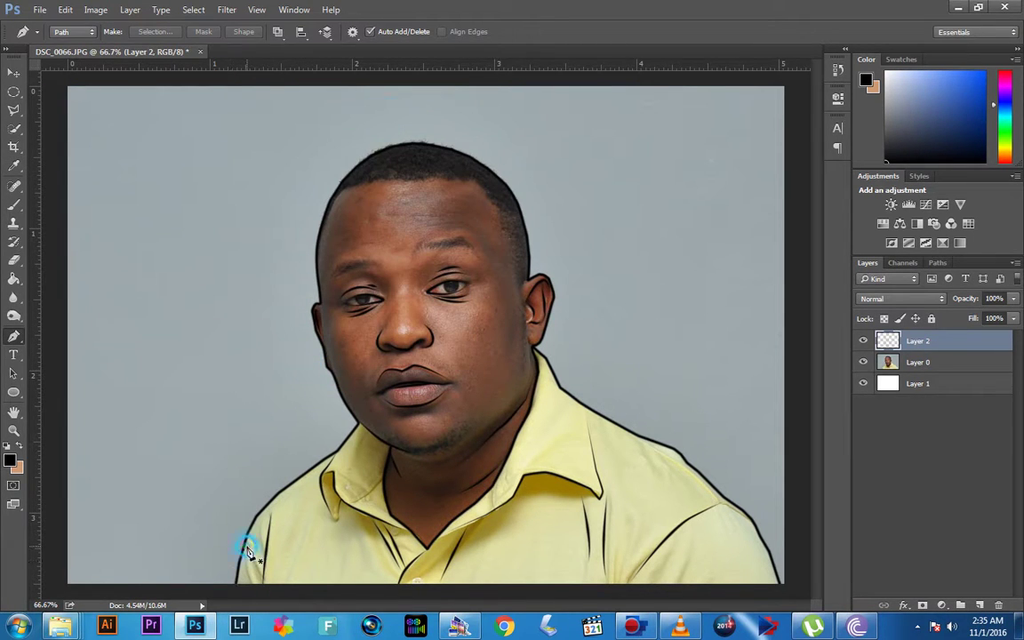
Step: Add another short black stroke along the shirt's left edge and delete its path
left_click(246, 546)
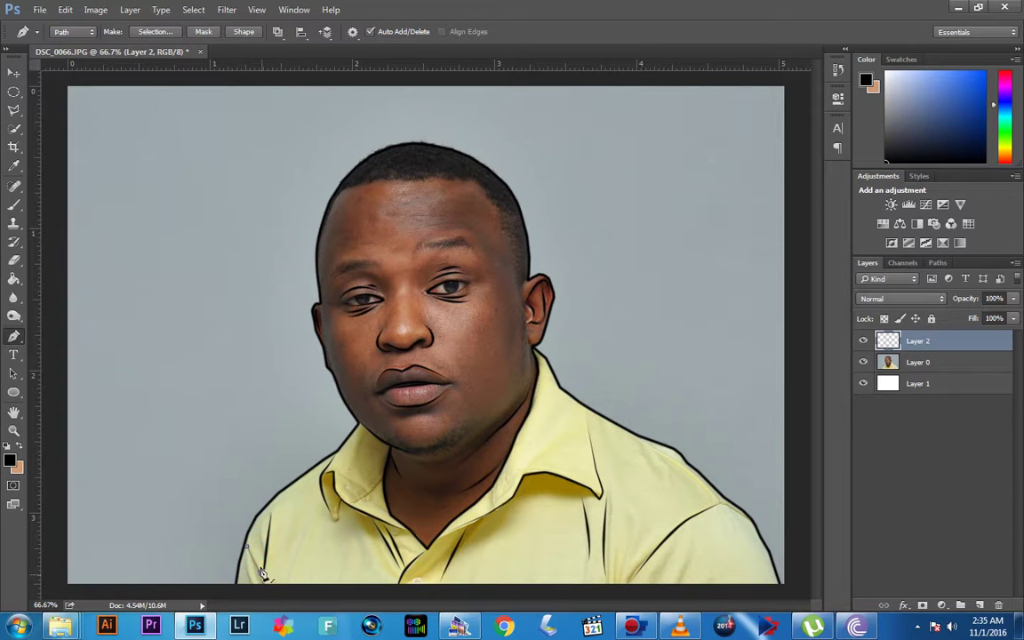
right_click(260, 549)
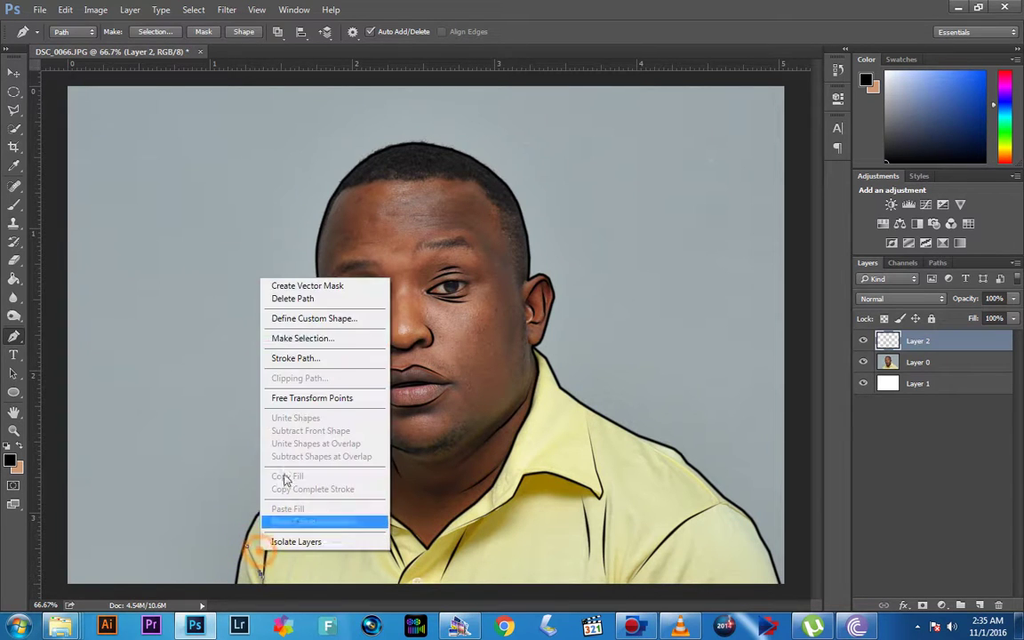
left_click(298, 358)
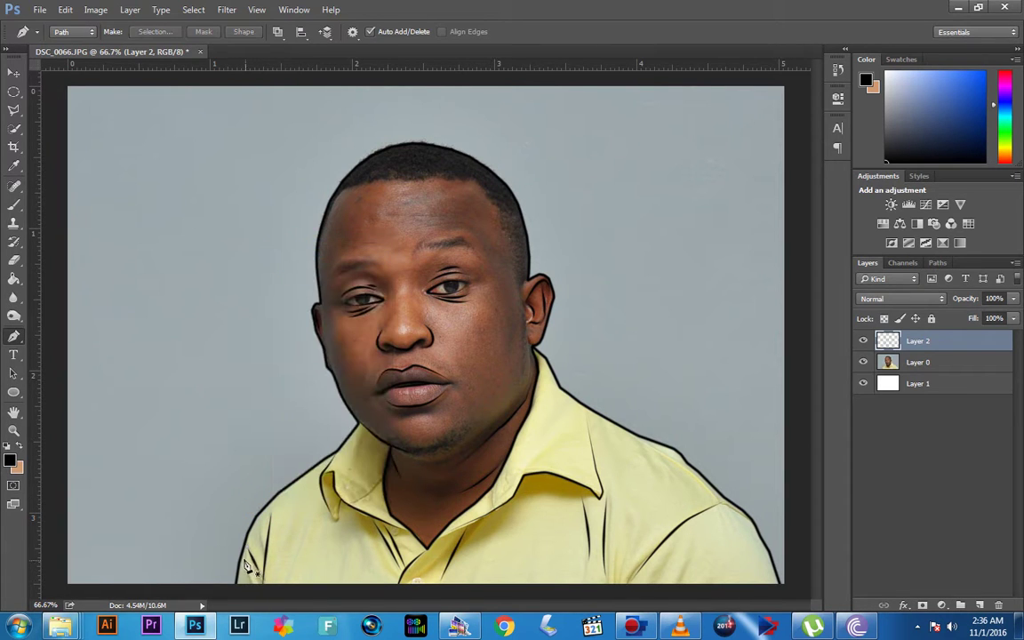
left_click(247, 567)
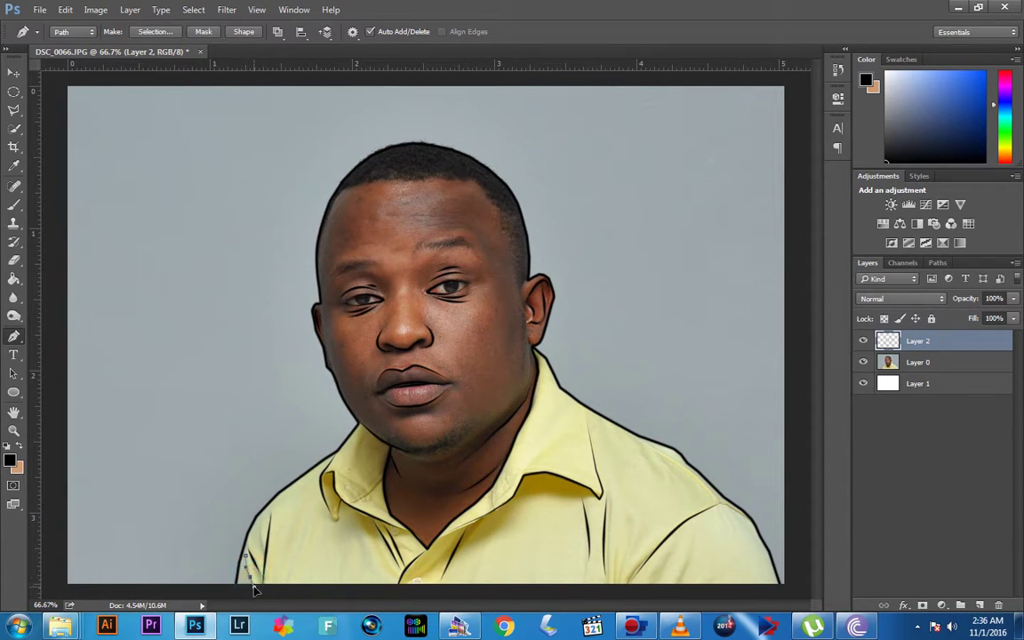
right_click(255, 576)
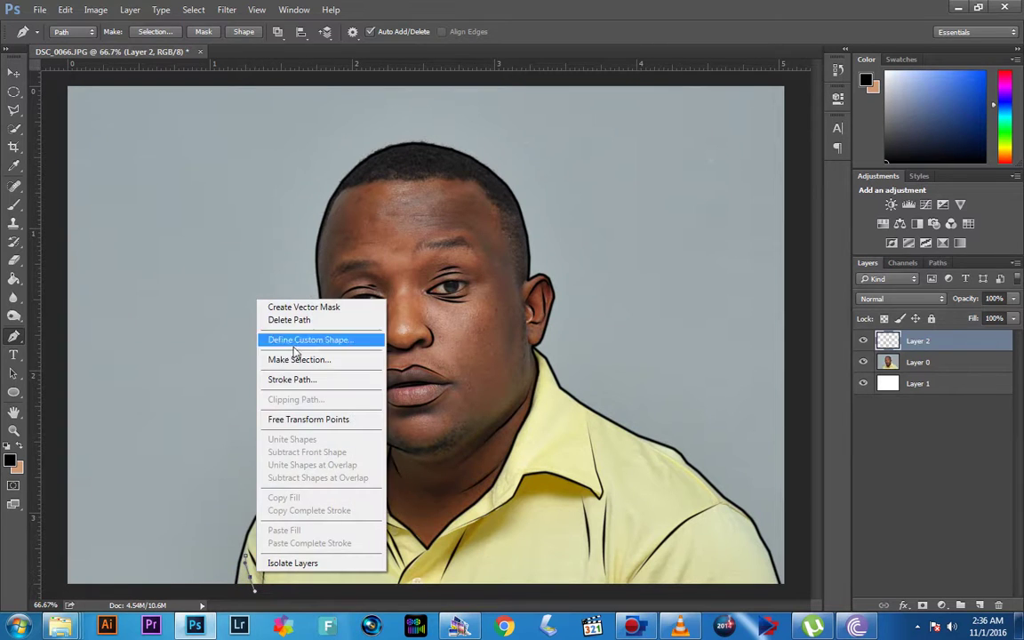
left_click(298, 380)
left_click(592, 213)
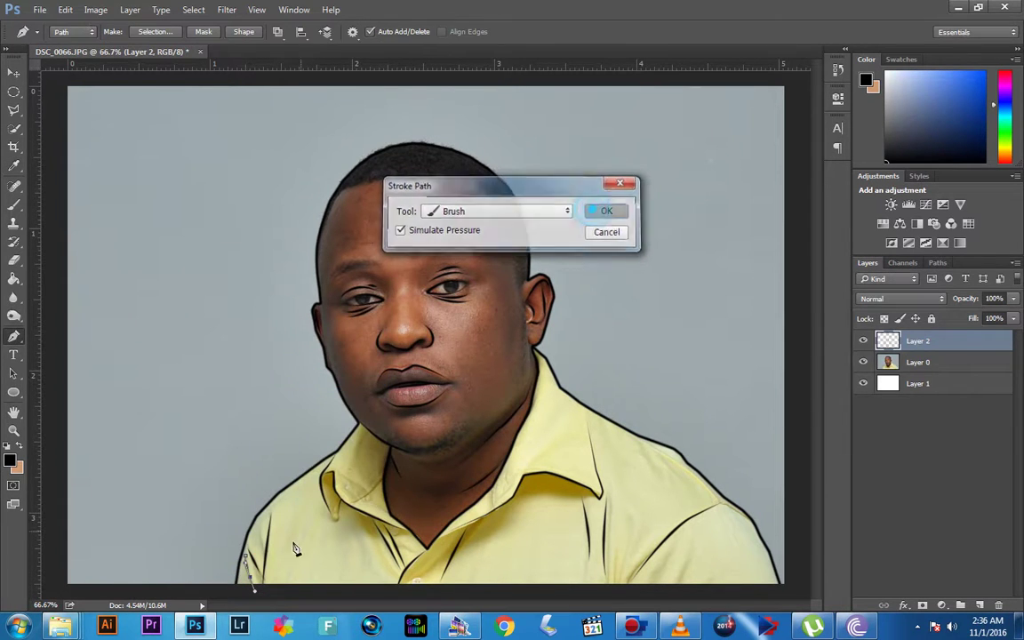
right_click(262, 497)
left_click(320, 296)
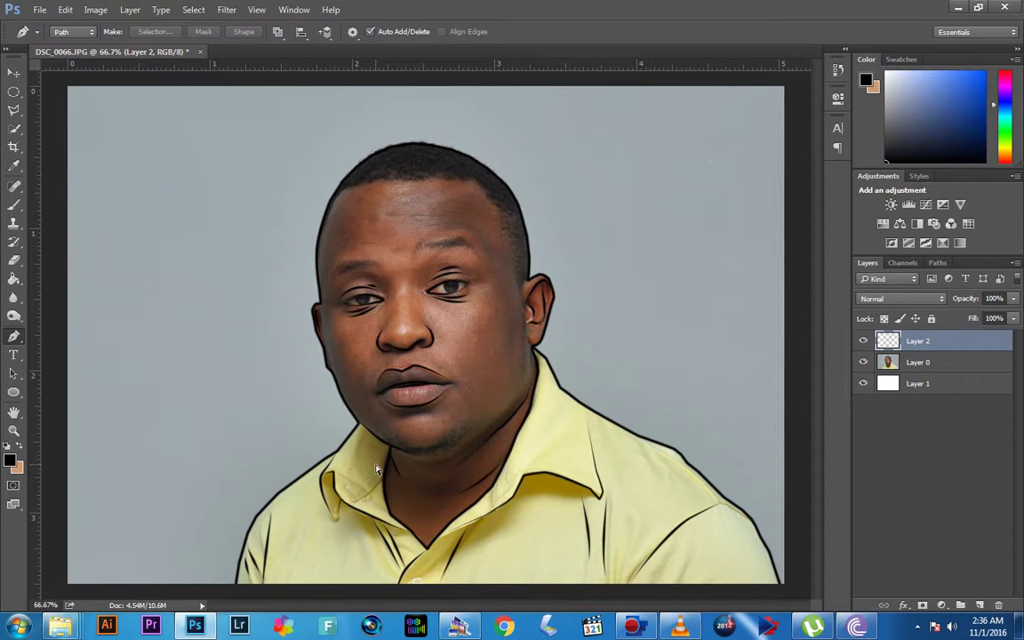
Step: At 100% zoom, stroke a curved black line along the left collar fold toward the neck
key("ctrl+minus")
key("ctrl+plus")
key("ctrl+plus")
left_click_drag(359, 531, 419, 397)
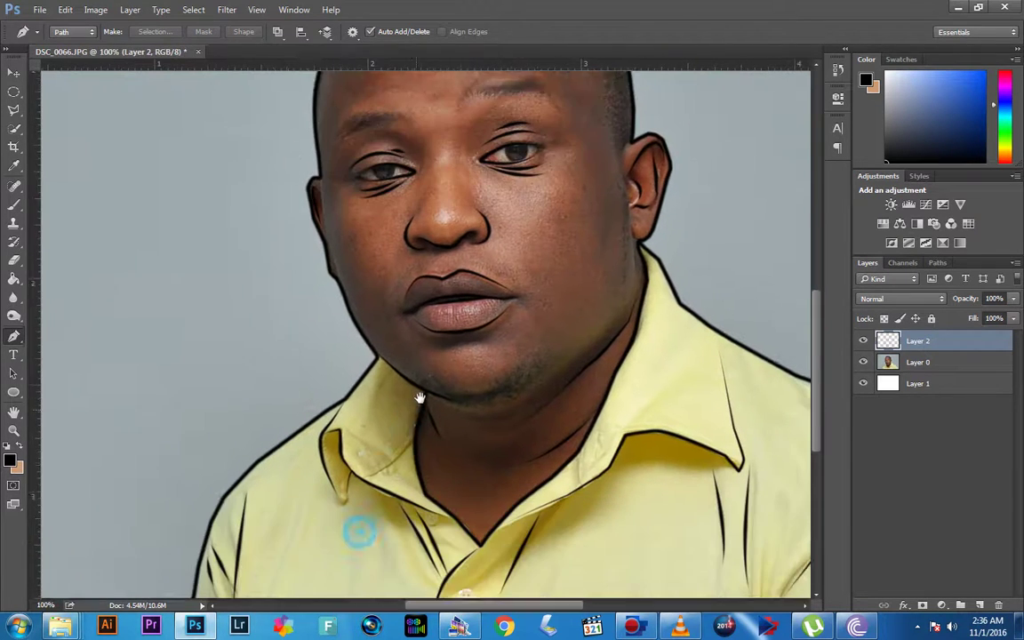
left_click(422, 414)
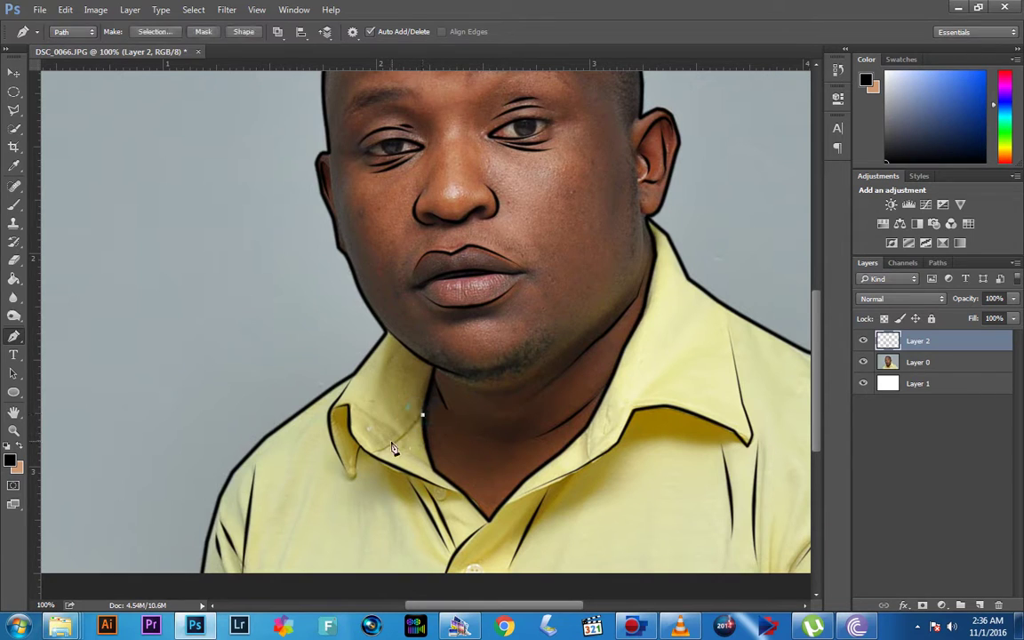
left_click_drag(372, 452, 363, 451)
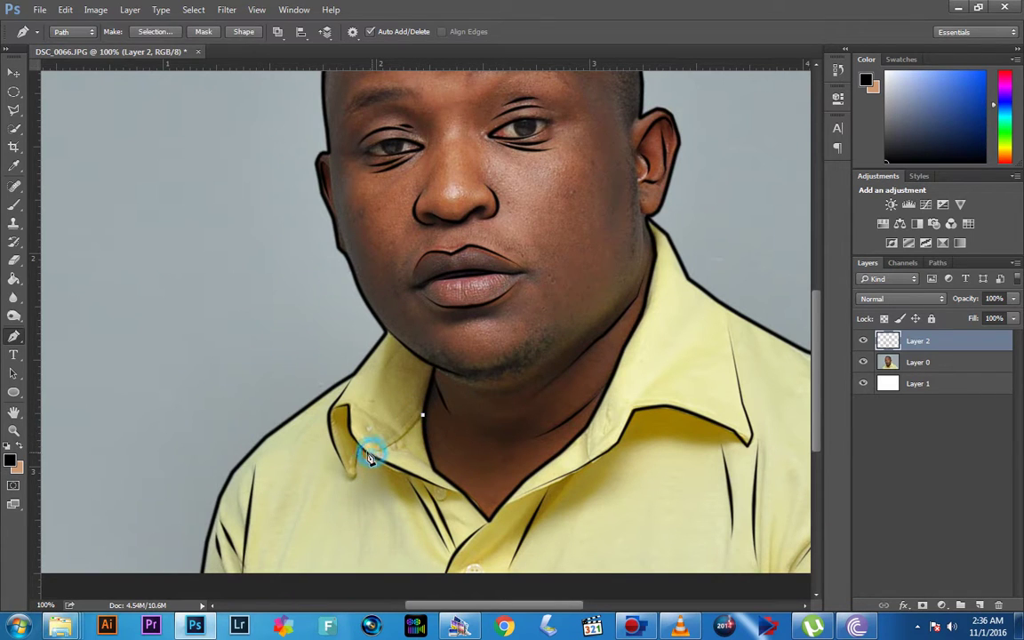
right_click(428, 433)
left_click(471, 231)
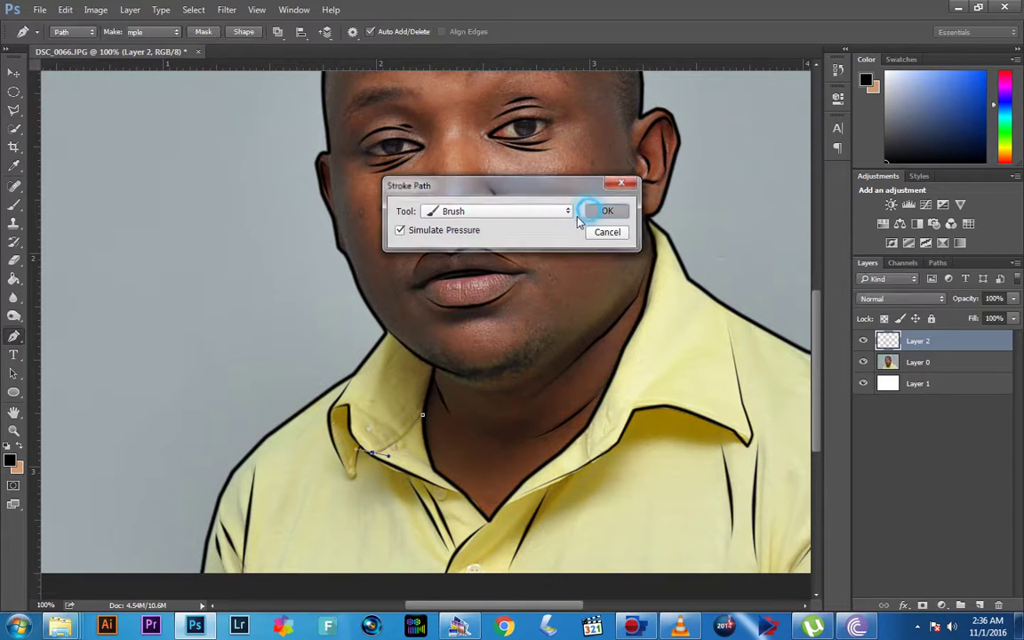
left_click(593, 212)
right_click(395, 109)
left_click(435, 133)
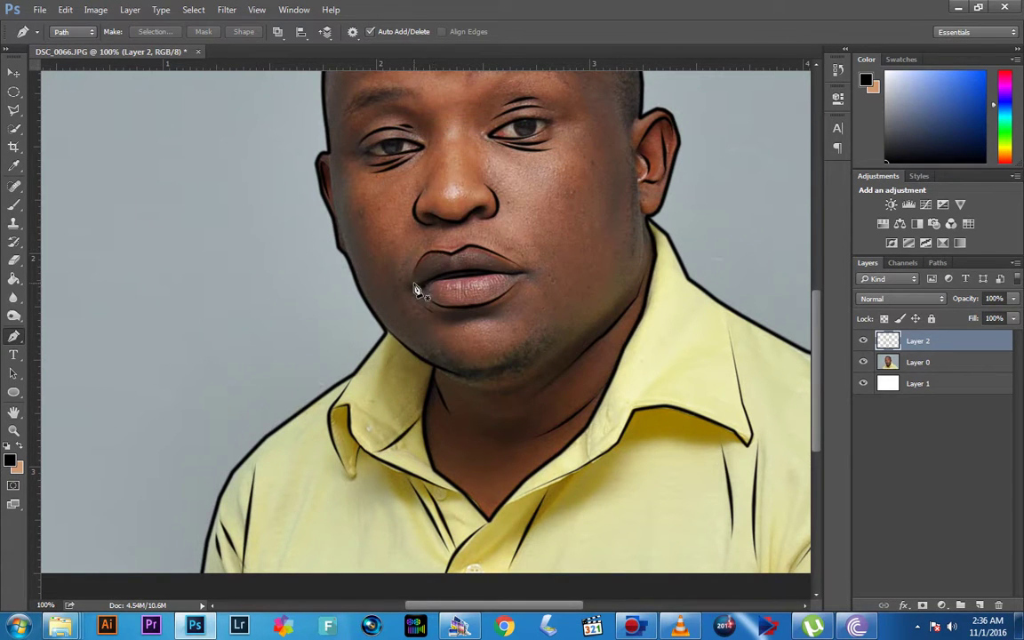
key("ctrl+minus")
key("ctrl+minus")
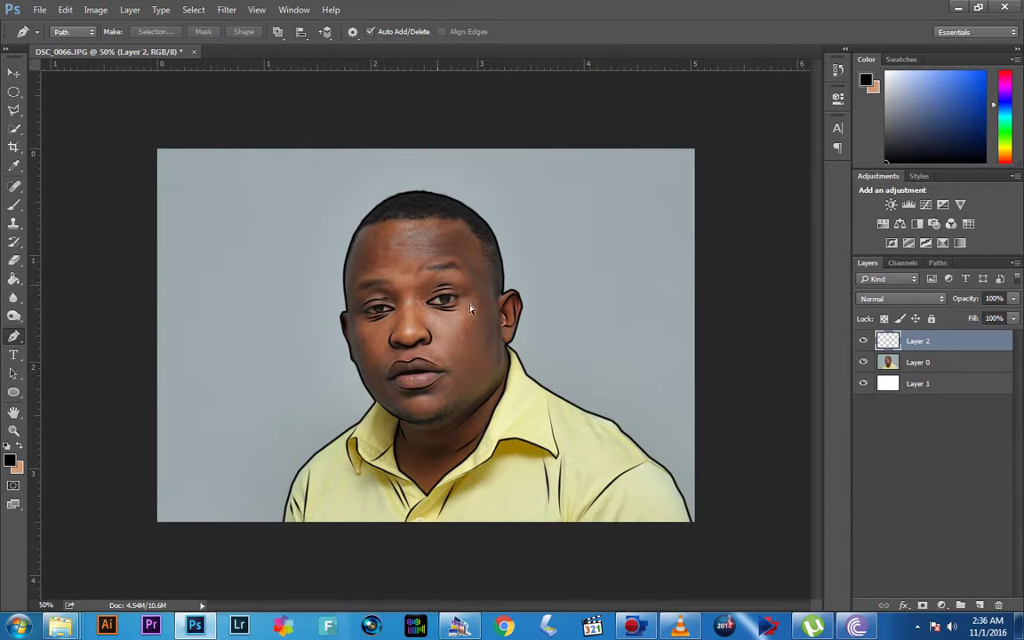
Step: Hide and re-show Layer 0 to preview the line art without the photo
key("ctrl+plus")
left_click(864, 363)
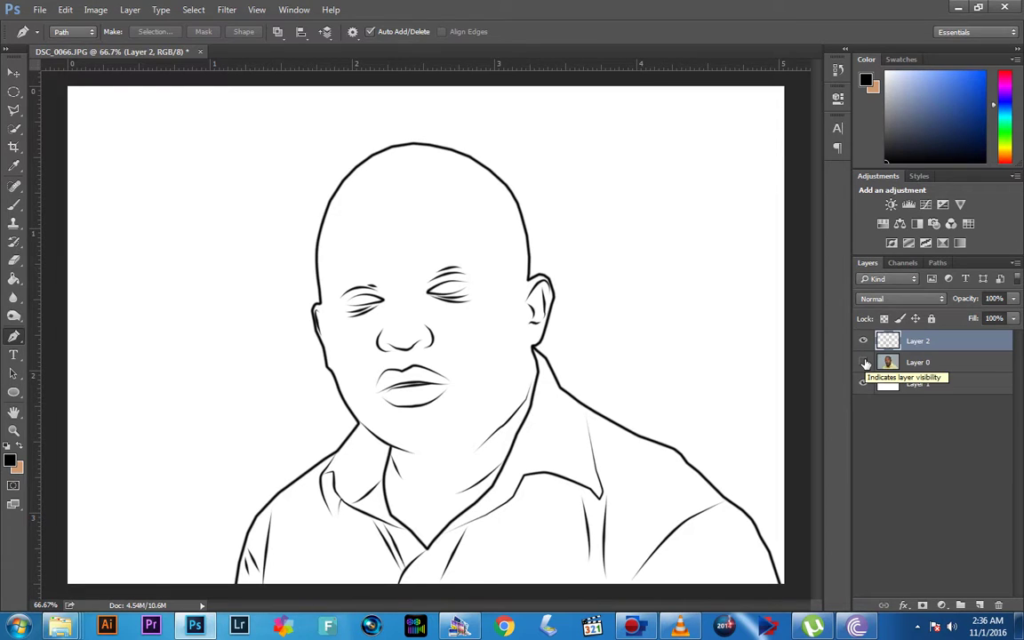
left_click(863, 362)
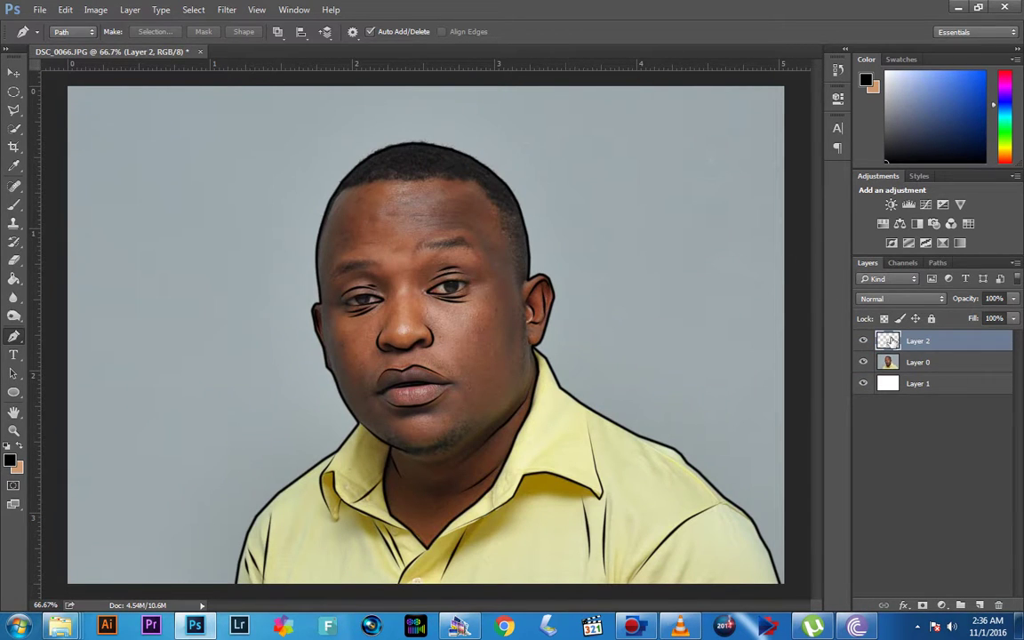
Step: Select the photo layer, Layer 0, and zoom in on the forehead and hairline
left_click(924, 360)
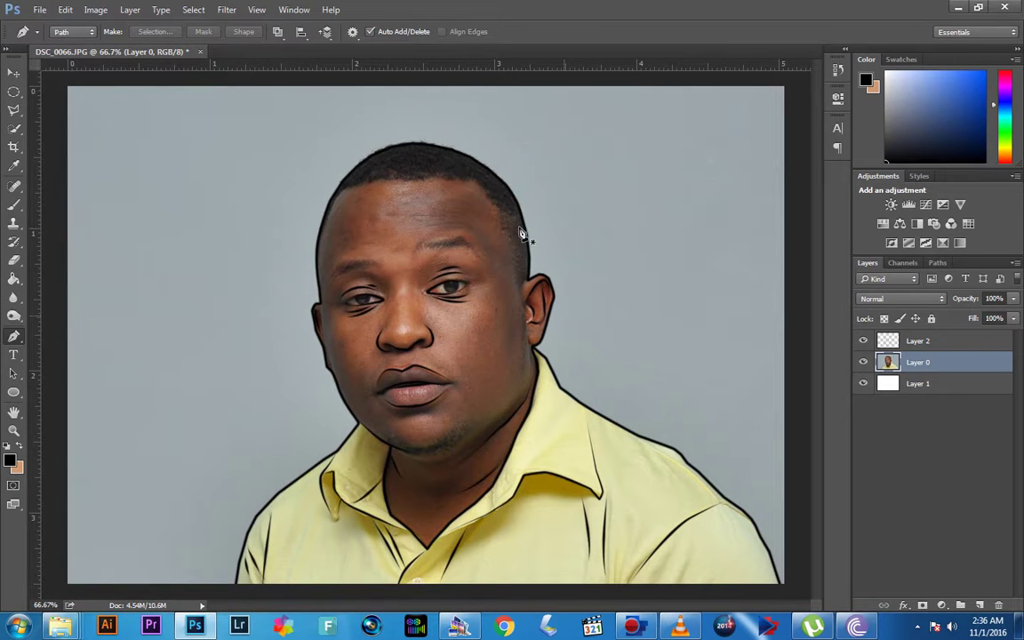
scroll(433, 187, "up", 1)
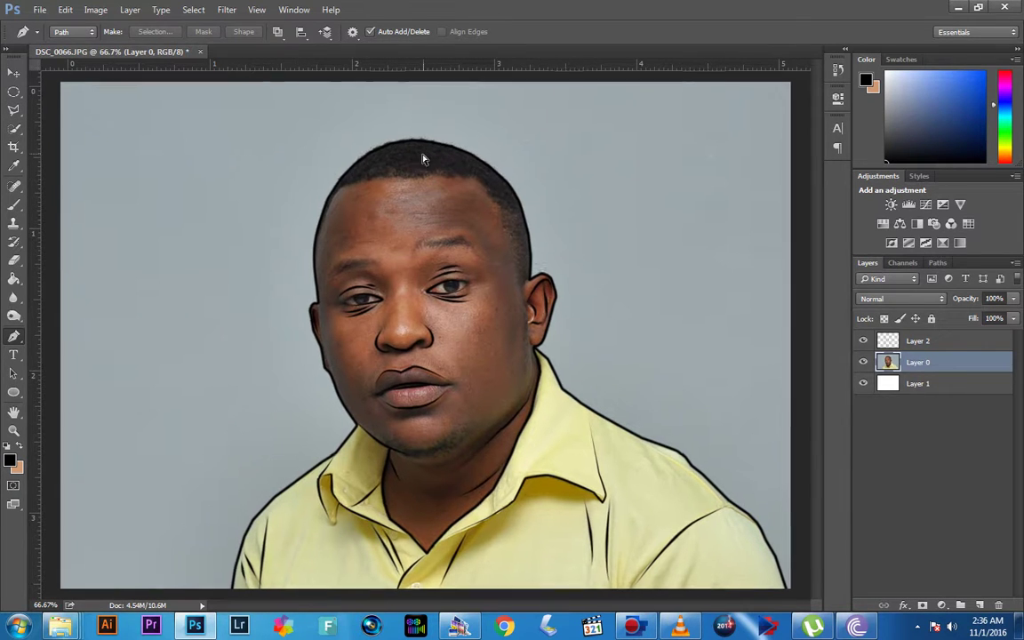
scroll(427, 169, "up", 1)
scroll(409, 160, "up", 1)
scroll(374, 147, "up", 1)
mouse_move(426, 138)
left_mouse_down()
mouse_move(414, 178)
mouse_move(441, 304)
mouse_move(422, 256)
left_mouse_up()
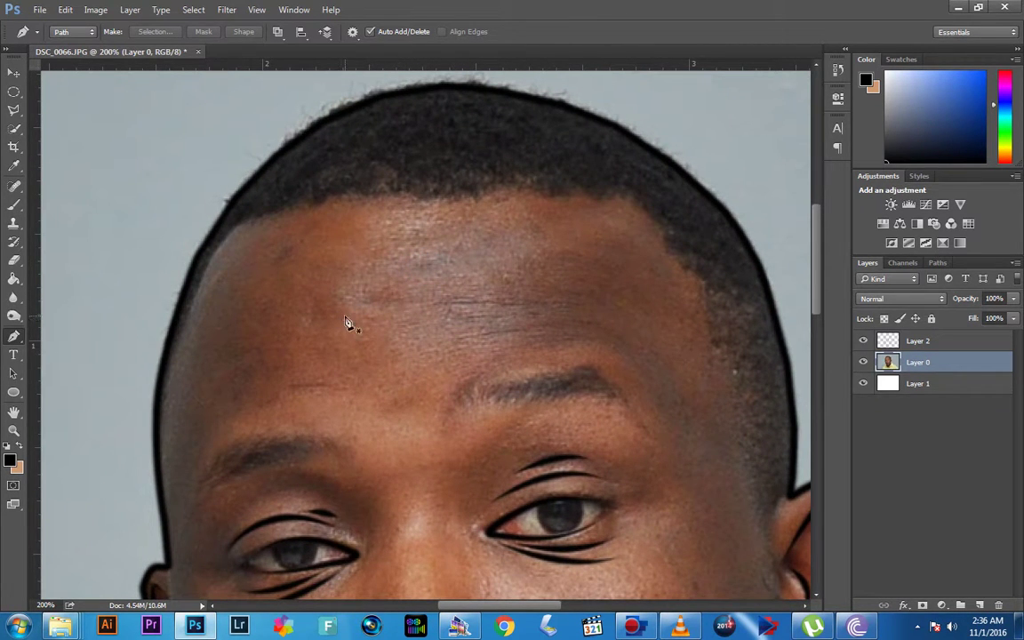
Step: Start a Polygonal Lasso selection up the head's left edge and along the hairline to the right ear
left_click(13, 110)
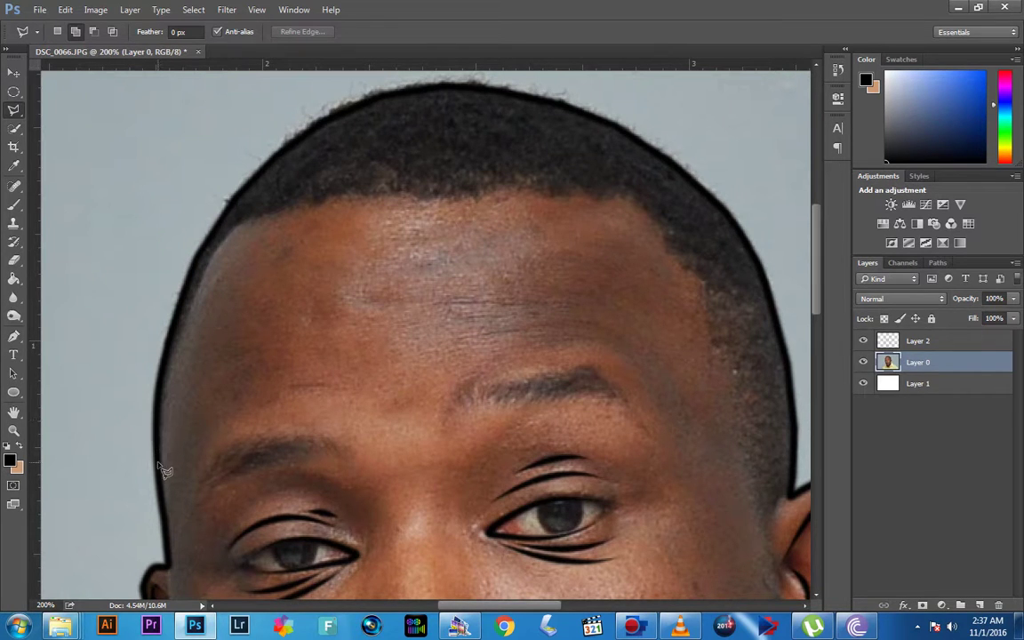
mouse_move(162, 509)
left_mouse_down()
mouse_move(172, 366)
mouse_move(213, 261)
mouse_move(294, 232)
left_mouse_up()
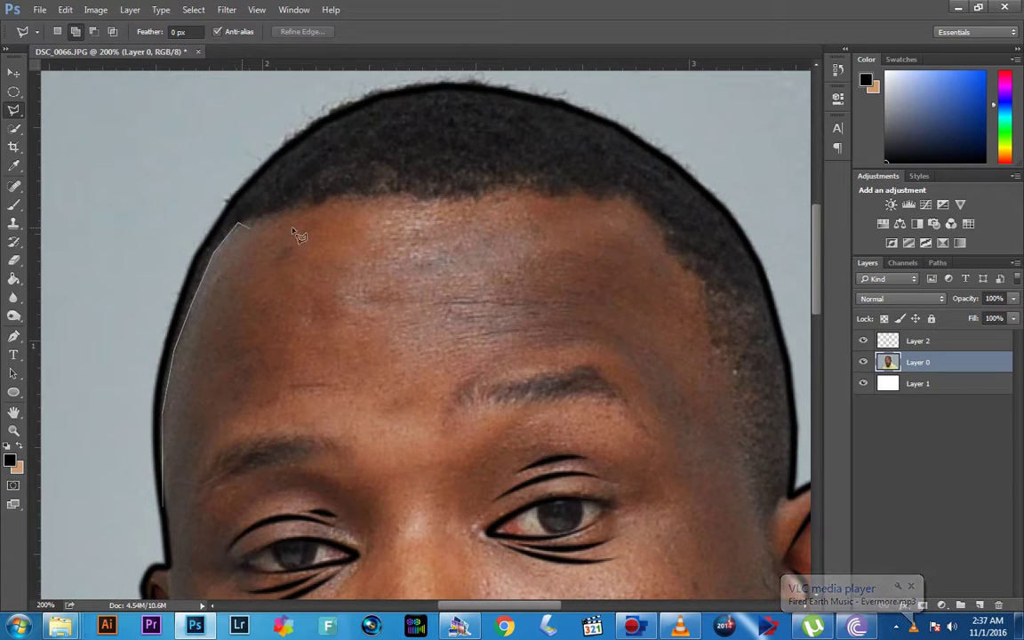
left_click(270, 214)
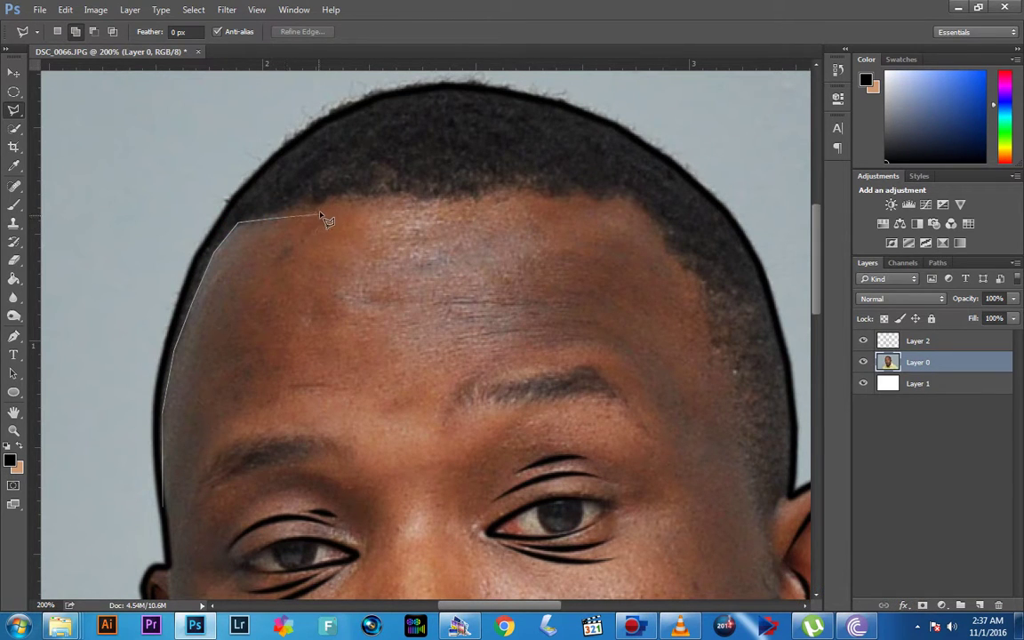
left_click(322, 213)
left_click(389, 202)
left_click(452, 201)
left_click(537, 197)
left_click(584, 196)
left_click(629, 197)
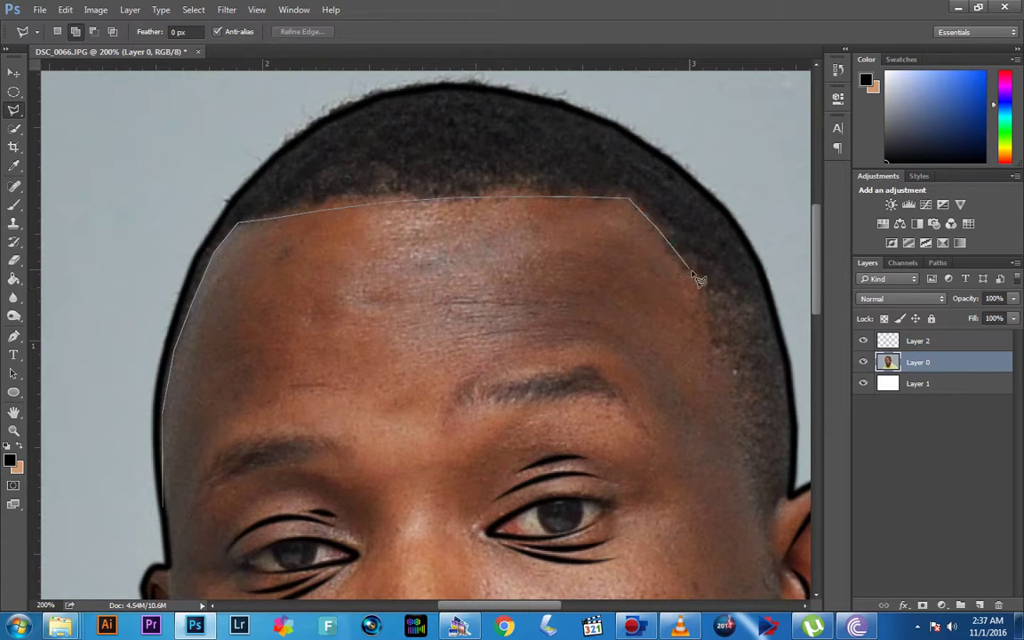
left_click(715, 342)
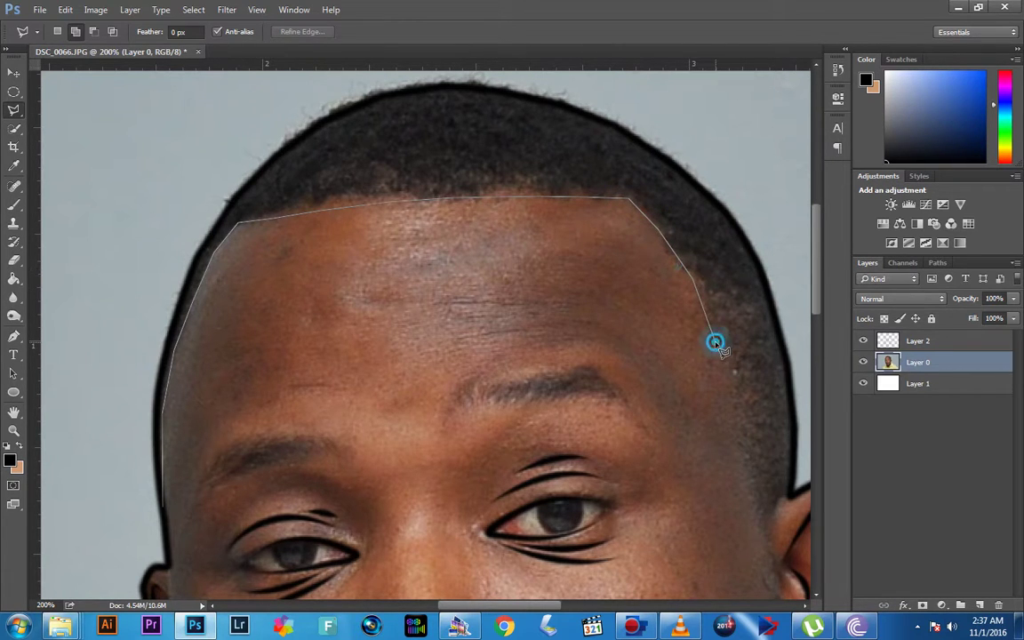
left_click(729, 393)
left_click(747, 468)
left_click(767, 562)
Step: Continue the selection up the head's right outline toward the top of the hair
left_click(775, 497)
left_click(788, 489)
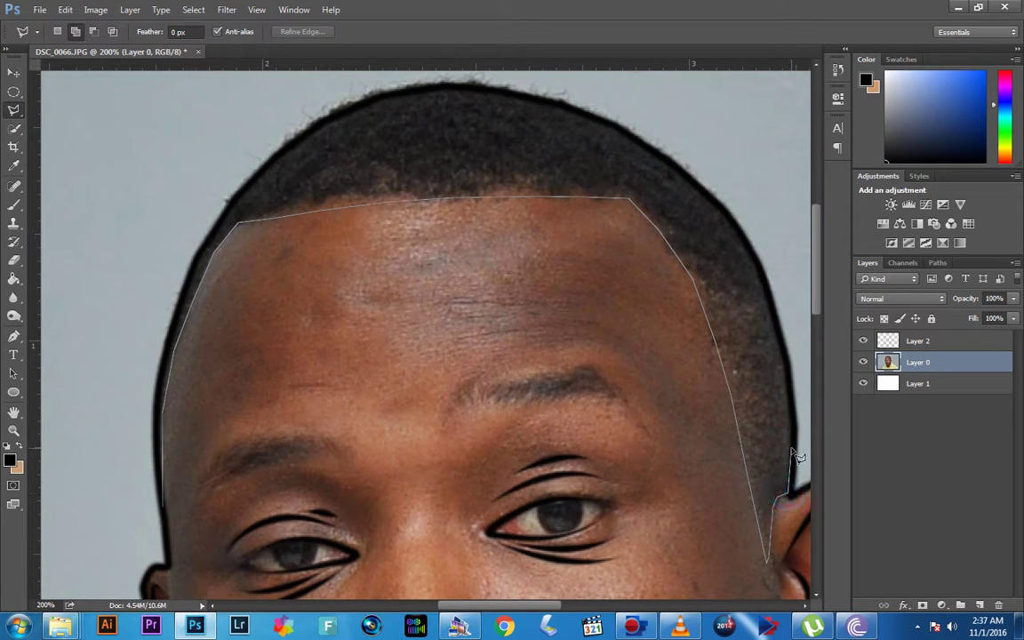
left_click(797, 442)
left_click(786, 342)
left_click(761, 279)
left_click(743, 236)
left_click(715, 206)
left_click(682, 173)
left_click(644, 144)
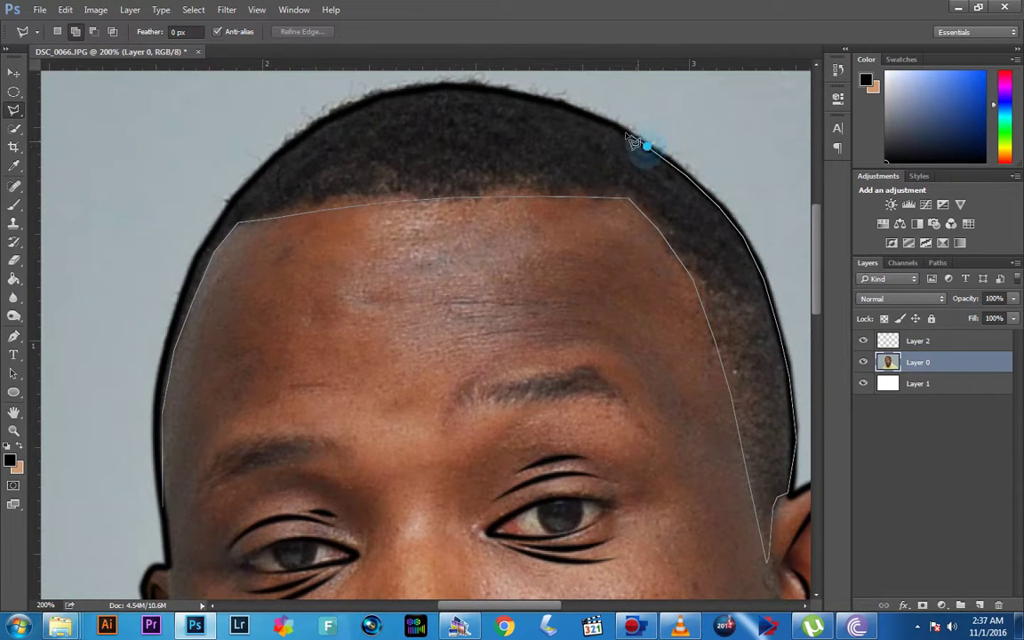
Step: Trace over the crown and down the head's left side, closing the hair selection
left_click(553, 104)
left_click(457, 86)
left_click(402, 90)
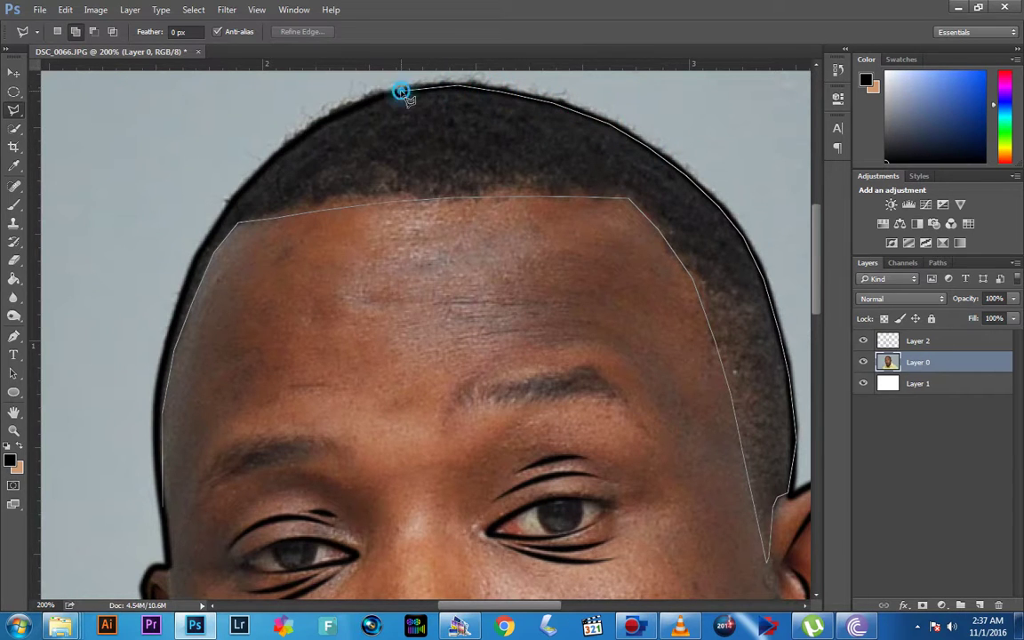
left_click(313, 108)
left_click(302, 134)
left_click(245, 185)
left_click(217, 221)
left_click(191, 257)
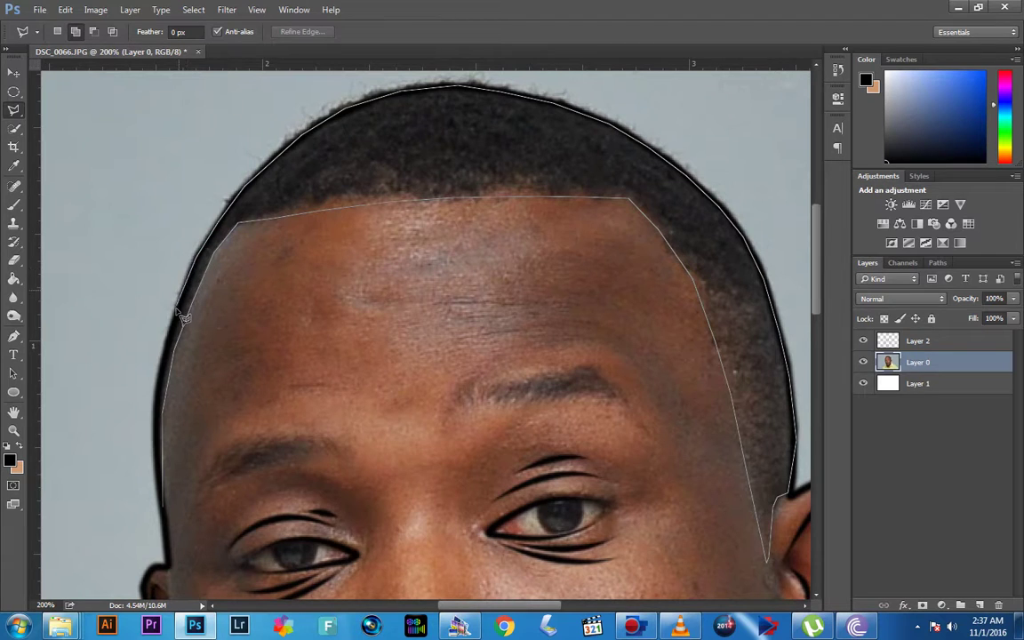
left_click(176, 308)
left_click(155, 429)
left_click(156, 478)
left_click(162, 509)
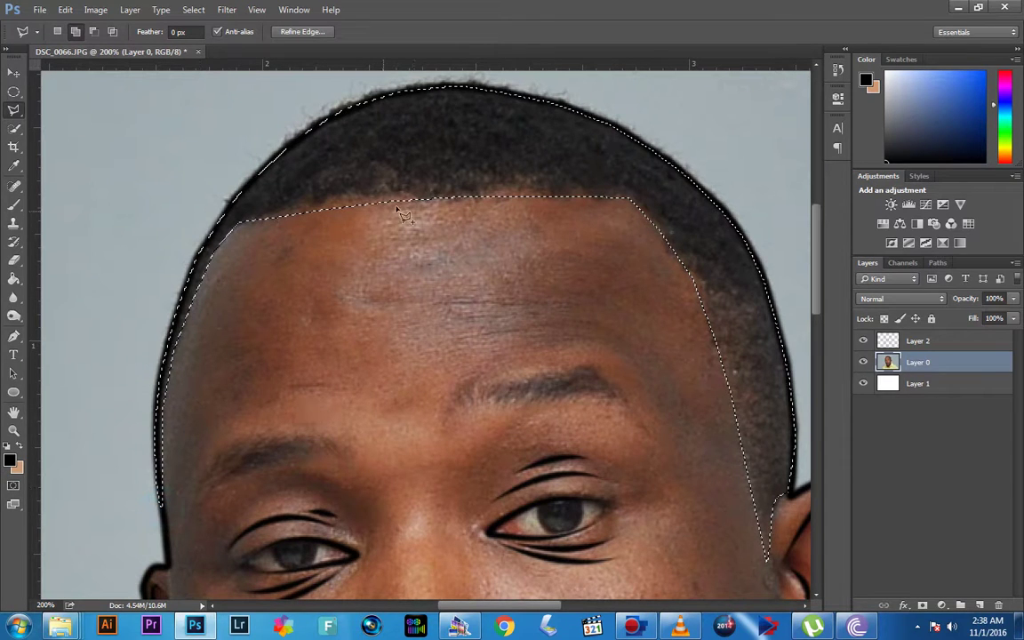
Step: Apply Refine Edge to the hair selection and create a new empty layer, Layer 3
left_click(303, 31)
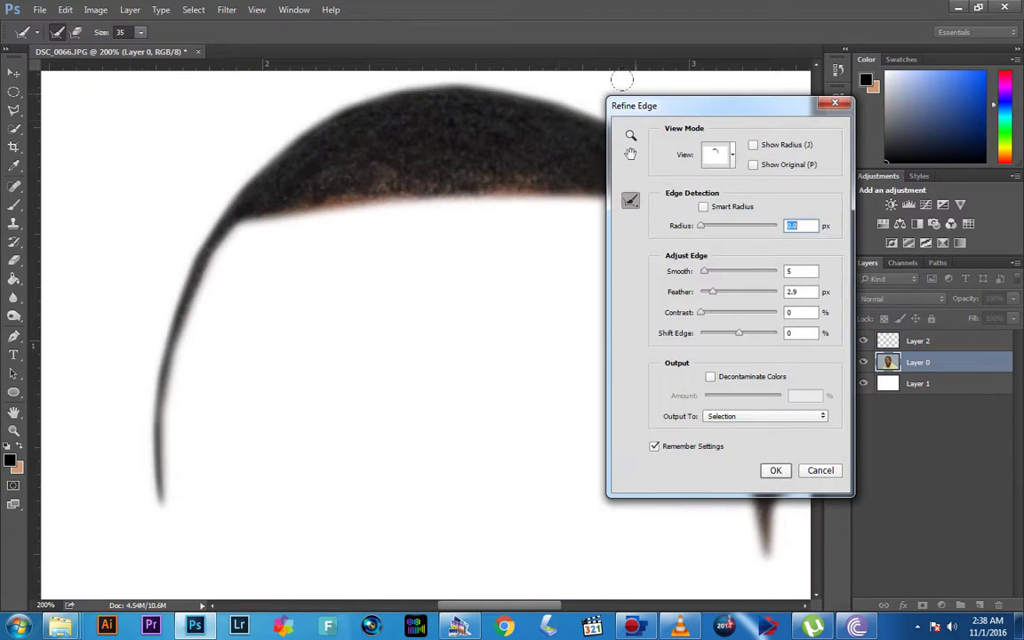
left_click_drag(649, 103, 705, 114)
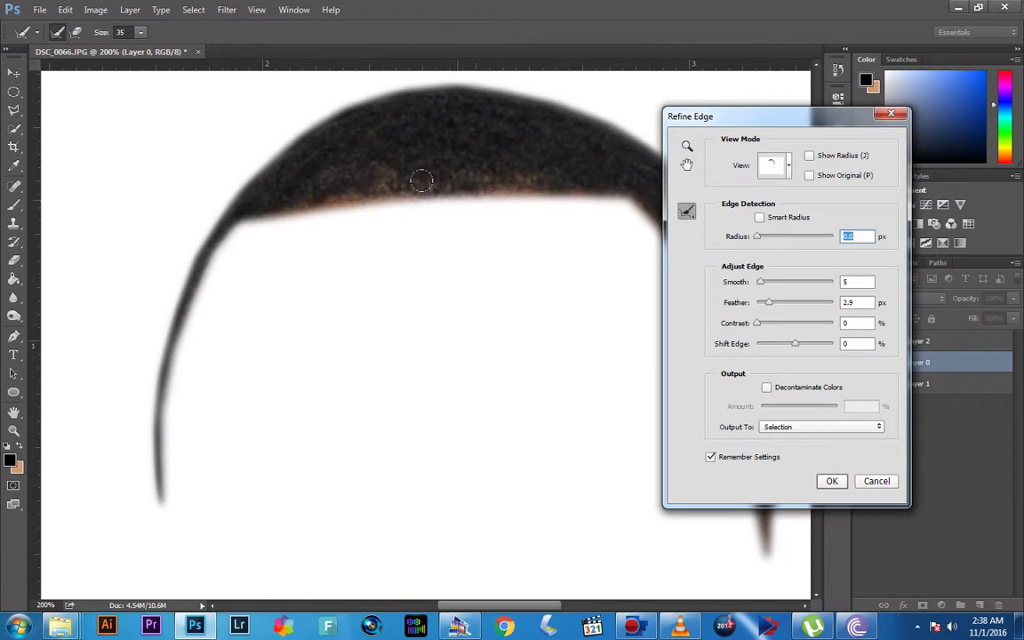
left_click(830, 483)
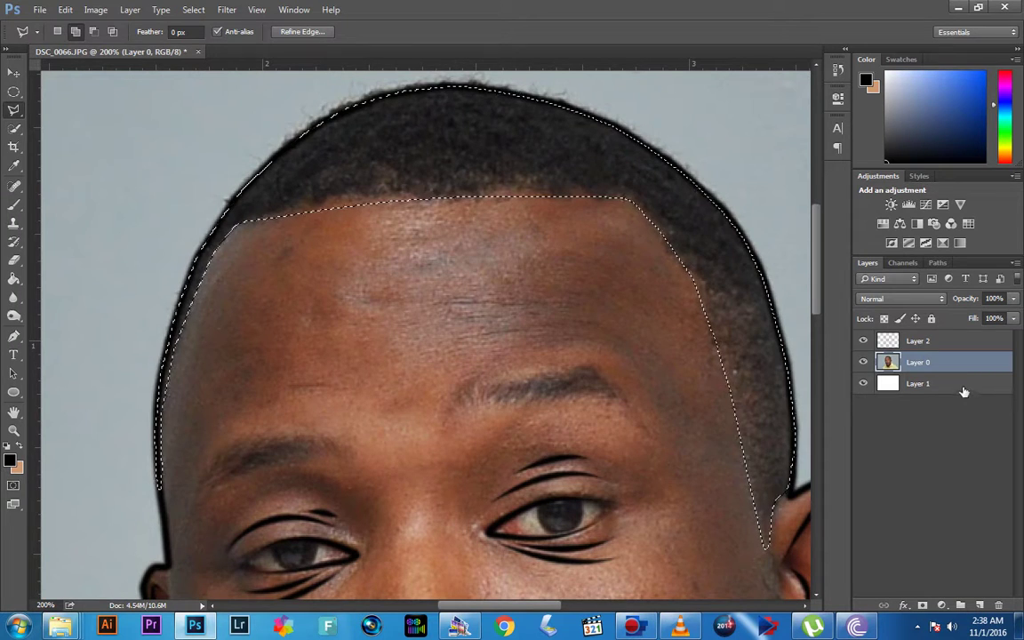
key("ctrl+minus")
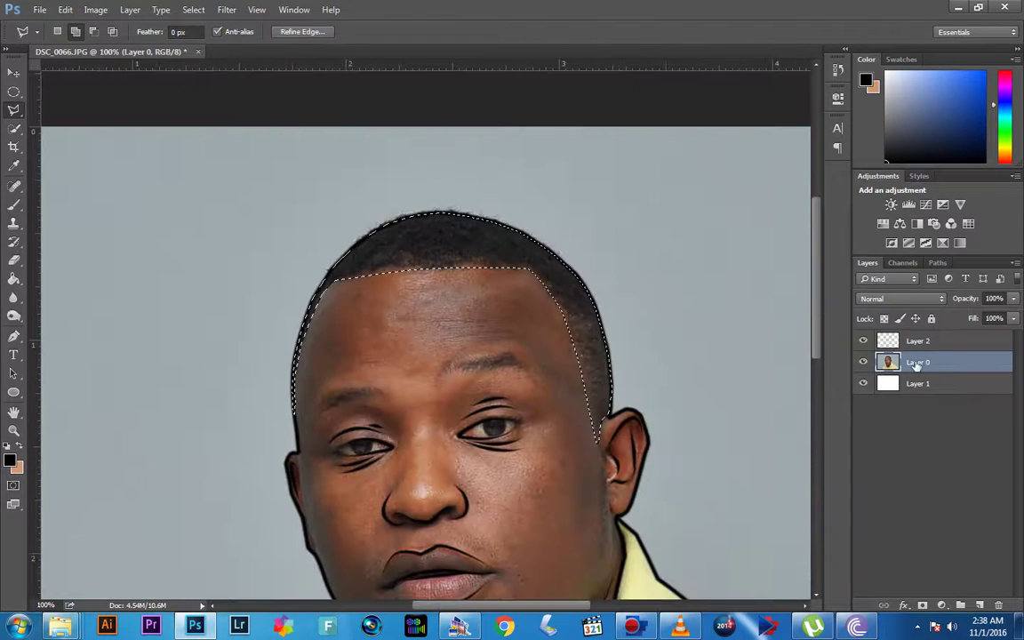
key("ctrl+shift+alt+n")
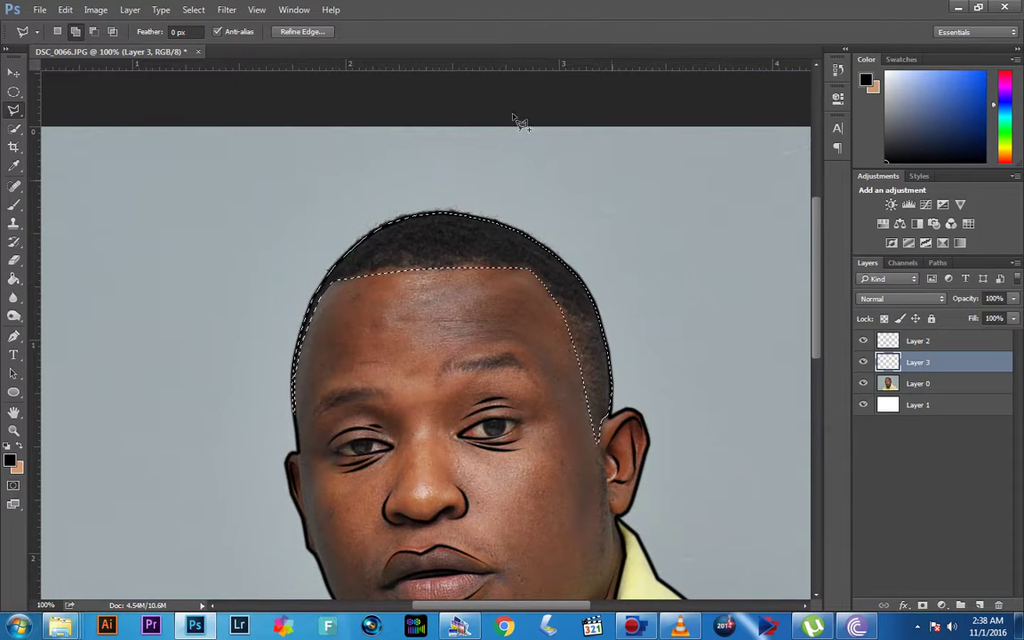
Step: Copy the hair pixels from Layer 0, then make Layer 3 active and deselect
left_click(922, 383)
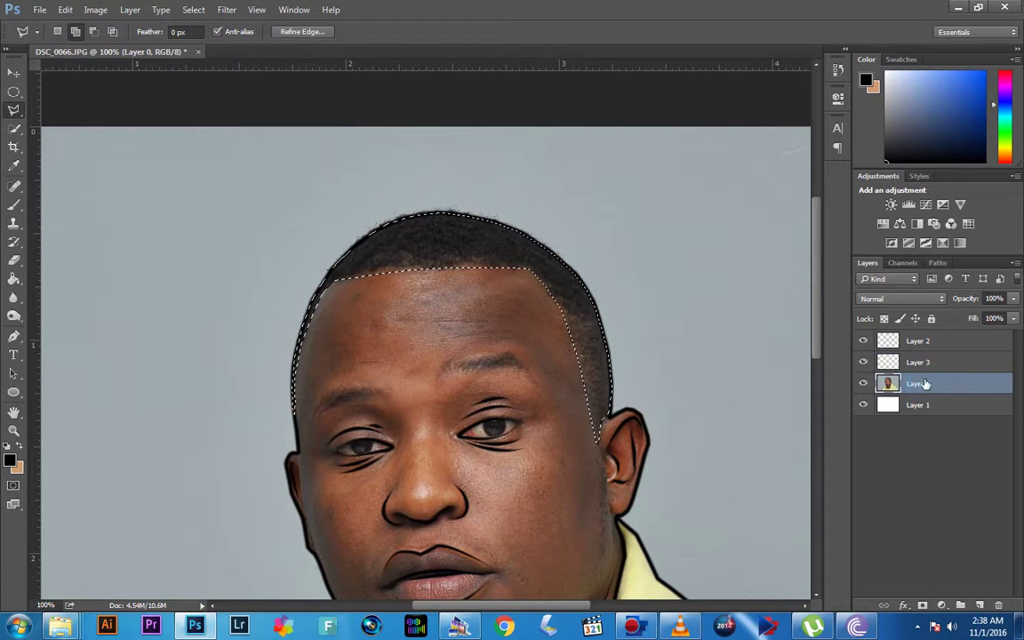
left_click(65, 9)
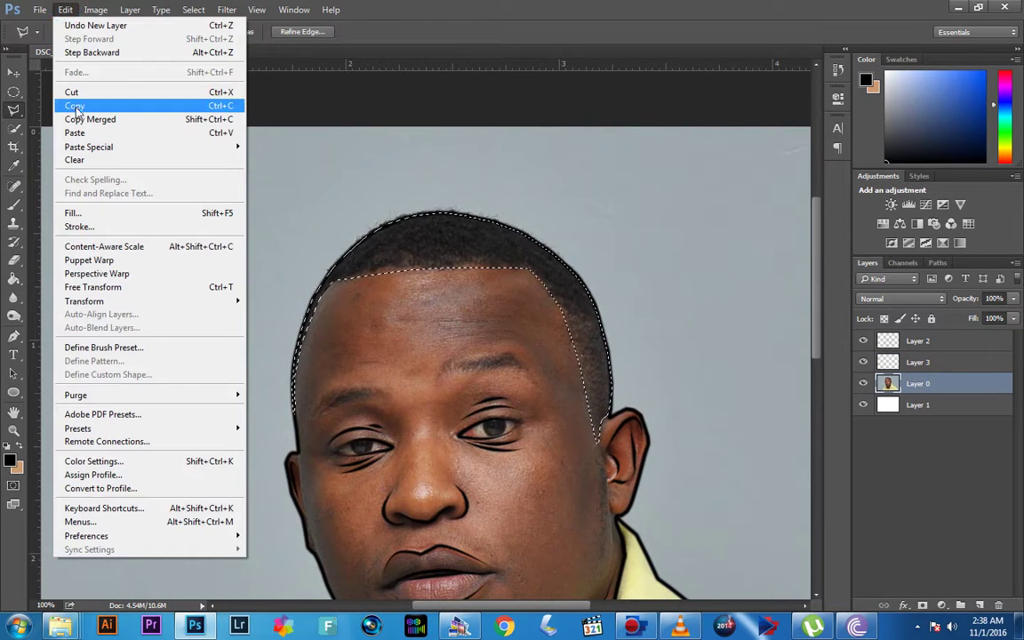
left_click(75, 106)
left_click(66, 9)
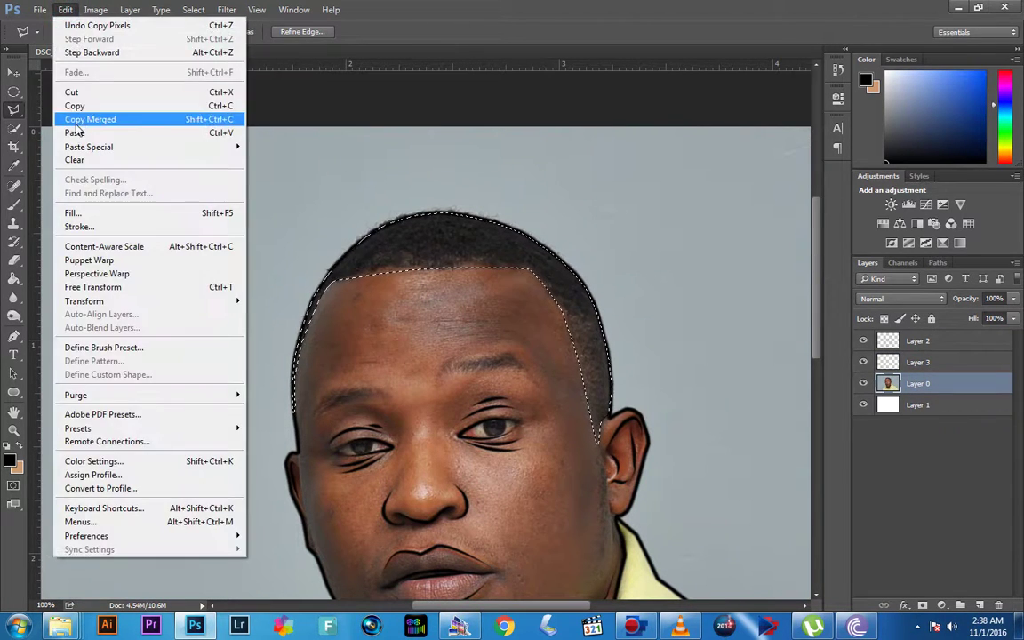
left_click(931, 364)
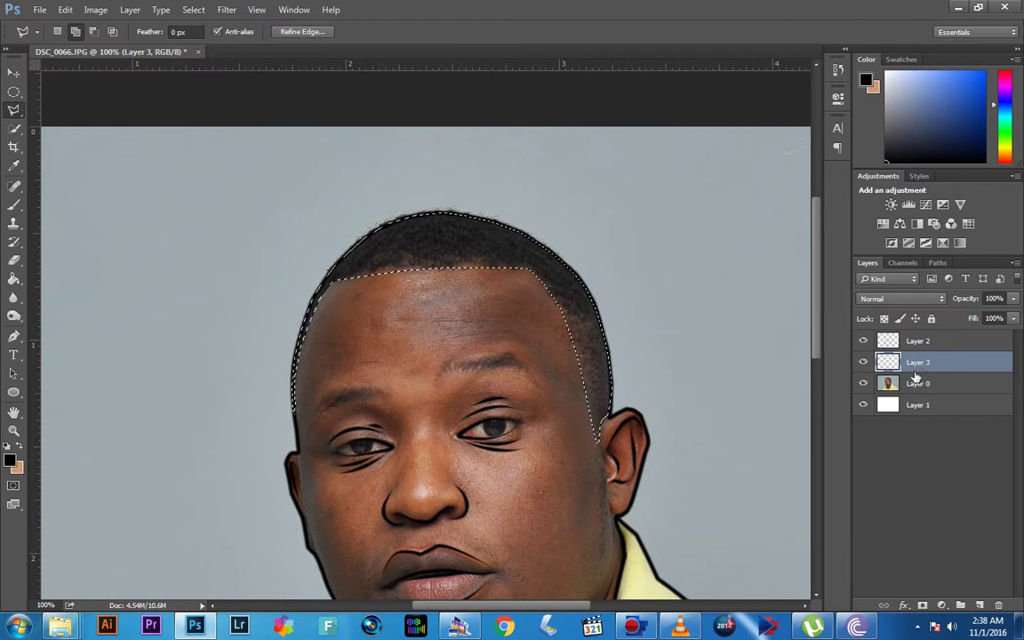
right_click(945, 374)
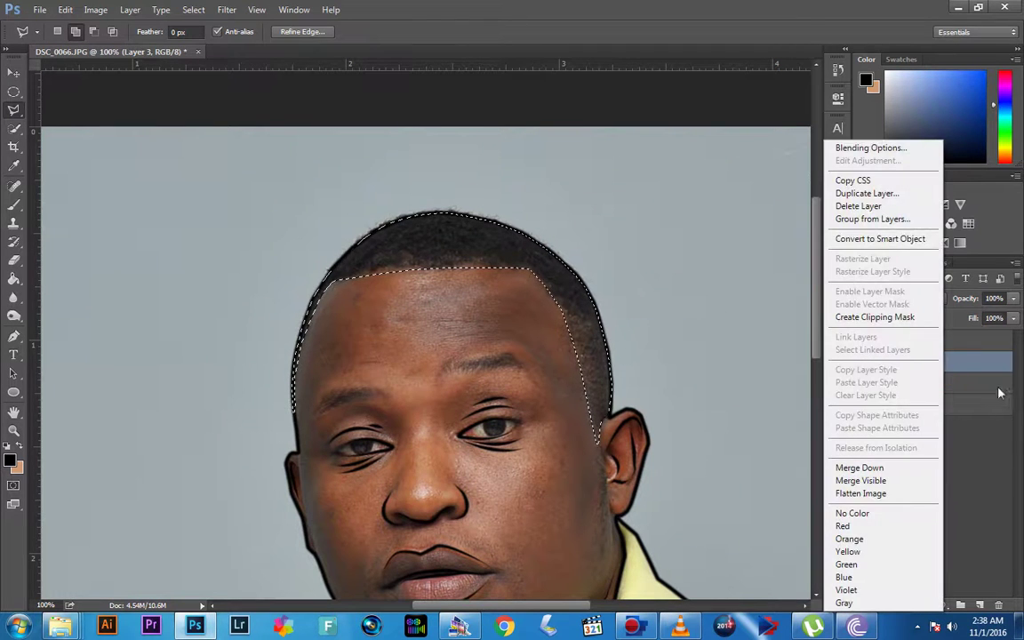
left_click(978, 366)
key("ctrl+d")
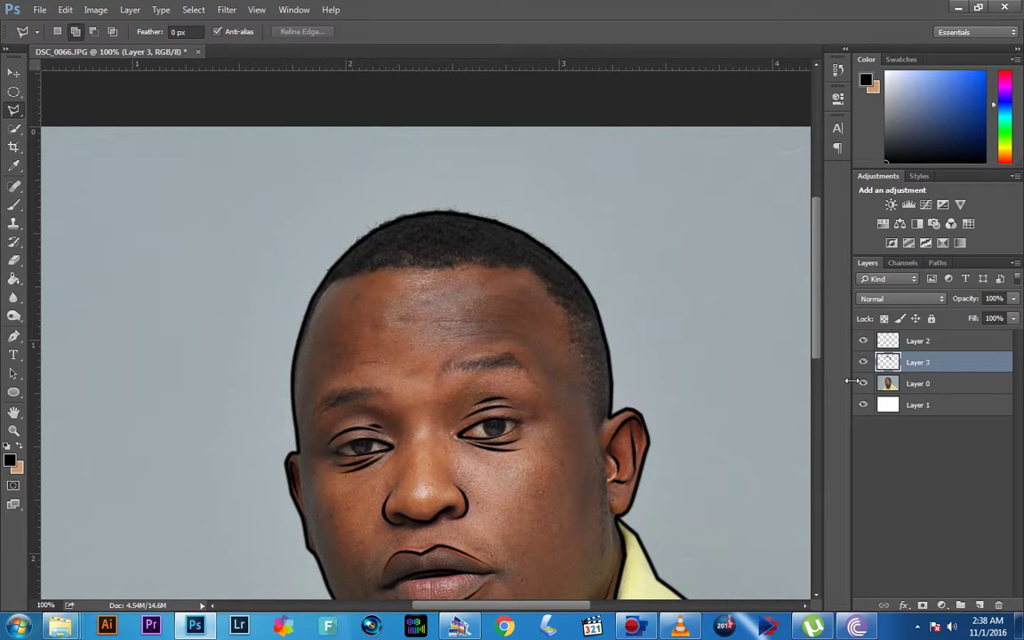
Step: Compare the line art with and without the photo, leaving Layer 0 hidden
left_click(862, 383)
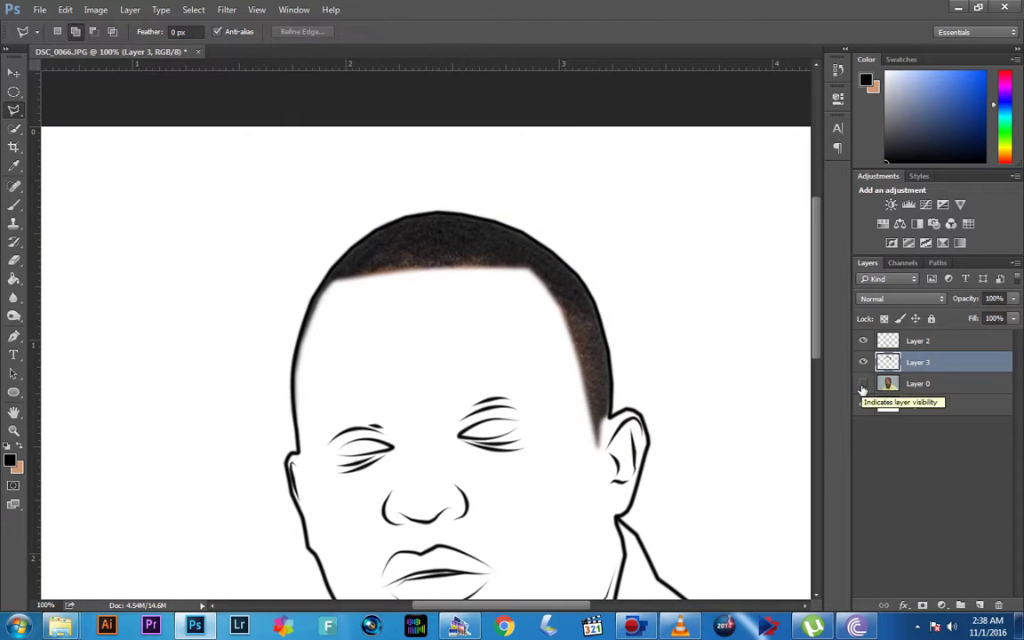
key("ctrl+minus")
left_click(863, 385)
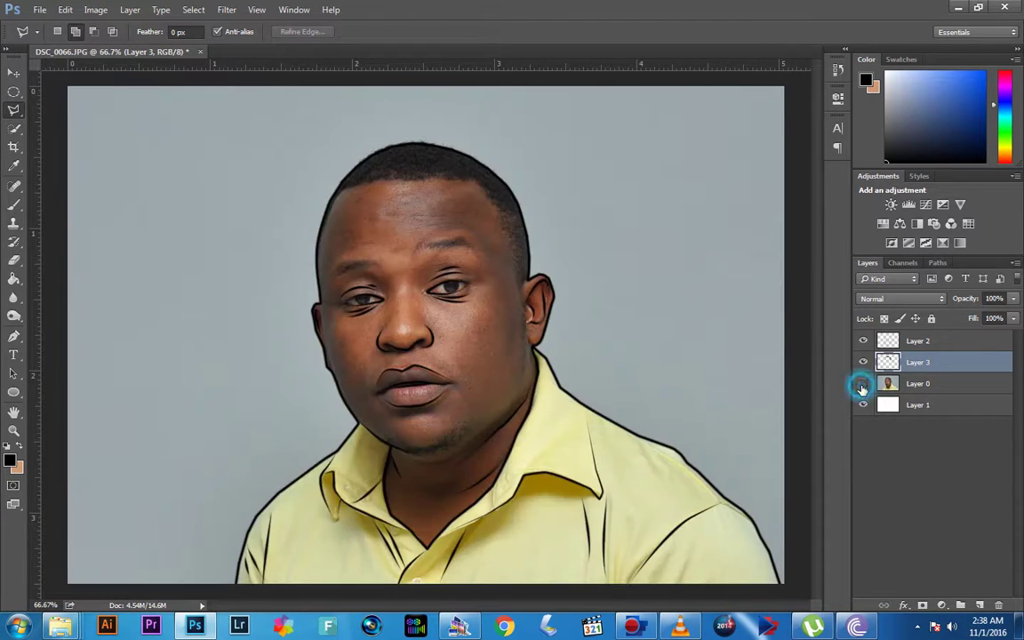
left_click(862, 385)
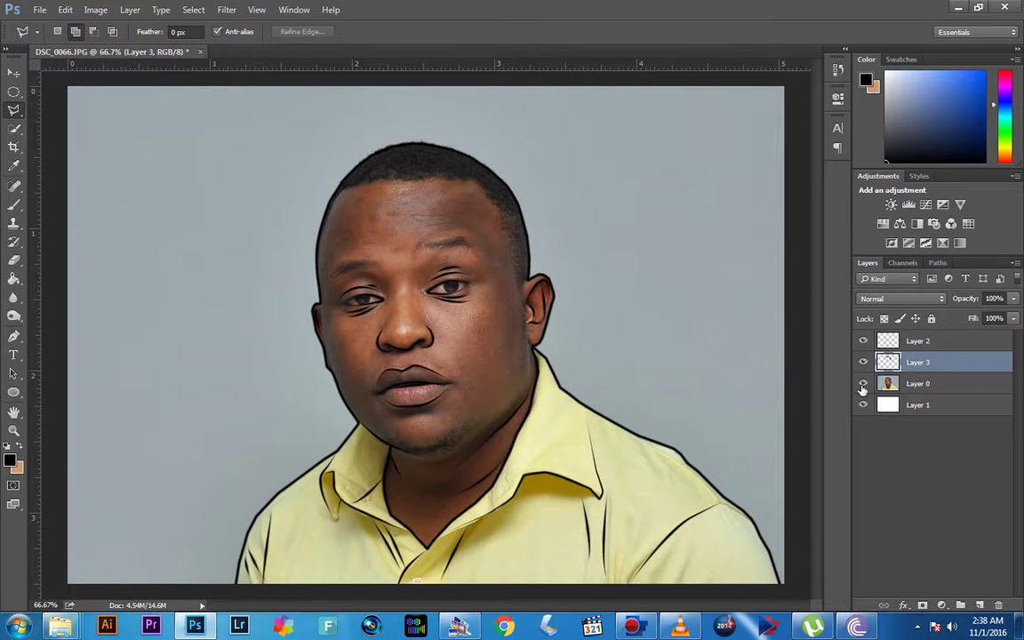
key("ctrl+plus")
scroll(613, 254, "up", 2)
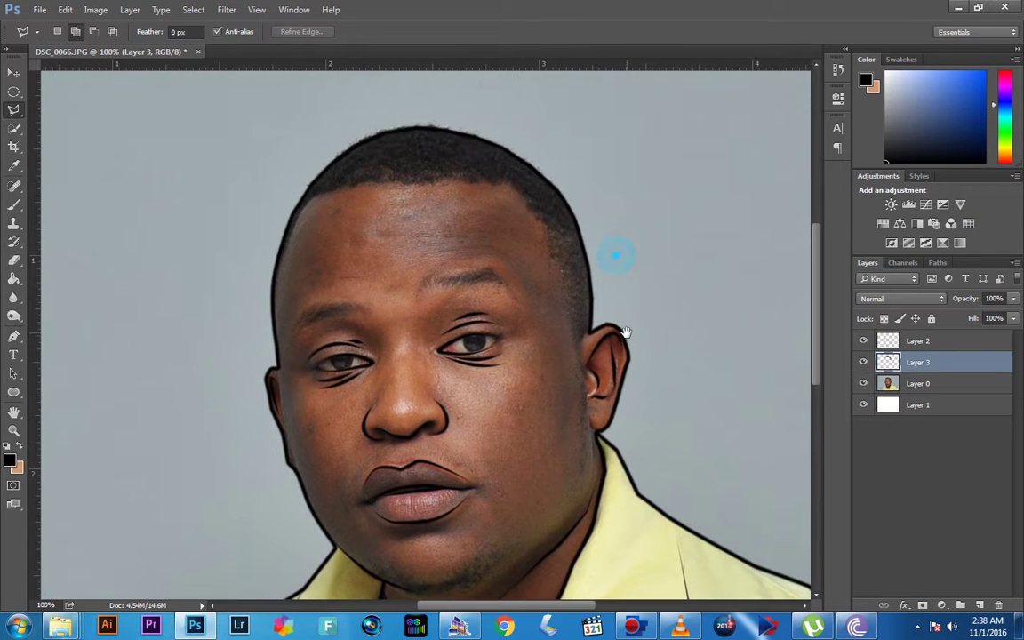
left_click(862, 383)
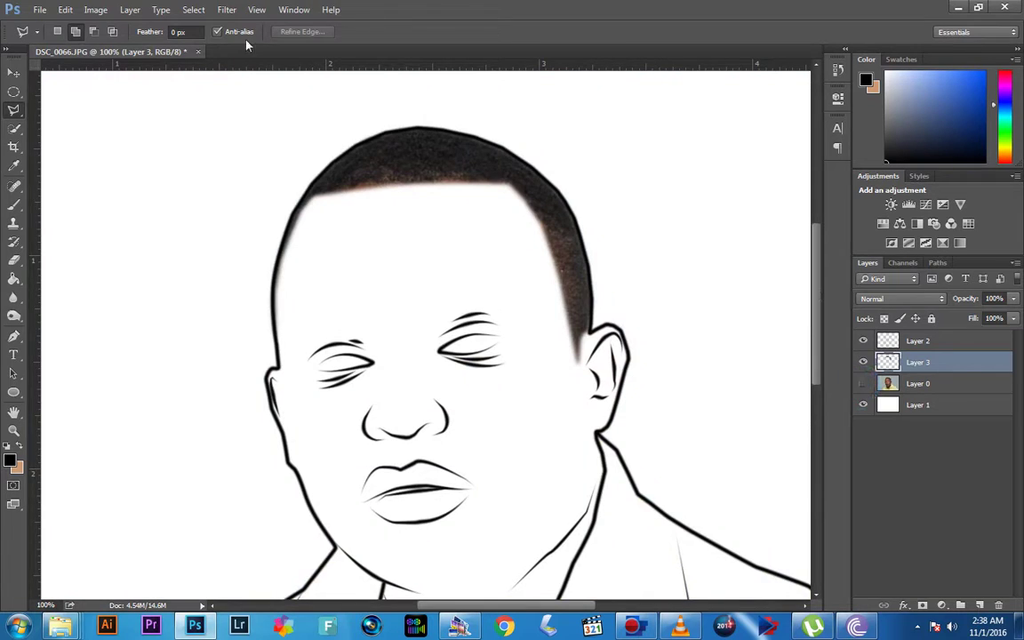
Step: Select the Burn tool set to Midtones at 50% exposure
left_click(14, 318)
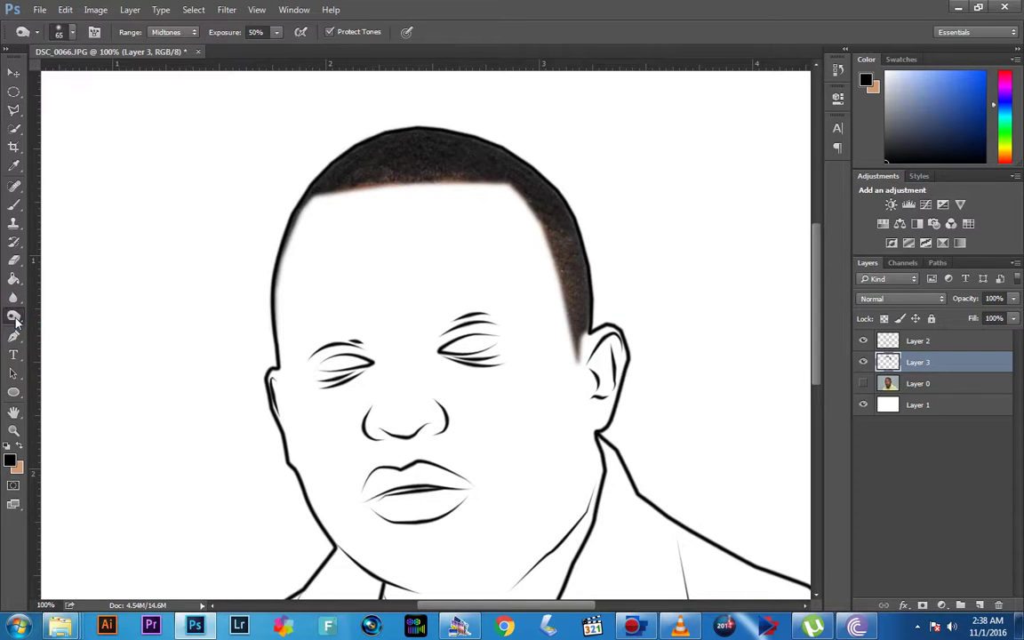
right_click(14, 318)
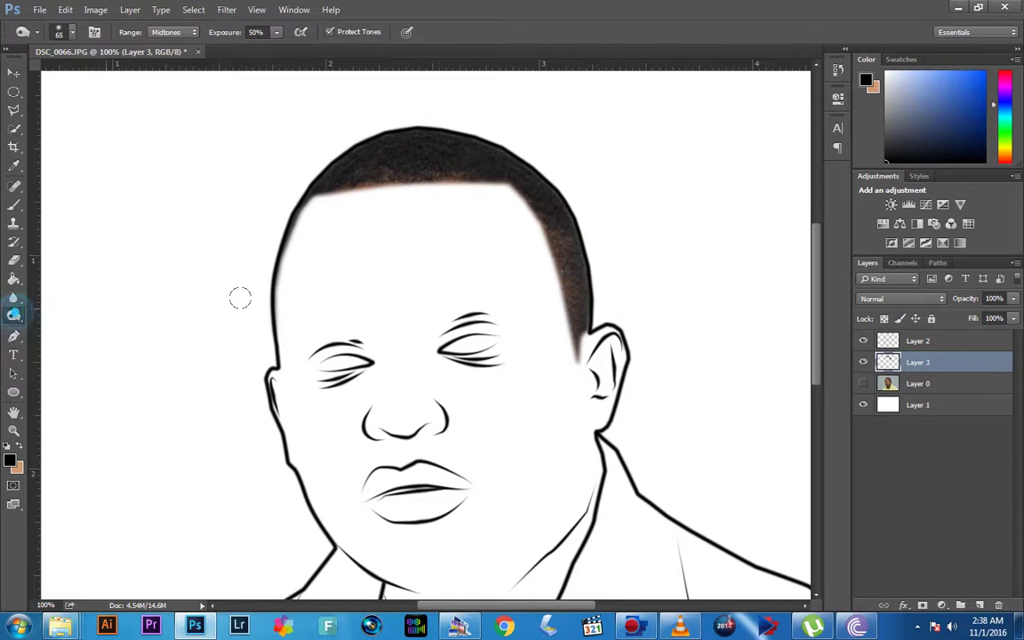
left_click(277, 33)
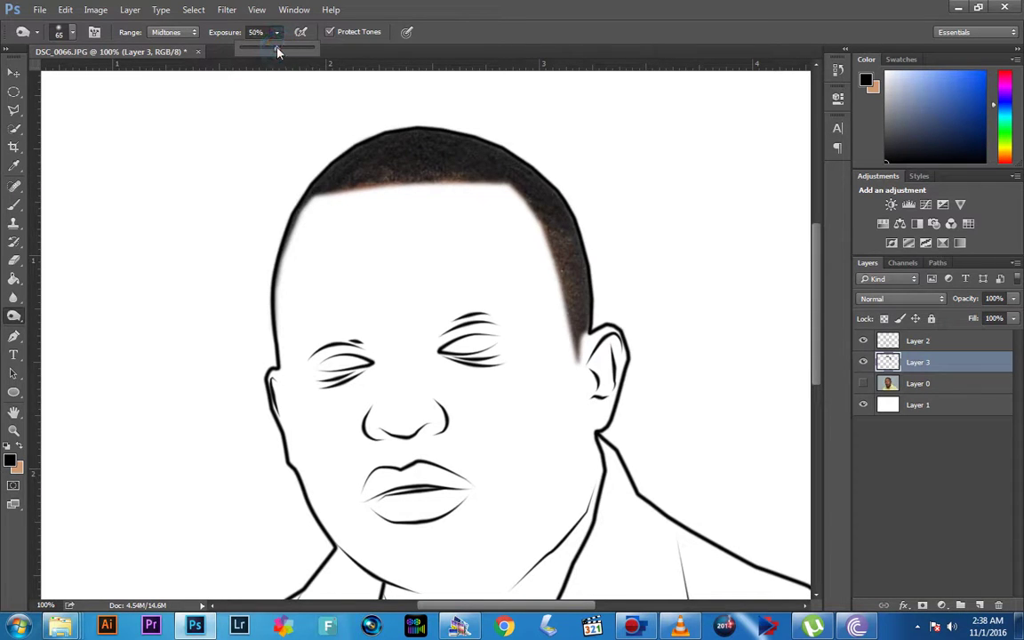
left_click(386, 167)
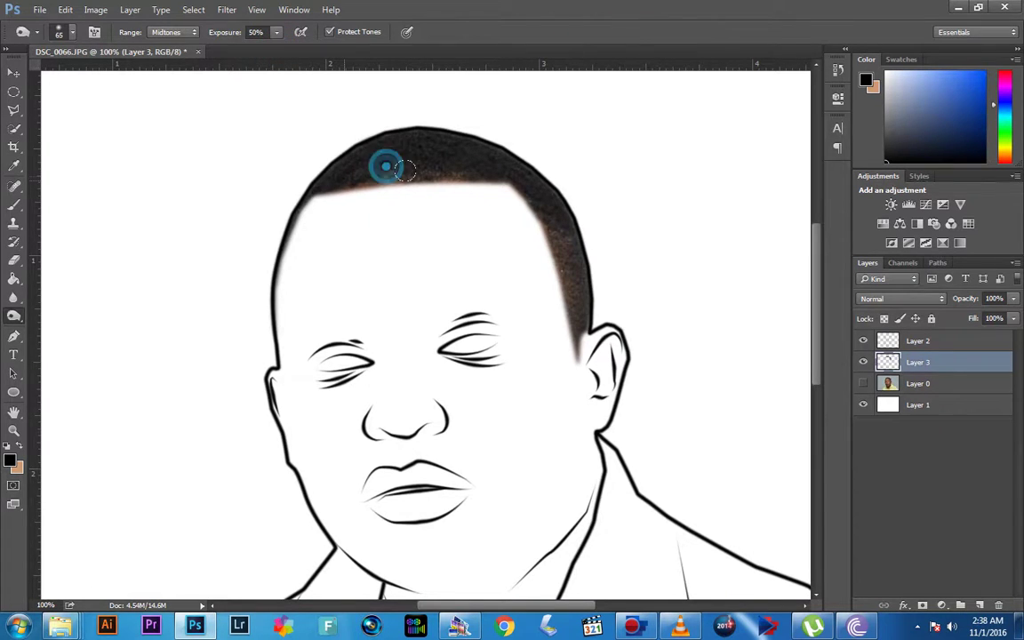
Step: Burn the hair on Layer 3 to near-black across the top, right side and temple
mouse_move(404, 170)
left_mouse_down()
mouse_move(490, 142)
mouse_move(304, 155)
mouse_move(546, 178)
left_mouse_up()
left_click_drag(555, 296, 562, 277)
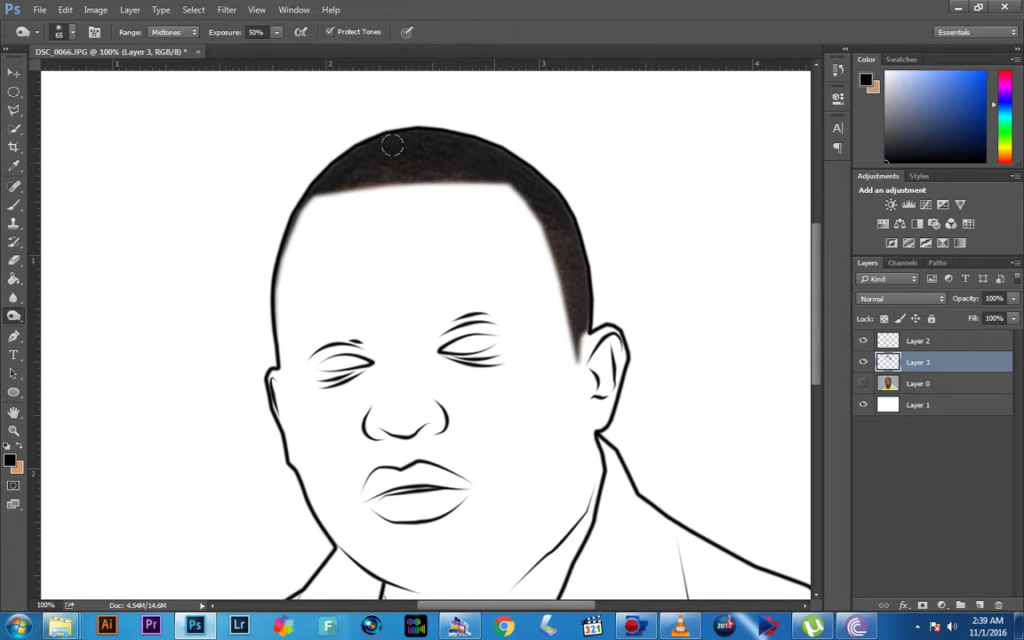
left_click_drag(441, 160, 372, 160)
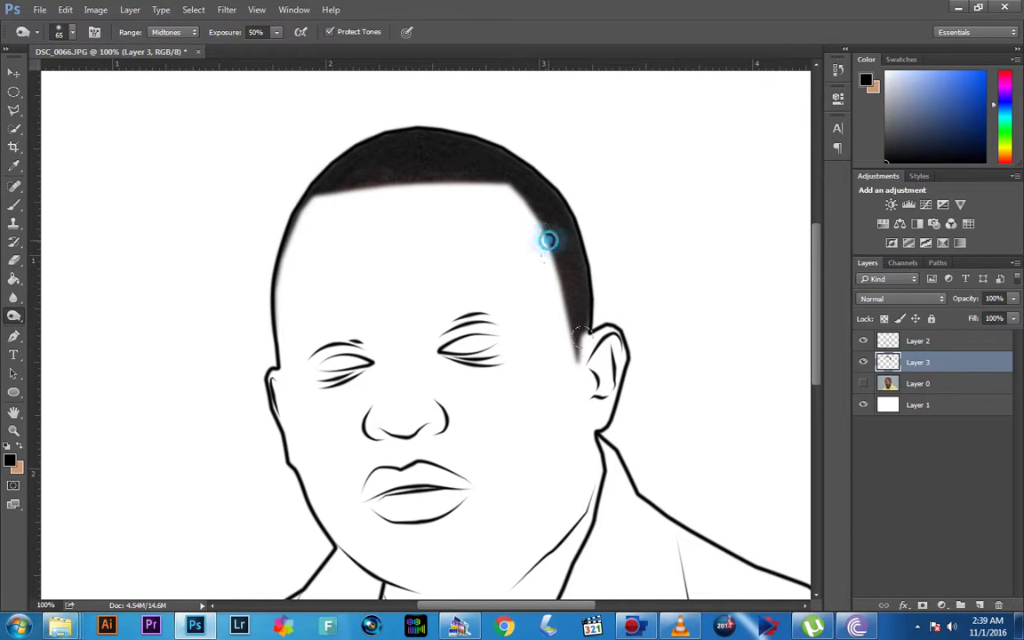
mouse_move(546, 237)
left_mouse_down()
mouse_move(542, 199)
mouse_move(491, 149)
left_mouse_up()
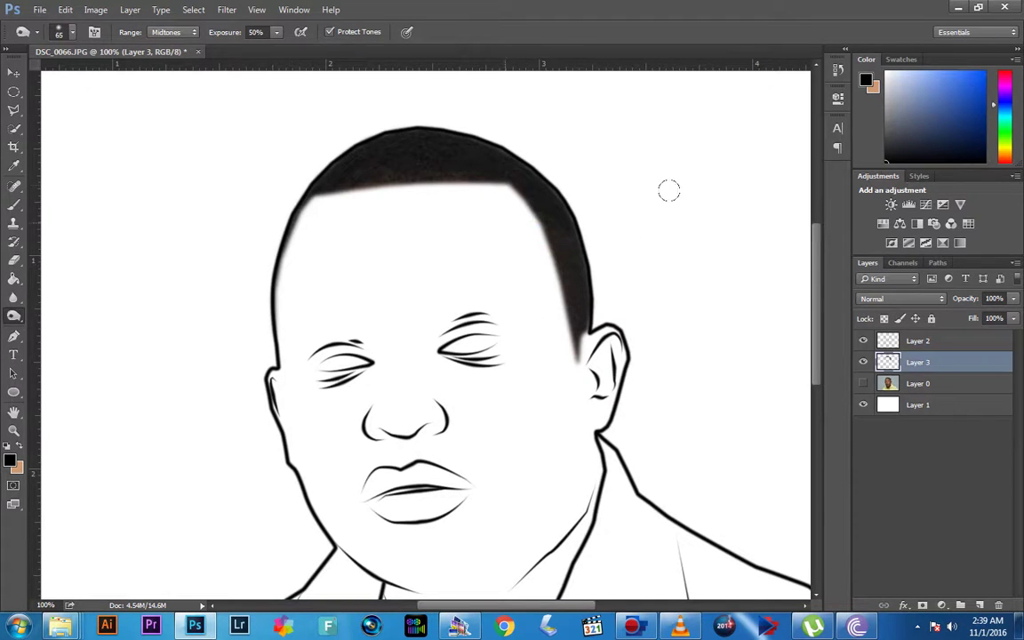
key("ctrl+minus")
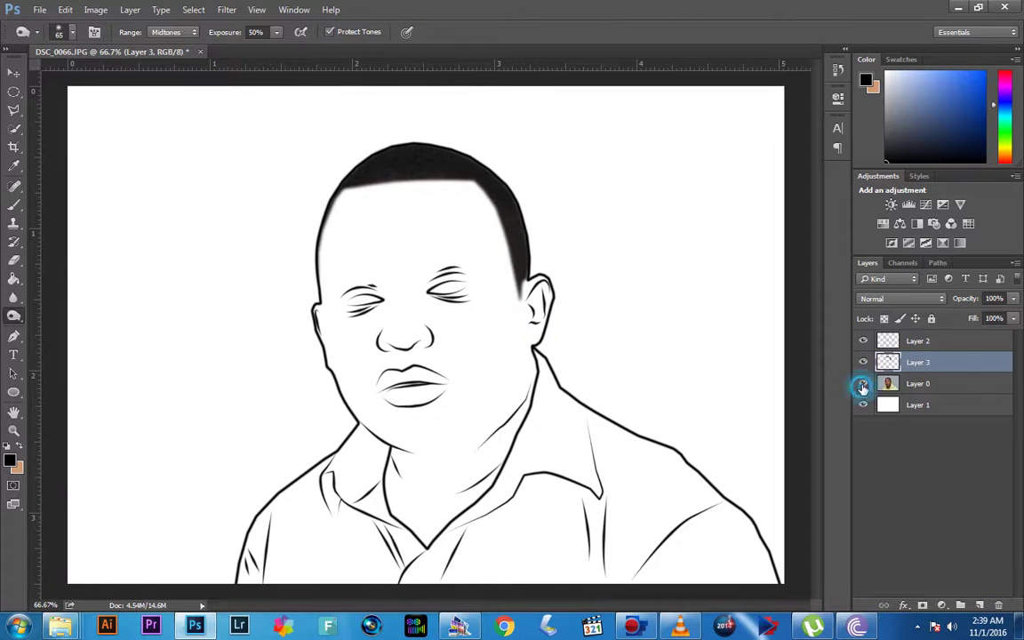
Step: Show Layer 0's photo again at 100% and add an empty Layer 4 above Layer 3
left_click(863, 383)
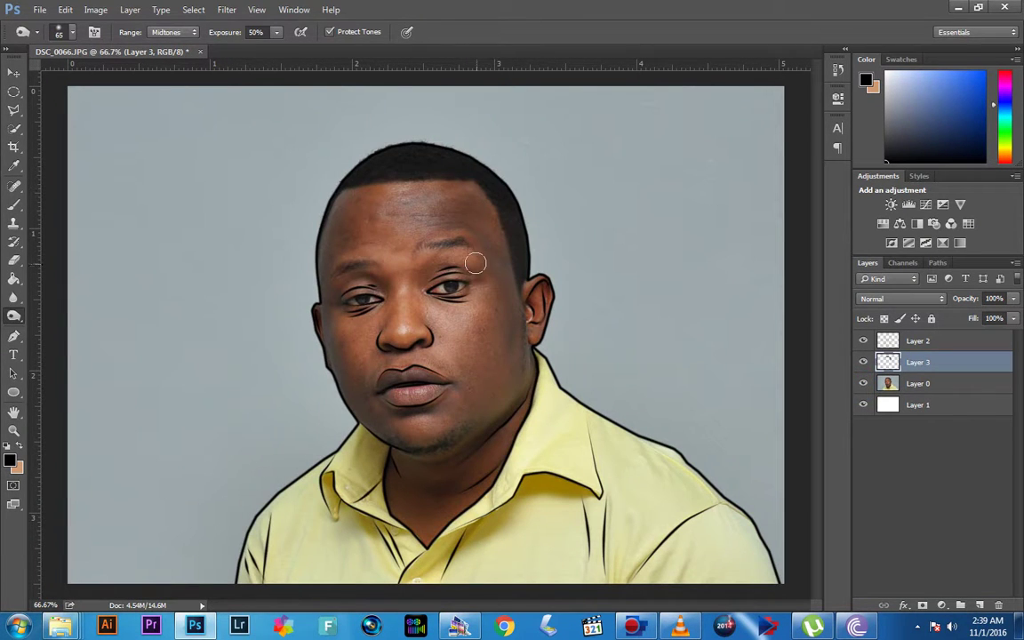
key("ctrl+plus")
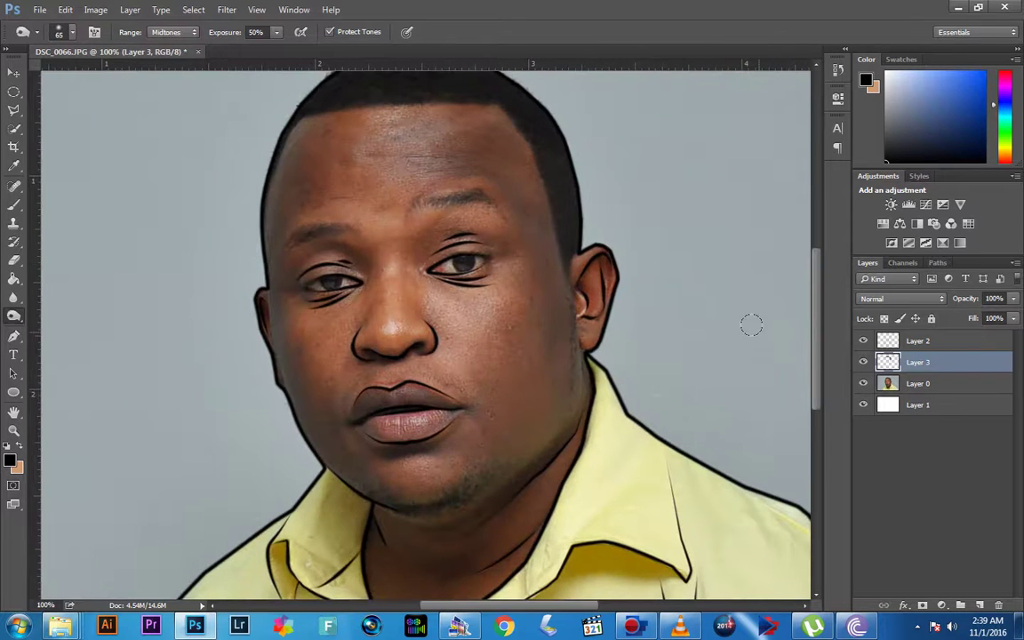
left_click(982, 606)
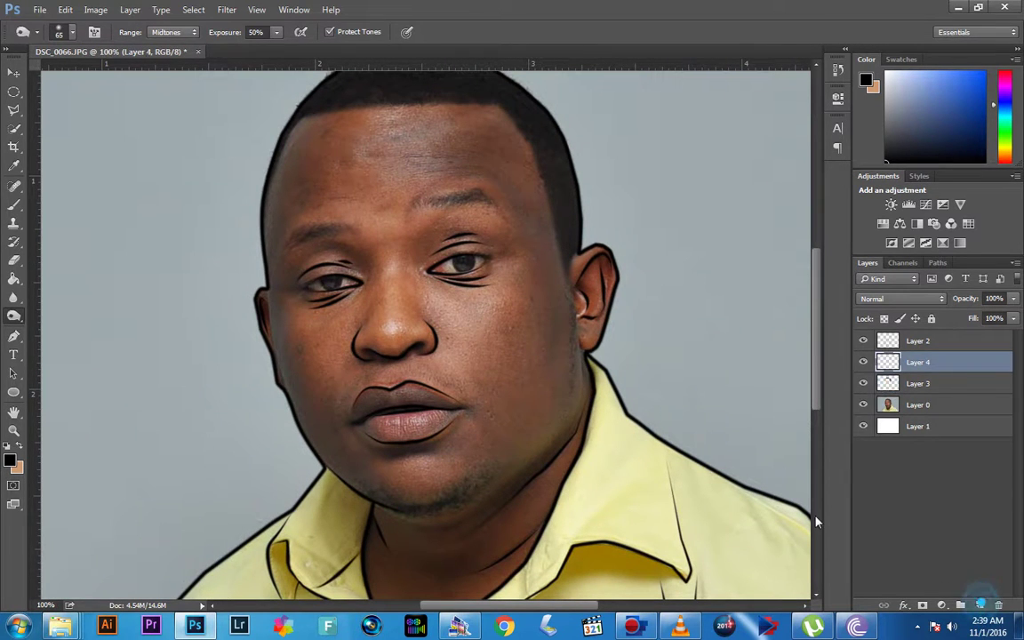
left_click(62, 626)
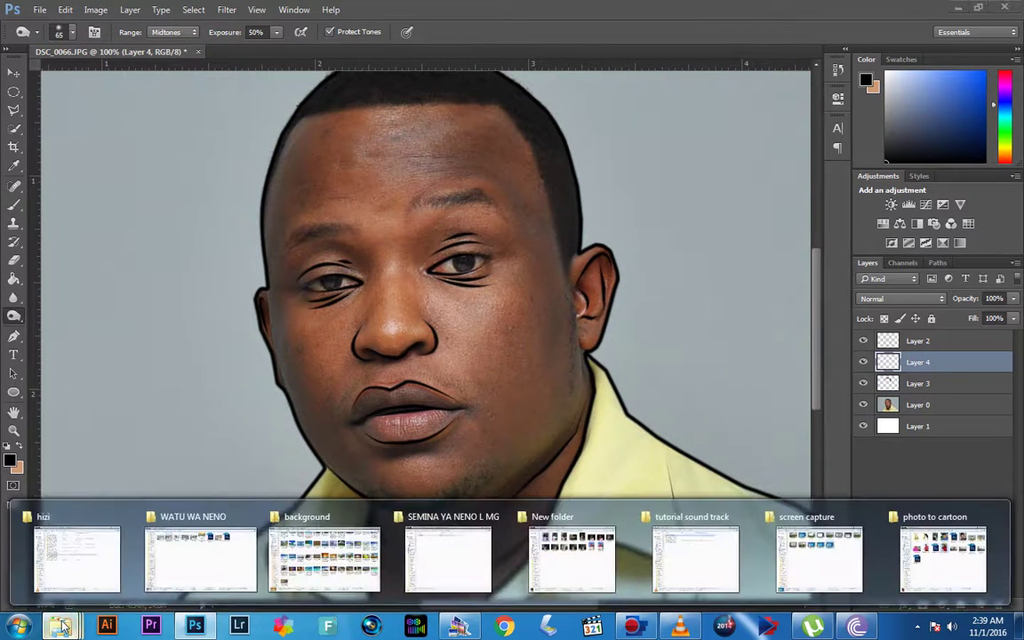